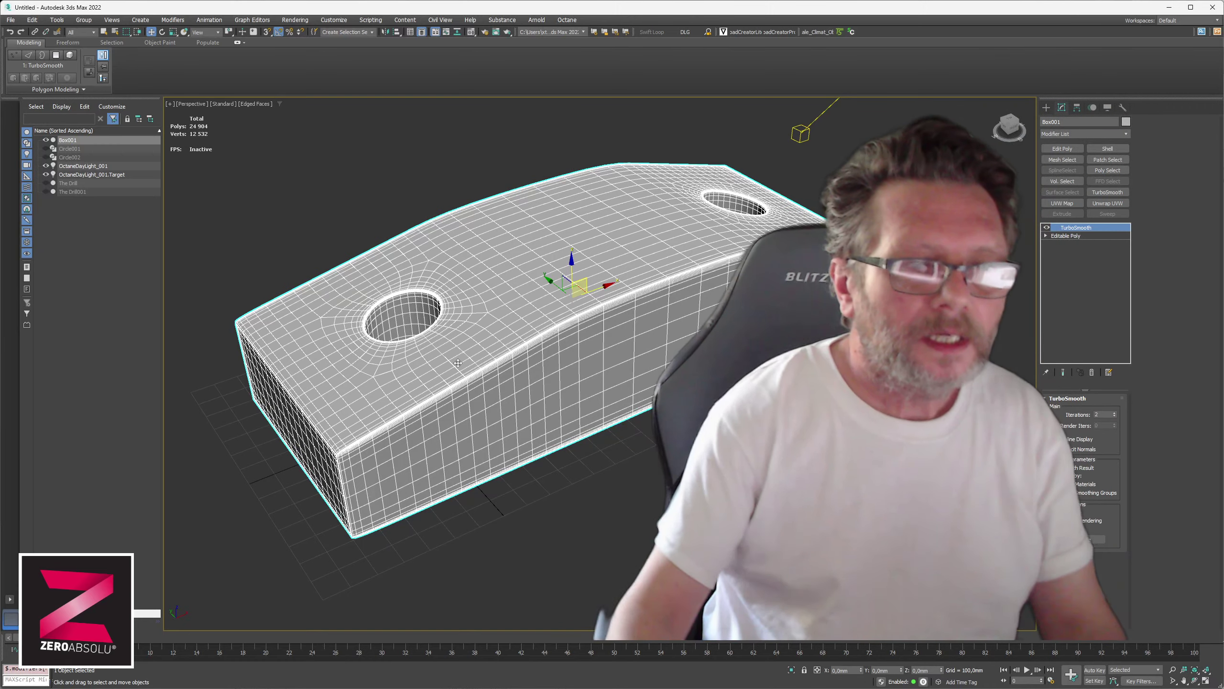
- Turn off TurboSmooth and orbit around the box to inspect its low-poly cage
{"action": "middle_click_drag", "start_coordinate": [458, 363], "coordinate": [565, 357], "text": "alt"}
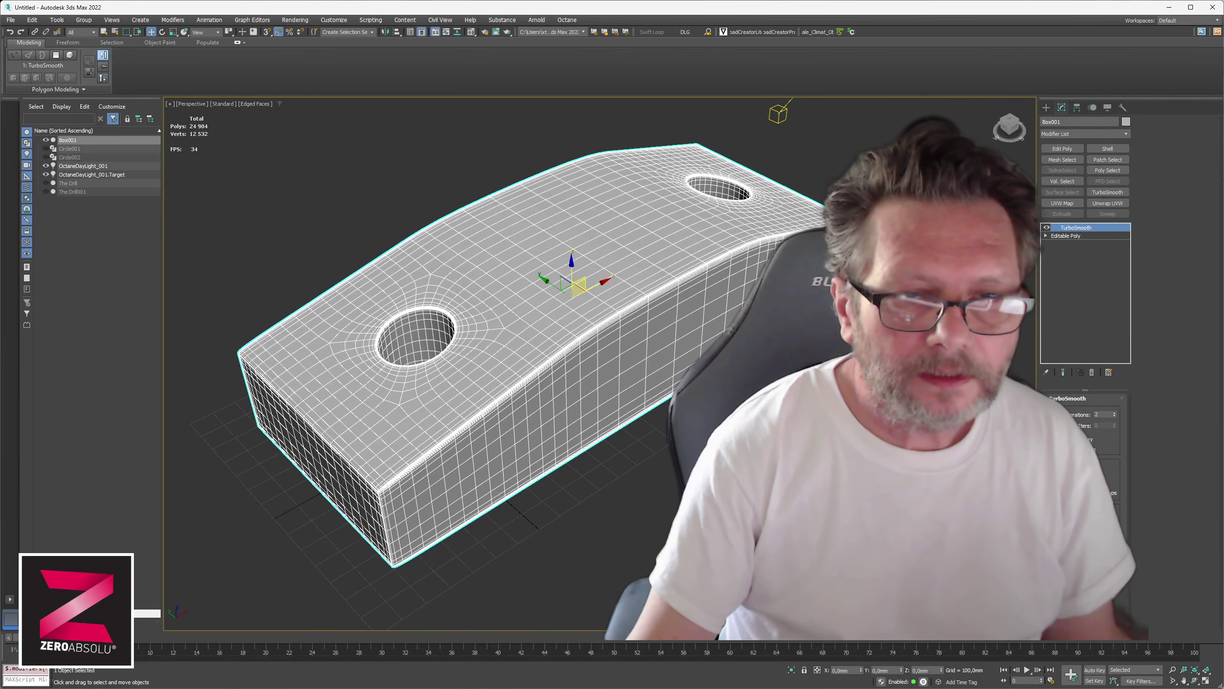
{"action": "left_click", "coordinate": [1046, 227]}
{"action": "middle_click_drag", "start_coordinate": [443, 328], "coordinate": [552, 396], "text": "alt"}
{"action": "scroll", "coordinate": [434, 374], "scroll_direction": "up", "scroll_amount": 5}
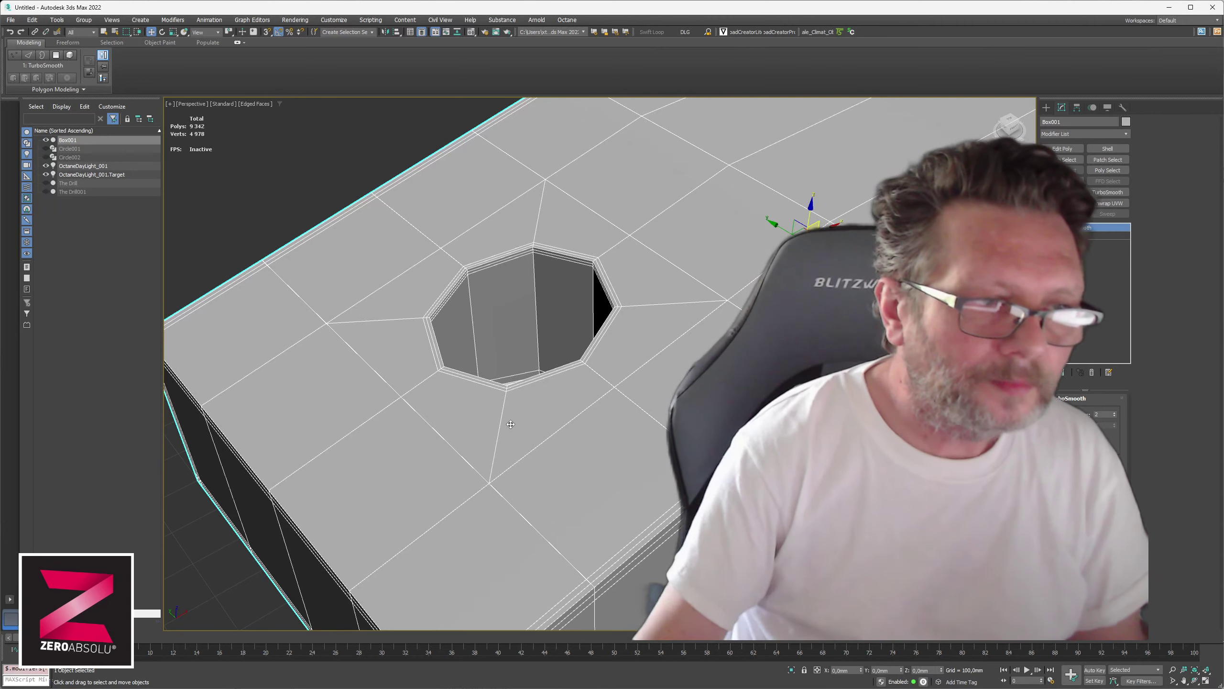
{"action": "middle_click_drag", "start_coordinate": [501, 431], "coordinate": [465, 420]}
{"action": "middle_click_drag", "start_coordinate": [557, 461], "coordinate": [544, 454], "text": "alt"}
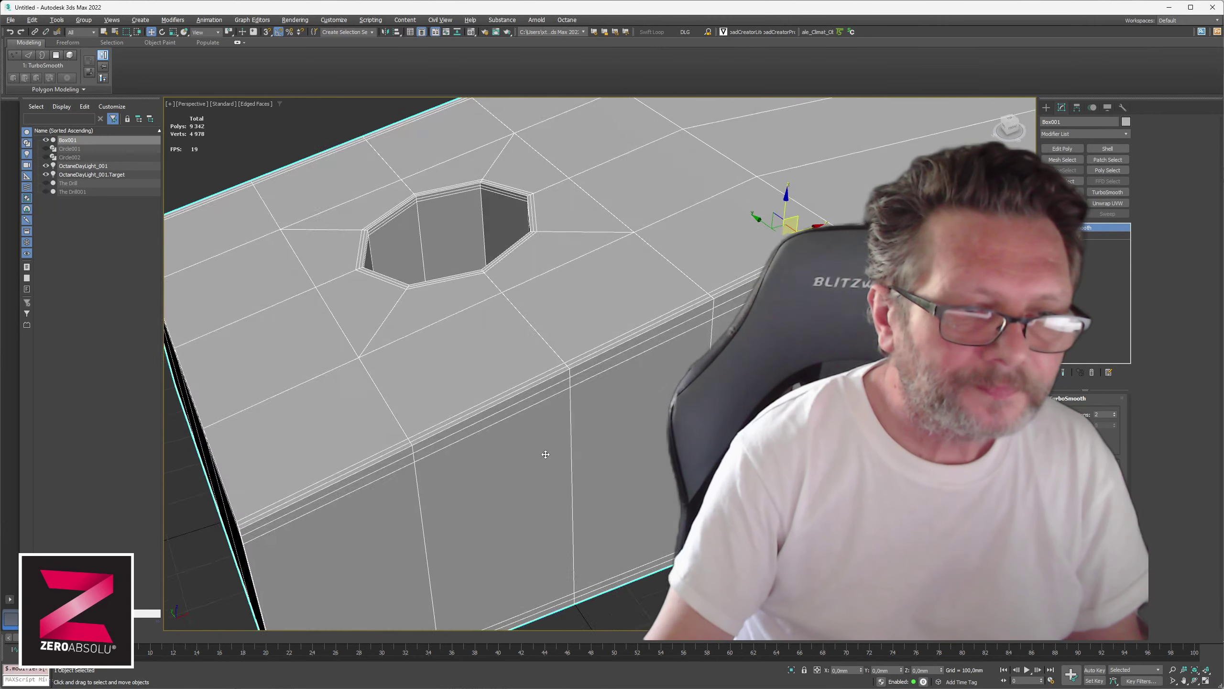
{"action": "scroll", "coordinate": [542, 452], "scroll_direction": "down", "scroll_amount": 3}
{"action": "middle_click_drag", "start_coordinate": [570, 401], "coordinate": [483, 377], "text": "alt"}
{"action": "middle_click_drag", "start_coordinate": [474, 426], "coordinate": [512, 402], "text": "alt"}
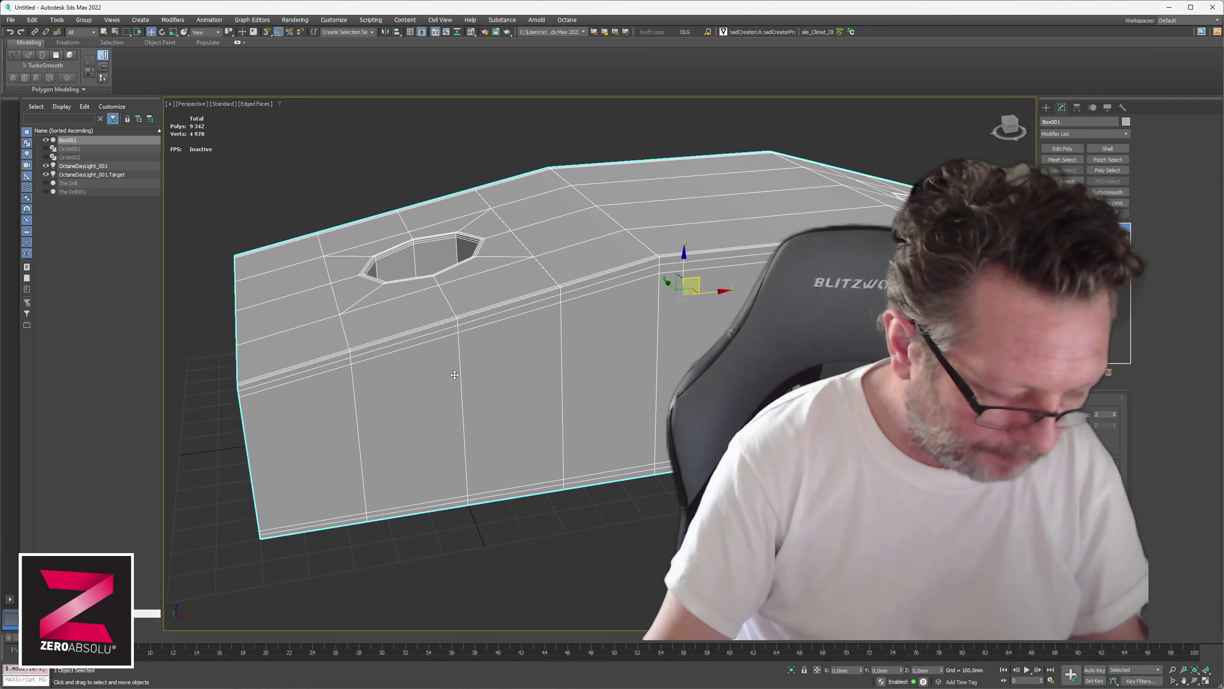
- Inspect the hole in X-ray, then restore TurboSmooth and opaque display
{"action": "key", "text": "alt+x"}
{"action": "middle_click_drag", "start_coordinate": [454, 375], "coordinate": [470, 405], "text": "alt"}
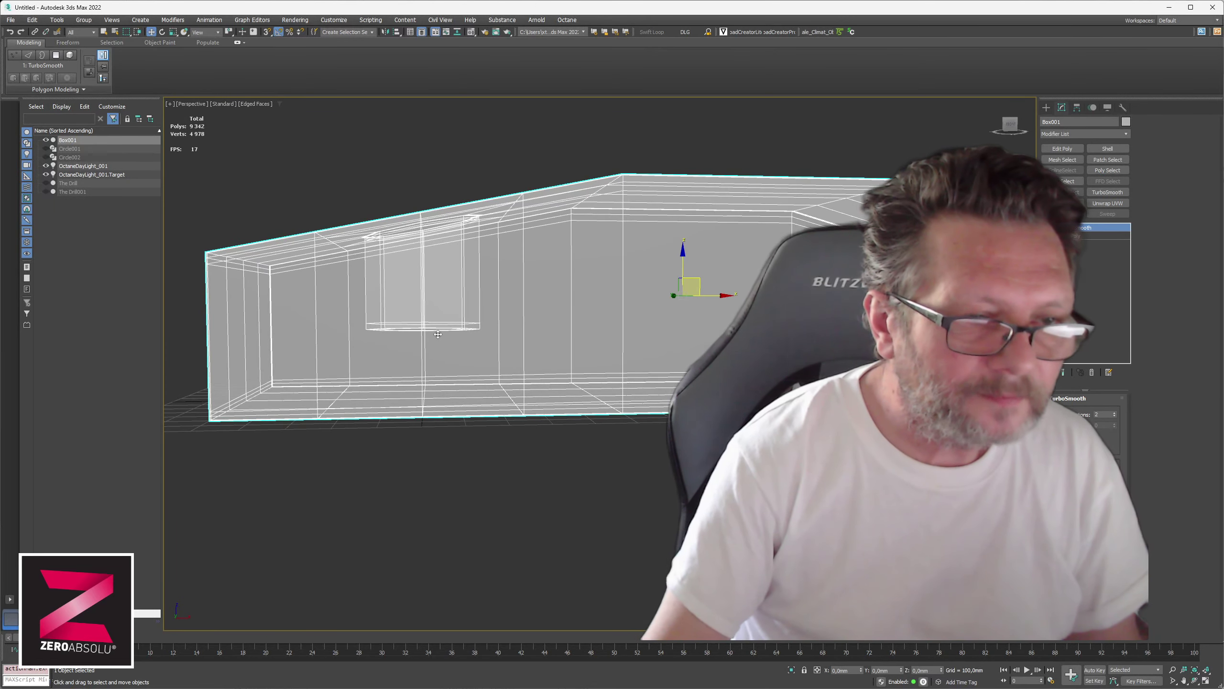
{"action": "mouse_move", "coordinate": [452, 331]}
{"action": "middle_mouse_down", "text": "alt"}
{"action": "mouse_move", "coordinate": [441, 270]}
{"action": "mouse_move", "coordinate": [451, 327]}
{"action": "middle_mouse_up", "text": "alt"}
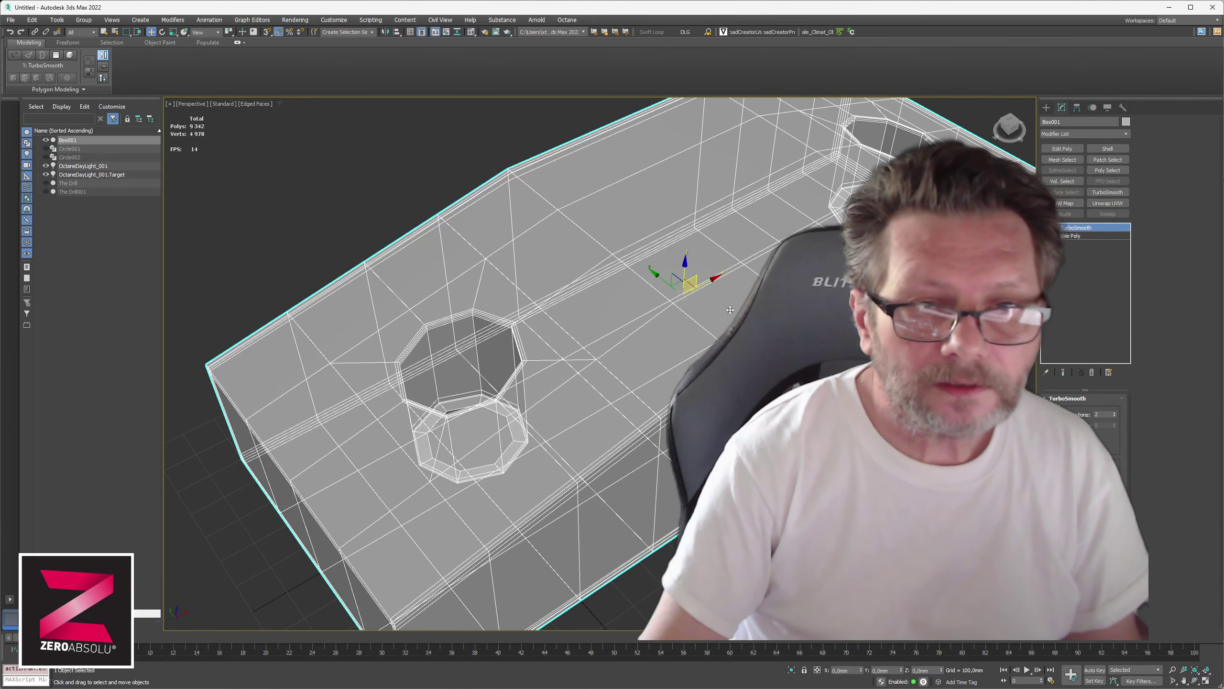
{"action": "left_click", "coordinate": [1046, 228]}
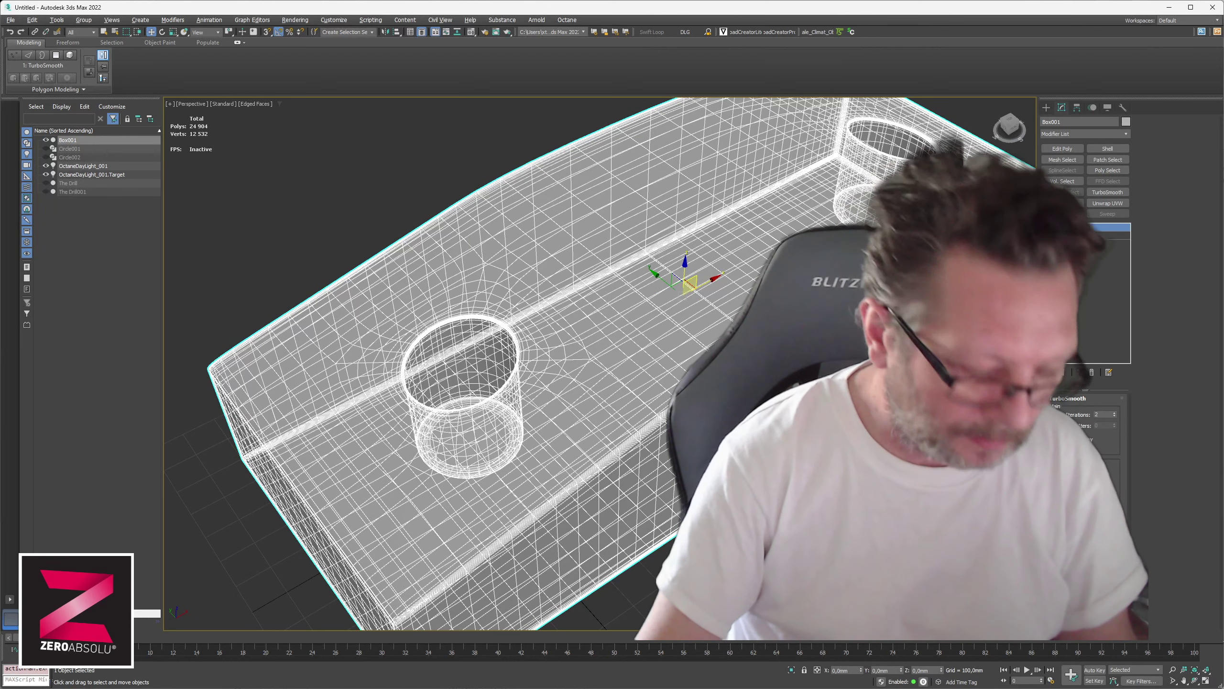
{"action": "key", "text": "alt+x"}
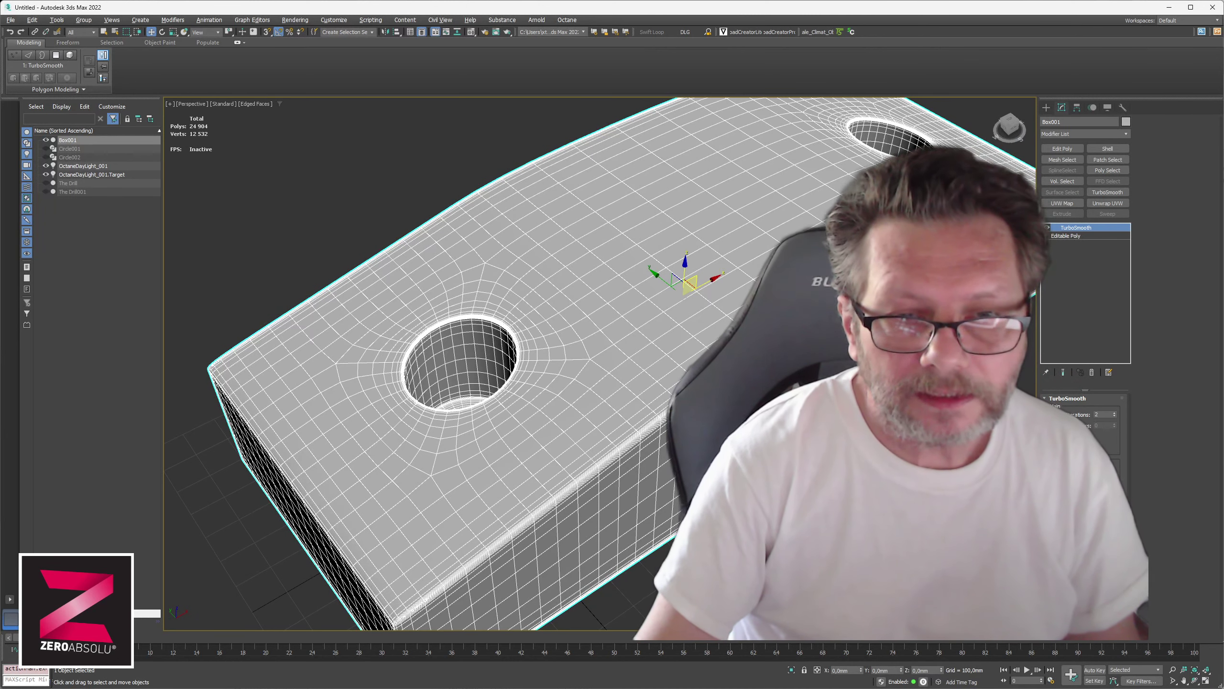
- Toggle Isoline Display on and off to compare the smoothed wireframe
{"action": "left_click", "coordinate": [1053, 437]}
{"action": "scroll", "coordinate": [446, 362], "scroll_direction": "up", "scroll_amount": 6}
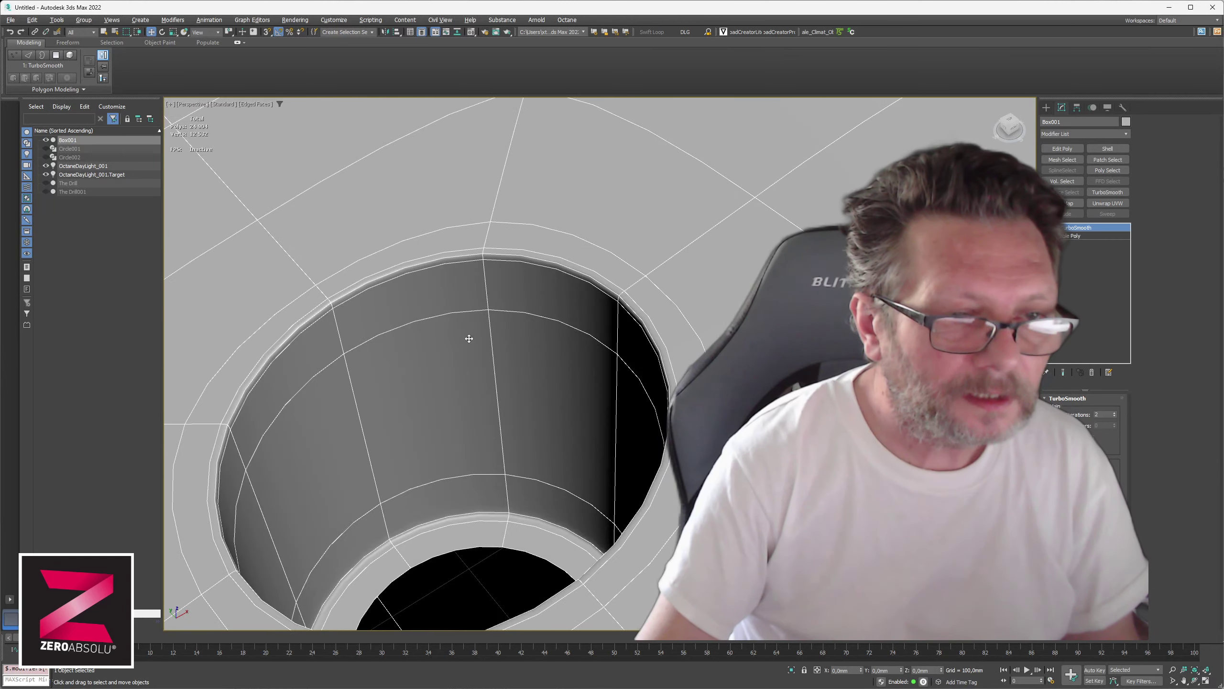
{"action": "left_click", "coordinate": [1099, 436]}
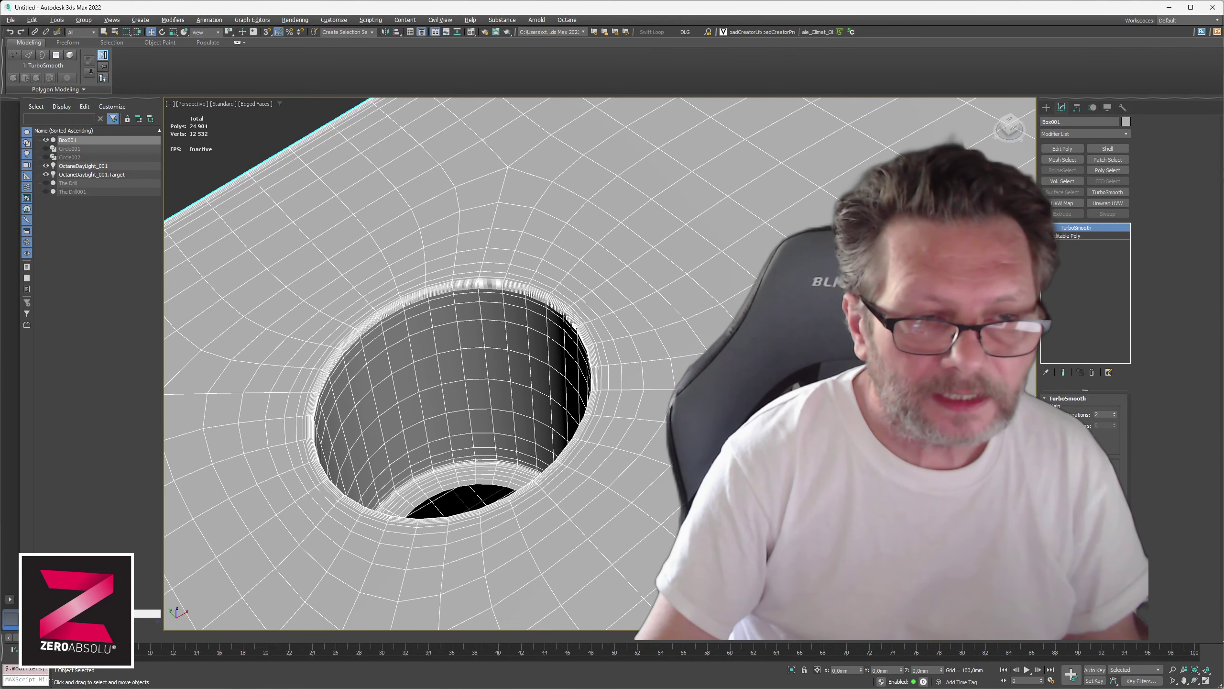
{"action": "scroll", "coordinate": [467, 245], "scroll_direction": "down", "scroll_amount": 3}
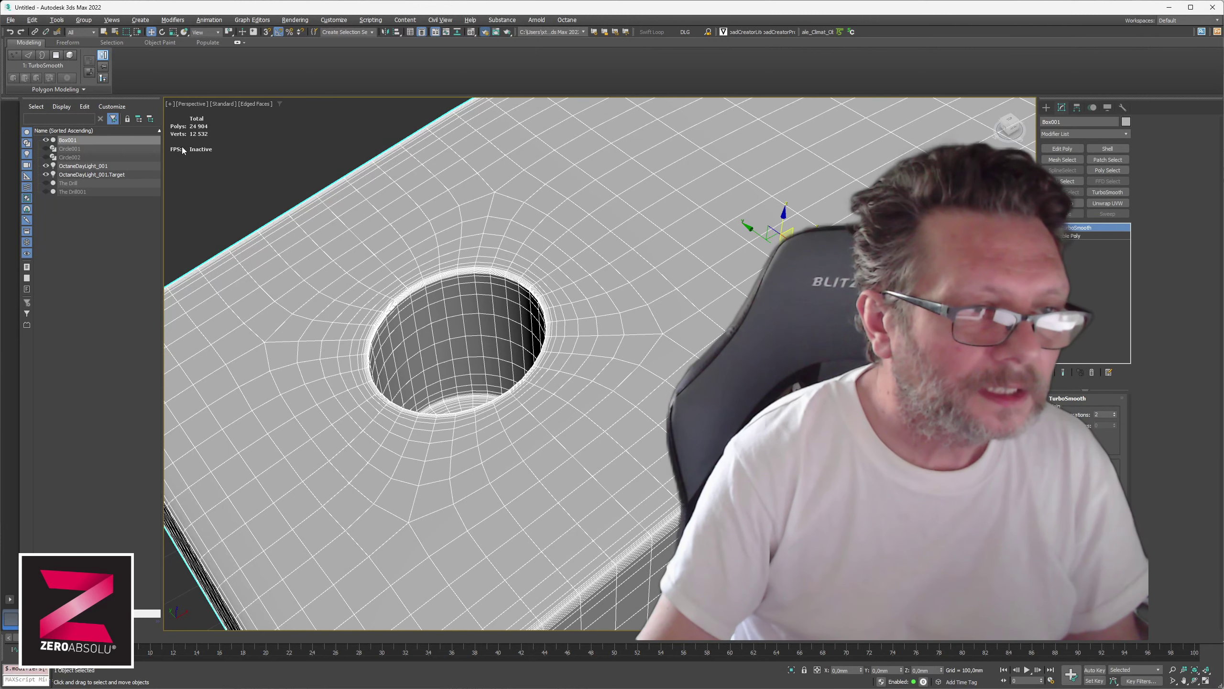
- Launch the OctaneRender viewport from the Kernel tab of Render Setup (F10)
{"action": "key", "text": "F10"}
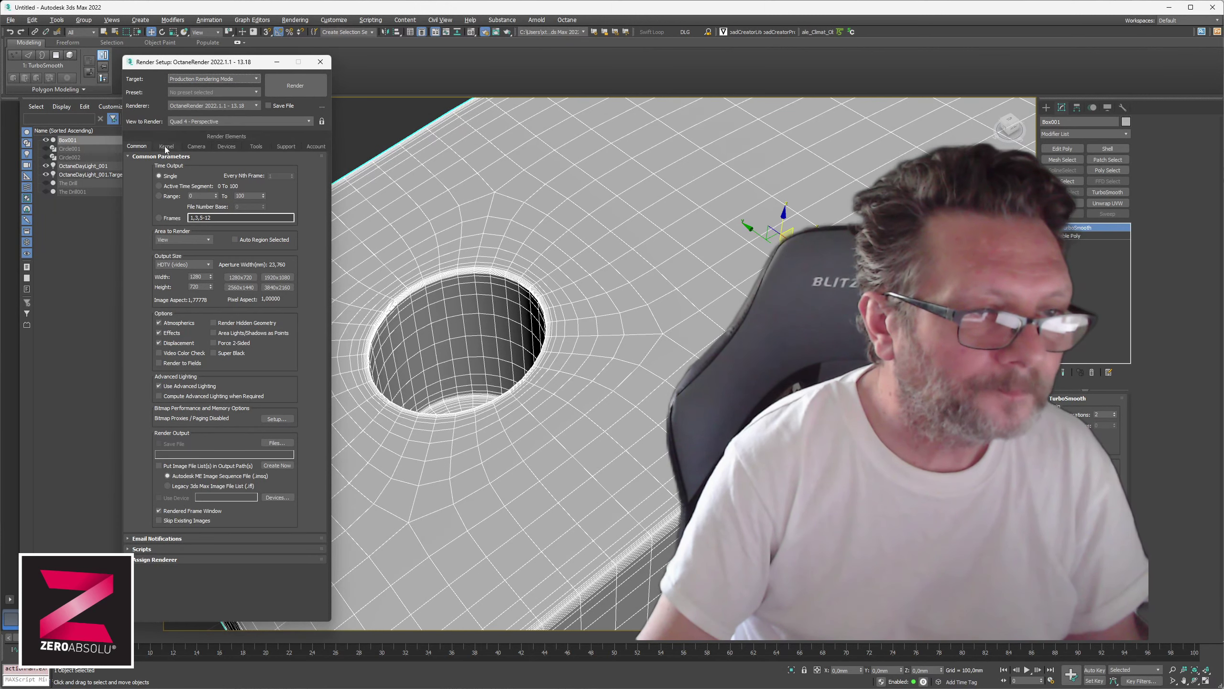
{"action": "left_click", "coordinate": [166, 146]}
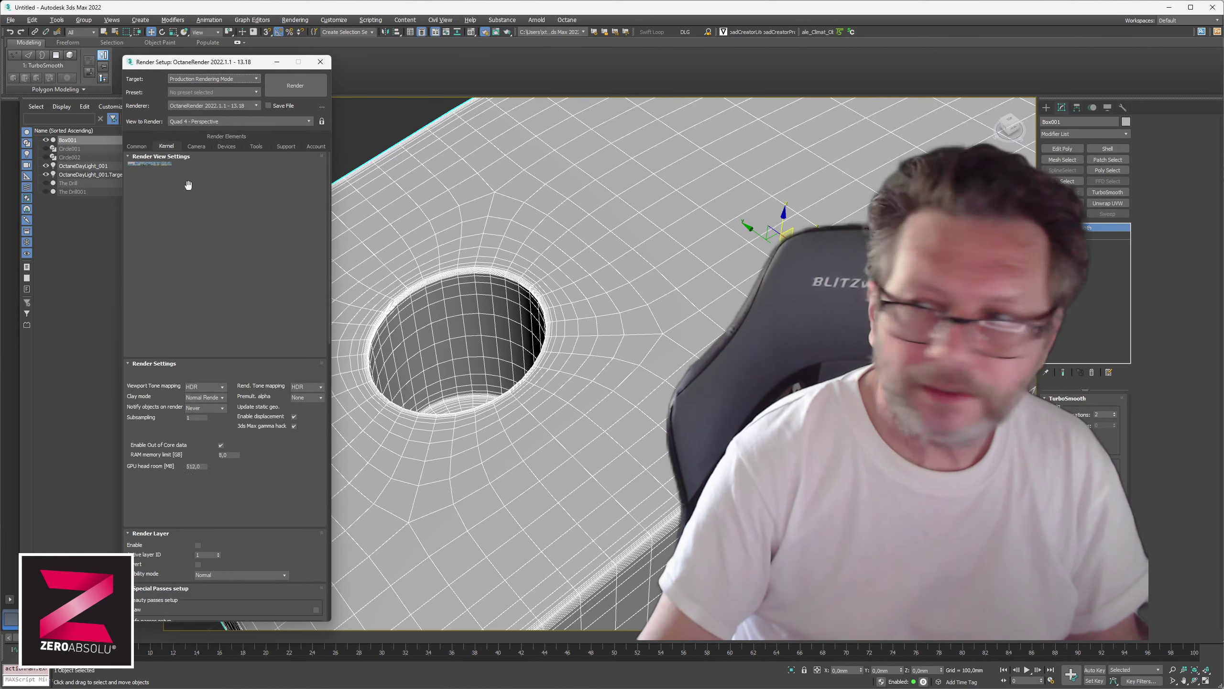
{"action": "left_click", "coordinate": [193, 199]}
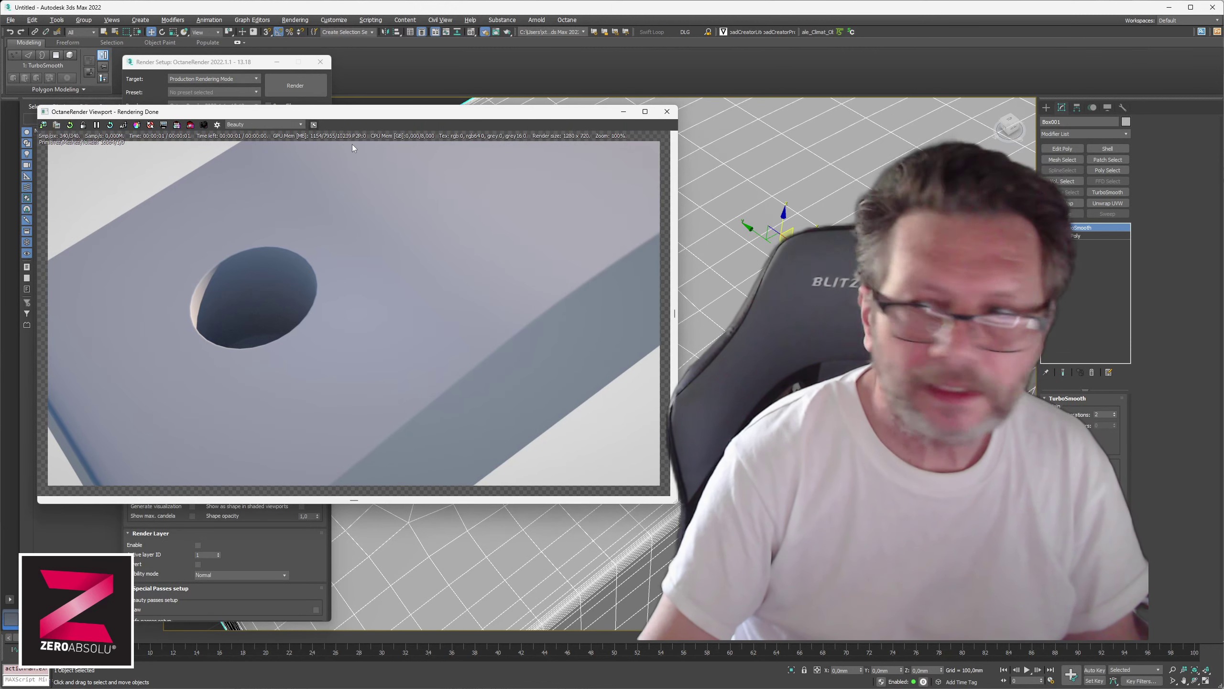
- Compare TurboSmooth Iterations 3 and 2 in the Octane render, panning to the second hole
{"action": "middle_click_drag", "start_coordinate": [723, 289], "coordinate": [795, 245]}
{"action": "scroll", "coordinate": [750, 328], "scroll_direction": "up", "scroll_amount": 5}
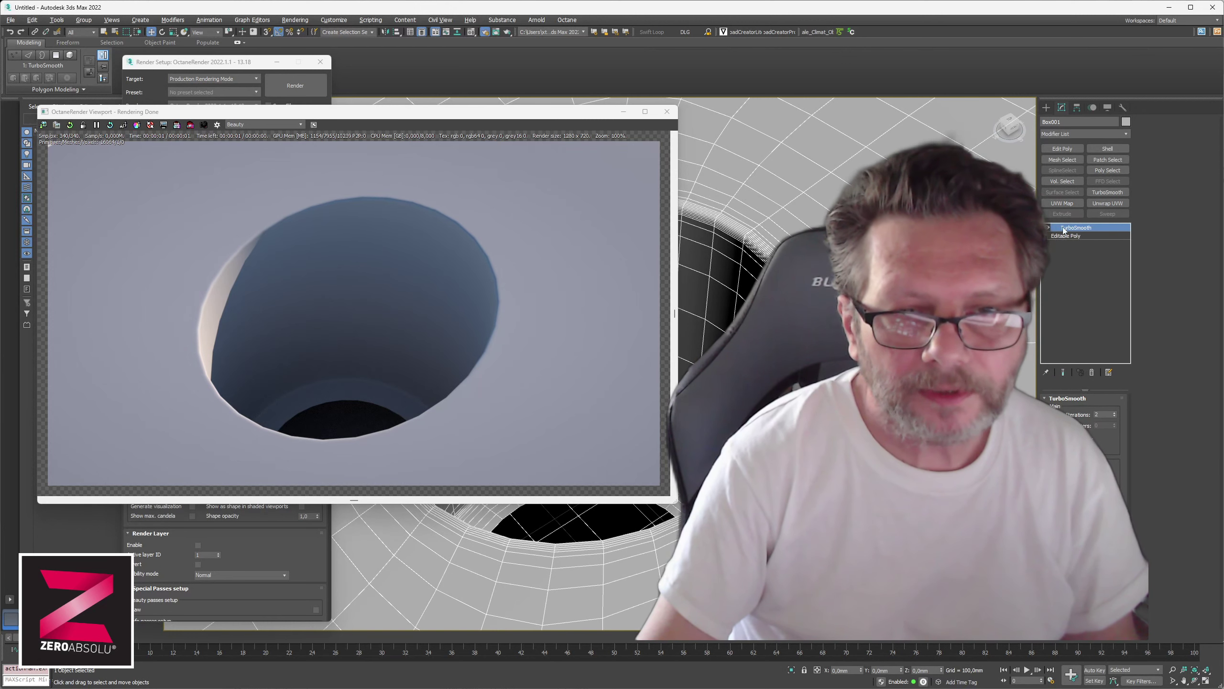
{"action": "left_click", "coordinate": [1115, 413]}
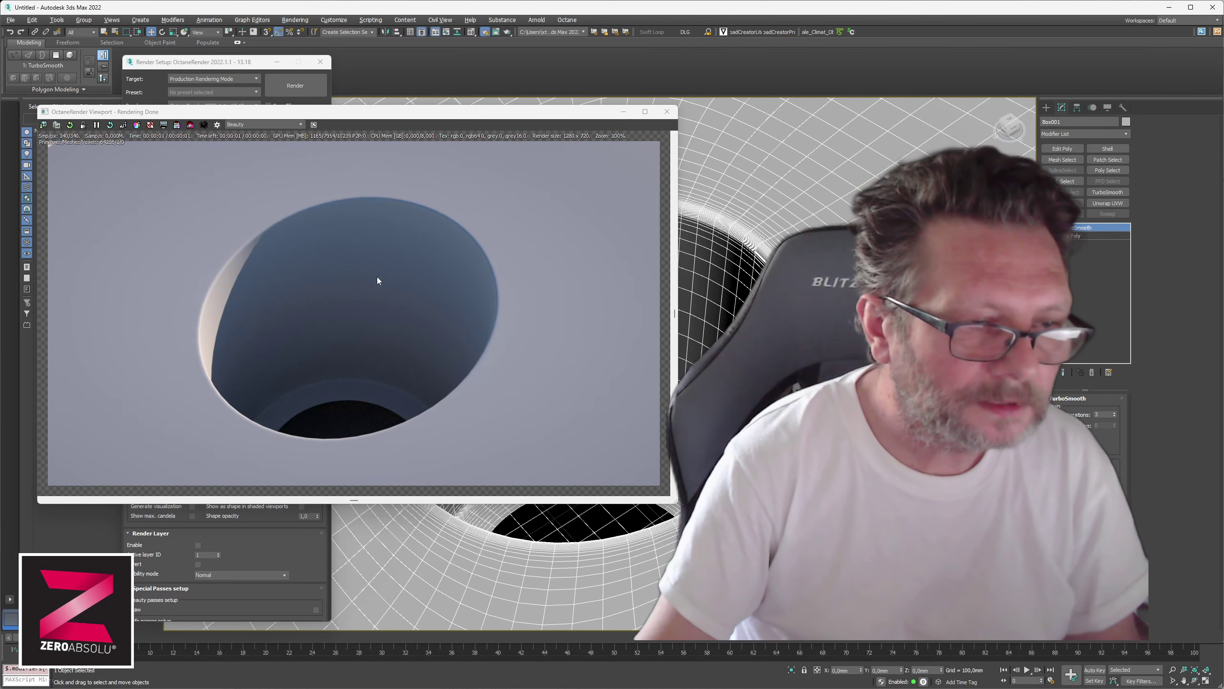
{"action": "scroll", "coordinate": [766, 360], "scroll_direction": "down", "scroll_amount": 4}
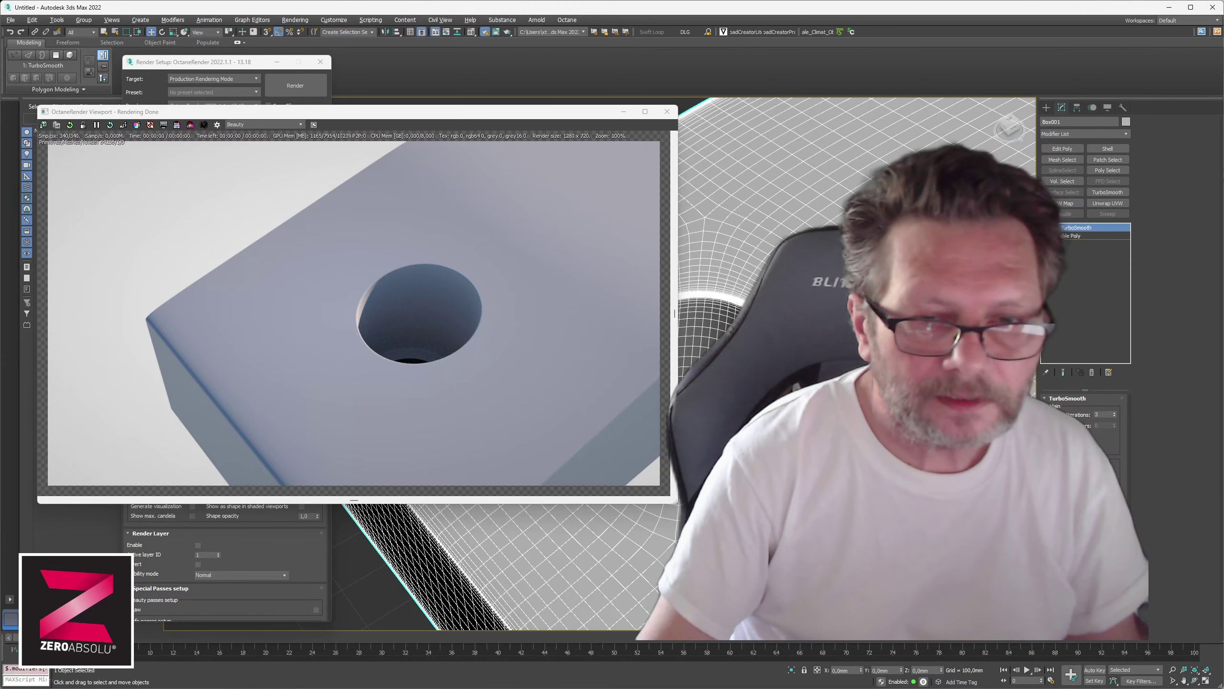
{"action": "scroll", "coordinate": [786, 361], "scroll_direction": "down", "scroll_amount": 3}
{"action": "middle_click_drag", "start_coordinate": [790, 359], "coordinate": [538, 336]}
{"action": "scroll", "coordinate": [793, 364], "scroll_direction": "down", "scroll_amount": 2}
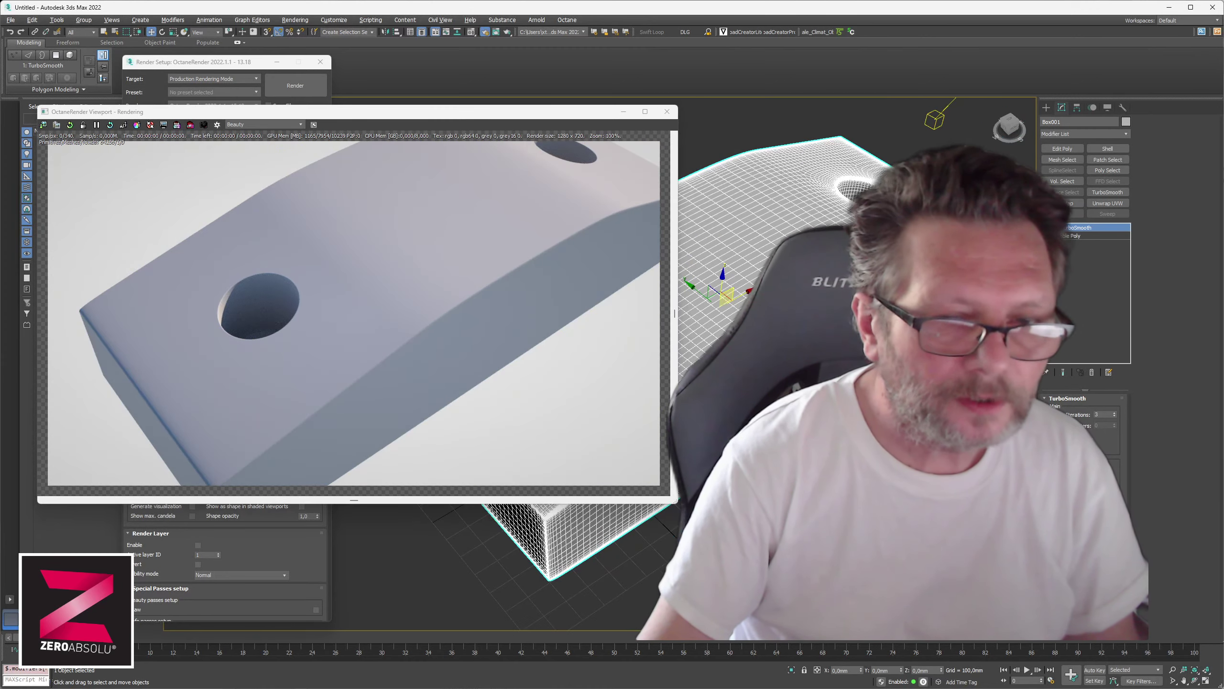
{"action": "left_click", "coordinate": [1115, 416]}
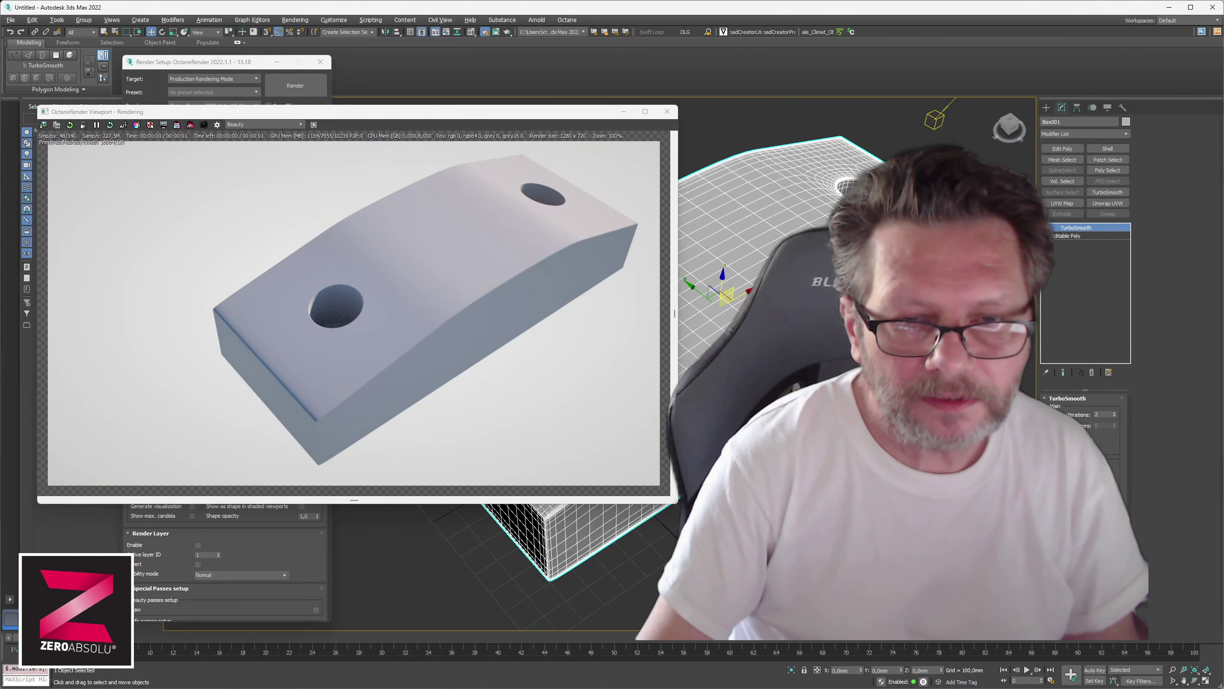
- Retest Iterations 3, return to 2, and close the OctaneRender viewport
{"action": "middle_click_drag", "start_coordinate": [819, 357], "coordinate": [733, 386]}
{"action": "middle_click_drag", "start_coordinate": [868, 207], "coordinate": [784, 342]}
{"action": "scroll", "coordinate": [699, 372], "scroll_direction": "up", "scroll_amount": 10}
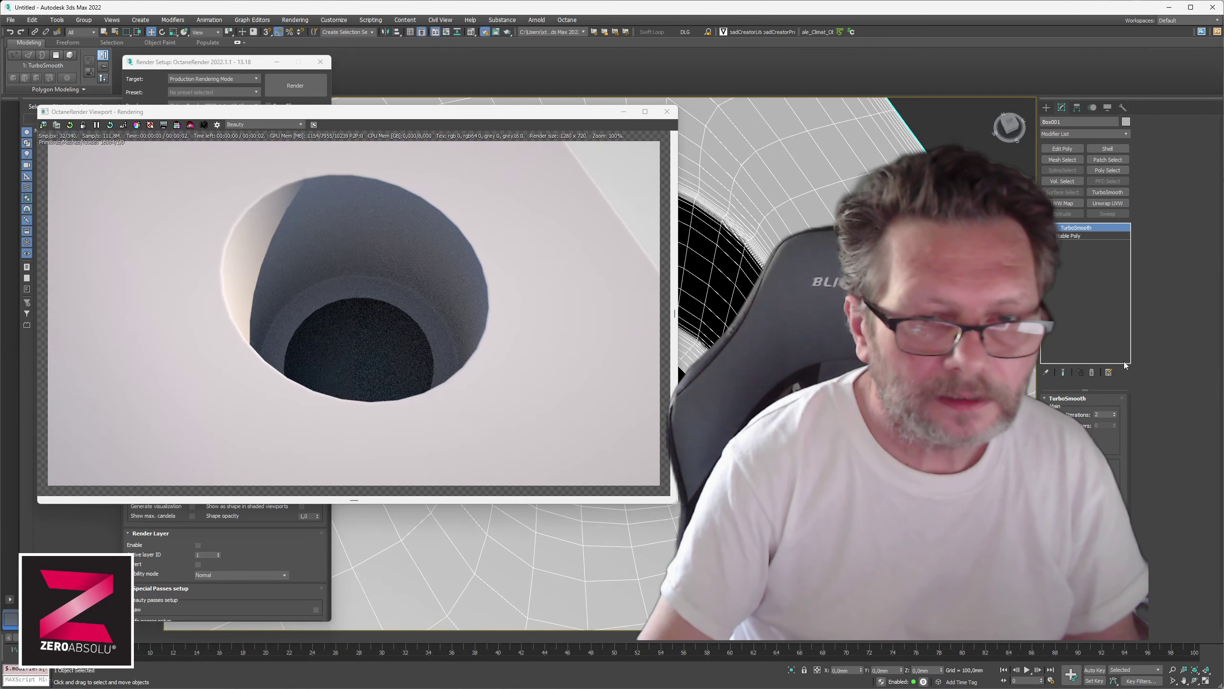
{"action": "left_click", "coordinate": [1115, 413]}
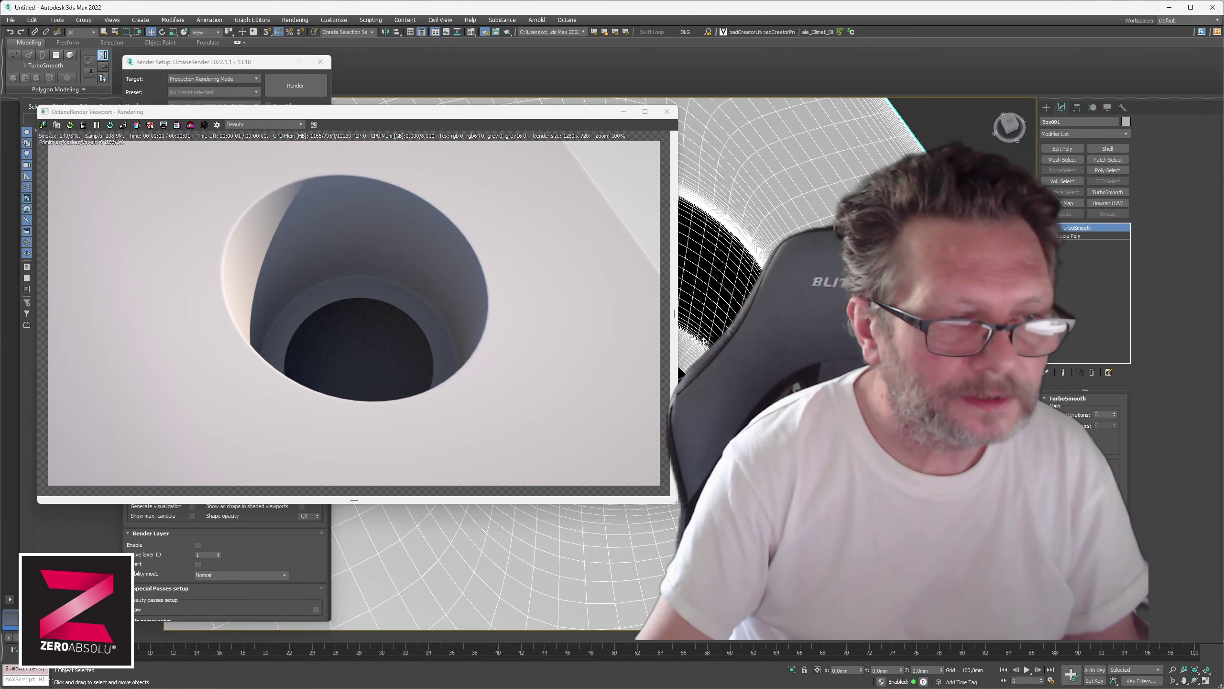
{"action": "scroll", "coordinate": [705, 342], "scroll_direction": "down", "scroll_amount": 8}
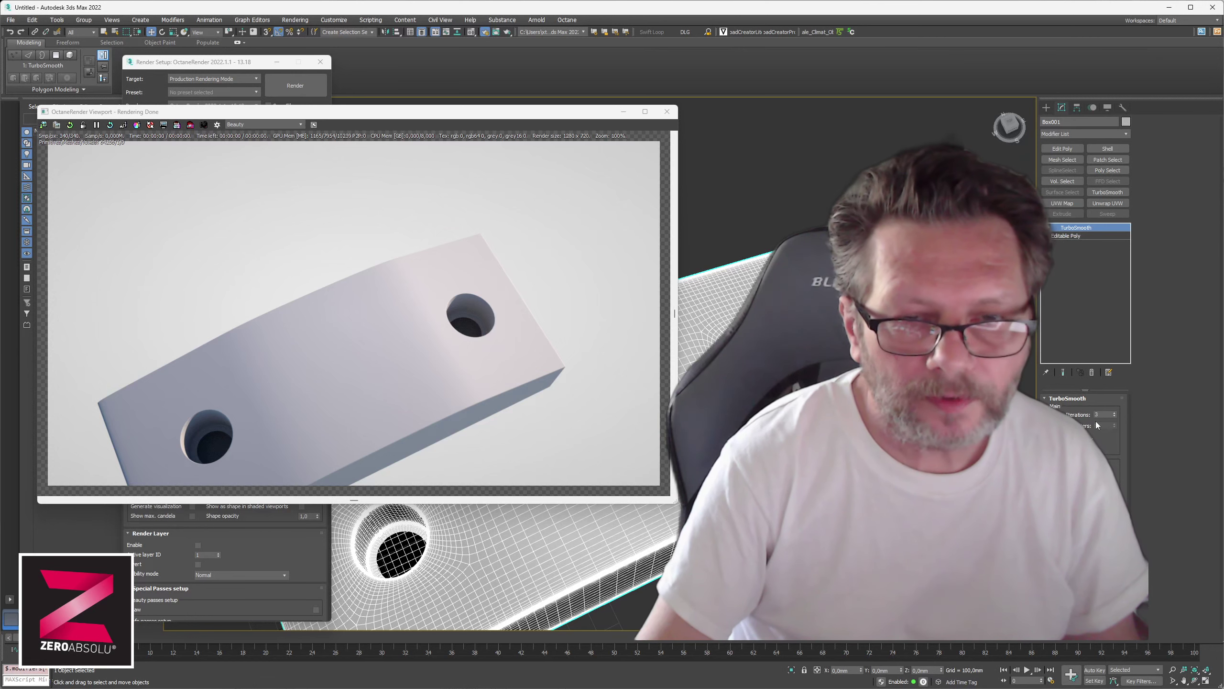
{"action": "left_click", "coordinate": [1114, 416]}
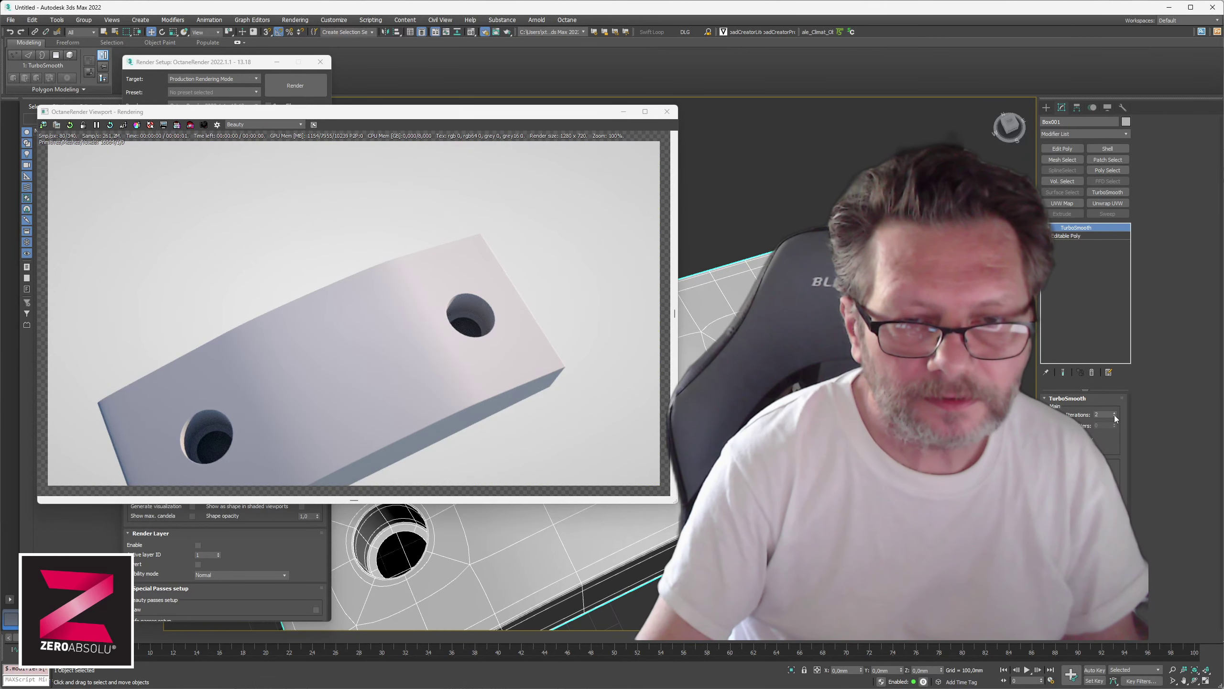
{"action": "left_click", "coordinate": [667, 112]}
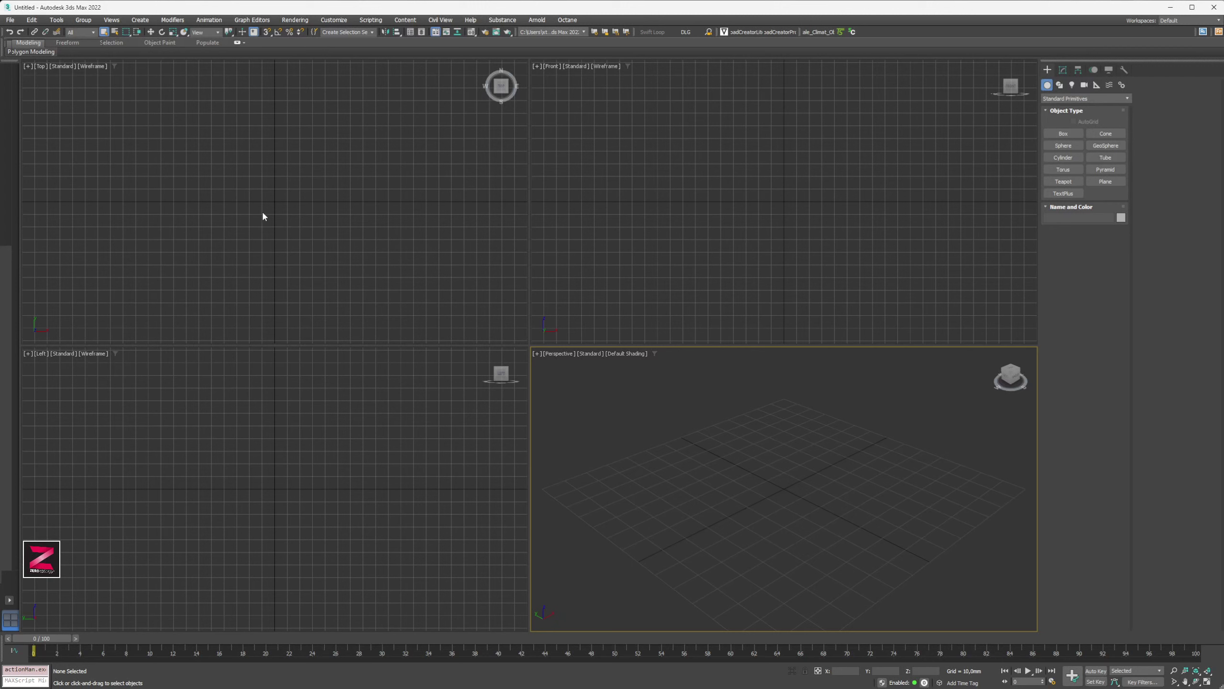
- Create a 117 × 211 × 150 mm box in Top view, then maximize and frame Perspective
{"action": "left_click", "coordinate": [1064, 133]}
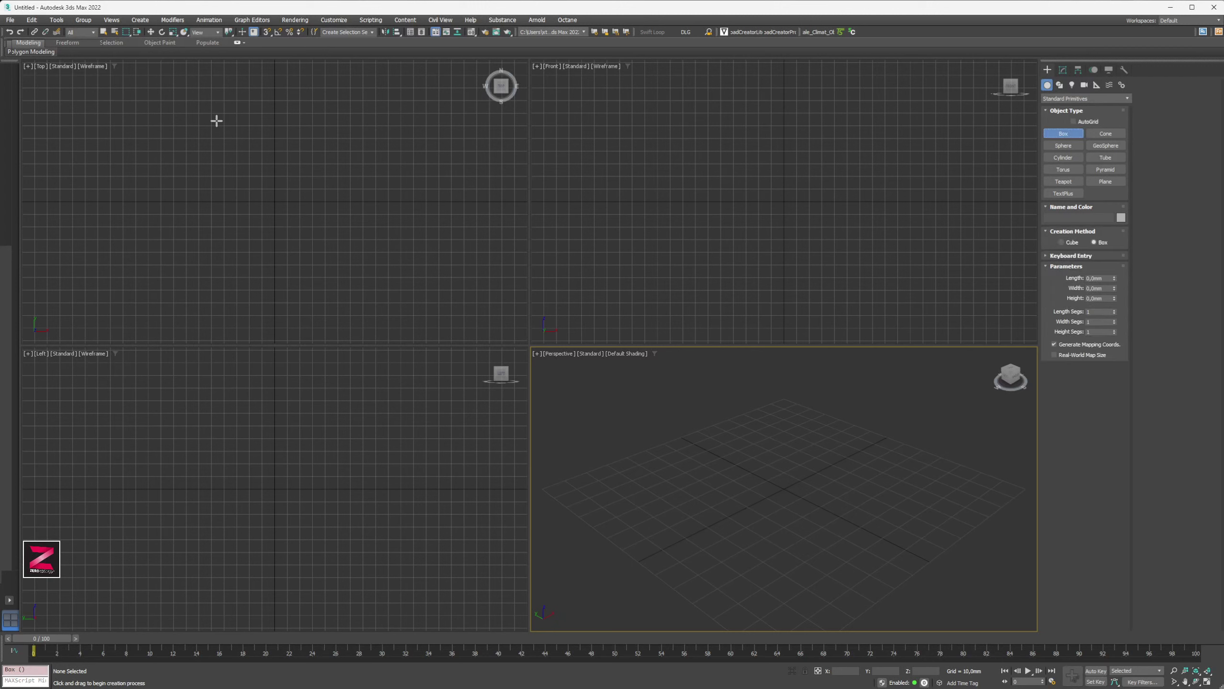
{"action": "left_click_drag", "start_coordinate": [130, 130], "coordinate": [399, 279]}
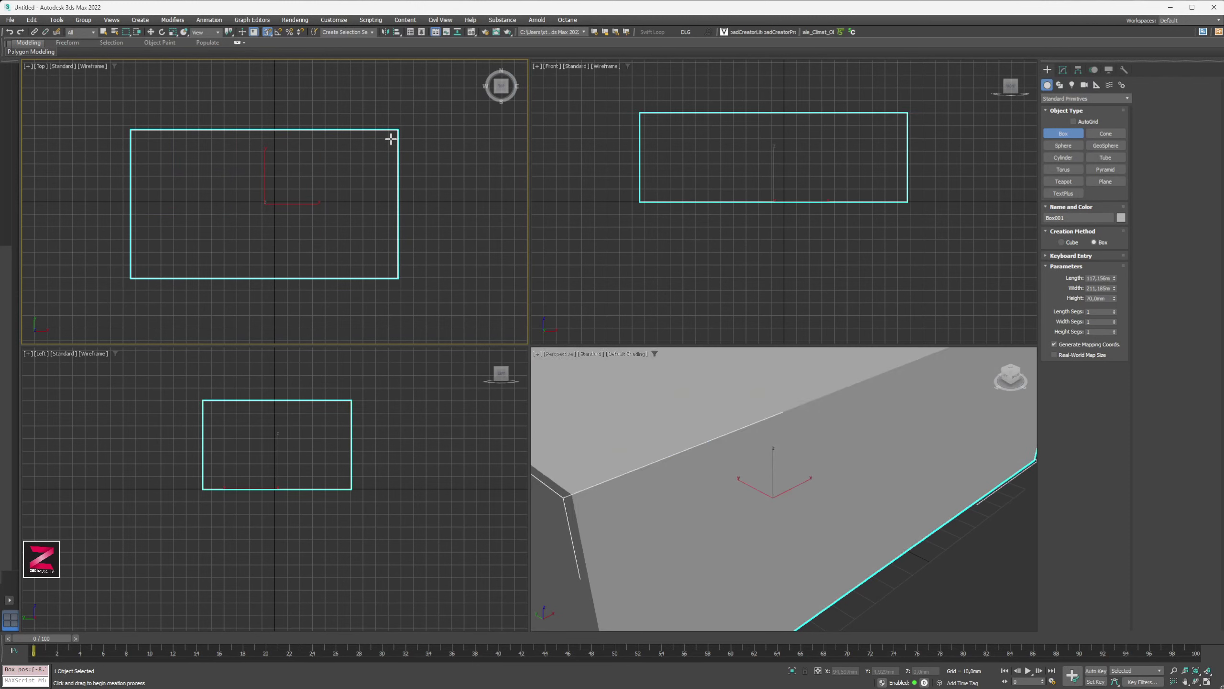
{"action": "right_click", "coordinate": [656, 410]}
{"action": "key", "text": "alt+w"}
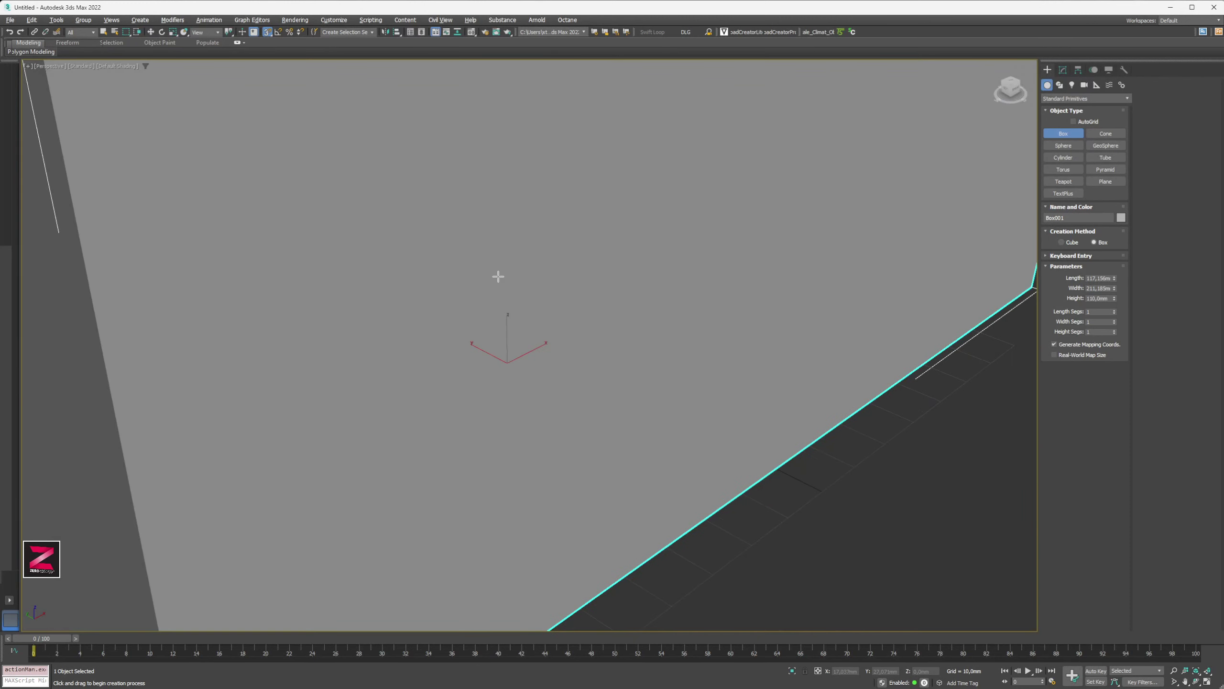
{"action": "key", "text": "z"}
{"action": "middle_click_drag", "start_coordinate": [494, 276], "coordinate": [496, 380]}
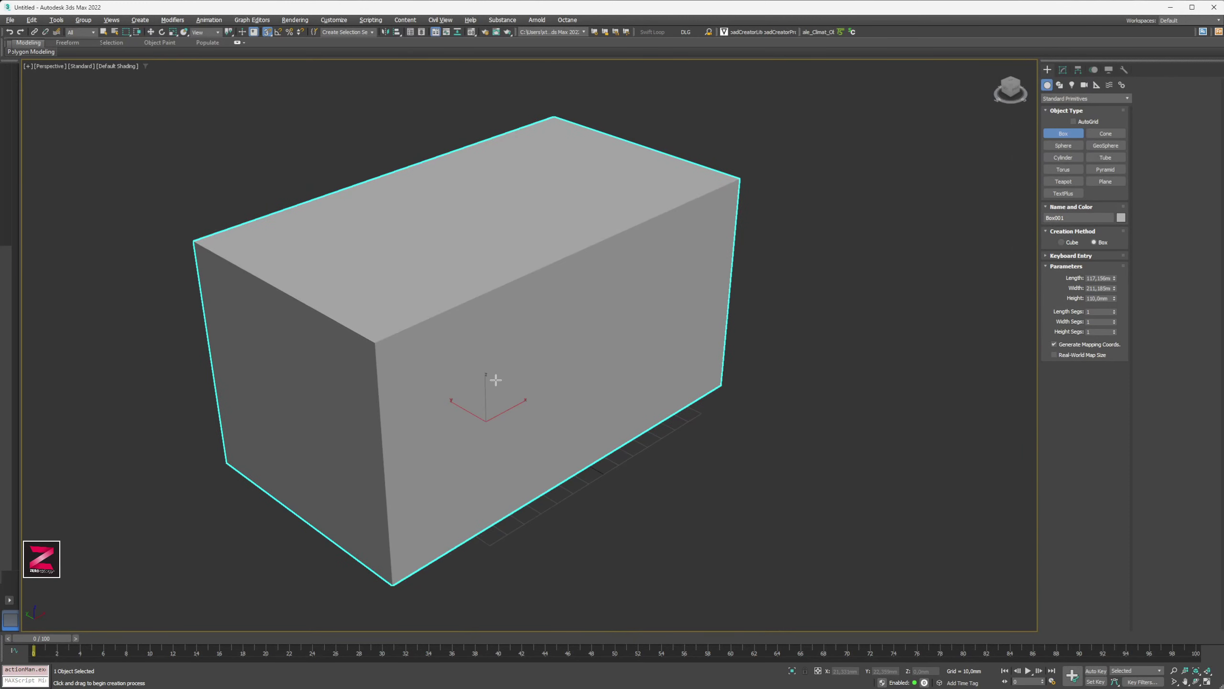
{"action": "left_click", "coordinate": [1063, 70]}
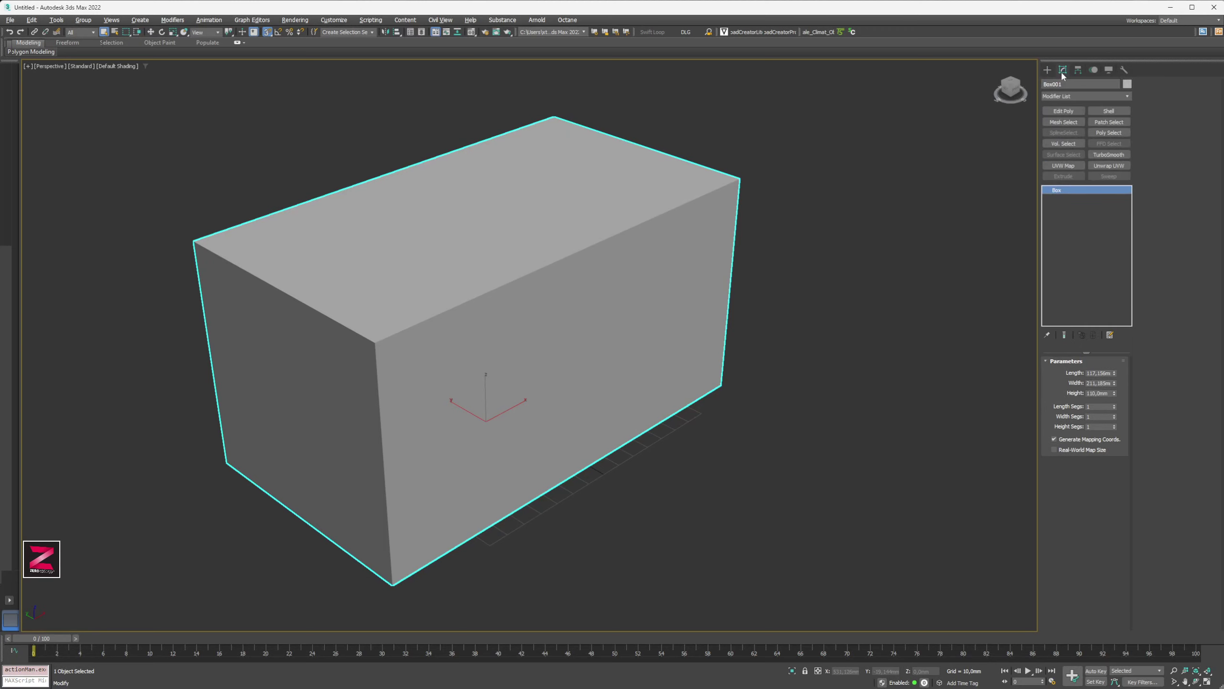
- Convert Box001 to Editable Poly with Edged Faces and enter Polygon level
{"action": "right_click", "coordinate": [1067, 191]}
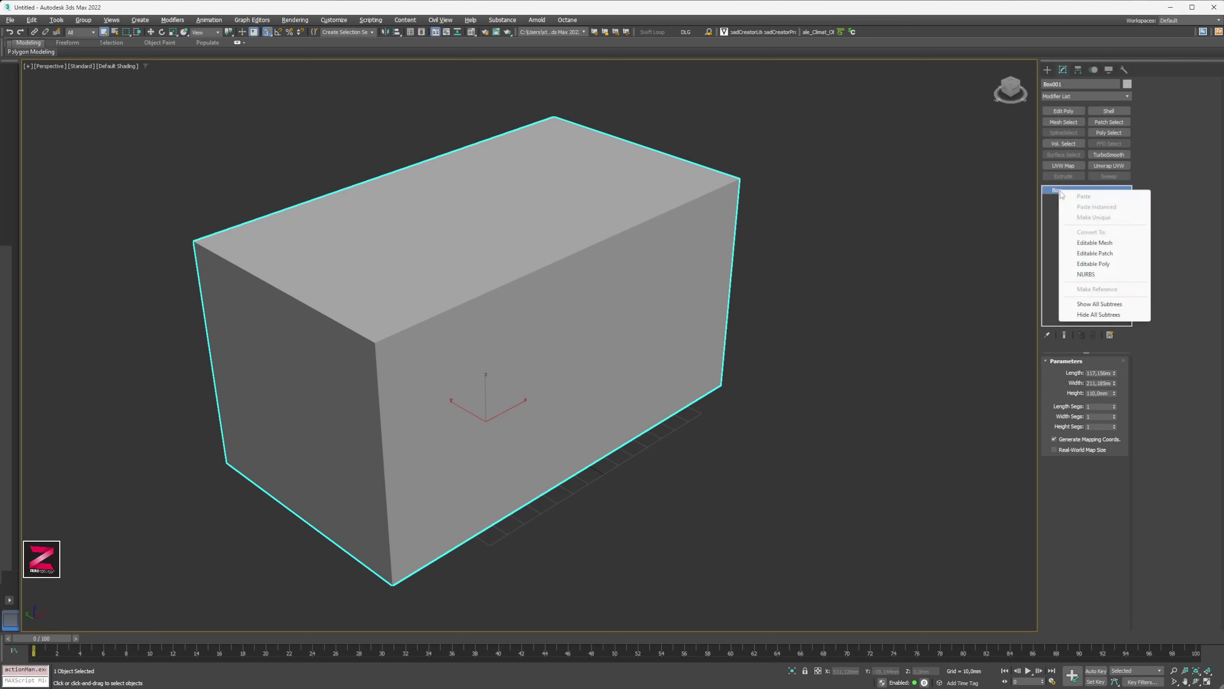
{"action": "left_click", "coordinate": [1085, 265]}
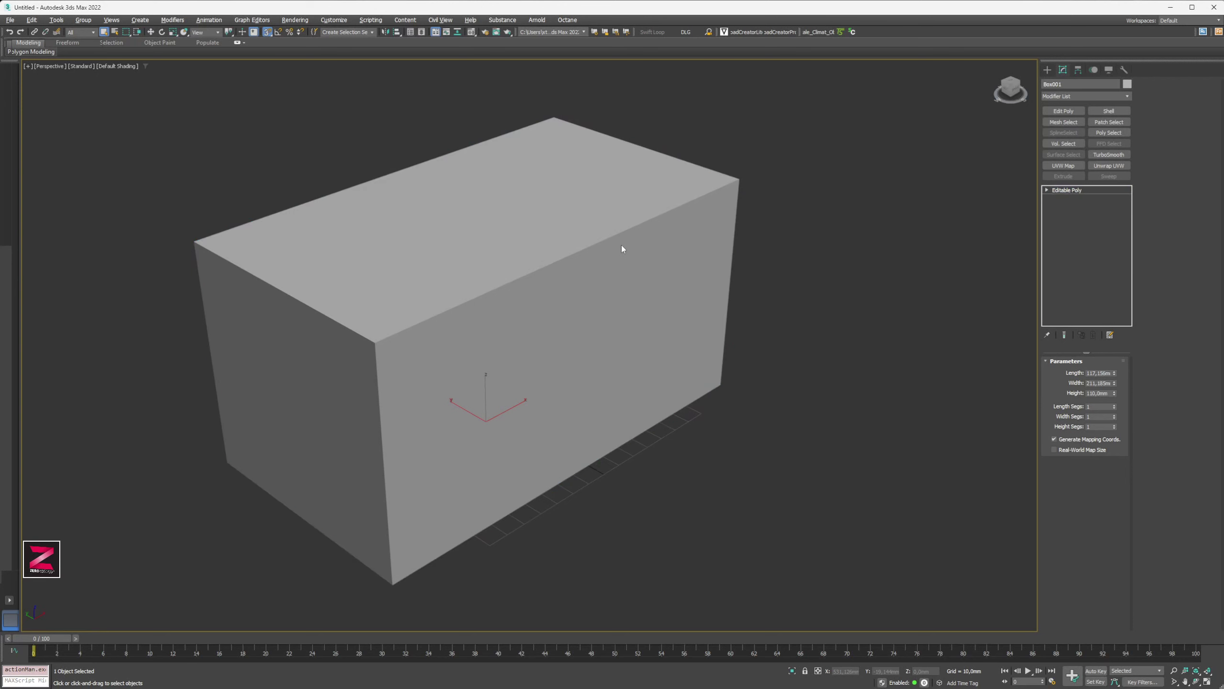
{"action": "key", "text": "F4"}
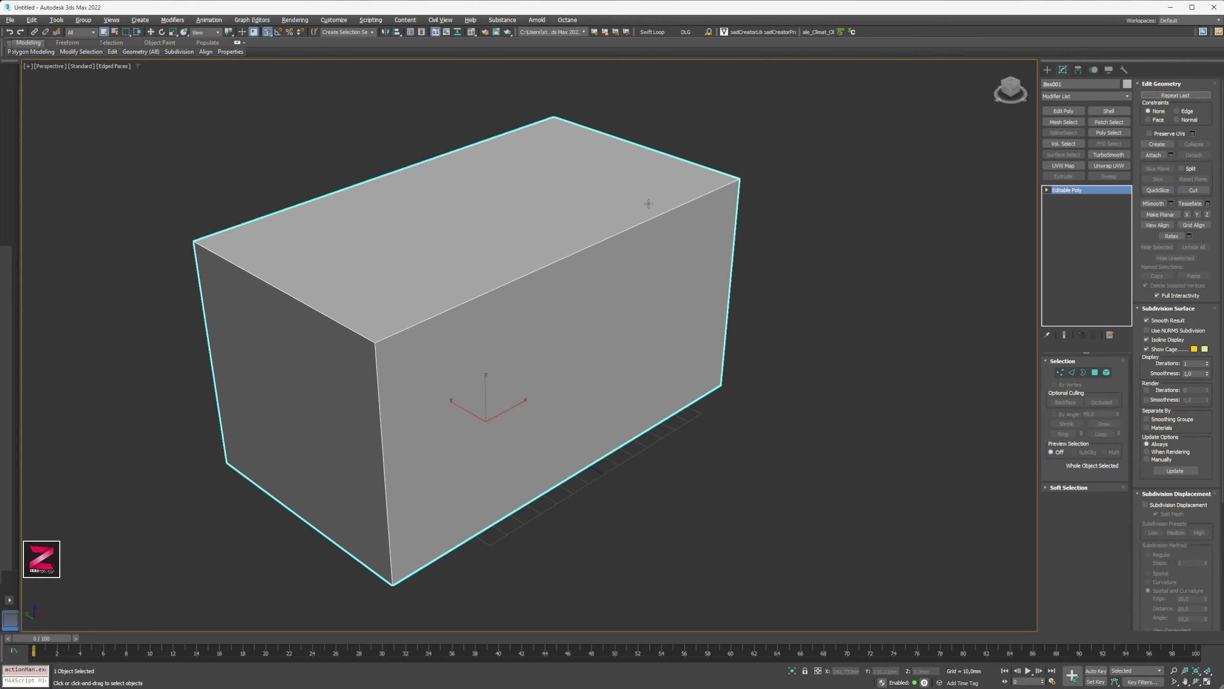
{"action": "middle_click_drag", "start_coordinate": [581, 288], "coordinate": [563, 205], "text": "alt"}
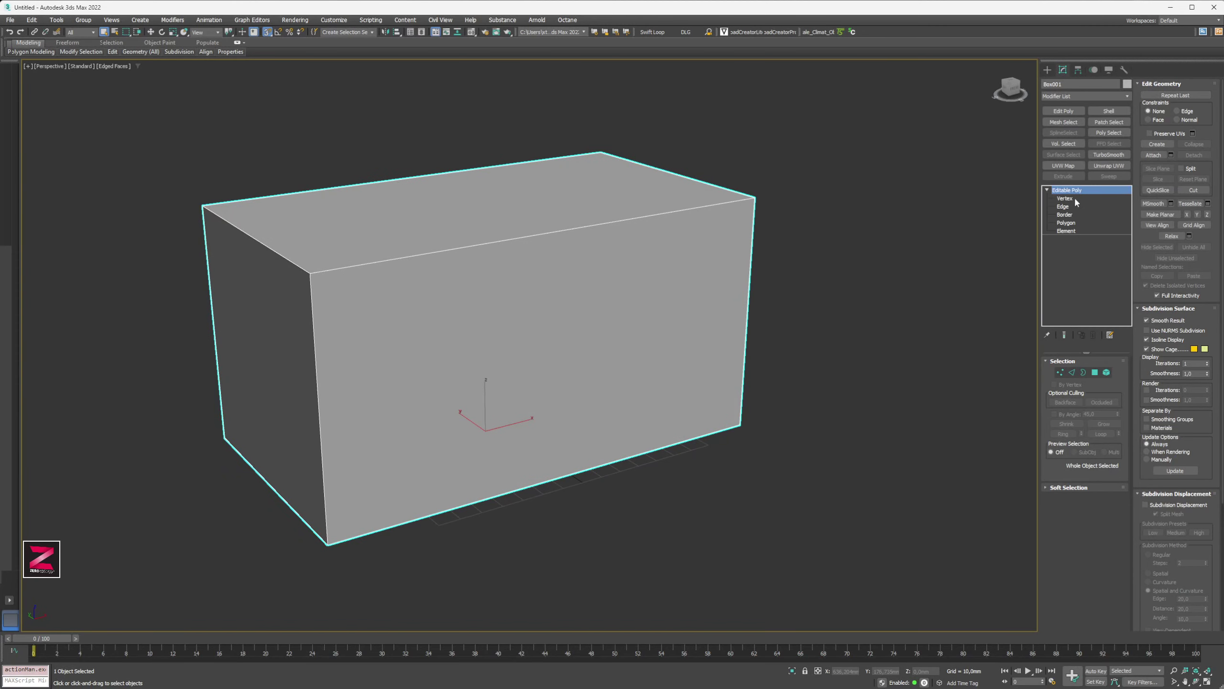
{"action": "left_click", "coordinate": [1067, 223]}
{"action": "middle_click_drag", "start_coordinate": [550, 213], "coordinate": [526, 261], "text": "alt"}
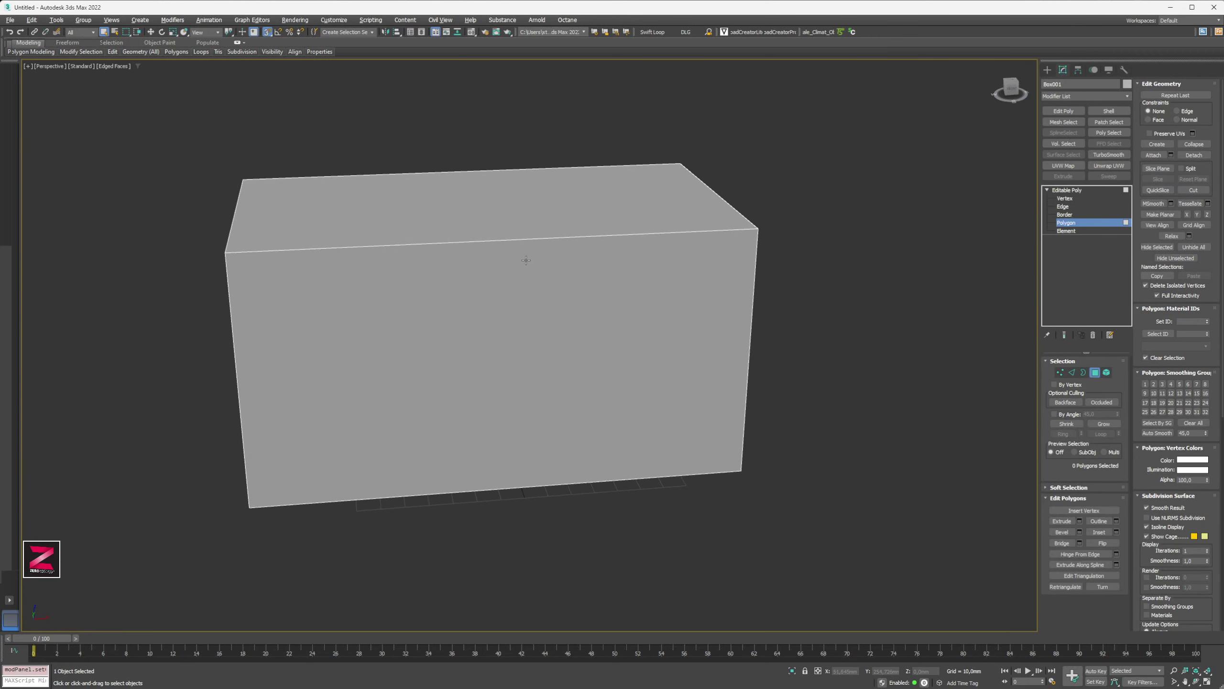
{"action": "key", "text": "alt+w"}
- Maximize the Front view and switch Box001 to Edge sub-object level
{"action": "left_click", "coordinate": [736, 216]}
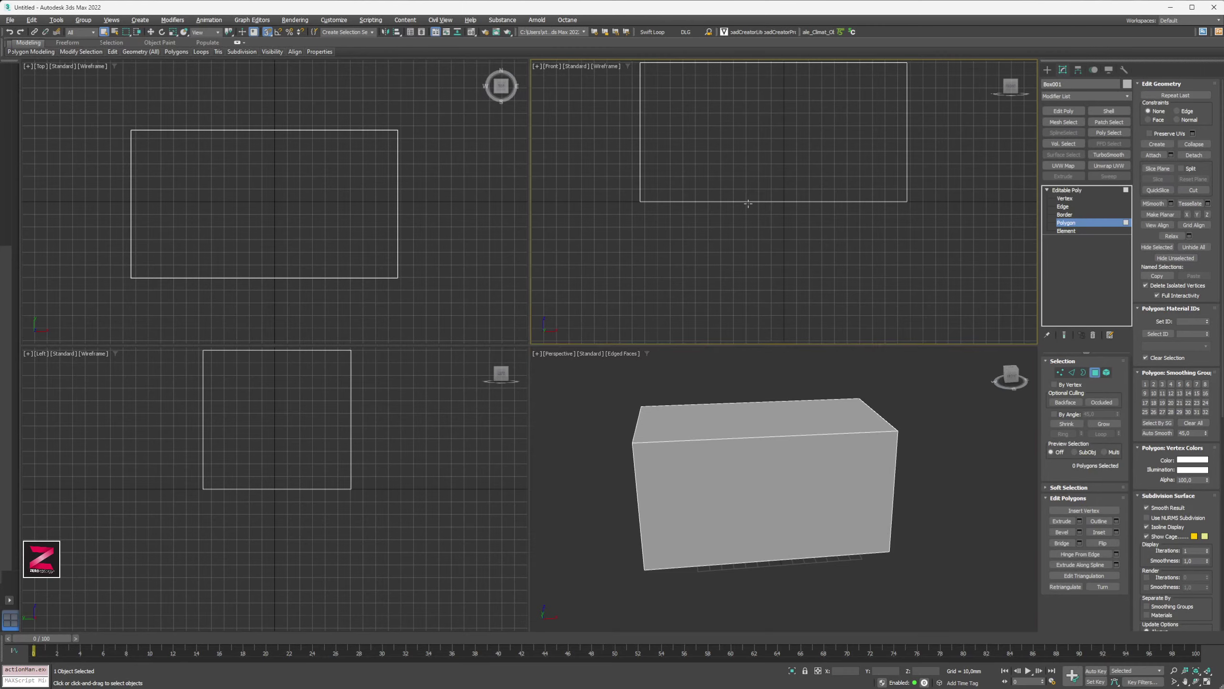
{"action": "key", "text": "alt+w"}
{"action": "middle_click_drag", "start_coordinate": [574, 205], "coordinate": [643, 286]}
{"action": "left_click", "coordinate": [665, 30]}
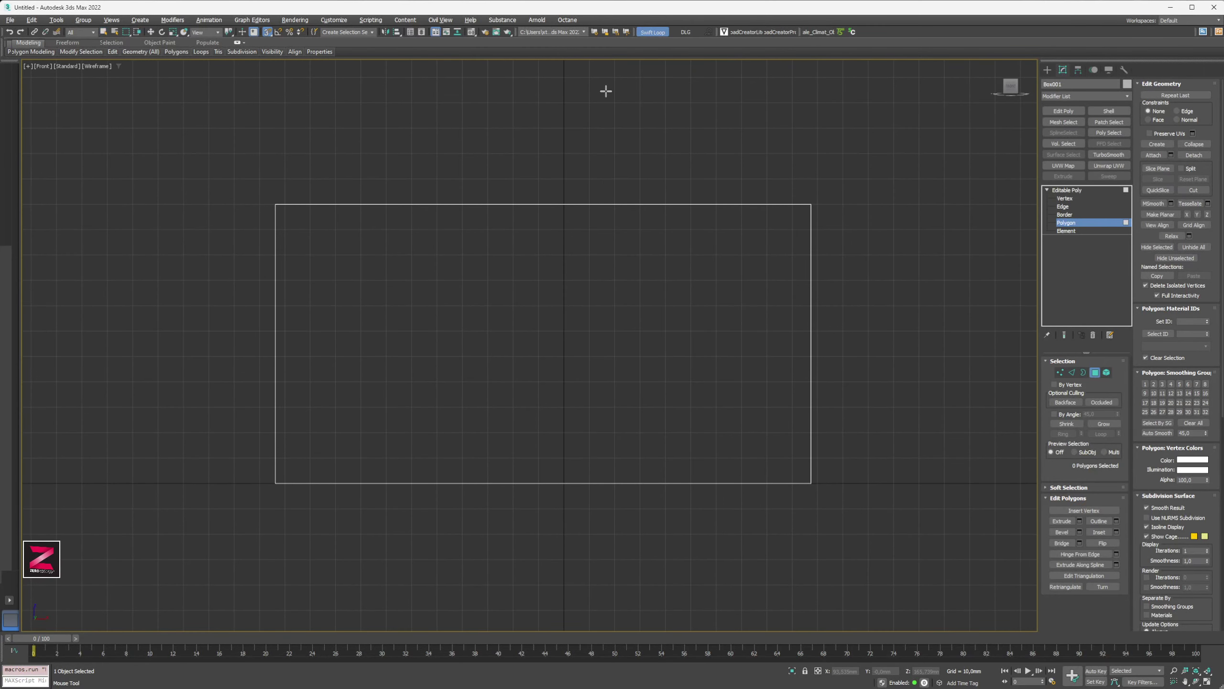
{"action": "right_click", "coordinate": [549, 234]}
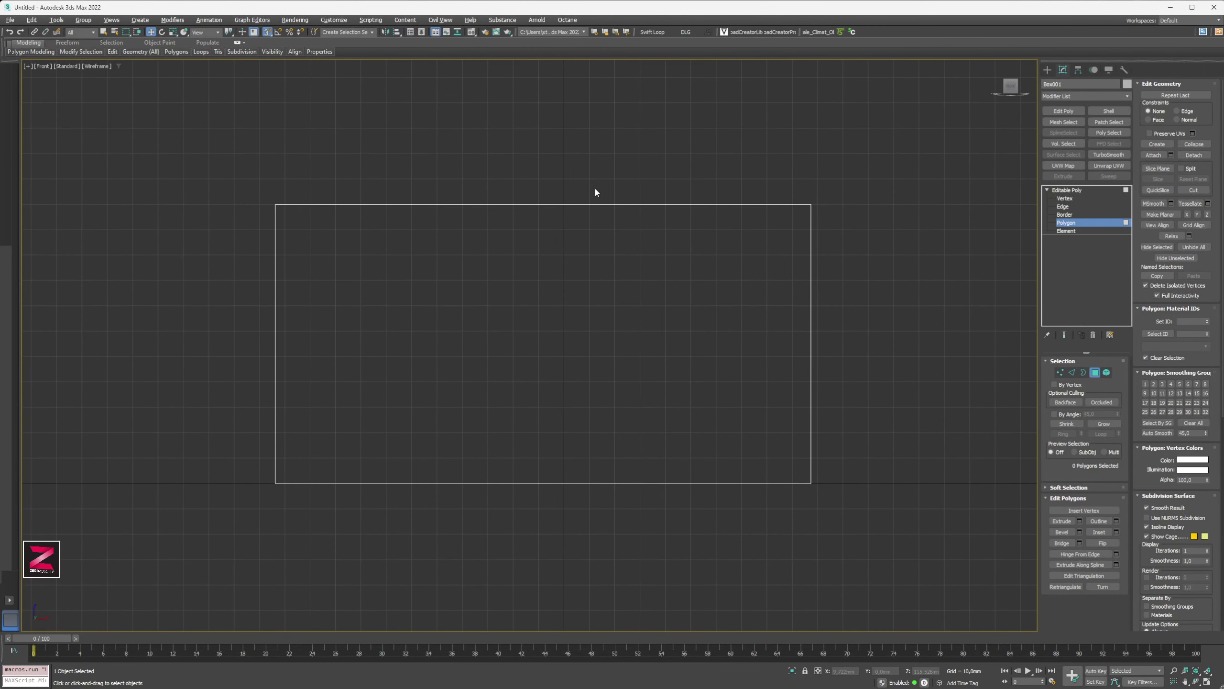
{"action": "left_click", "coordinate": [1063, 207]}
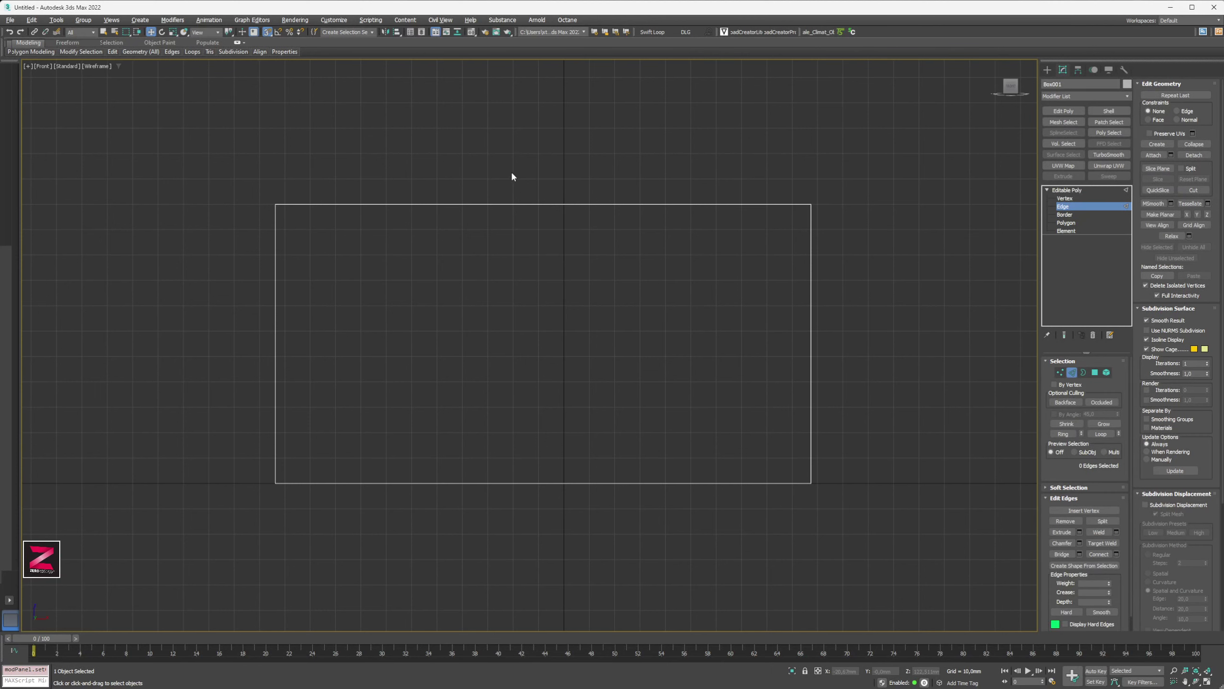
{"action": "middle_click_drag", "start_coordinate": [514, 177], "coordinate": [583, 290], "text": "alt"}
- Ring a long edge and connect it with 4 segments, then go to Vertex level
{"action": "left_click", "coordinate": [573, 310]}
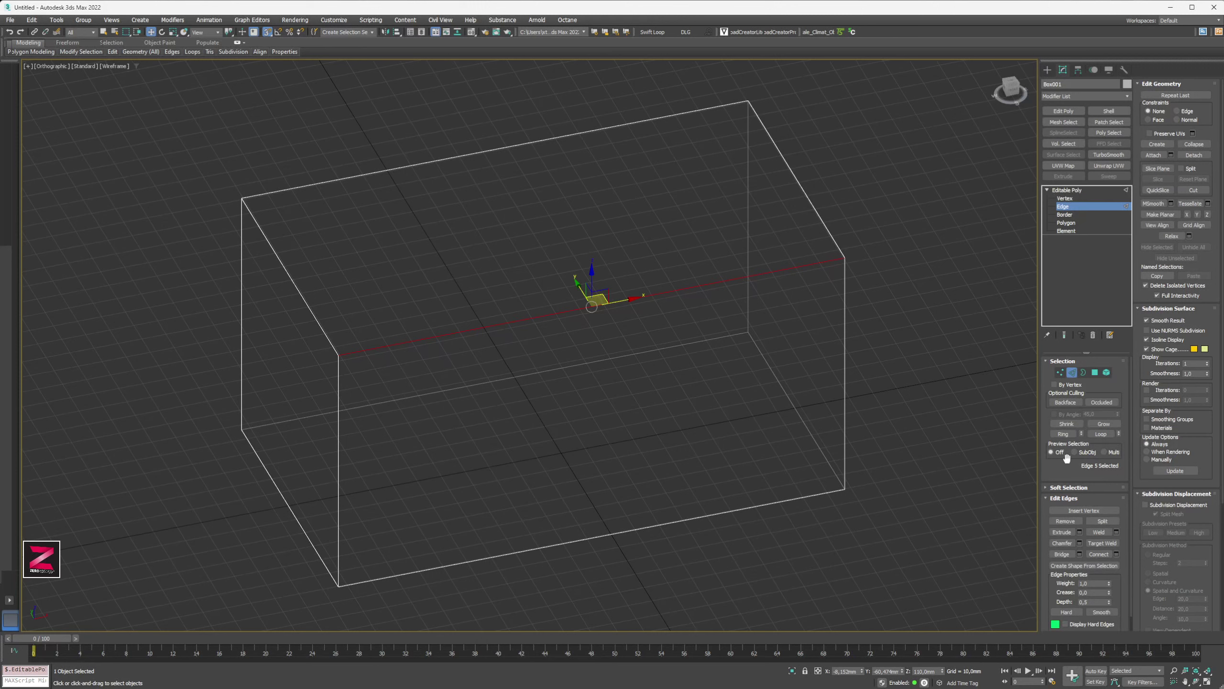
{"action": "left_click", "coordinate": [1063, 433]}
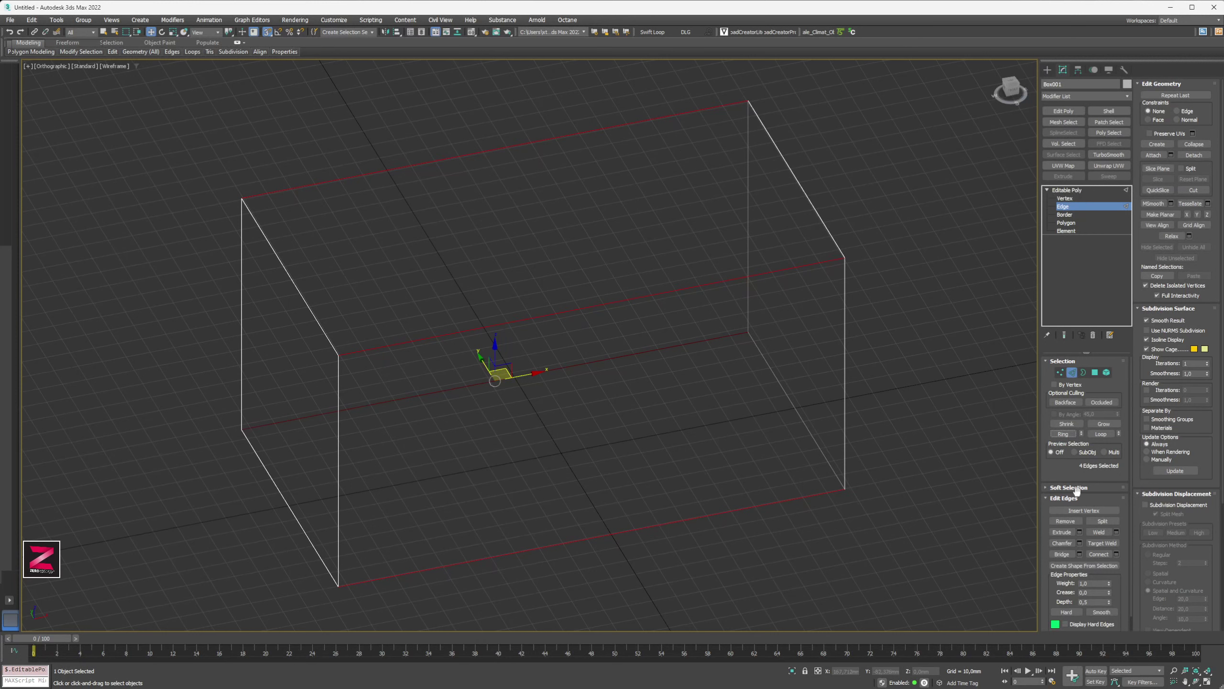
{"action": "left_click", "coordinate": [1116, 554]}
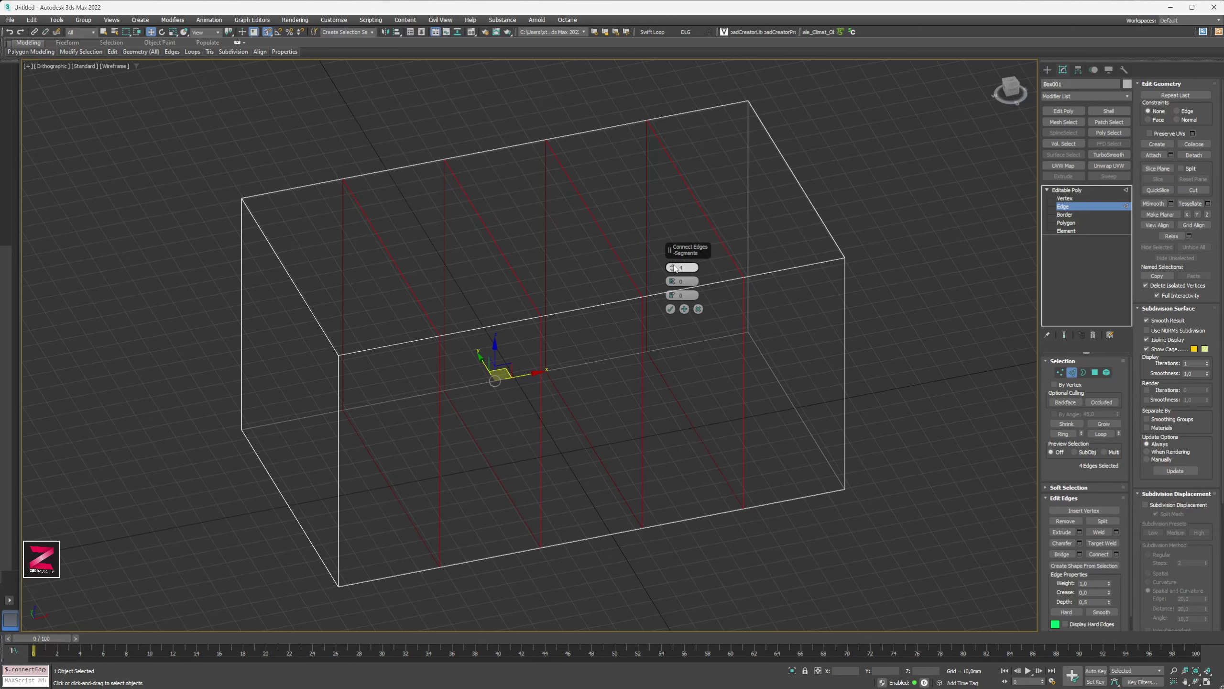
{"action": "left_click", "coordinate": [670, 308]}
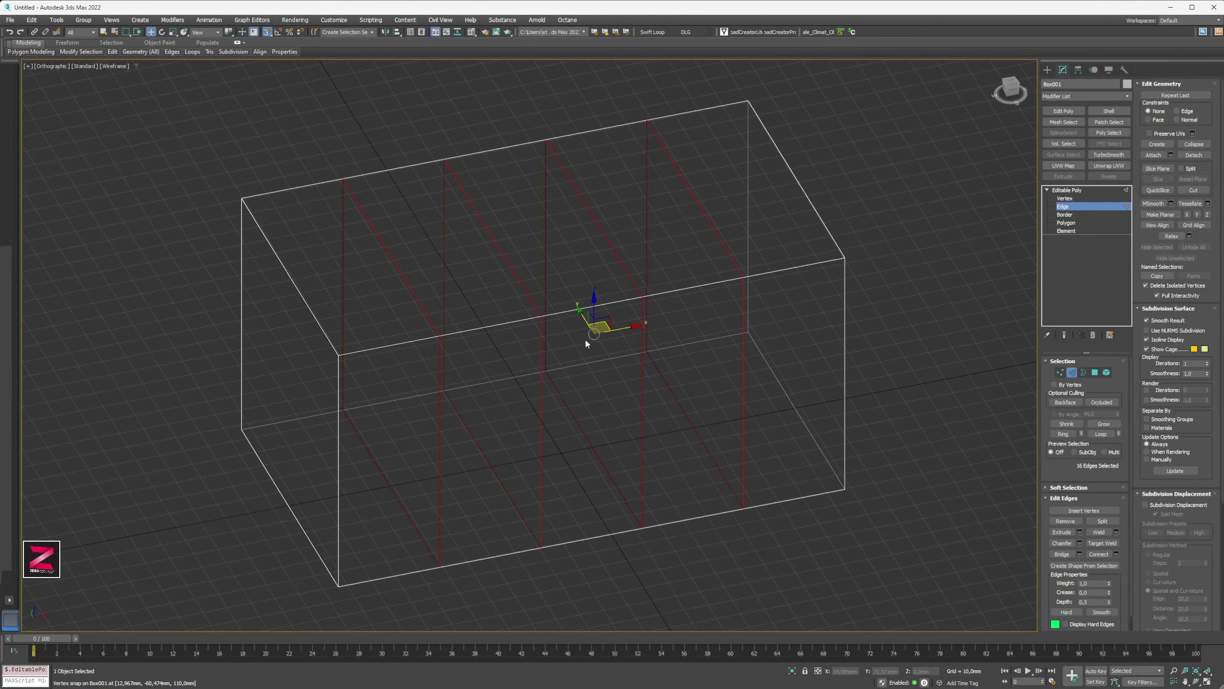
{"action": "key", "text": "F3"}
{"action": "key", "text": "p"}
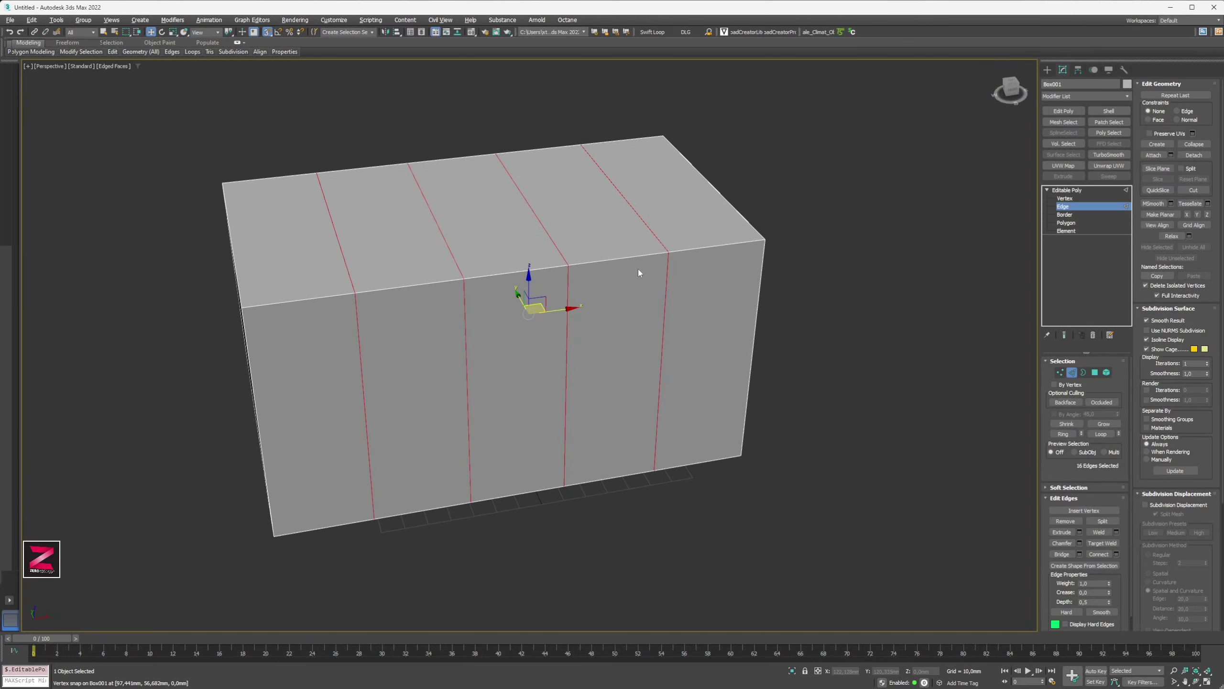
{"action": "left_click", "coordinate": [1088, 198]}
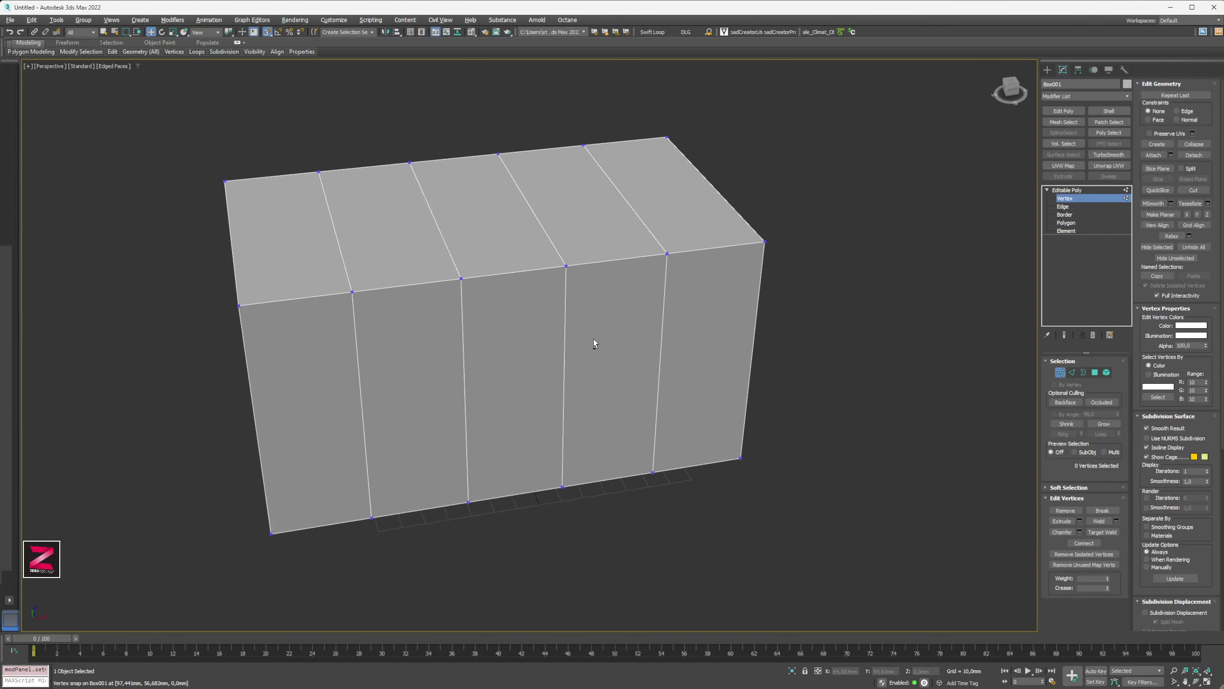
- In a maximized Front view, scale the inner vertex columns inward toward the centre
{"action": "middle_click_drag", "start_coordinate": [593, 338], "coordinate": [581, 338], "text": "alt"}
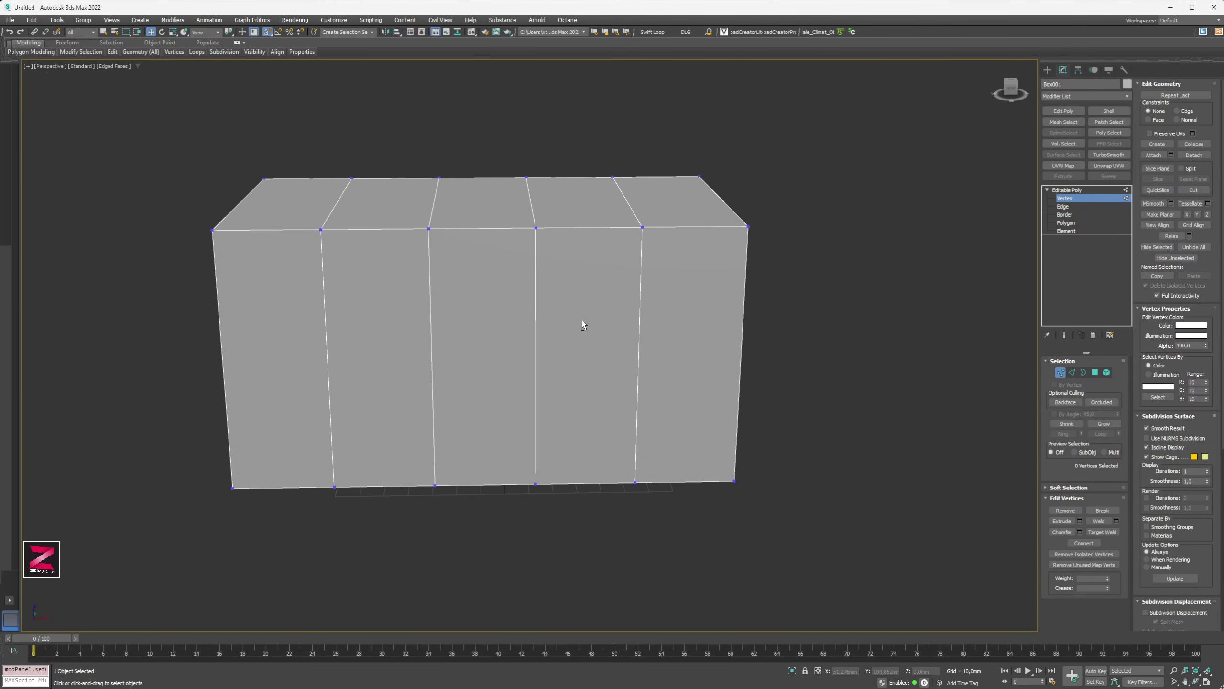
{"action": "key", "text": "alt+w"}
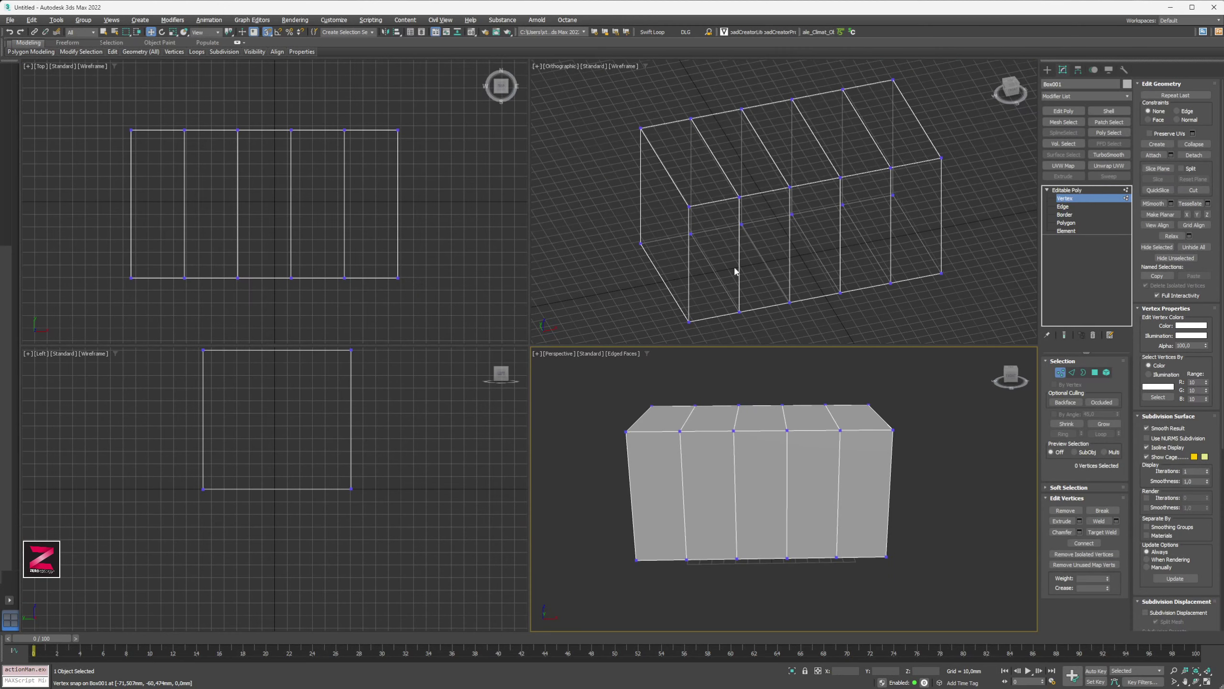
{"action": "left_click", "coordinate": [682, 264]}
{"action": "key", "text": "f"}
{"action": "middle_click_drag", "start_coordinate": [731, 232], "coordinate": [761, 260]}
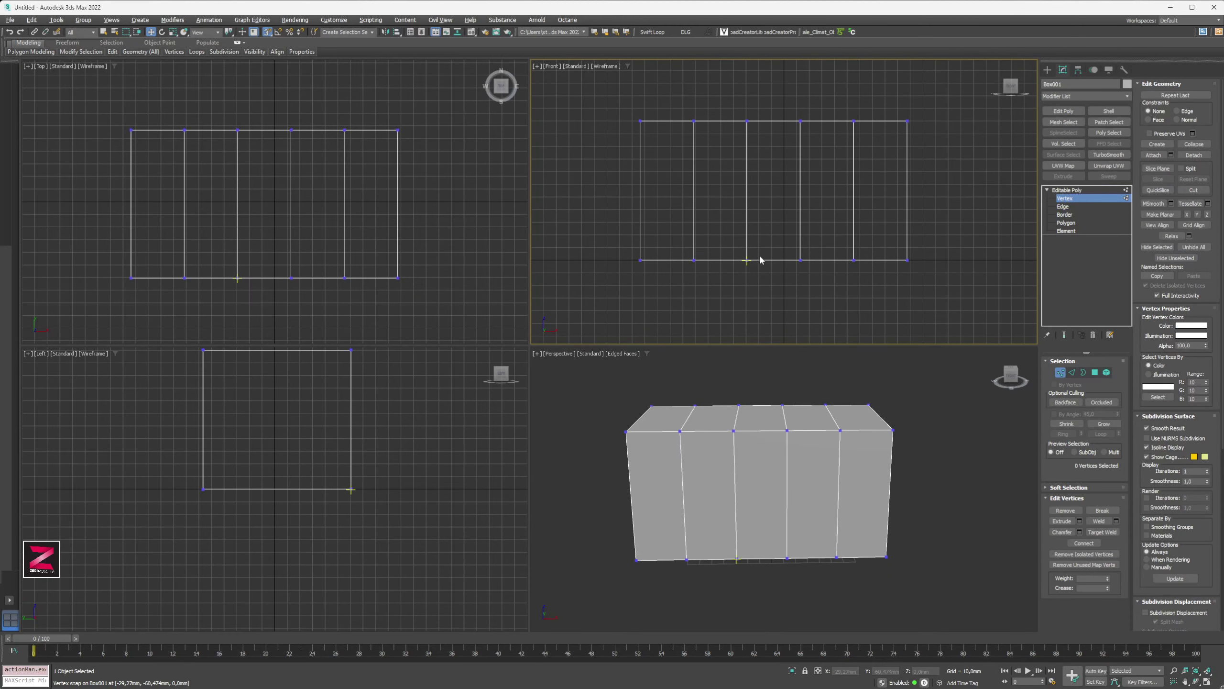
{"action": "key", "text": "alt+w"}
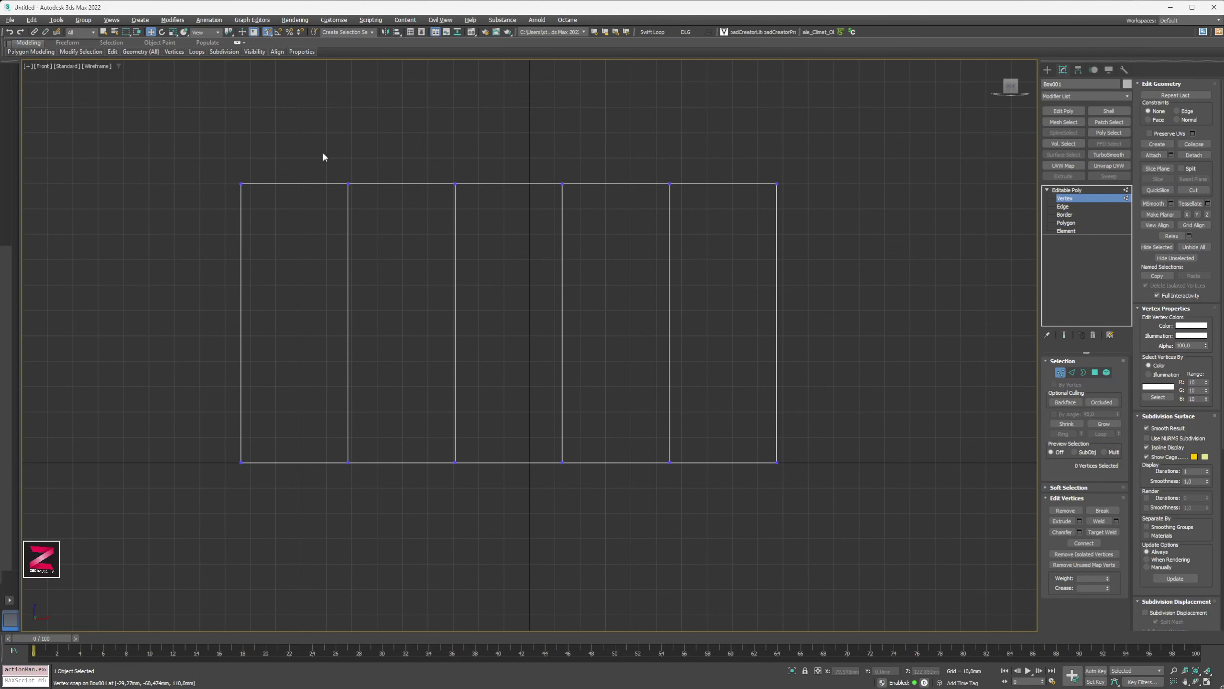
{"action": "left_click_drag", "start_coordinate": [536, 451], "coordinate": [711, 532]}
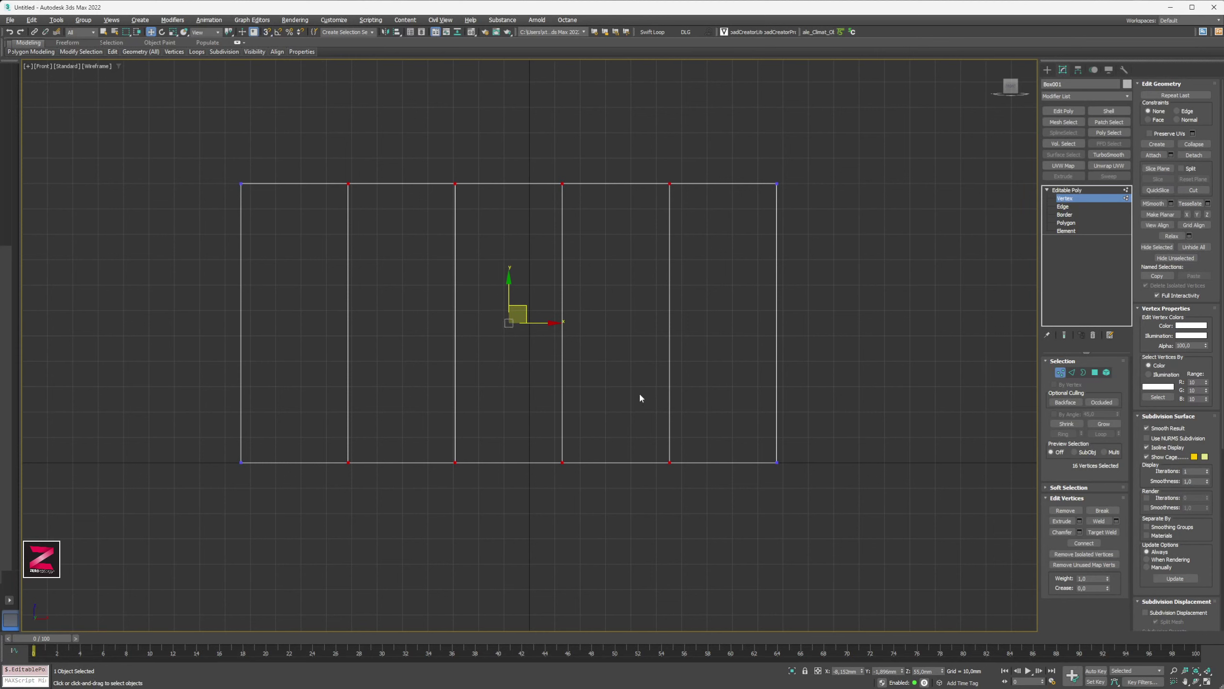
{"action": "key", "text": "r"}
{"action": "left_click_drag", "start_coordinate": [560, 321], "coordinate": [481, 320]}
- Move the top corner vertices and the whole top row down to form the slopes
{"action": "left_click_drag", "start_coordinate": [229, 167], "coordinate": [262, 196]}
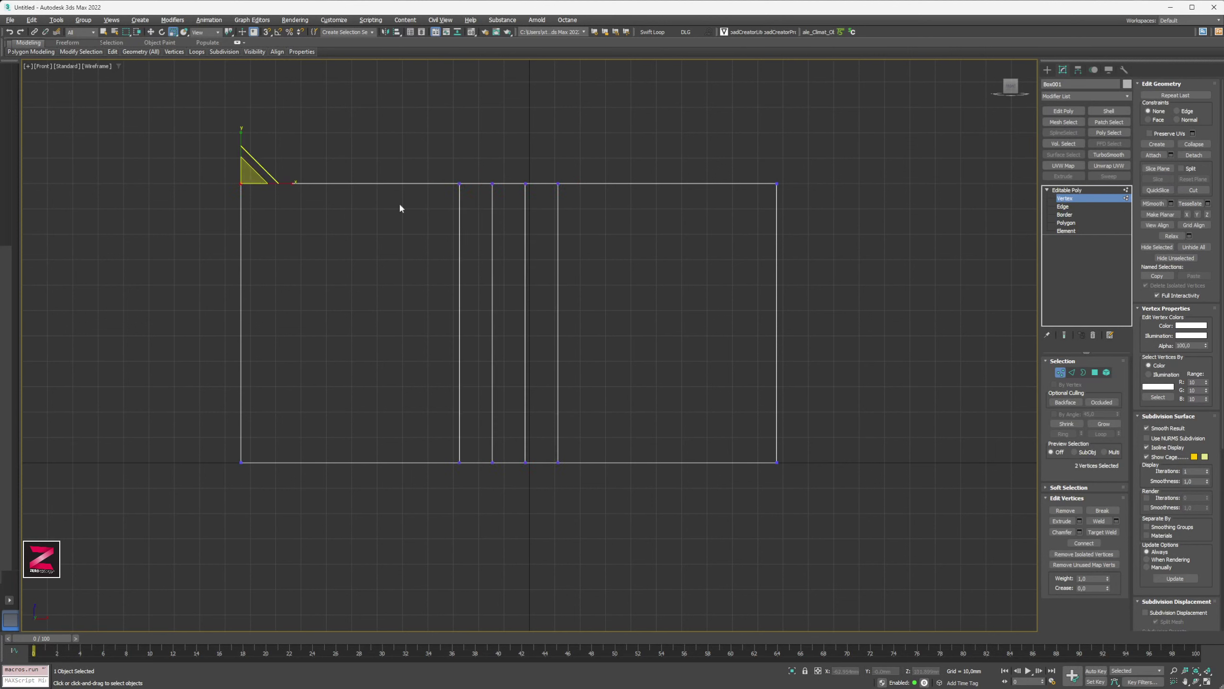
{"action": "left_click_drag", "start_coordinate": [766, 162], "coordinate": [793, 197], "text": "ctrl"}
{"action": "key", "text": "w"}
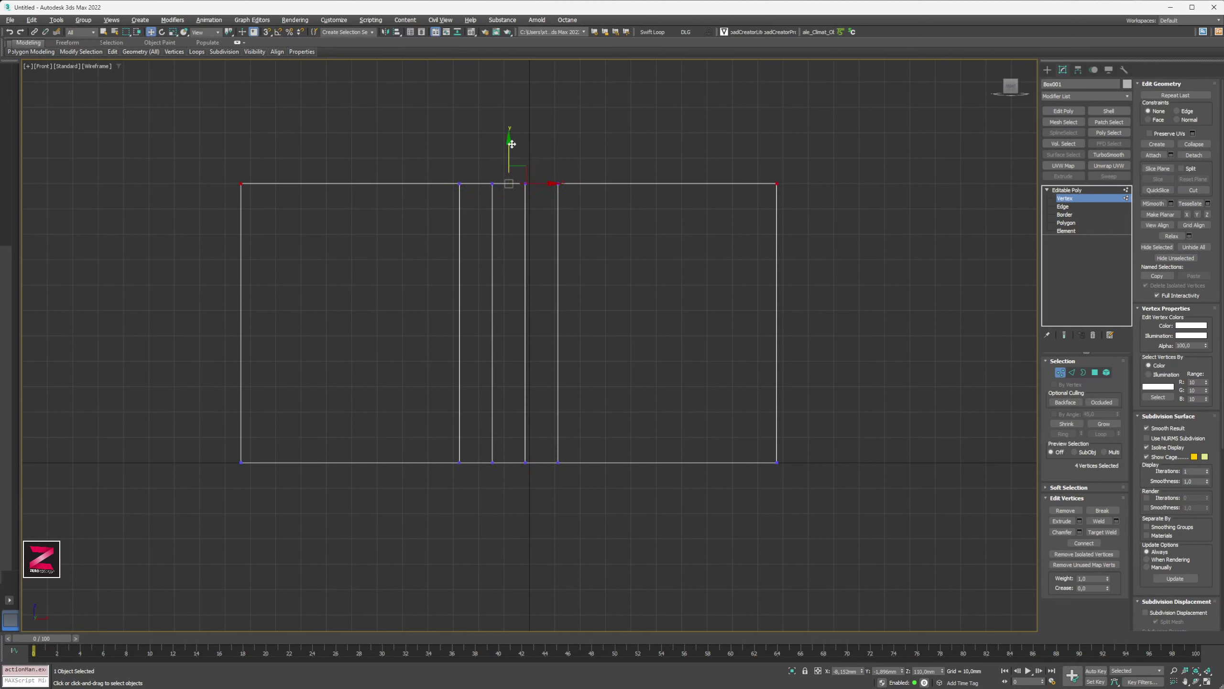
{"action": "left_click_drag", "start_coordinate": [509, 144], "coordinate": [506, 216]}
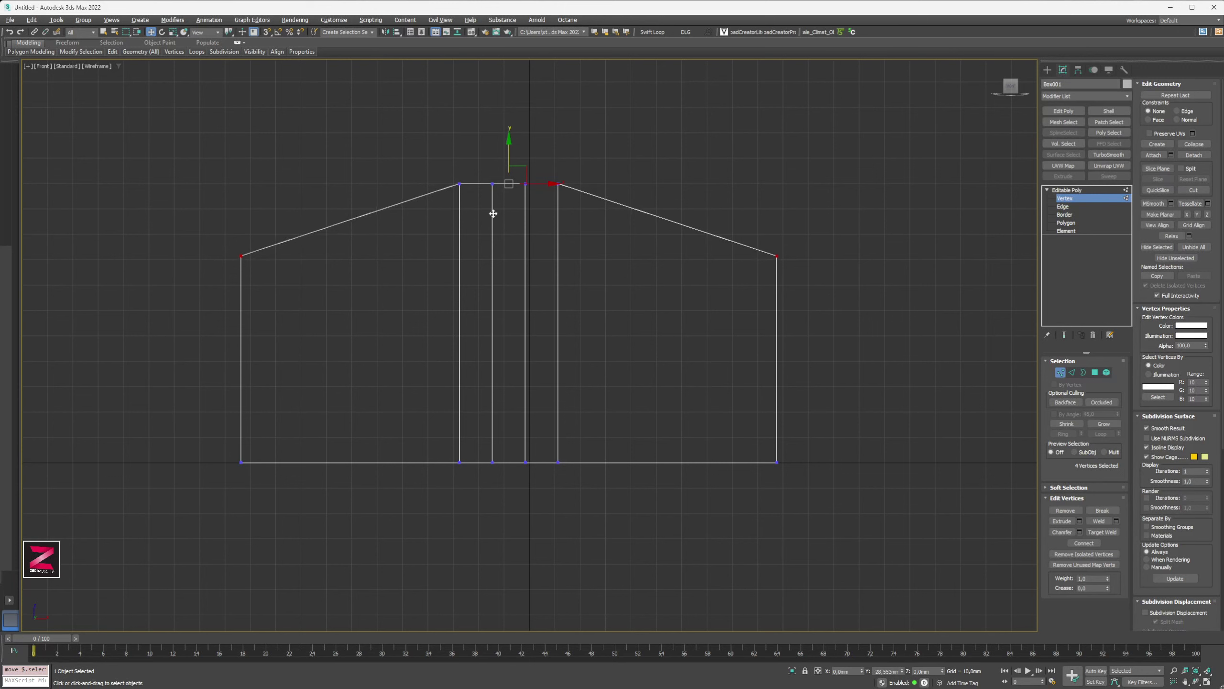
{"action": "left_click_drag", "start_coordinate": [43, 88], "coordinate": [814, 309]}
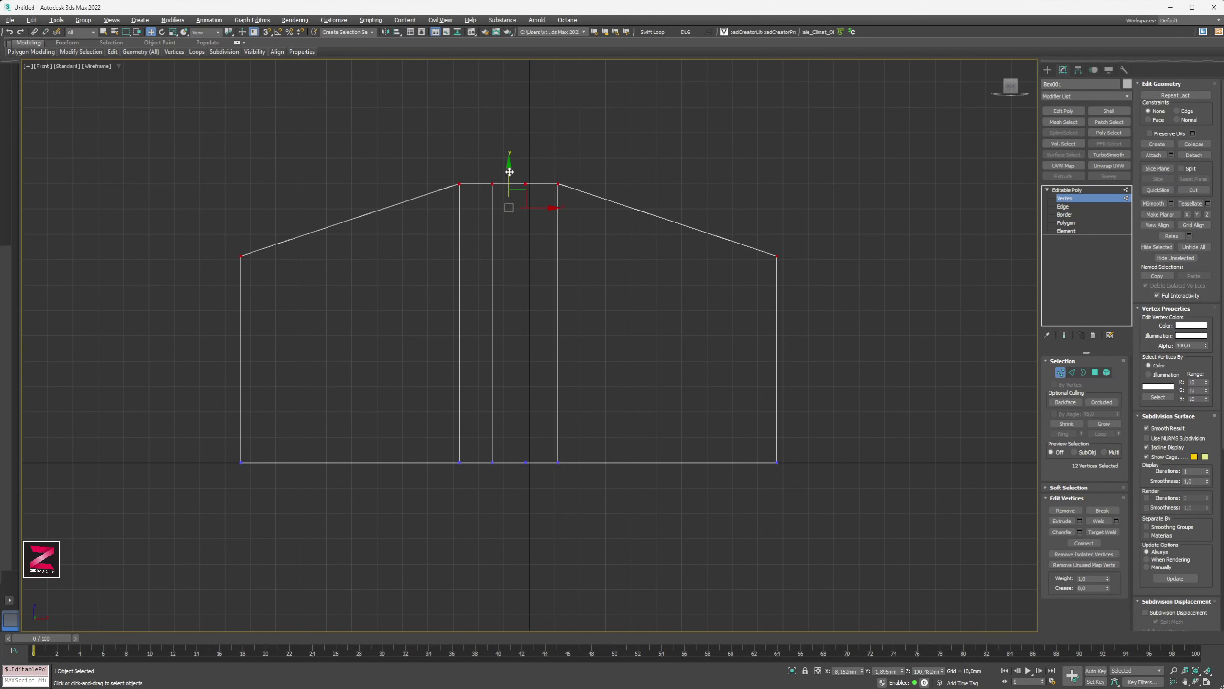
{"action": "left_click_drag", "start_coordinate": [509, 172], "coordinate": [525, 304]}
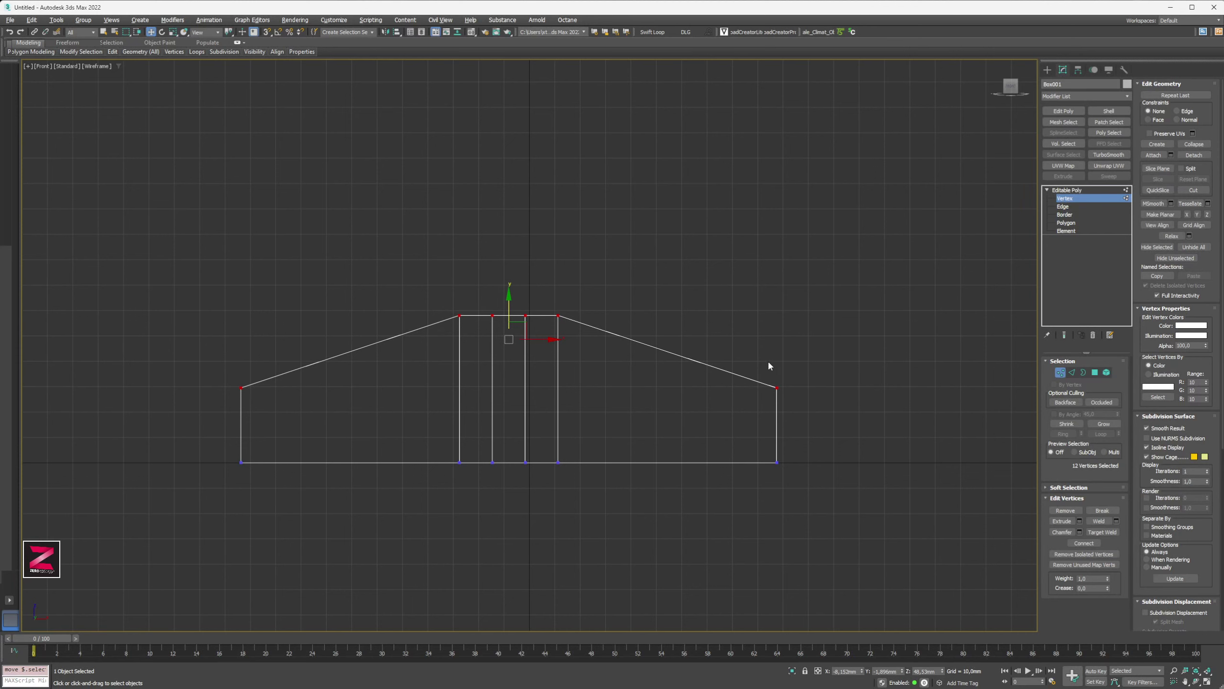
- Lower the right corner vertices to make the right slope steeper
{"action": "left_click_drag", "start_coordinate": [768, 360], "coordinate": [783, 407]}
{"action": "left_click_drag", "start_coordinate": [775, 356], "coordinate": [779, 412]}
{"action": "left_click", "coordinate": [610, 276]}
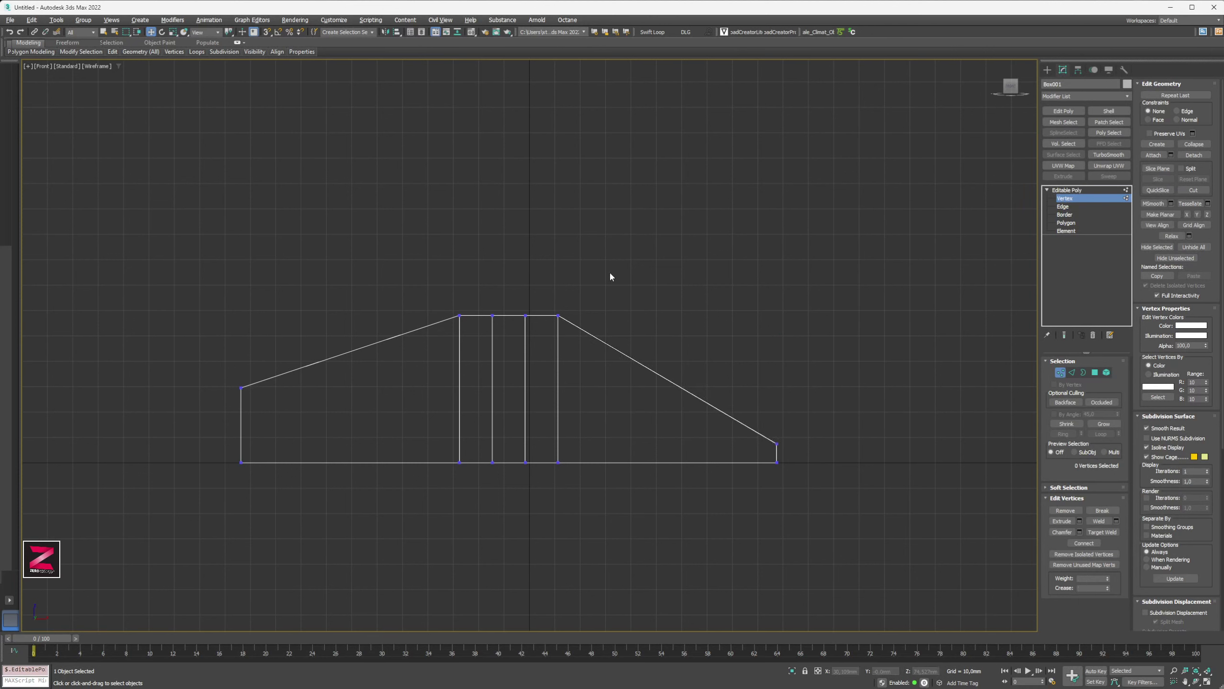
{"action": "left_click", "coordinate": [1069, 195]}
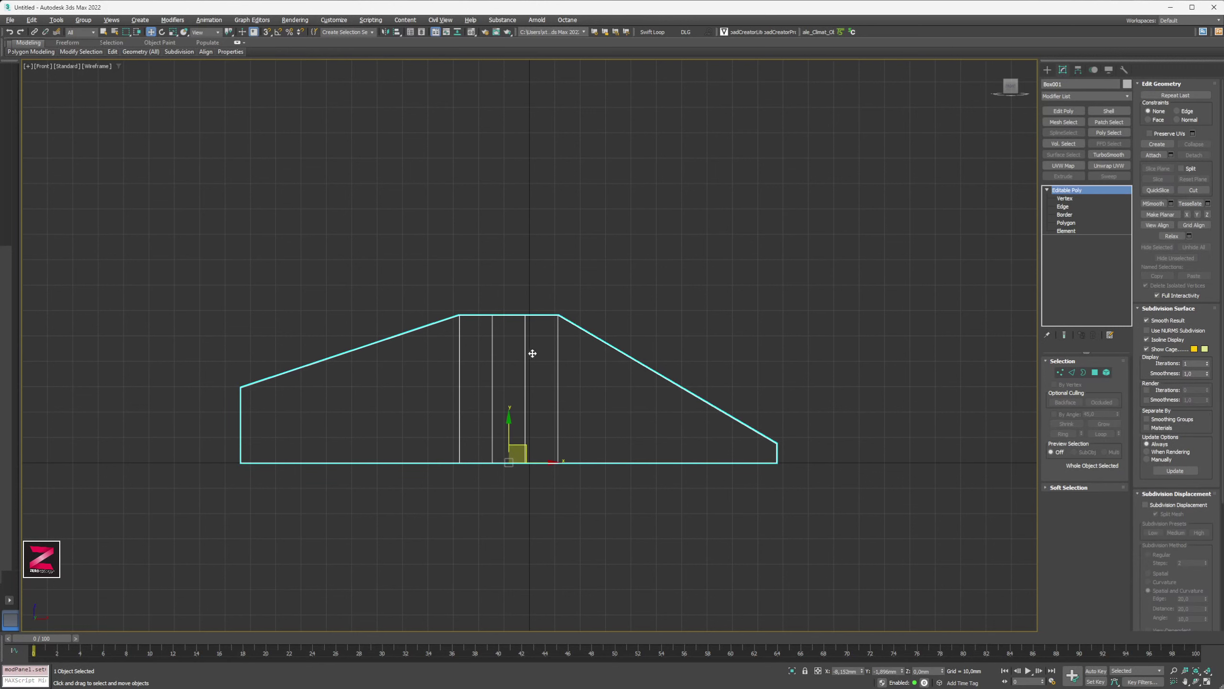
- Maximize Perspective, orbit to the sloped top, and select the box as an element
{"action": "key", "text": "alt+w"}
{"action": "right_click", "coordinate": [733, 440]}
{"action": "key", "text": "alt+w"}
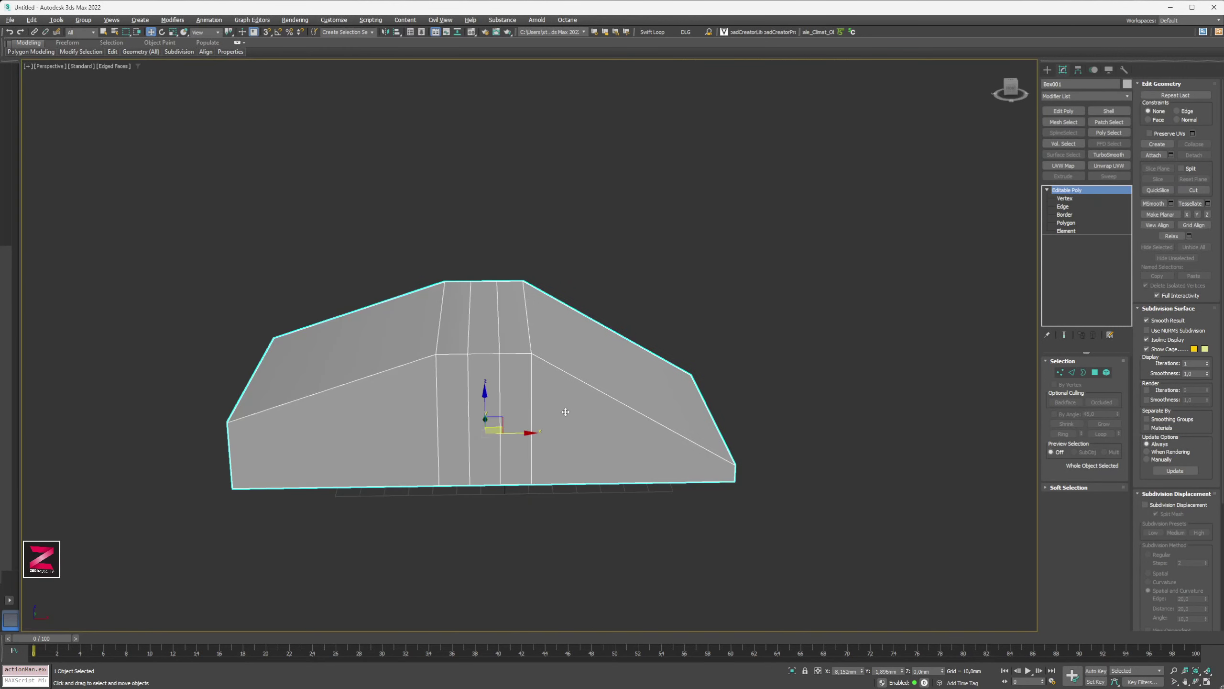
{"action": "middle_click_drag", "start_coordinate": [506, 396], "coordinate": [543, 416], "text": "alt"}
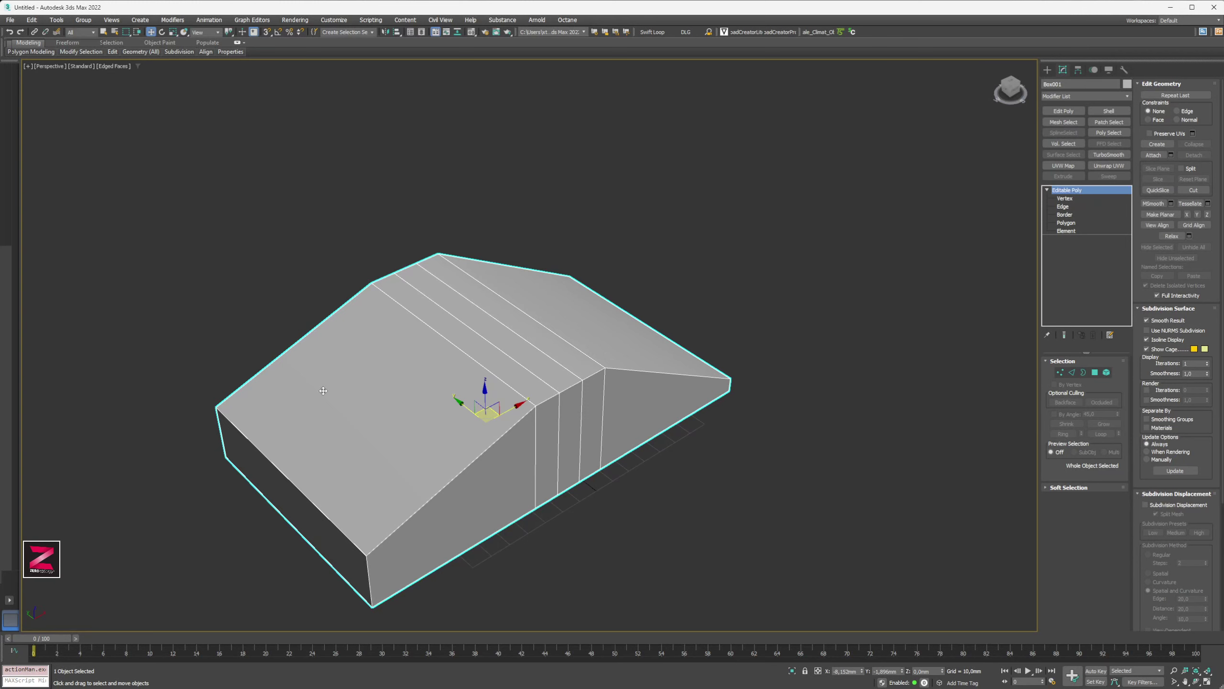
{"action": "key", "text": "4"}
{"action": "key", "text": "5"}
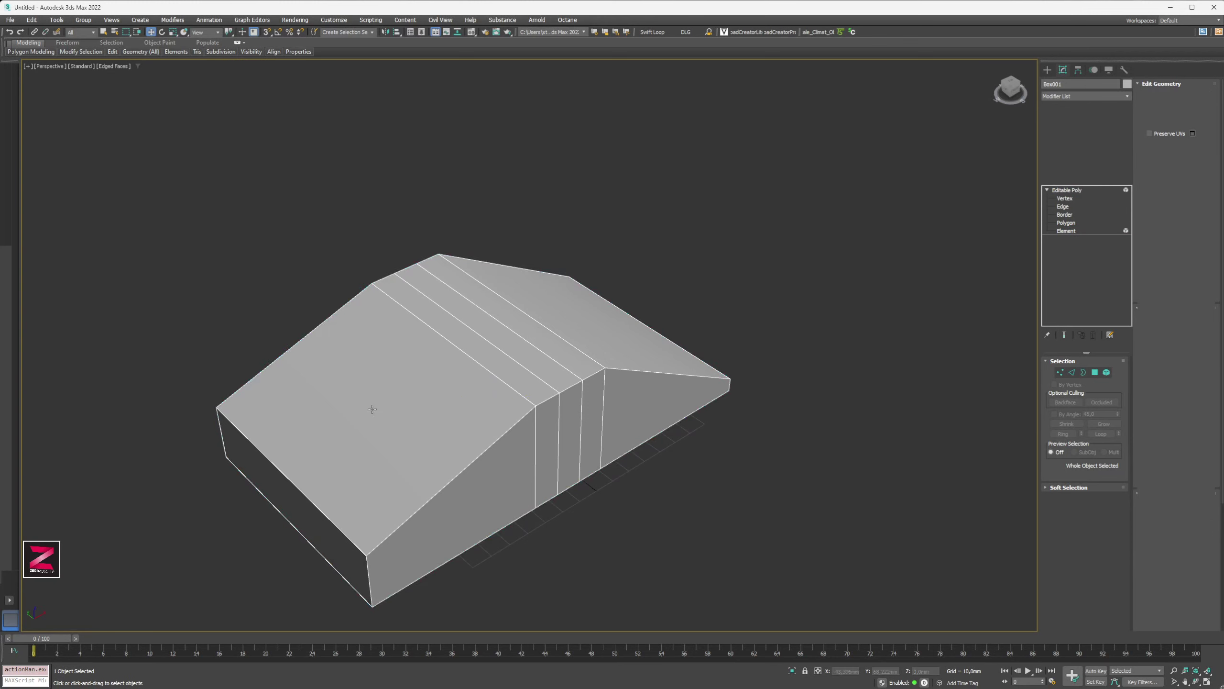
{"action": "left_click", "coordinate": [372, 409]}
- Select the large left sloped top polygon and orbit to view it obliquely
{"action": "left_click", "coordinate": [1073, 223]}
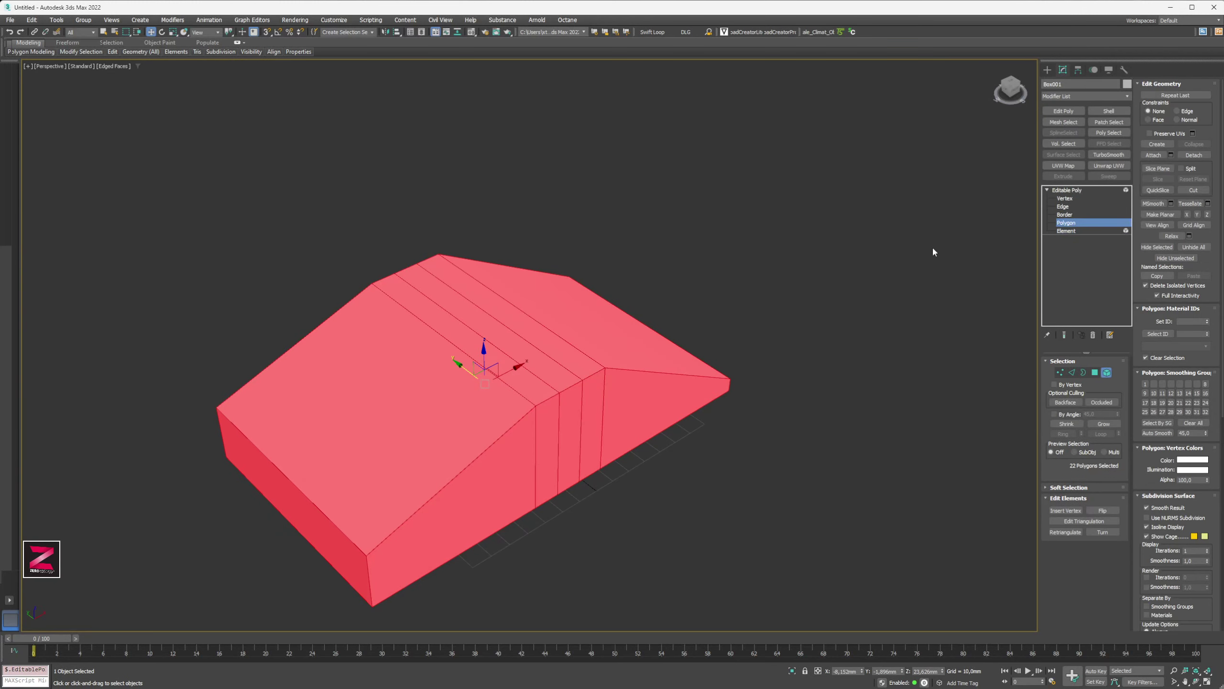
{"action": "left_click", "coordinate": [391, 395]}
{"action": "middle_click_drag", "start_coordinate": [392, 395], "coordinate": [494, 379]}
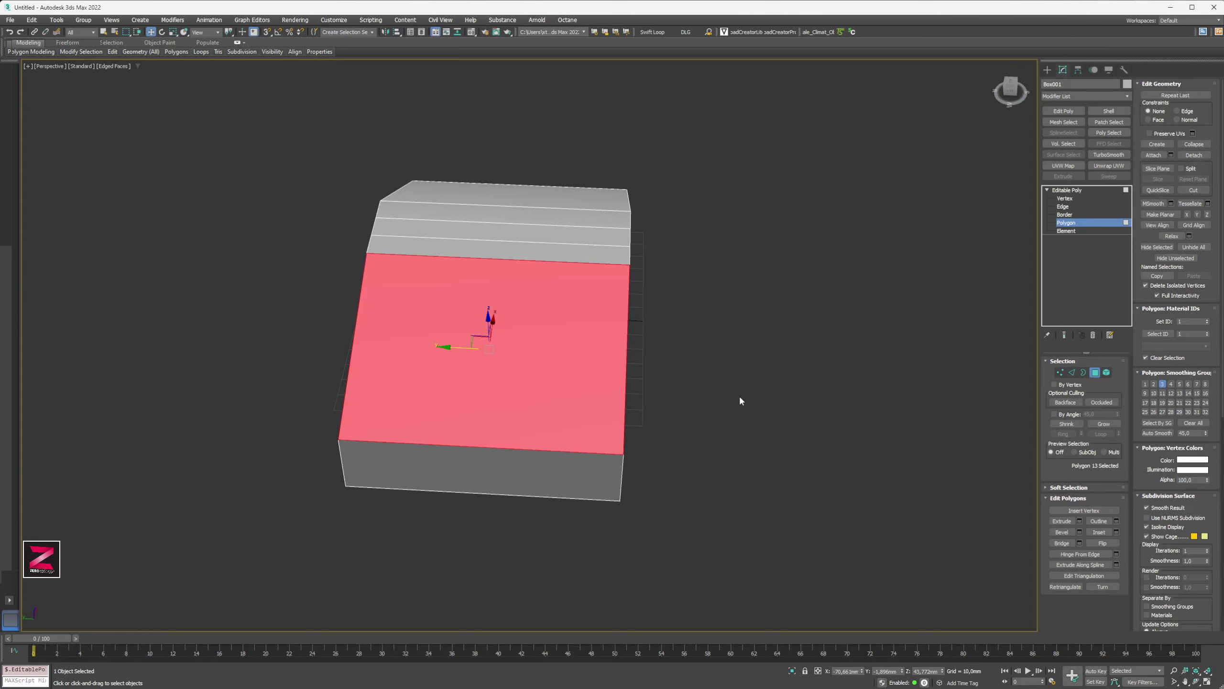
{"action": "middle_click_drag", "start_coordinate": [598, 357], "coordinate": [512, 334], "text": "alt"}
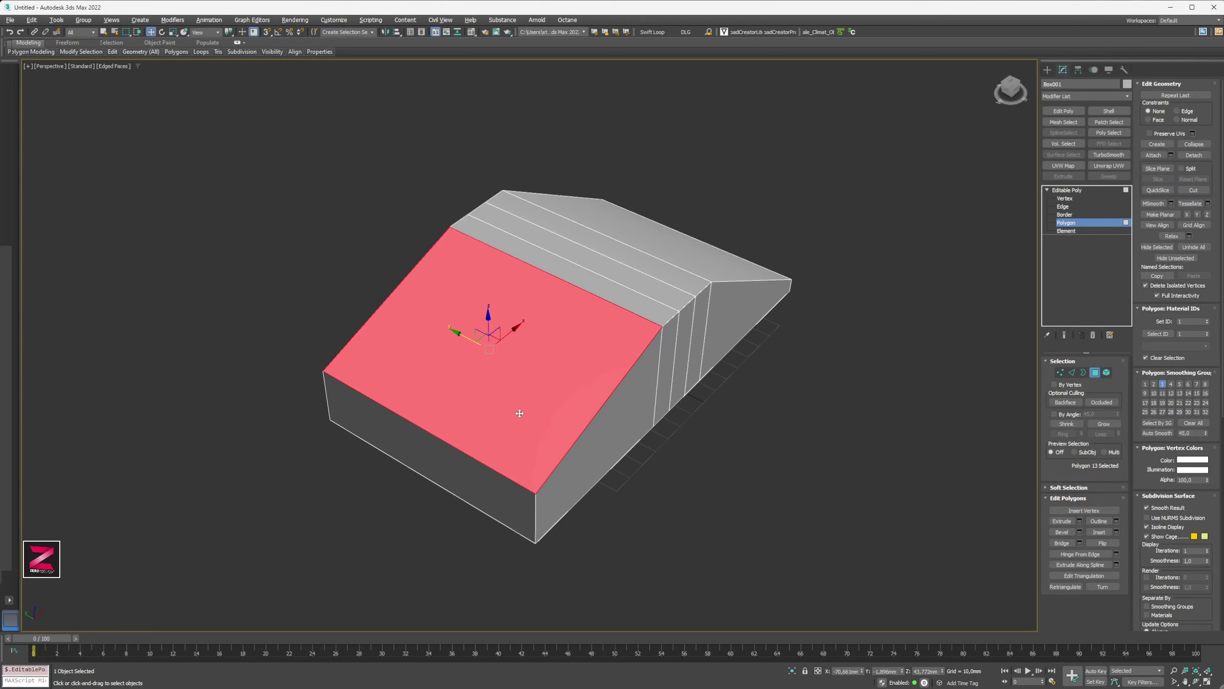
{"action": "mouse_move", "coordinate": [519, 413]}
{"action": "middle_mouse_down", "text": "alt"}
{"action": "mouse_move", "coordinate": [484, 405]}
{"action": "mouse_move", "coordinate": [507, 409]}
{"action": "middle_mouse_up", "text": "alt"}
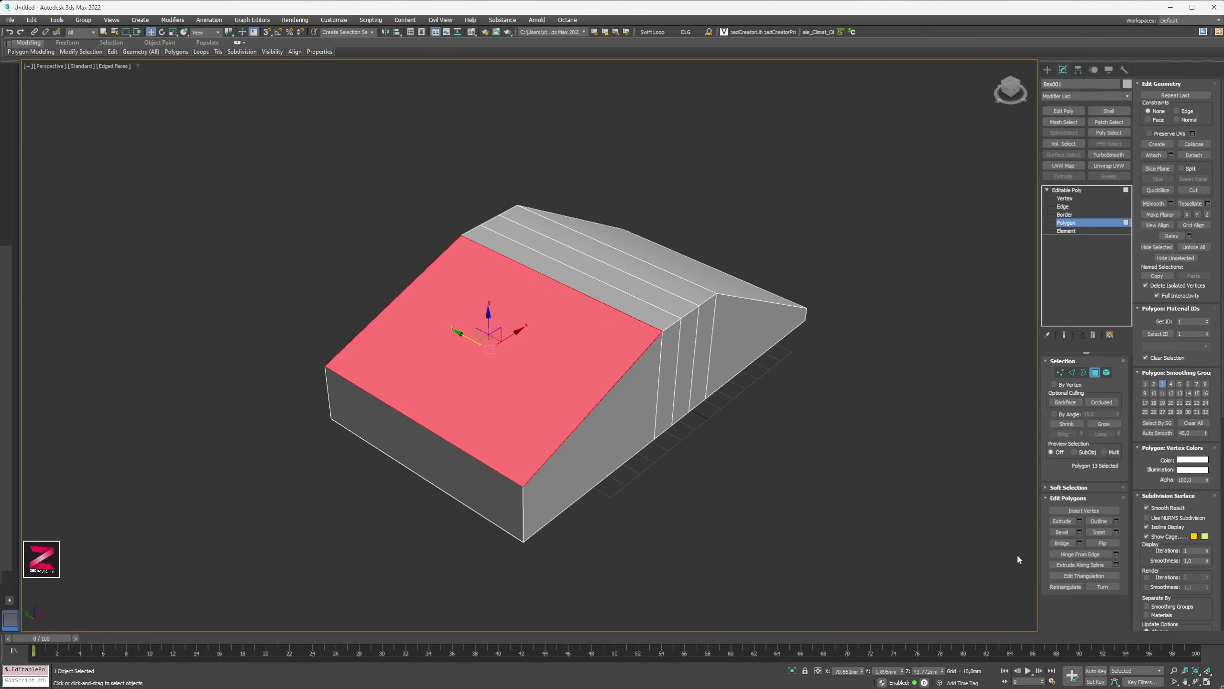
{"action": "left_click", "coordinate": [1100, 531]}
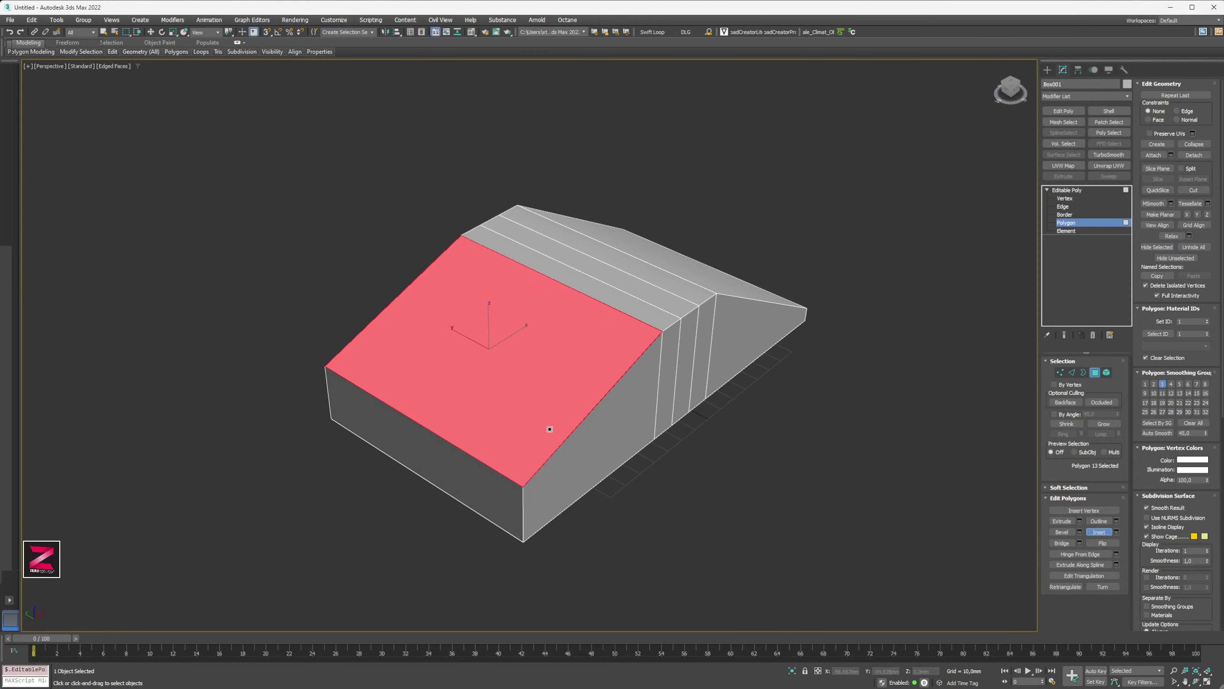
{"action": "mouse_move", "coordinate": [528, 380]}
{"action": "left_mouse_down"}
{"action": "mouse_move", "coordinate": [512, 390]}
{"action": "mouse_move", "coordinate": [528, 540]}
{"action": "mouse_move", "coordinate": [525, 502]}
{"action": "left_mouse_up"}
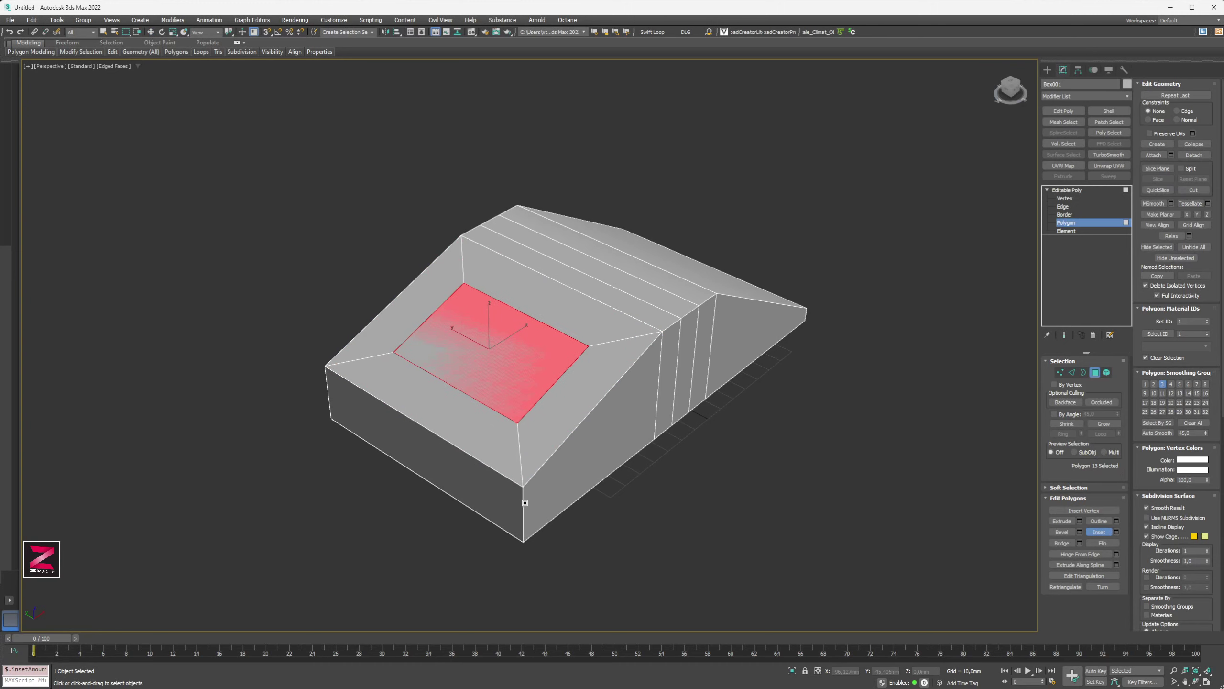
{"action": "middle_click_drag", "start_coordinate": [461, 427], "coordinate": [508, 456], "text": "alt"}
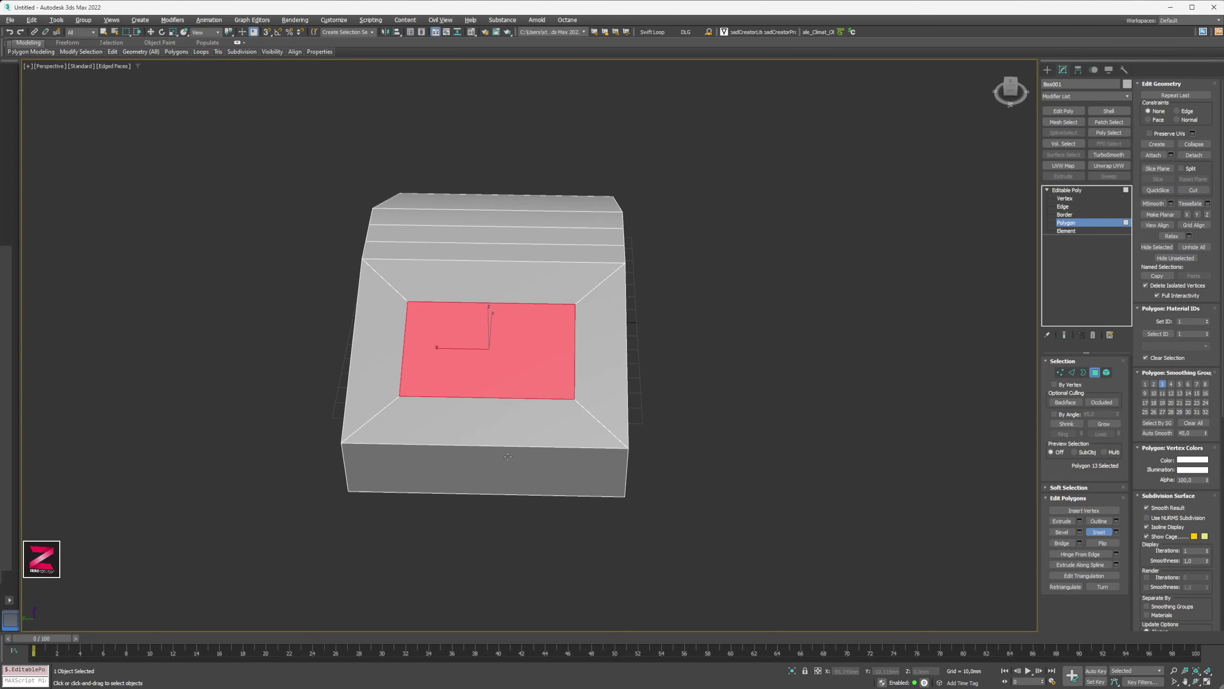
{"action": "key", "text": "1"}
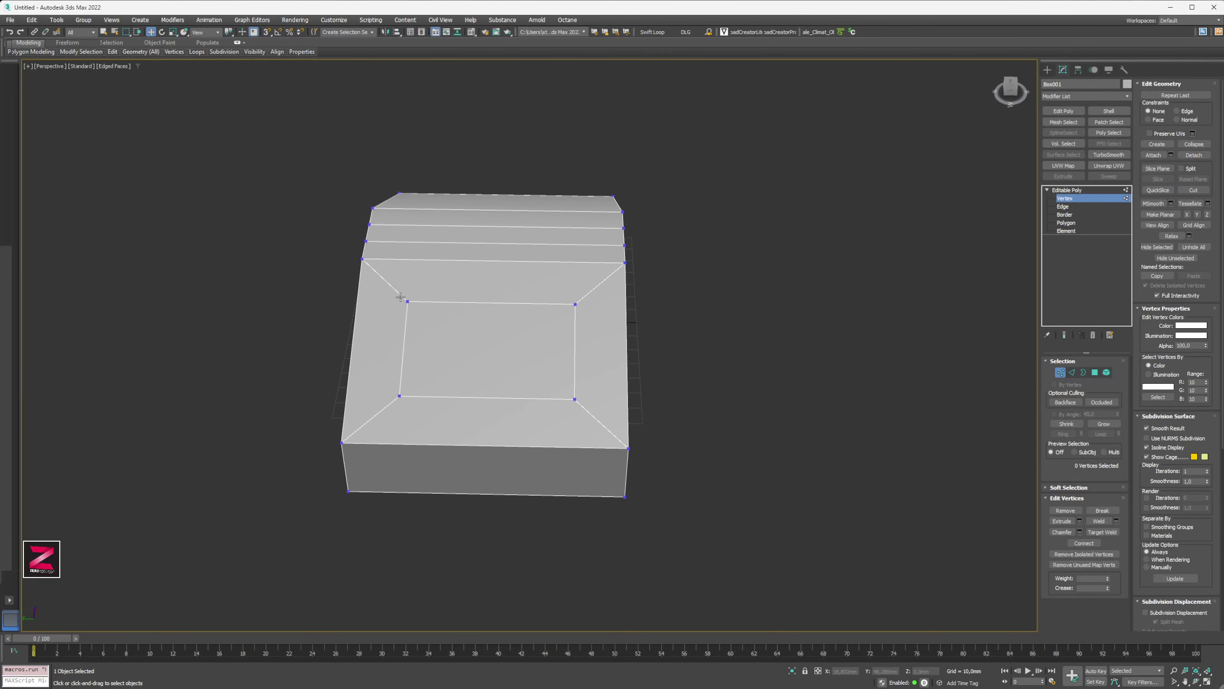
{"action": "right_click", "coordinate": [397, 296]}
{"action": "left_click", "coordinate": [410, 305]}
{"action": "left_click", "coordinate": [408, 301]}
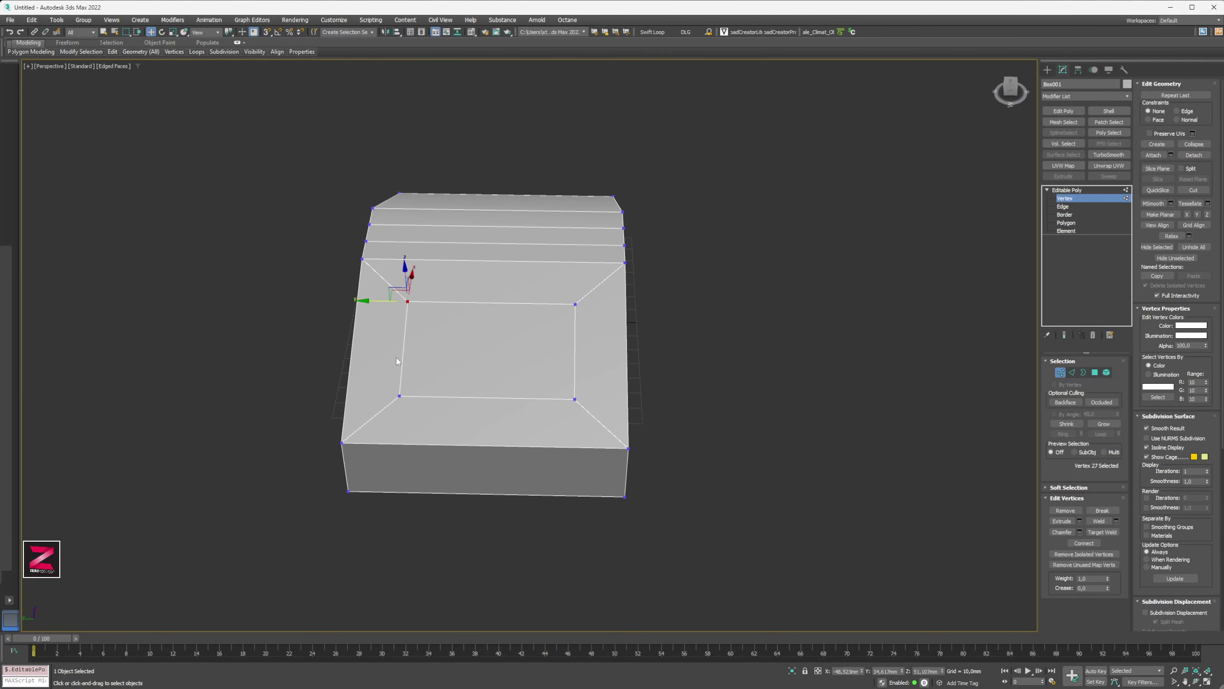
{"action": "left_click", "coordinate": [400, 395], "text": "ctrl"}
{"action": "left_click", "coordinate": [575, 399], "text": "ctrl"}
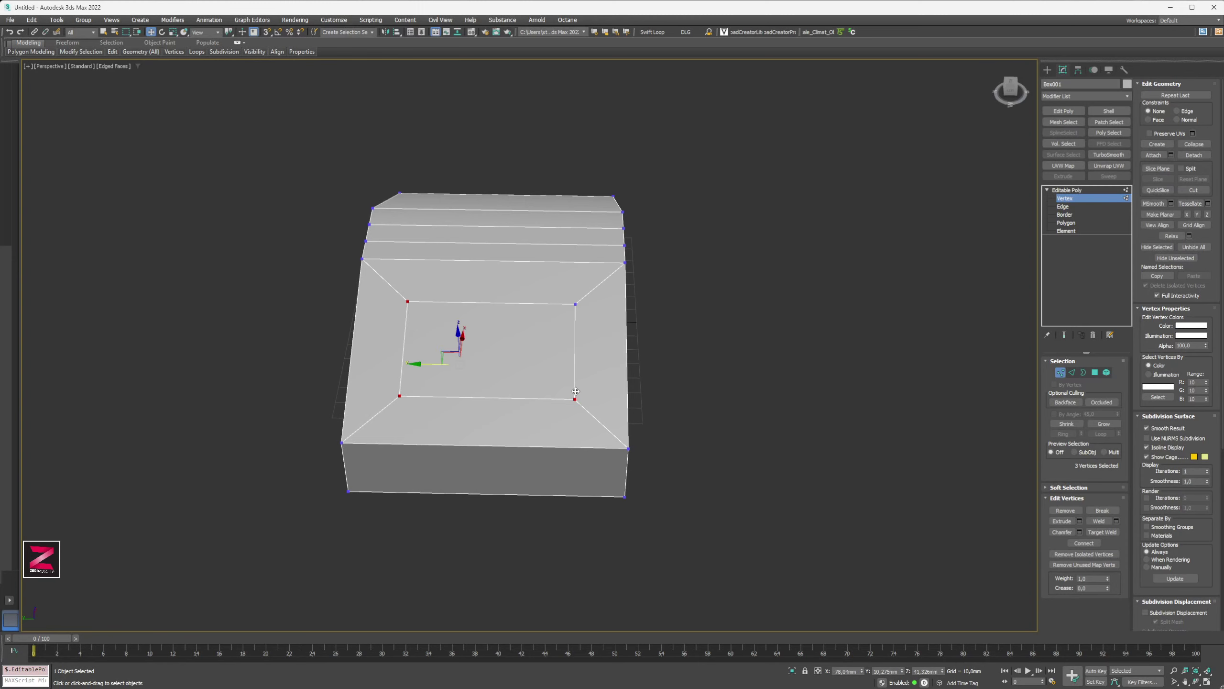
{"action": "left_click", "coordinate": [573, 303], "text": "ctrl"}
{"action": "key", "text": "e"}
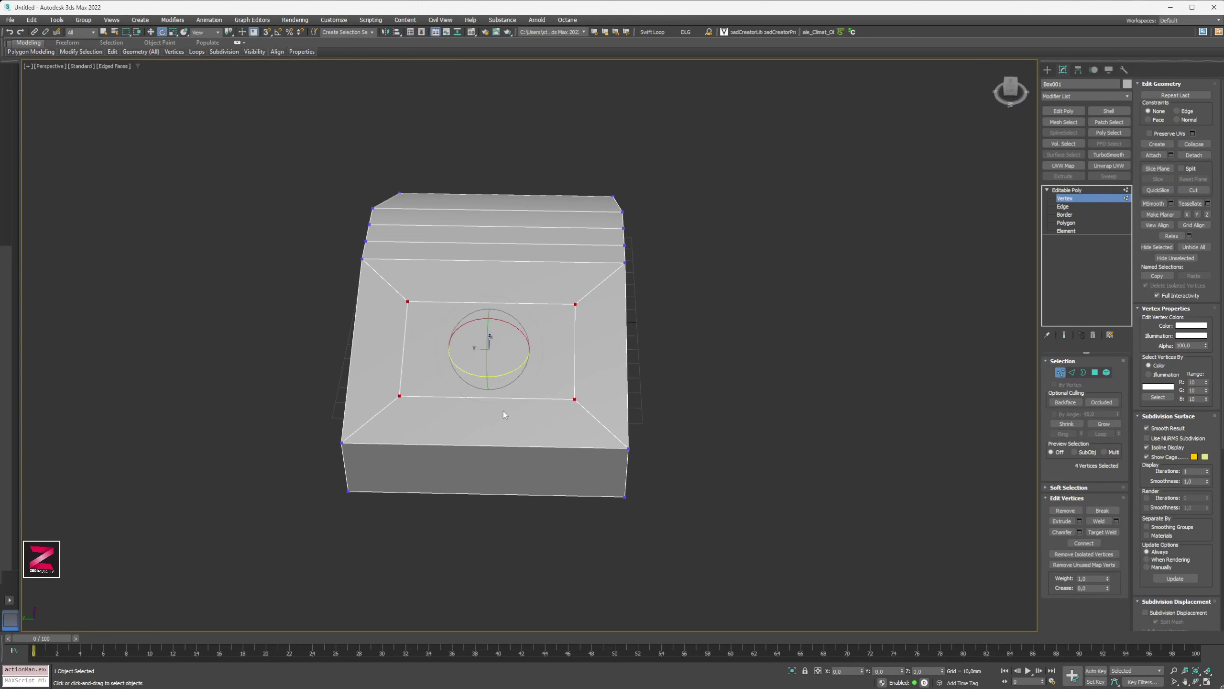
{"action": "key", "text": "r"}
{"action": "left_click_drag", "start_coordinate": [530, 347], "coordinate": [474, 359]}
{"action": "scroll", "coordinate": [474, 361], "scroll_direction": "up", "scroll_amount": 4}
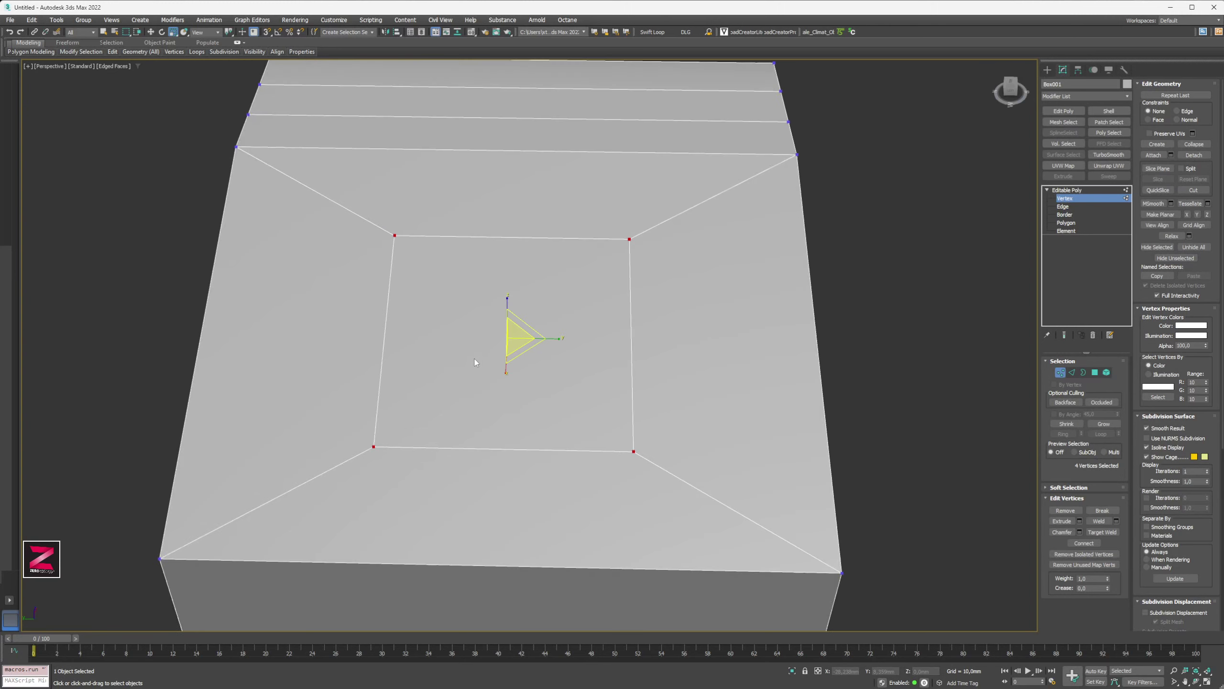
{"action": "middle_click_drag", "start_coordinate": [518, 342], "coordinate": [453, 330], "text": "alt"}
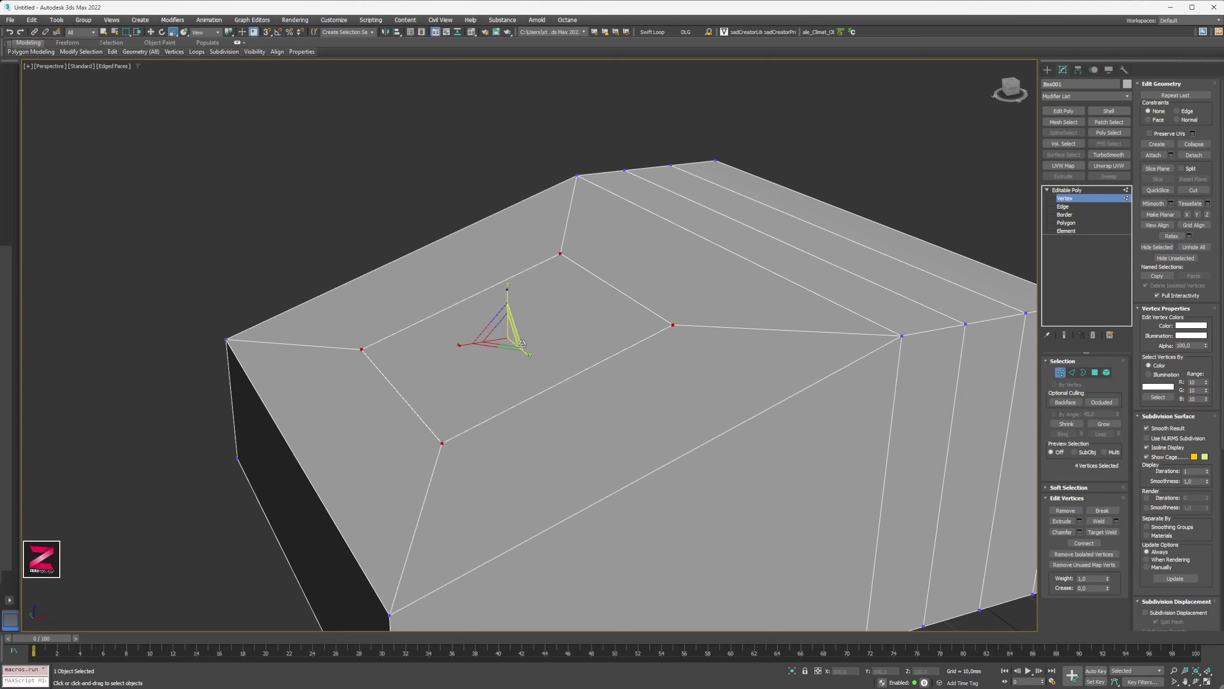
{"action": "middle_click_drag", "start_coordinate": [451, 375], "coordinate": [504, 376], "text": "alt"}
{"action": "scroll", "coordinate": [504, 372], "scroll_direction": "down", "scroll_amount": 2}
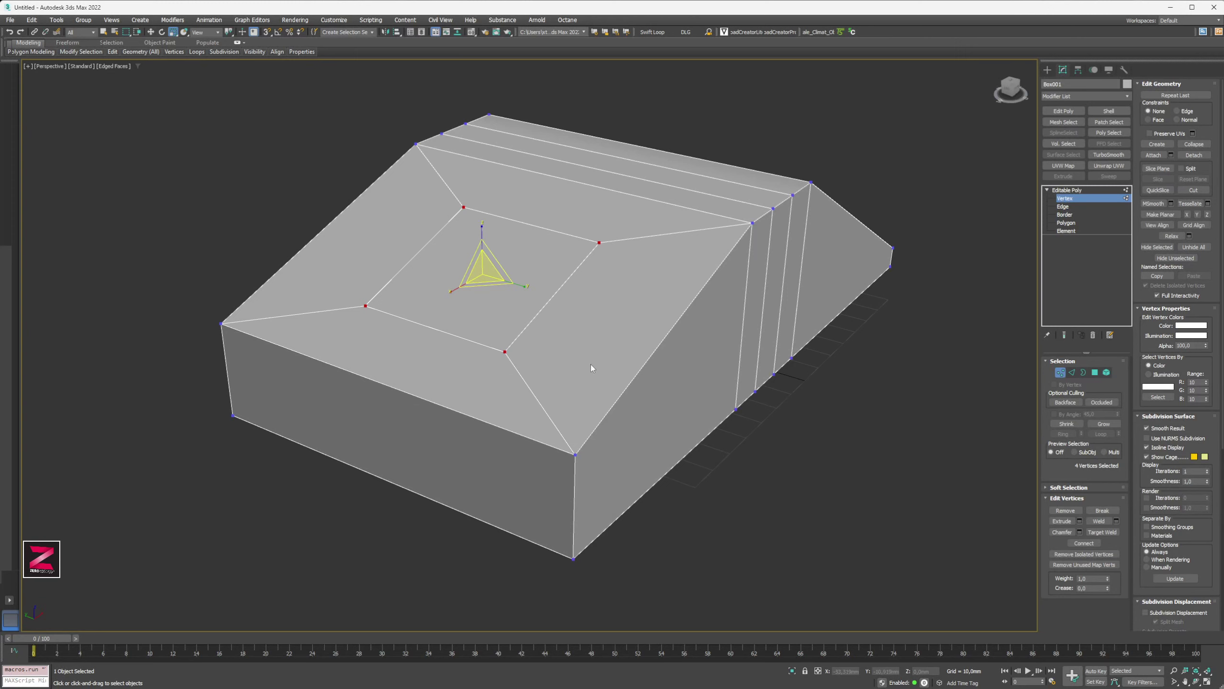
{"action": "key", "text": "ctrl+z"}
{"action": "key", "text": "ctrl+z"}
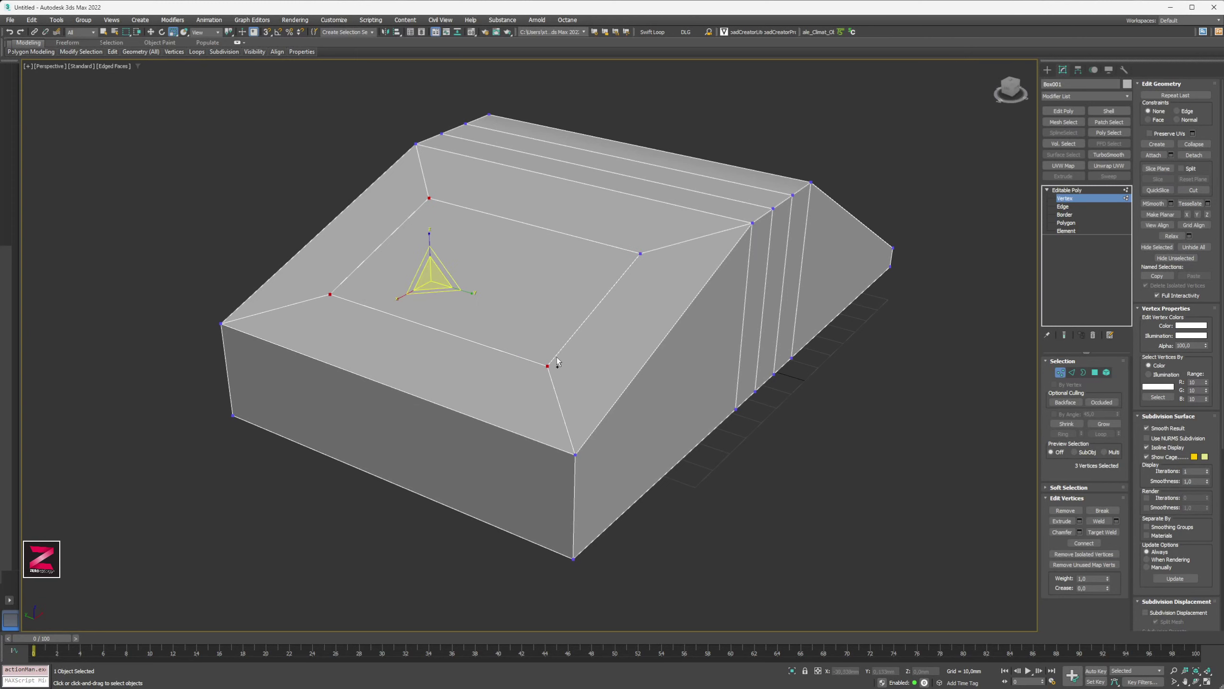
{"action": "key", "text": "ctrl+z"}
{"action": "key", "text": "ctrl+z"}
{"action": "key", "text": "ctrl+z"}
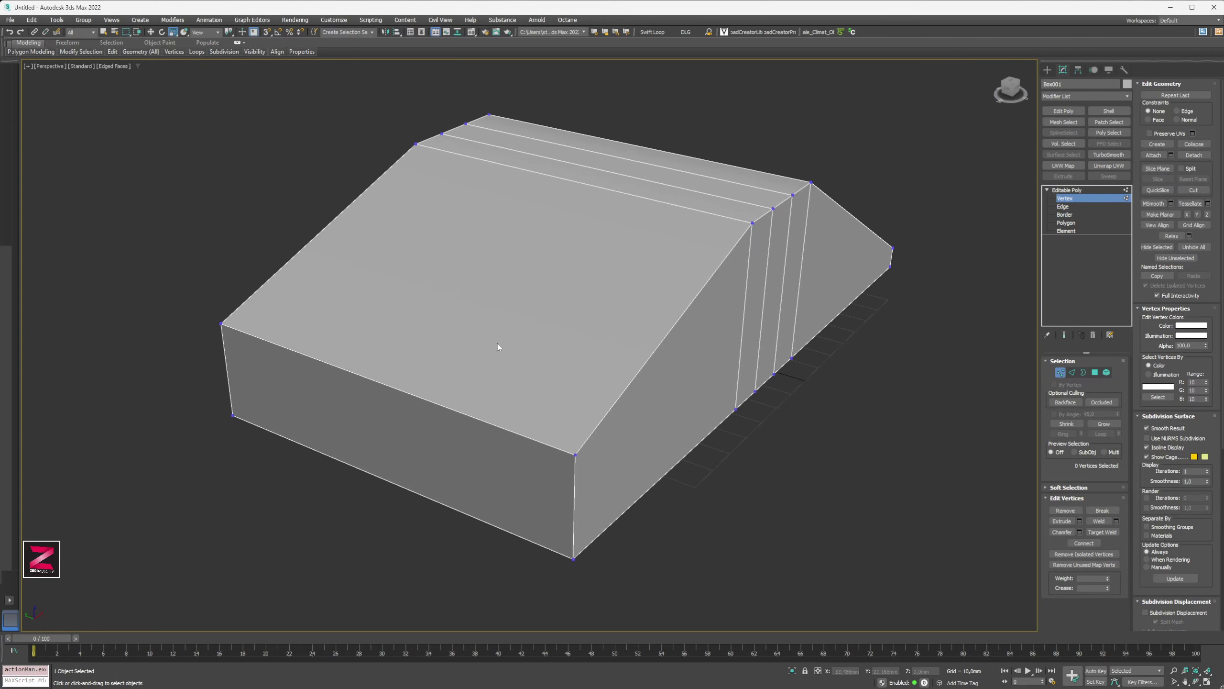
{"action": "middle_click_drag", "start_coordinate": [521, 385], "coordinate": [480, 386], "text": "alt"}
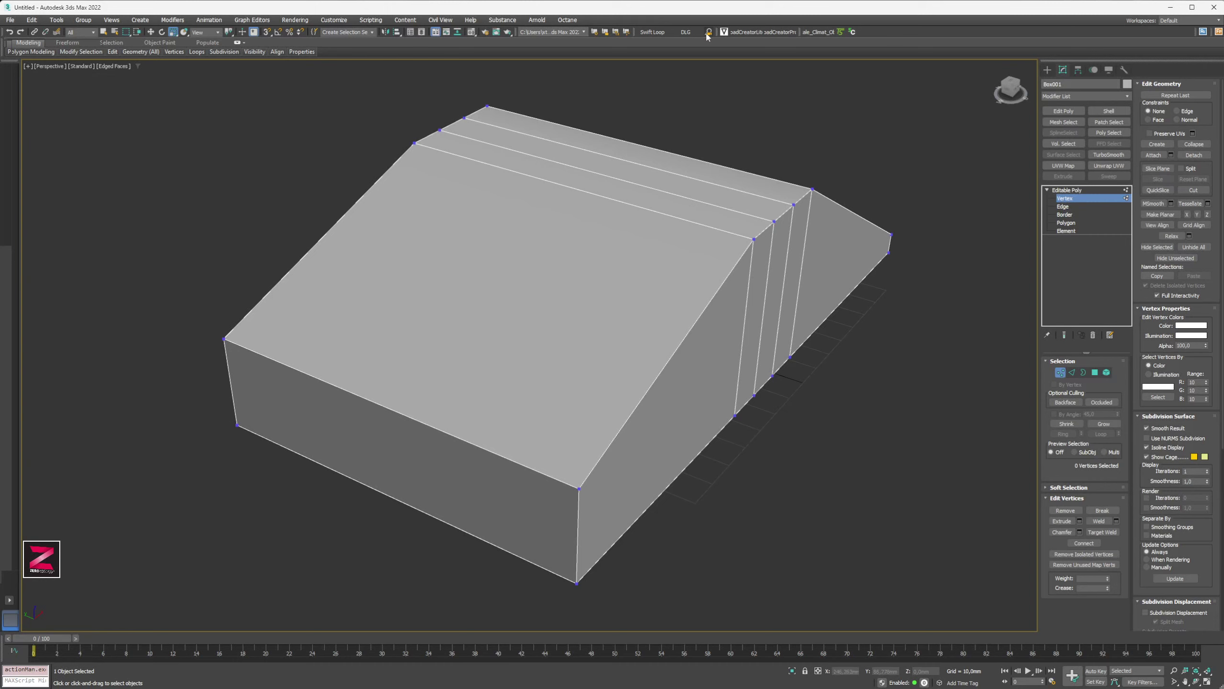
{"action": "left_click", "coordinate": [652, 32]}
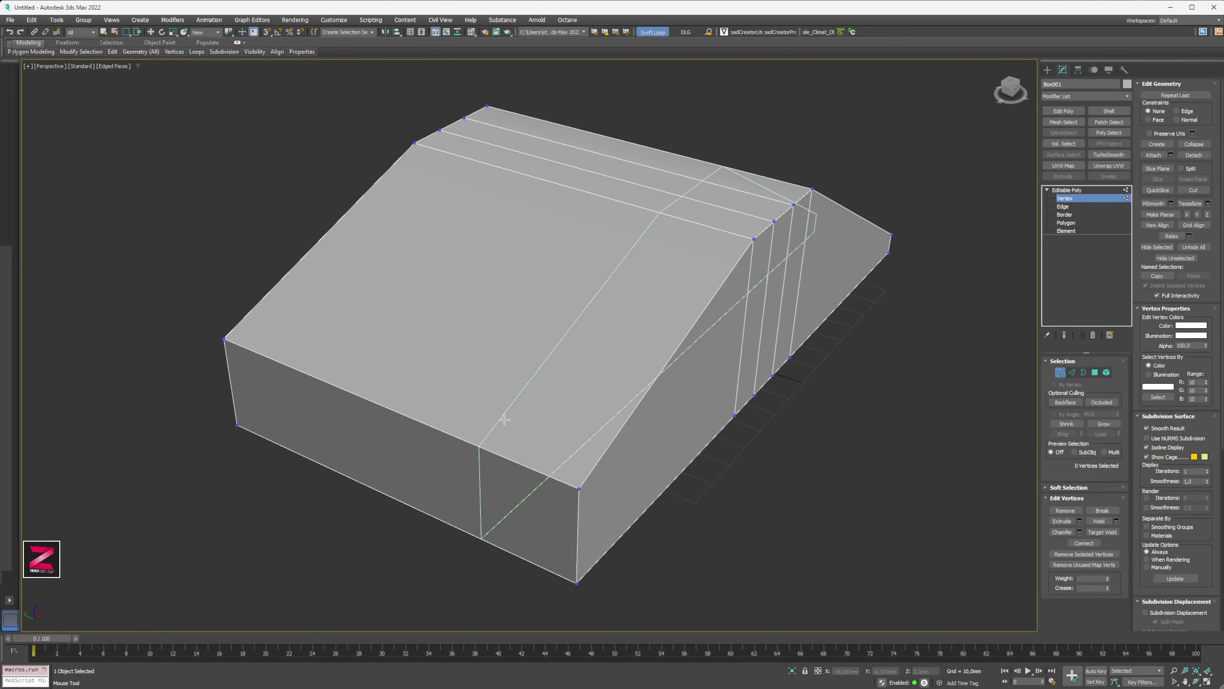
{"action": "middle_click_drag", "start_coordinate": [505, 419], "coordinate": [478, 402], "text": "alt"}
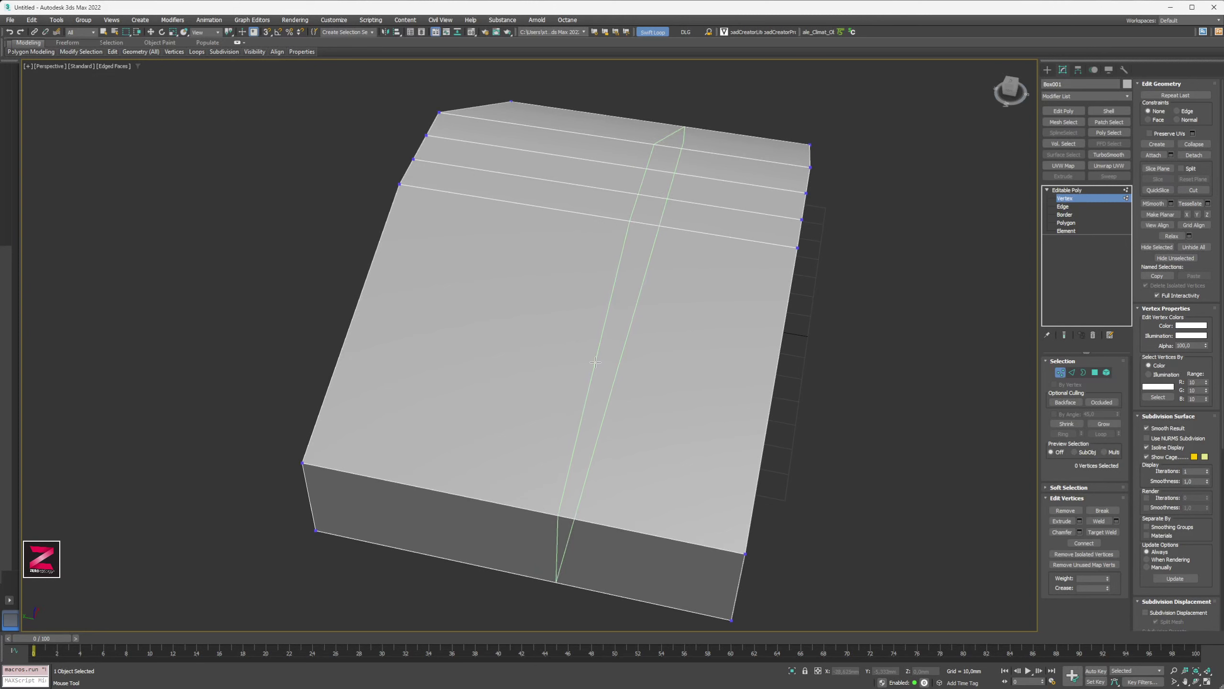
{"action": "middle_click_drag", "start_coordinate": [586, 555], "coordinate": [460, 380], "text": "alt"}
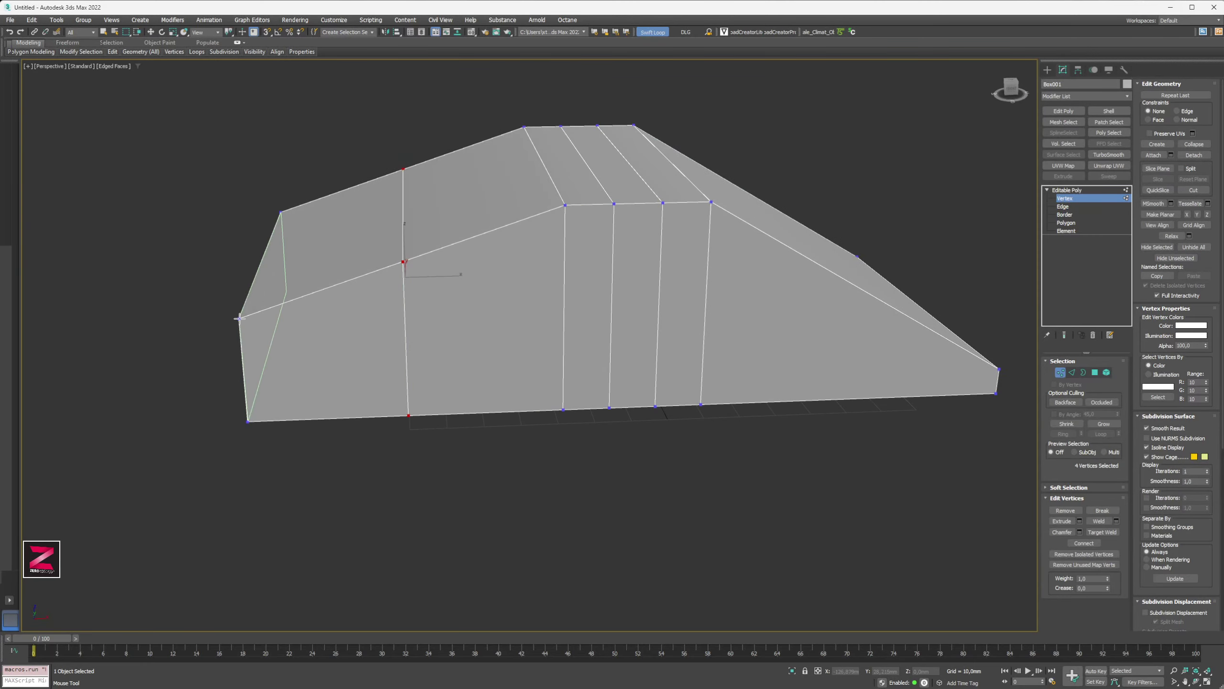
- Ring the sloped side edge and connect it with a single cross edge
{"action": "right_click", "coordinate": [436, 240]}
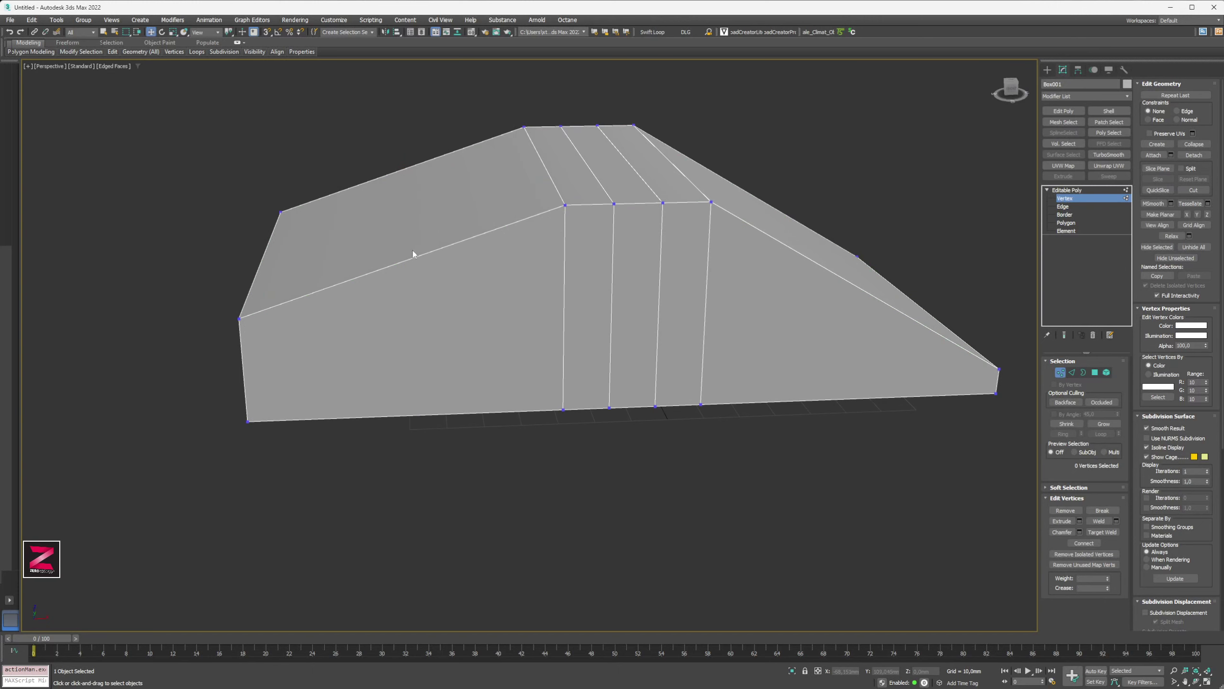
{"action": "left_click", "coordinate": [1066, 207]}
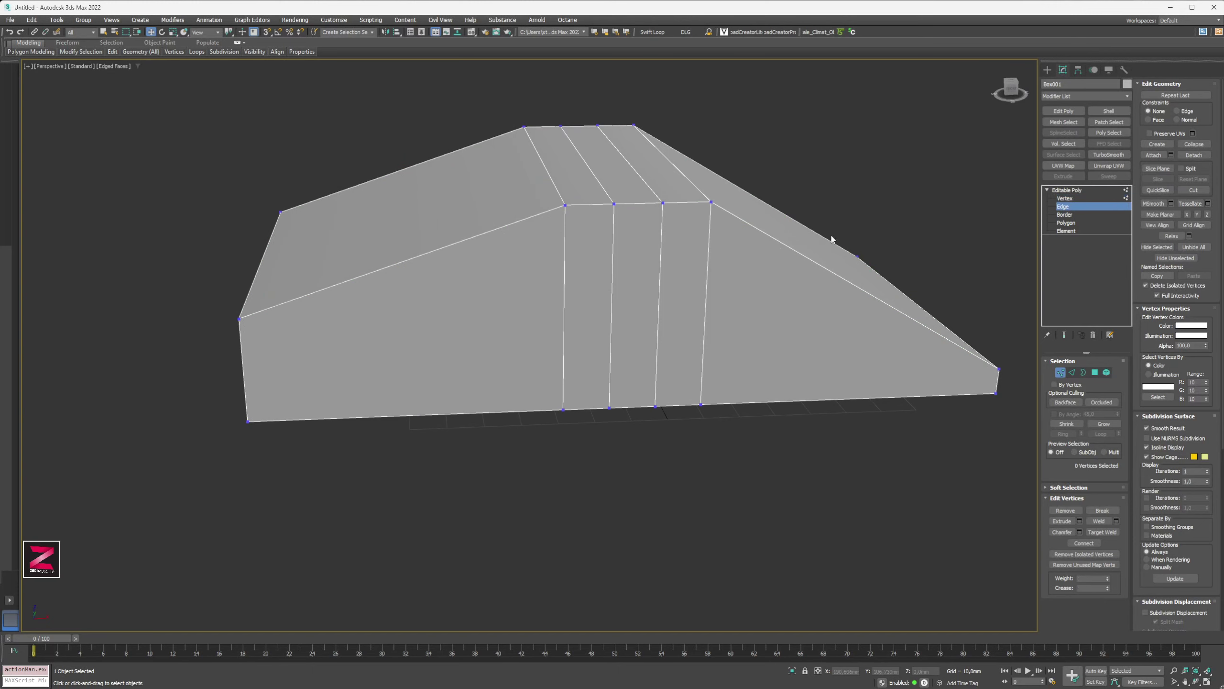
{"action": "left_click", "coordinate": [421, 255]}
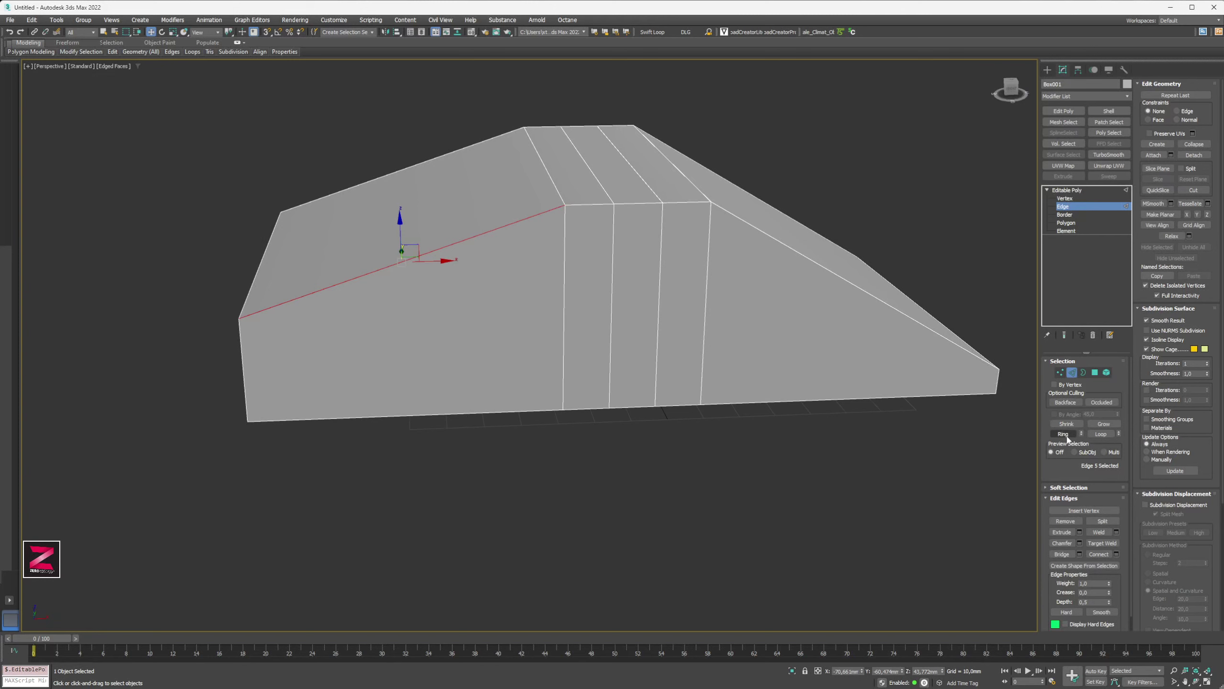
{"action": "key", "text": "alt+r"}
{"action": "middle_click_drag", "start_coordinate": [410, 335], "coordinate": [451, 334], "text": "alt"}
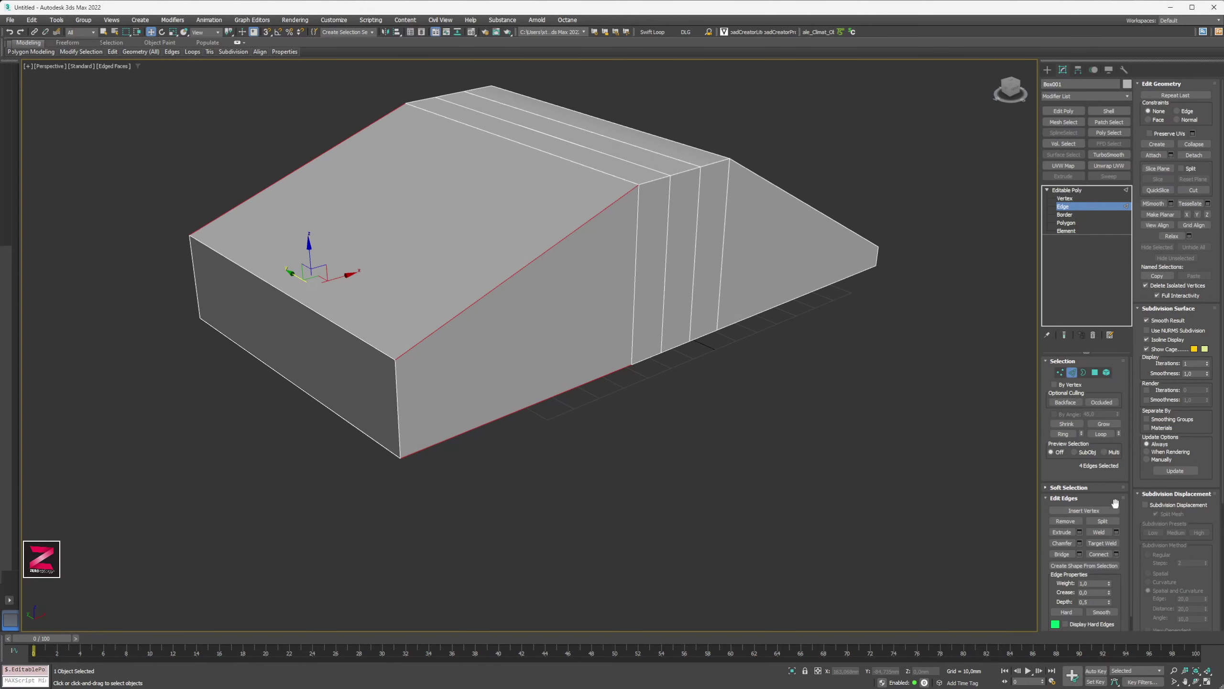
{"action": "left_click", "coordinate": [1116, 555]}
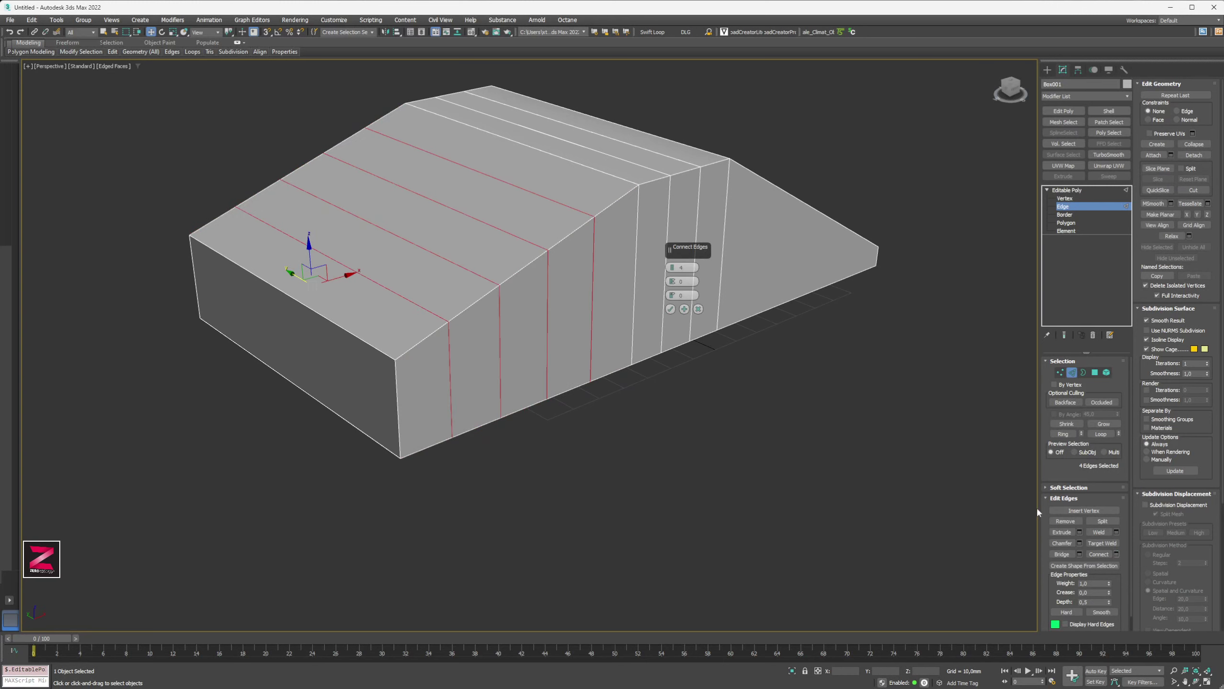
{"action": "left_click_drag", "start_coordinate": [673, 267], "coordinate": [674, 303]}
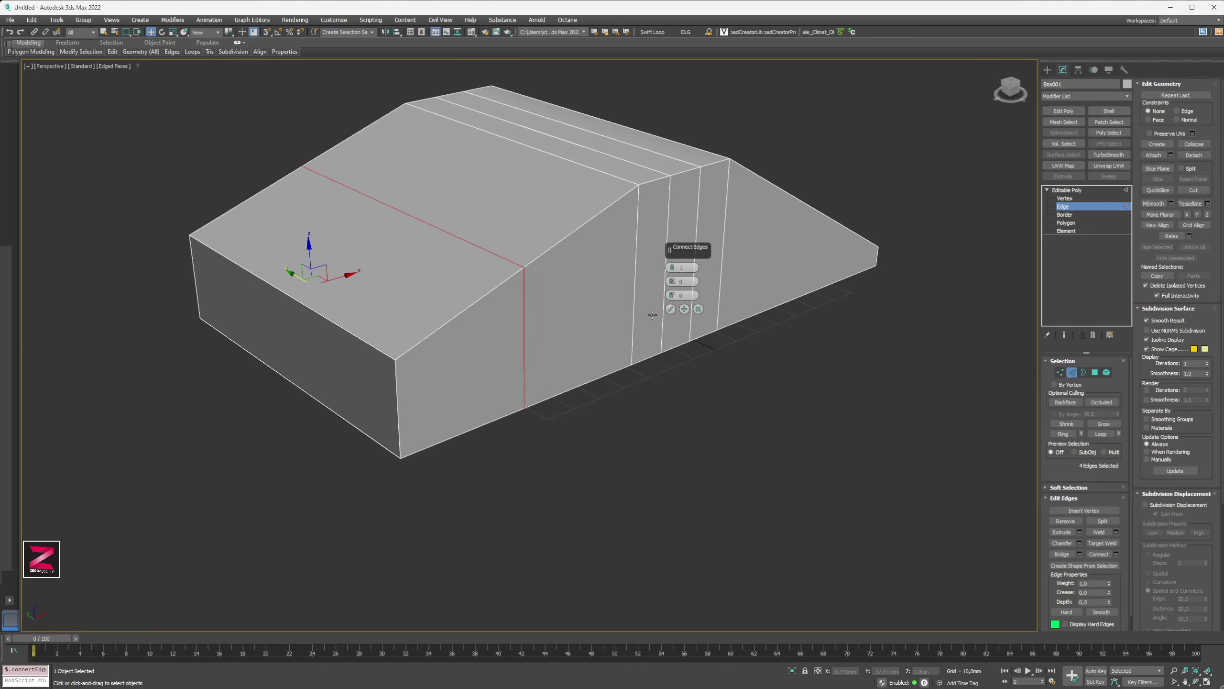
{"action": "left_click", "coordinate": [685, 309]}
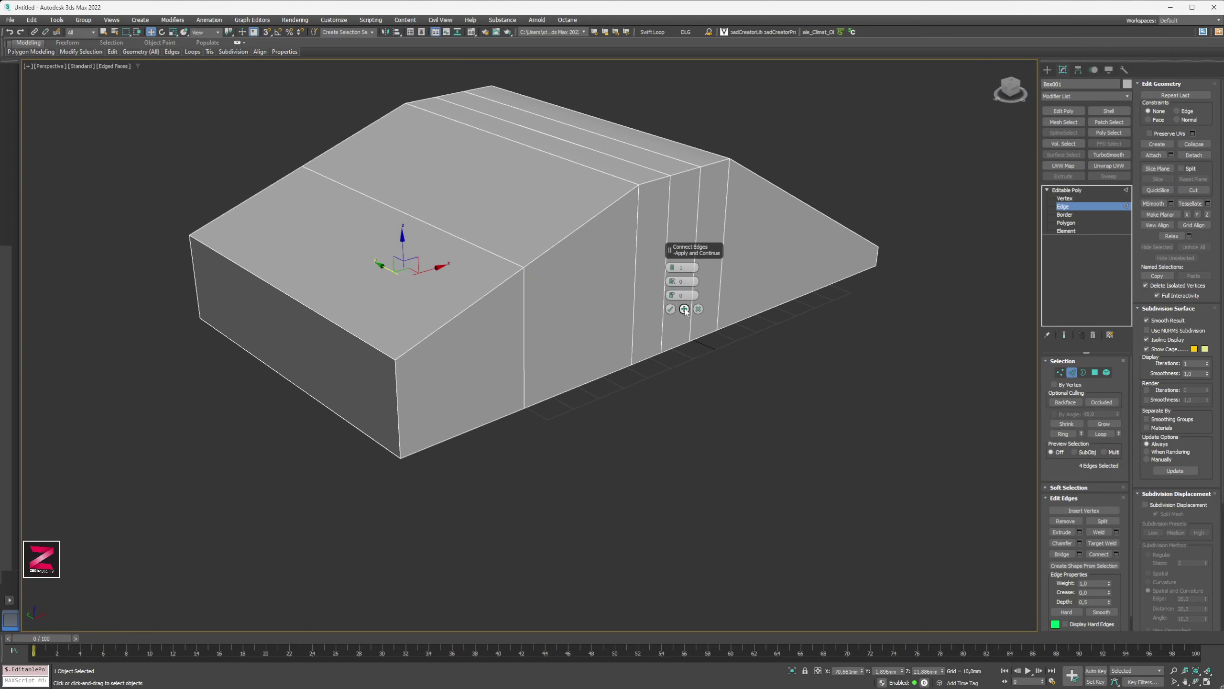
- Ring the 14 front-left top edges and connect them into a crosswise edge loop
{"action": "left_click", "coordinate": [284, 293]}
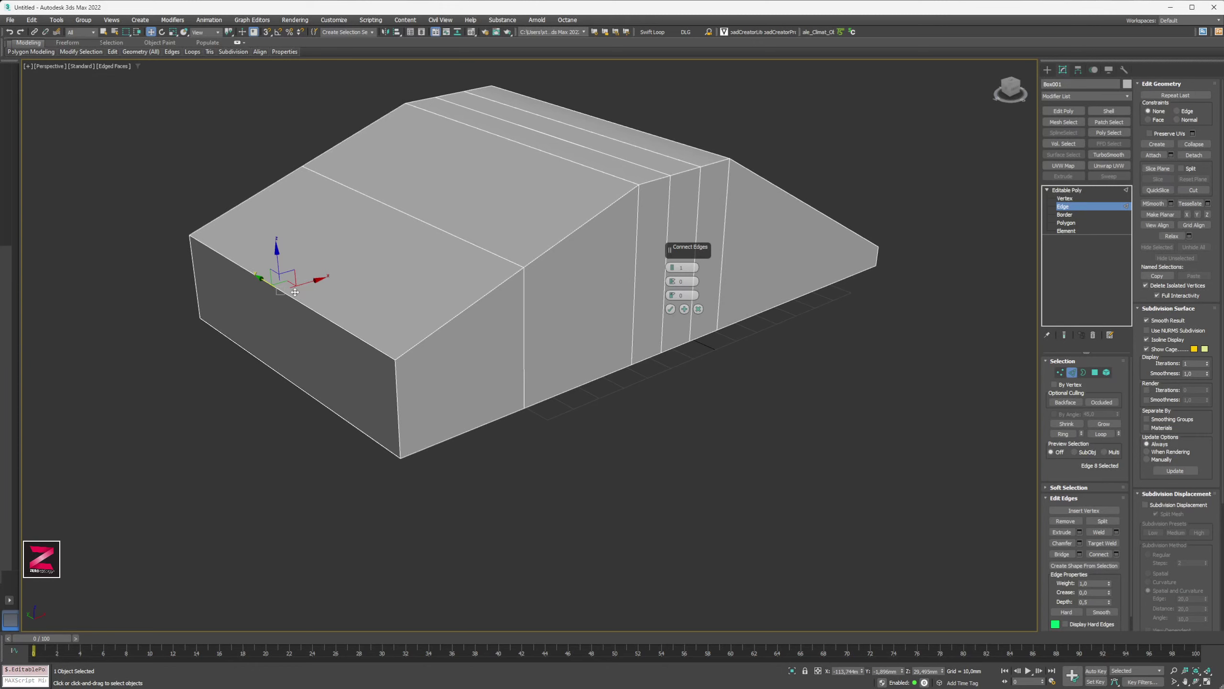
{"action": "middle_click_drag", "start_coordinate": [343, 298], "coordinate": [373, 304], "text": "alt"}
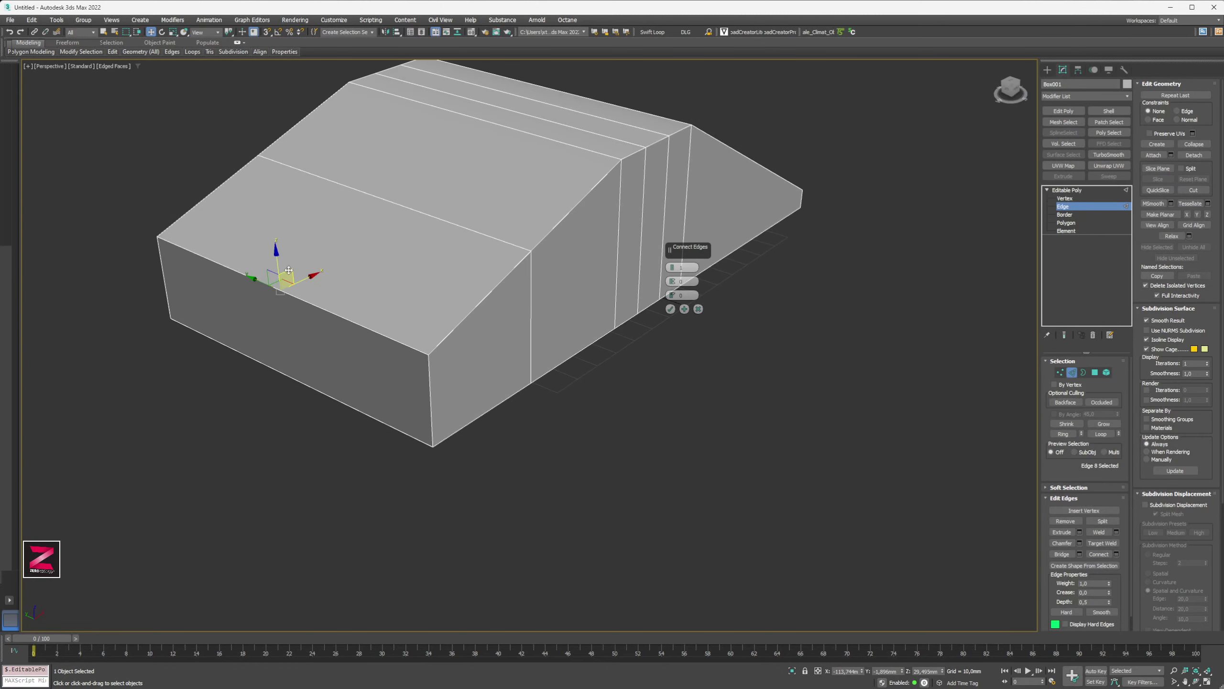
{"action": "middle_click_drag", "start_coordinate": [403, 243], "coordinate": [444, 295]}
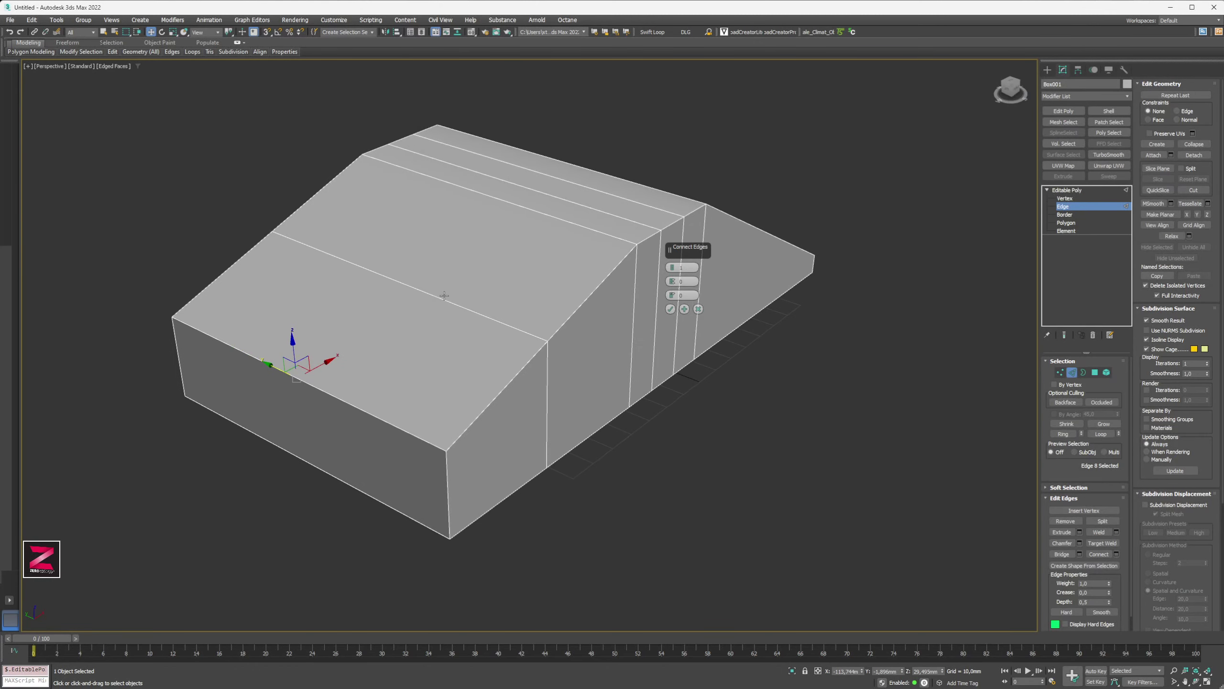
{"action": "key", "text": "F3"}
{"action": "key", "text": "F3"}
{"action": "left_click", "coordinate": [1063, 433]}
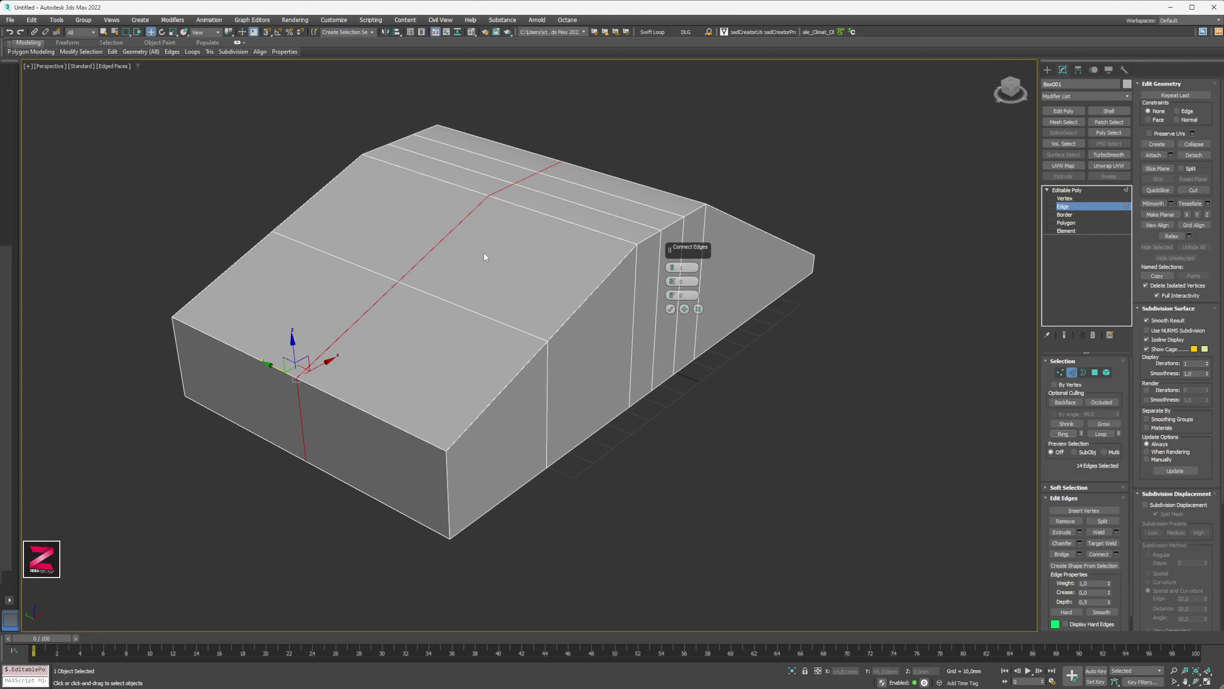
{"action": "left_click", "coordinate": [699, 309]}
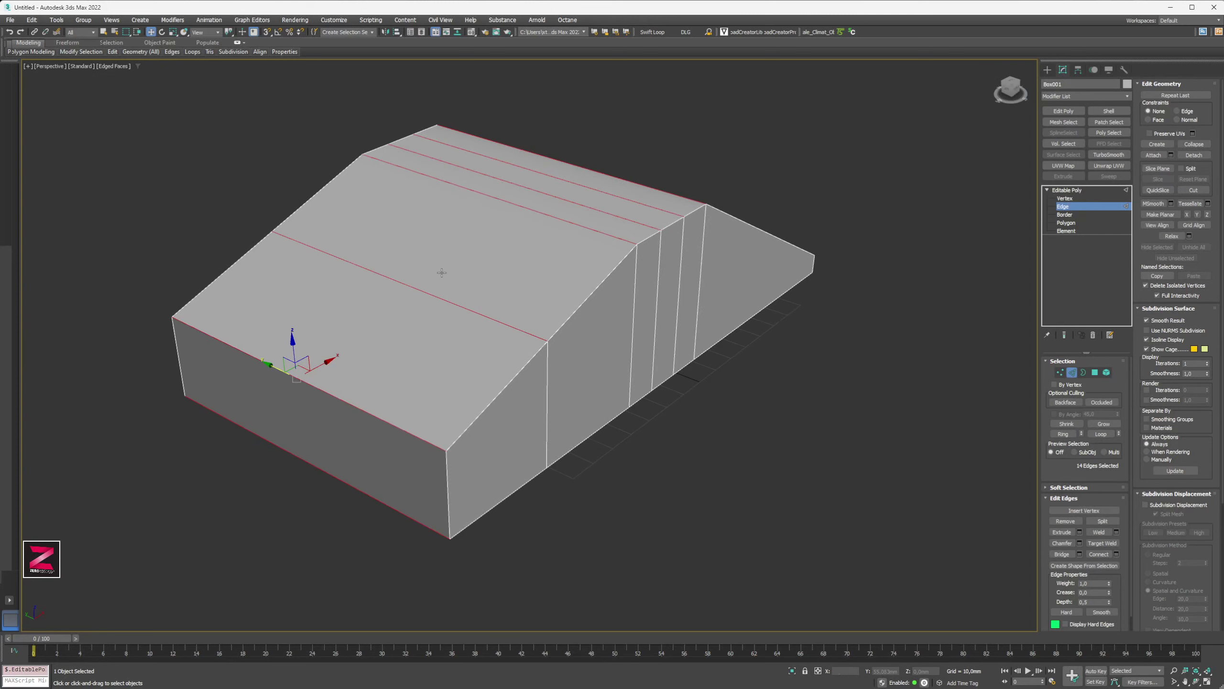
{"action": "left_click", "coordinate": [335, 381]}
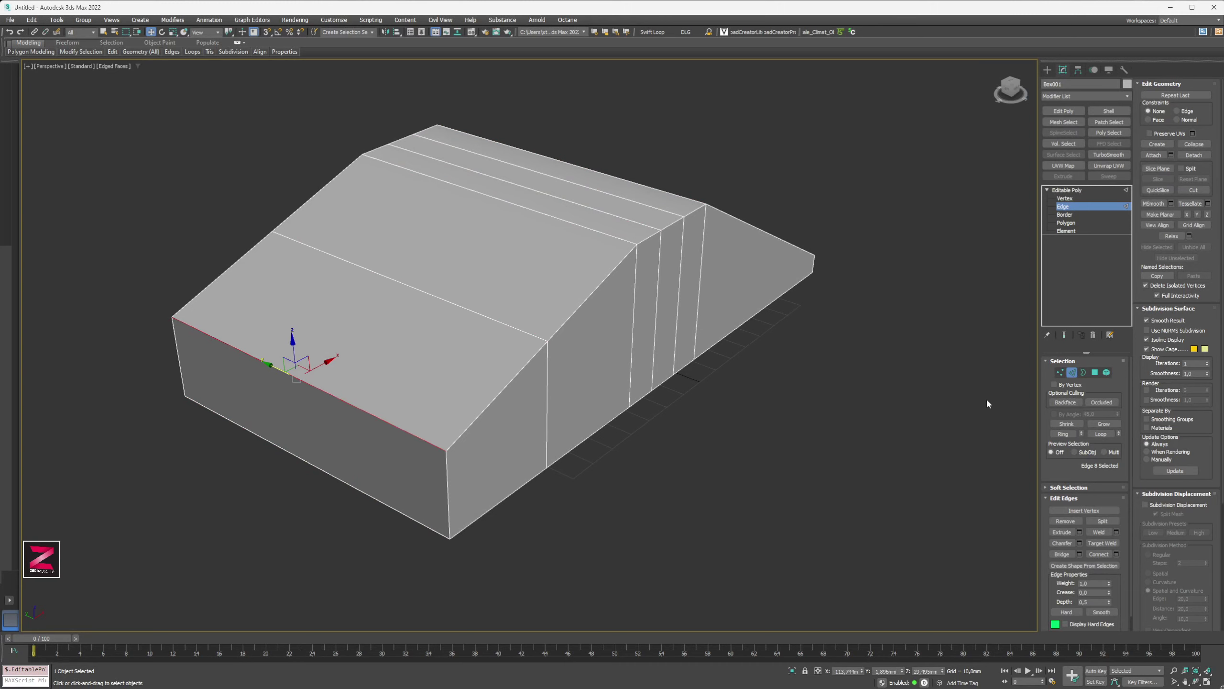
{"action": "key", "text": "ctrl+z"}
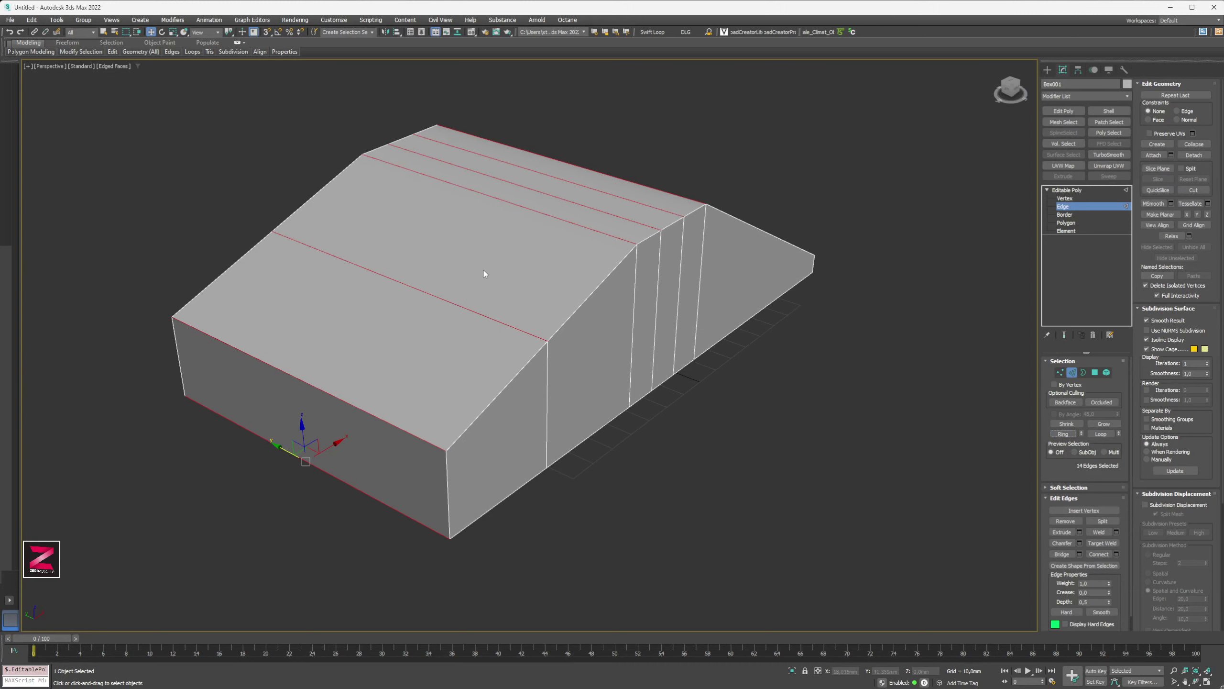
{"action": "left_click", "coordinate": [1117, 554]}
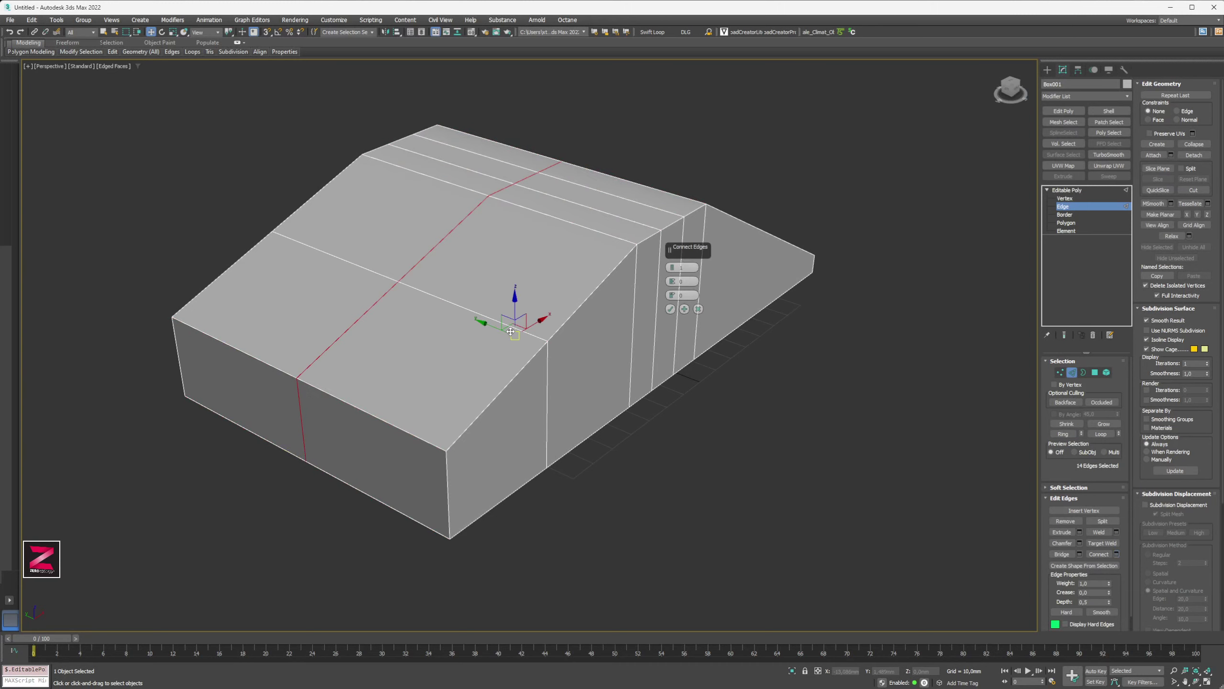
{"action": "left_click", "coordinate": [670, 309]}
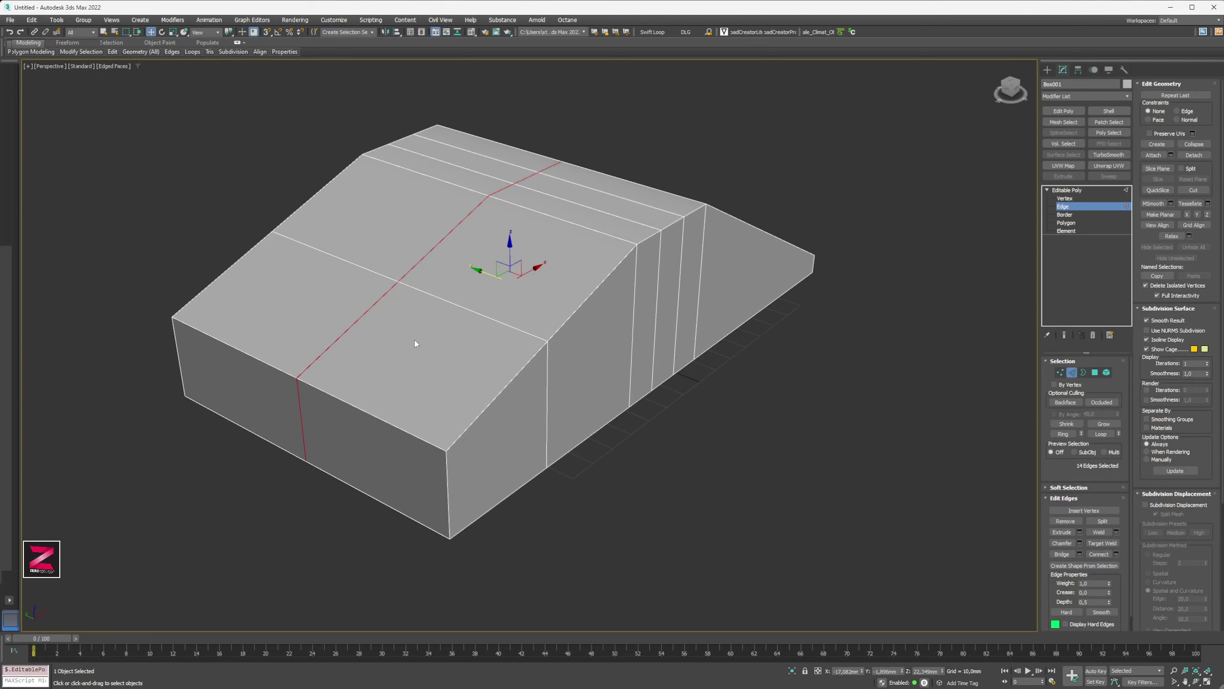
{"action": "middle_click_drag", "start_coordinate": [436, 388], "coordinate": [470, 401], "text": "alt"}
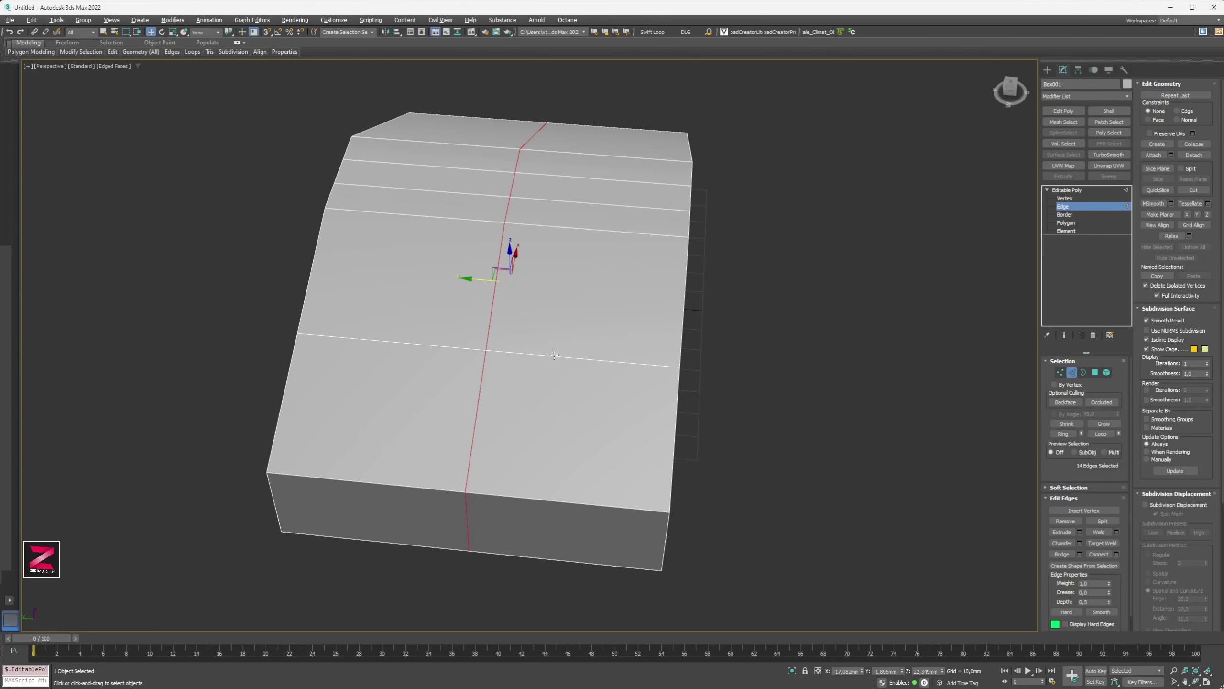
- Leave edge editing and pick the Circle tool from Create > Shapes
{"action": "key", "text": "ctrl+z"}
{"action": "key", "text": "ctrl+z"}
{"action": "key", "text": "ctrl+z"}
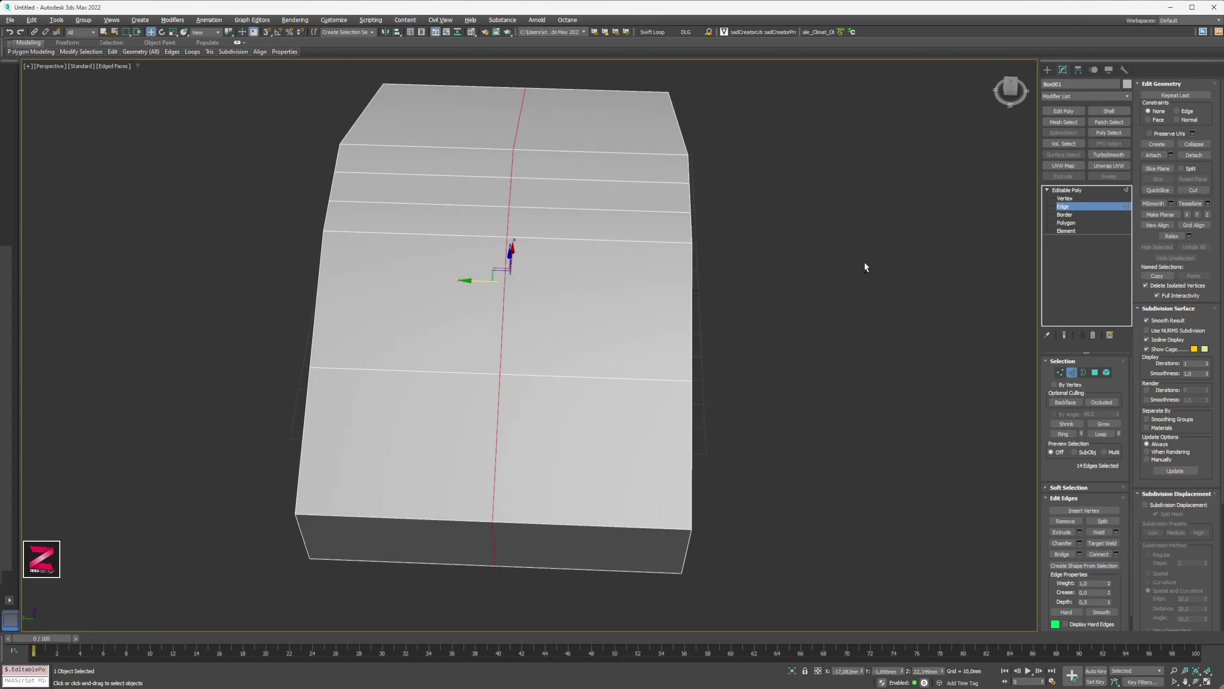
{"action": "left_click", "coordinate": [1048, 71]}
{"action": "left_click", "coordinate": [1062, 137]}
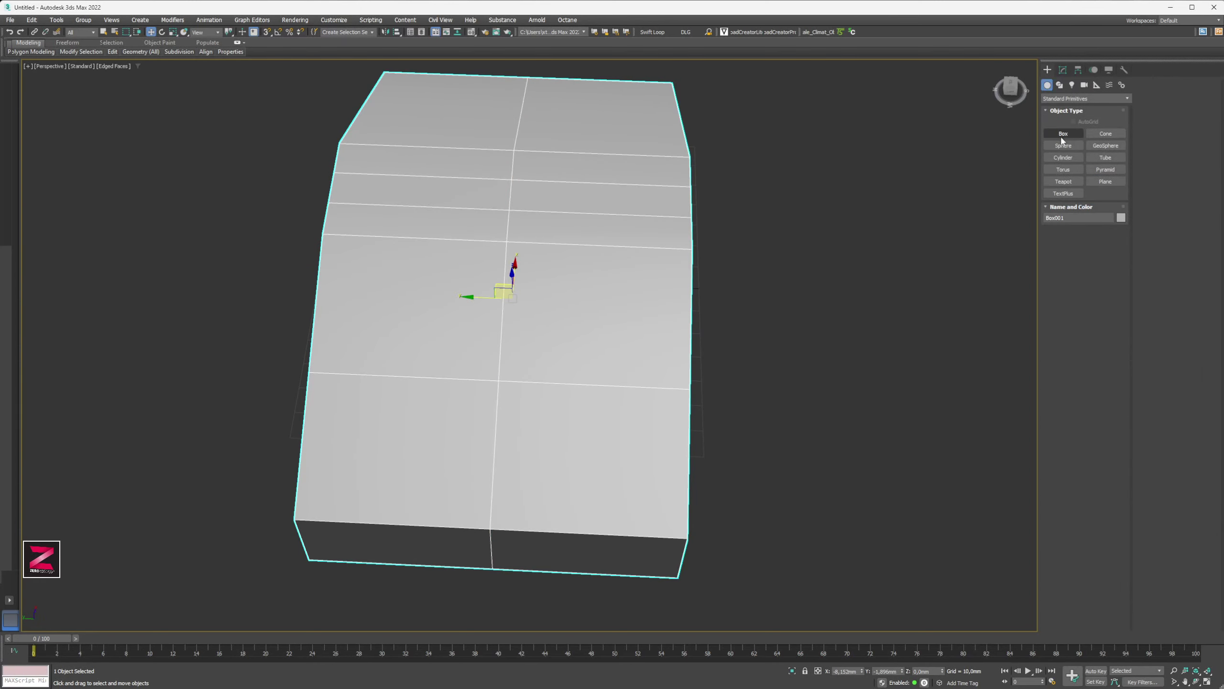
{"action": "left_click", "coordinate": [1060, 85]}
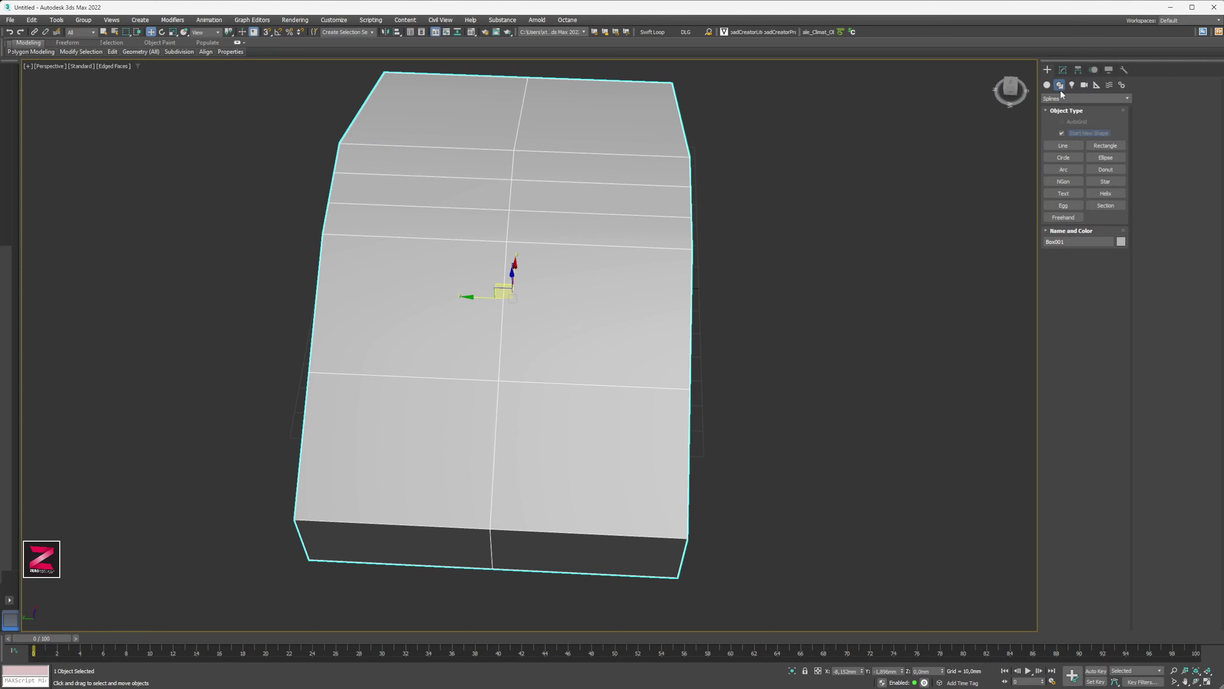
{"action": "left_click", "coordinate": [1065, 157]}
- Maximize the Top view with Edged Faces, enable Vertex snap, and start at a box vertex
{"action": "middle_click_drag", "start_coordinate": [556, 326], "coordinate": [530, 325]}
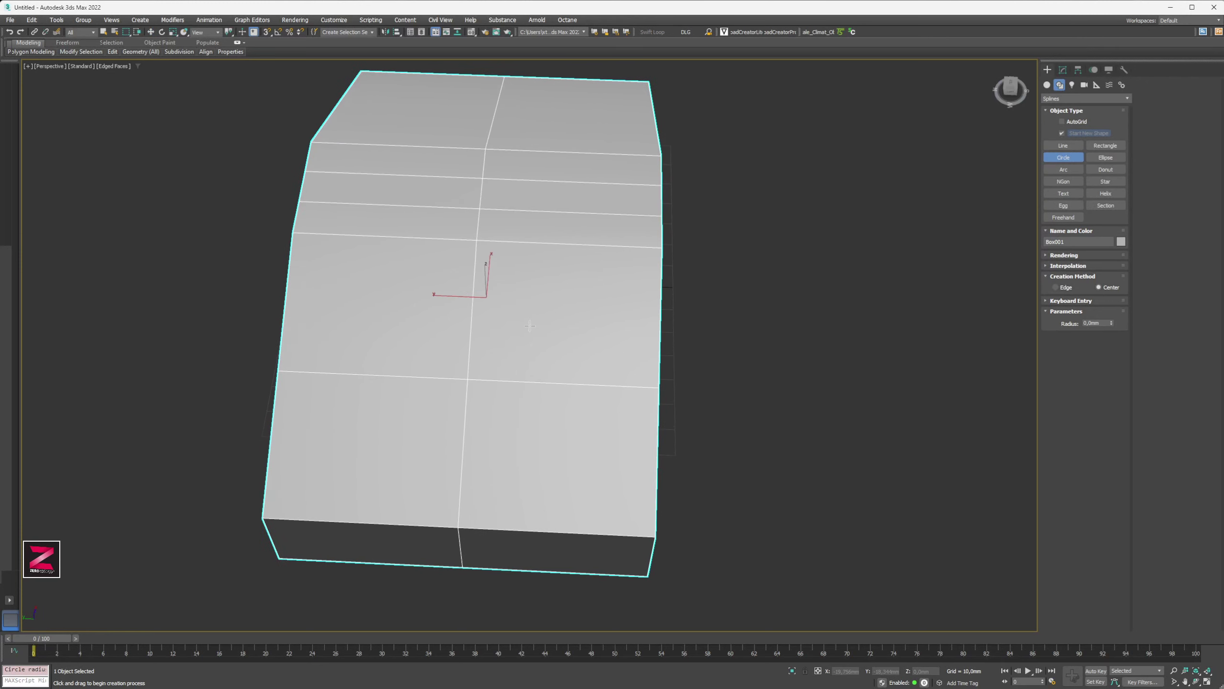
{"action": "key", "text": "alt+w"}
{"action": "key", "text": "alt+w"}
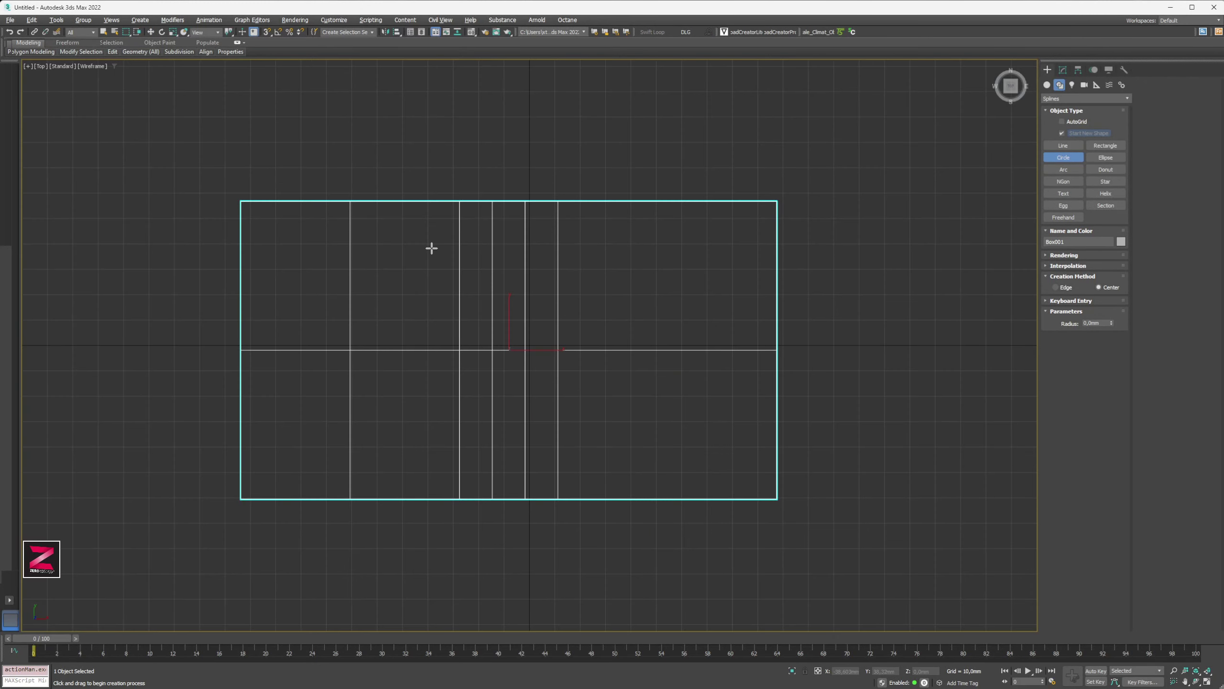
{"action": "key", "text": "F3"}
{"action": "key", "text": "F4"}
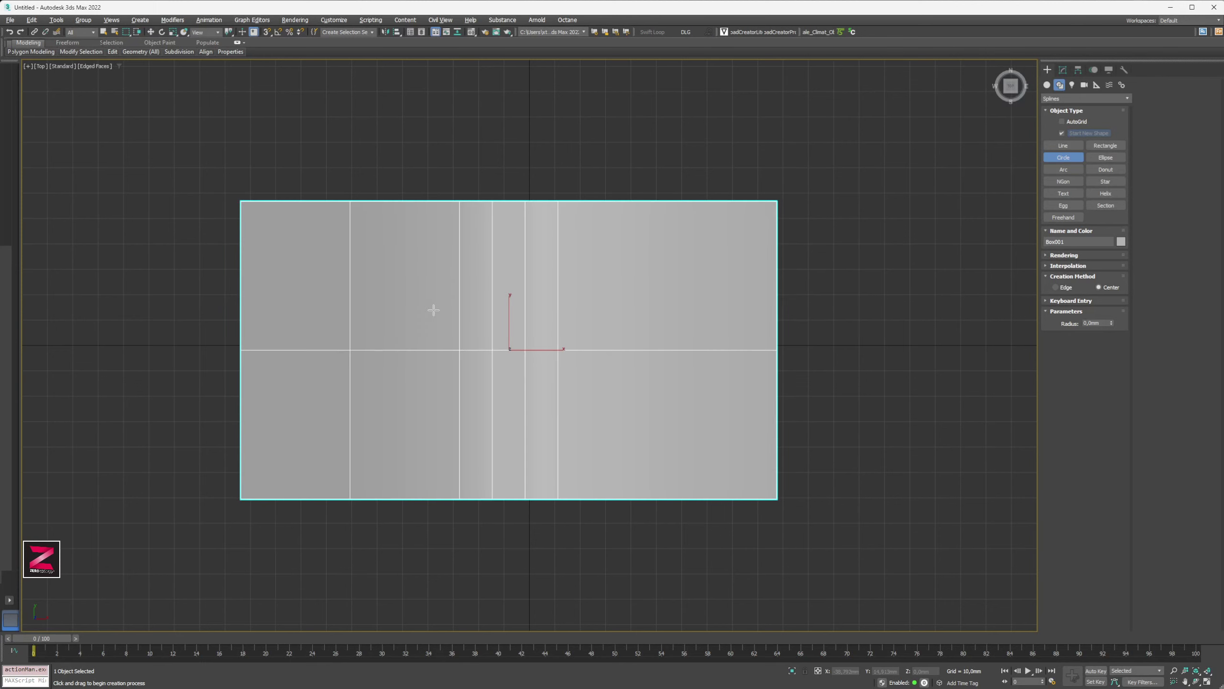
{"action": "middle_click_drag", "start_coordinate": [350, 354], "coordinate": [406, 325]}
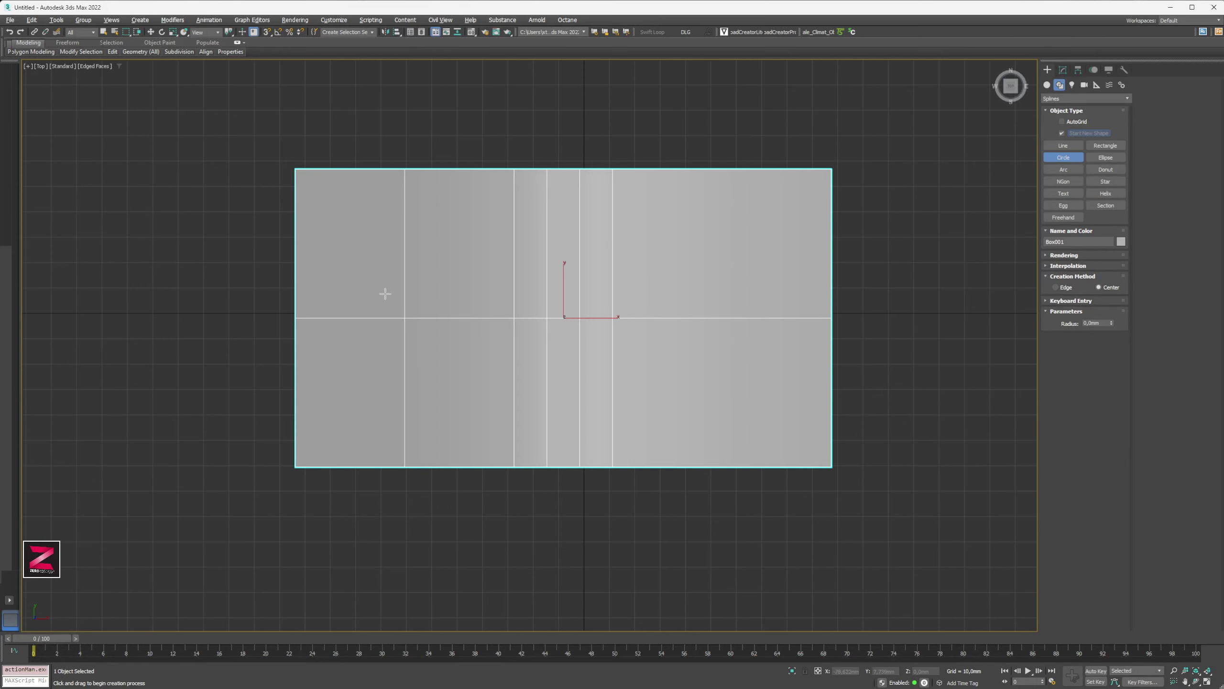
{"action": "right_click", "coordinate": [267, 33]}
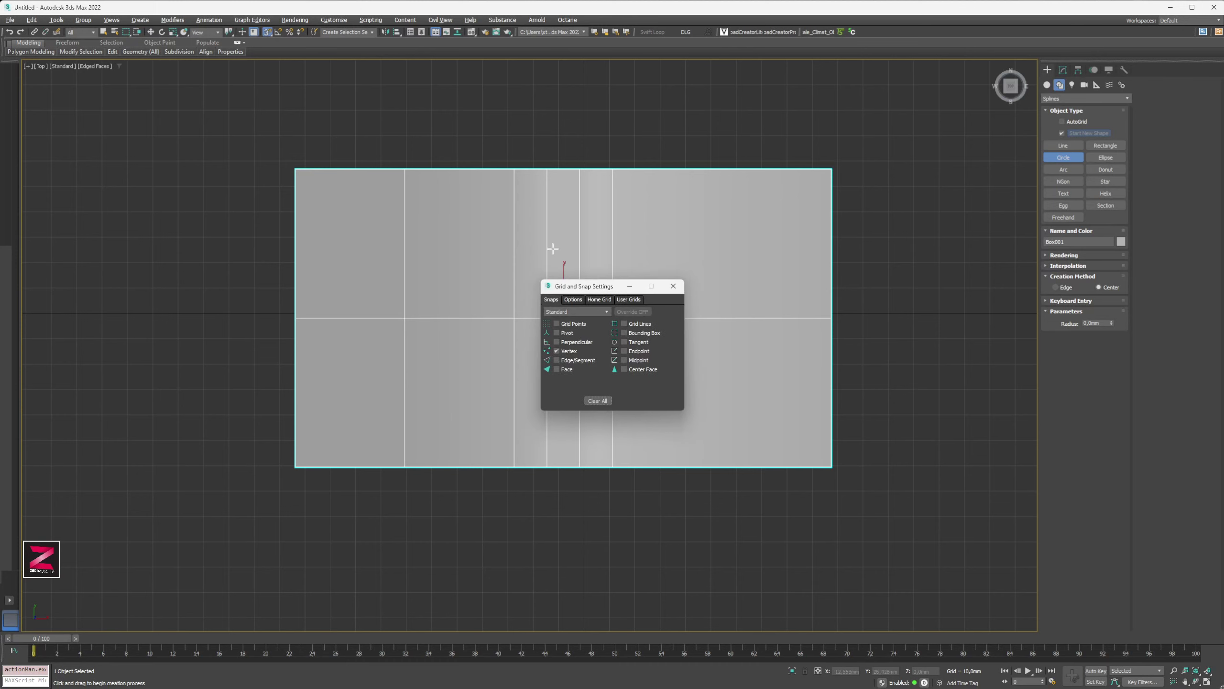
{"action": "left_click", "coordinate": [673, 286]}
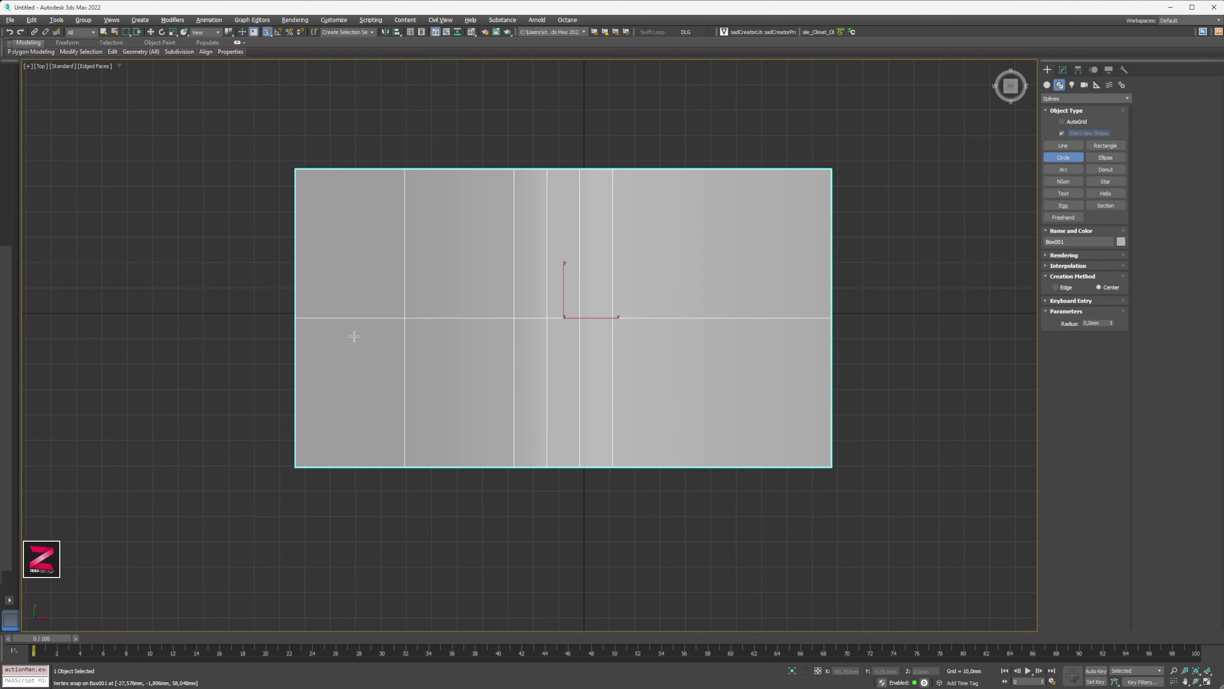
{"action": "left_click", "coordinate": [407, 321]}
- Draw a 47.08 mm radius circle from the snapped vertex and view it in Perspective
{"action": "left_click_drag", "start_coordinate": [413, 325], "coordinate": [435, 351]}
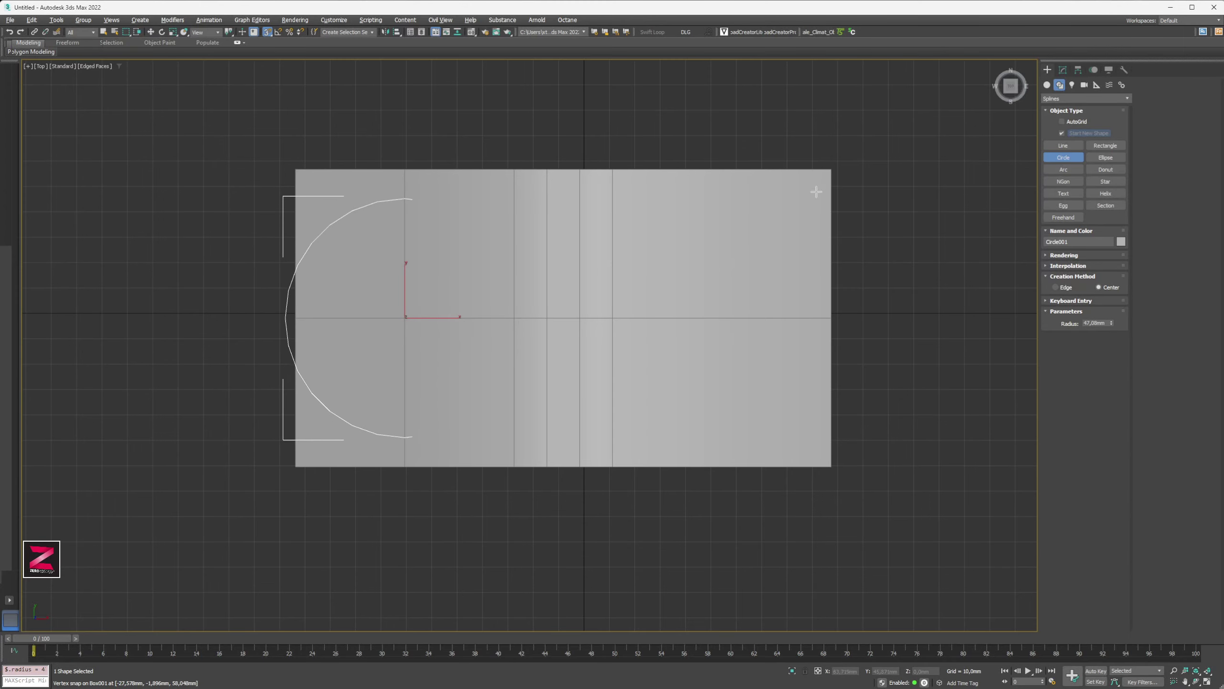
{"action": "middle_click_drag", "start_coordinate": [517, 375], "coordinate": [543, 307], "text": "alt"}
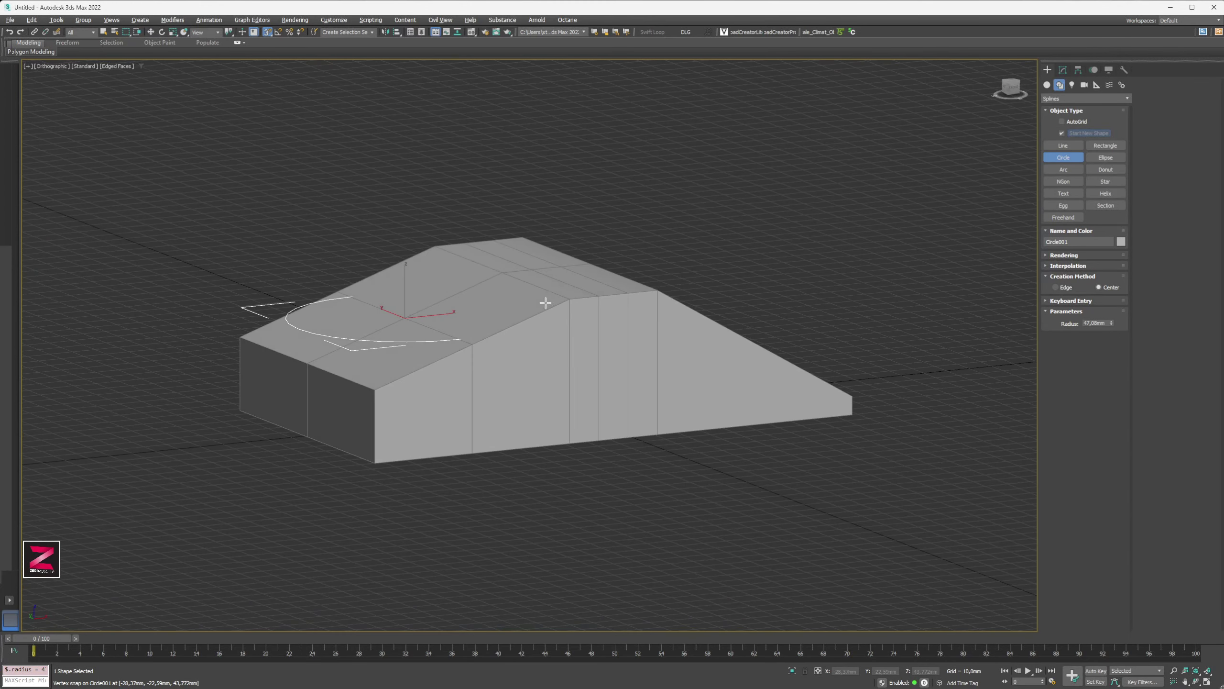
{"action": "scroll", "coordinate": [403, 319], "scroll_direction": "up", "scroll_amount": 5}
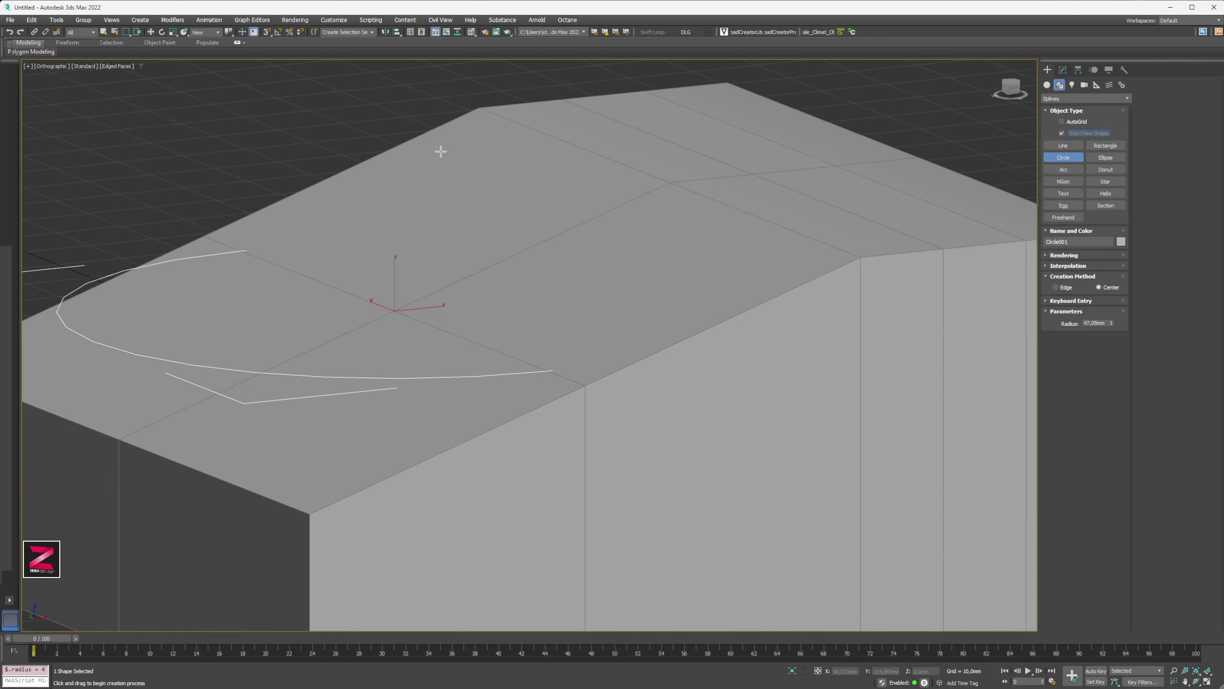
{"action": "scroll", "coordinate": [506, 266], "scroll_direction": "down", "scroll_amount": 5}
{"action": "key", "text": "p"}
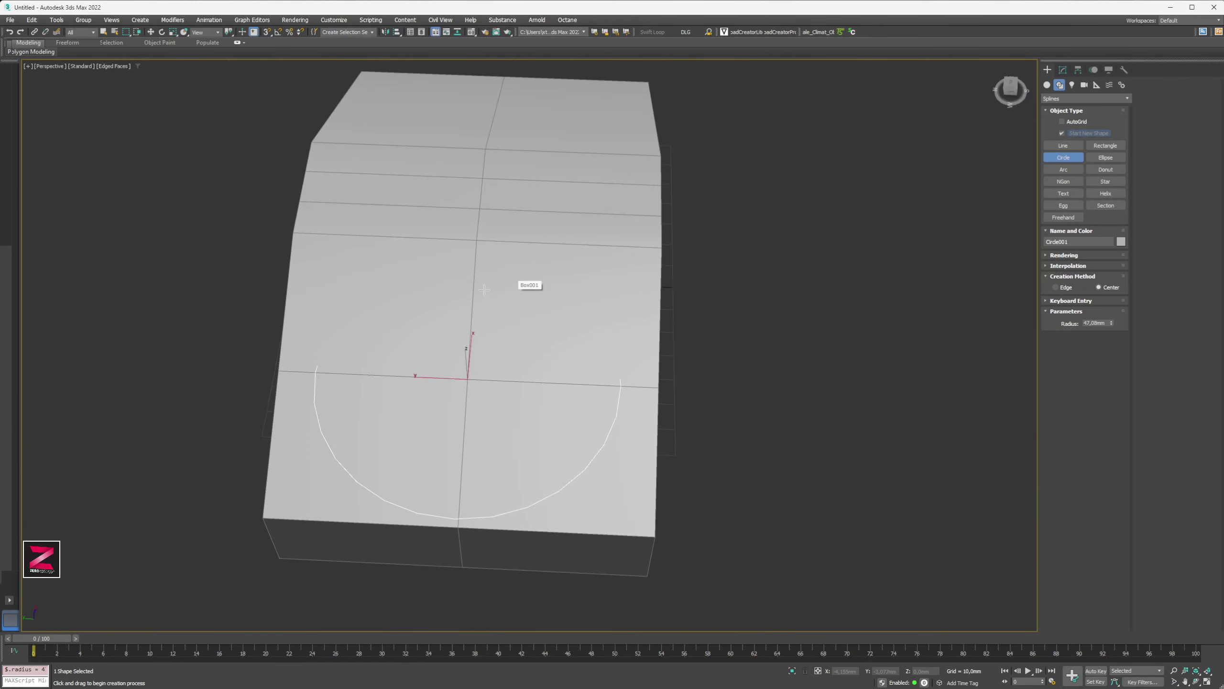
{"action": "middle_click_drag", "start_coordinate": [530, 285], "coordinate": [440, 285], "text": "alt"}
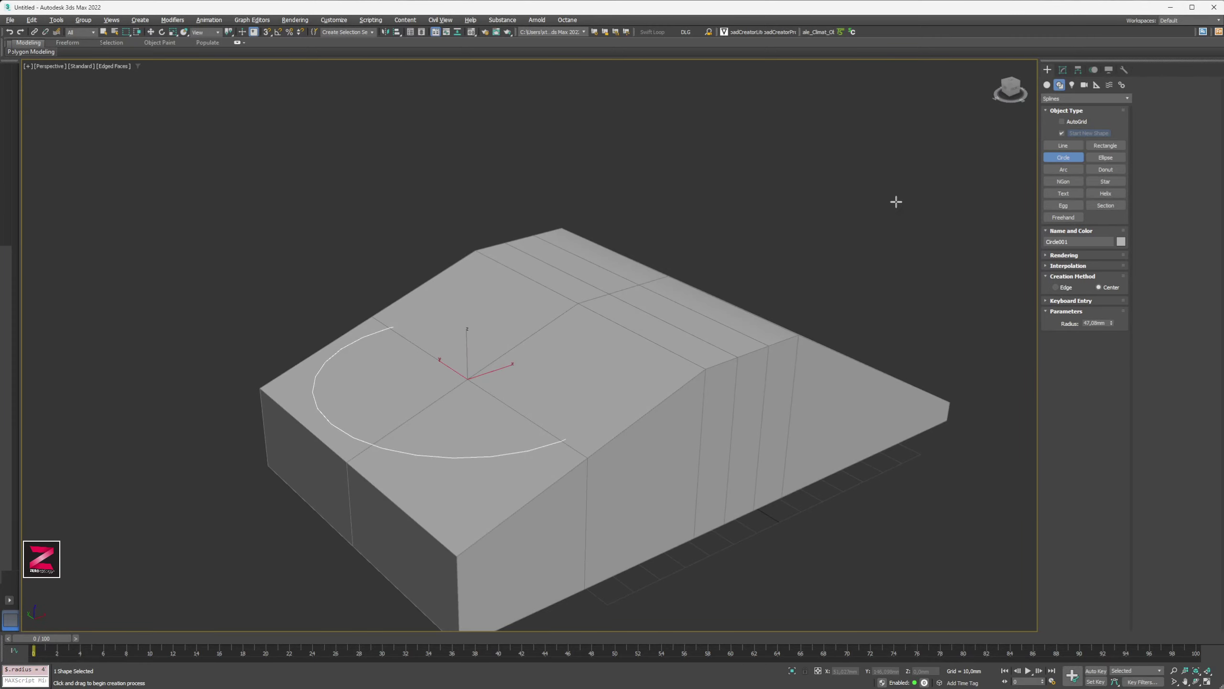
{"action": "left_click", "coordinate": [1063, 70]}
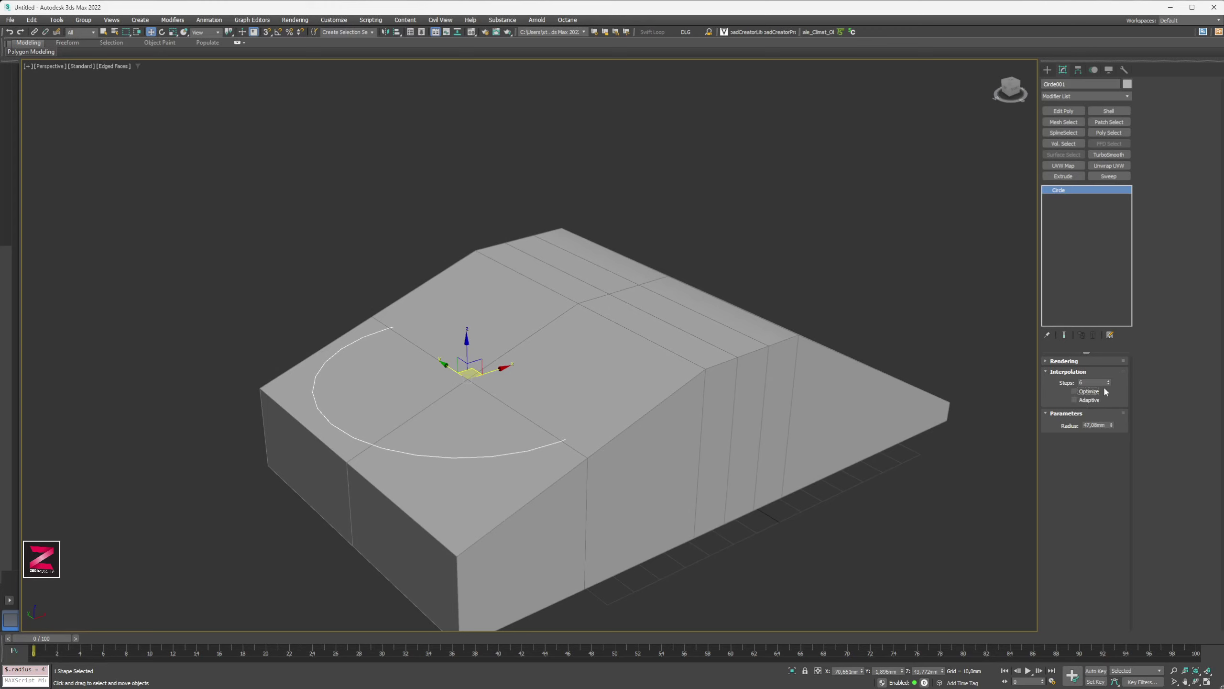
- Set the circle's Interpolation Steps to 1 to make an octagon, and raise it above the box top
{"action": "left_click_drag", "start_coordinate": [1096, 381], "coordinate": [1036, 381]}
{"action": "type", "text": "1"}
{"action": "key", "text": "Return"}
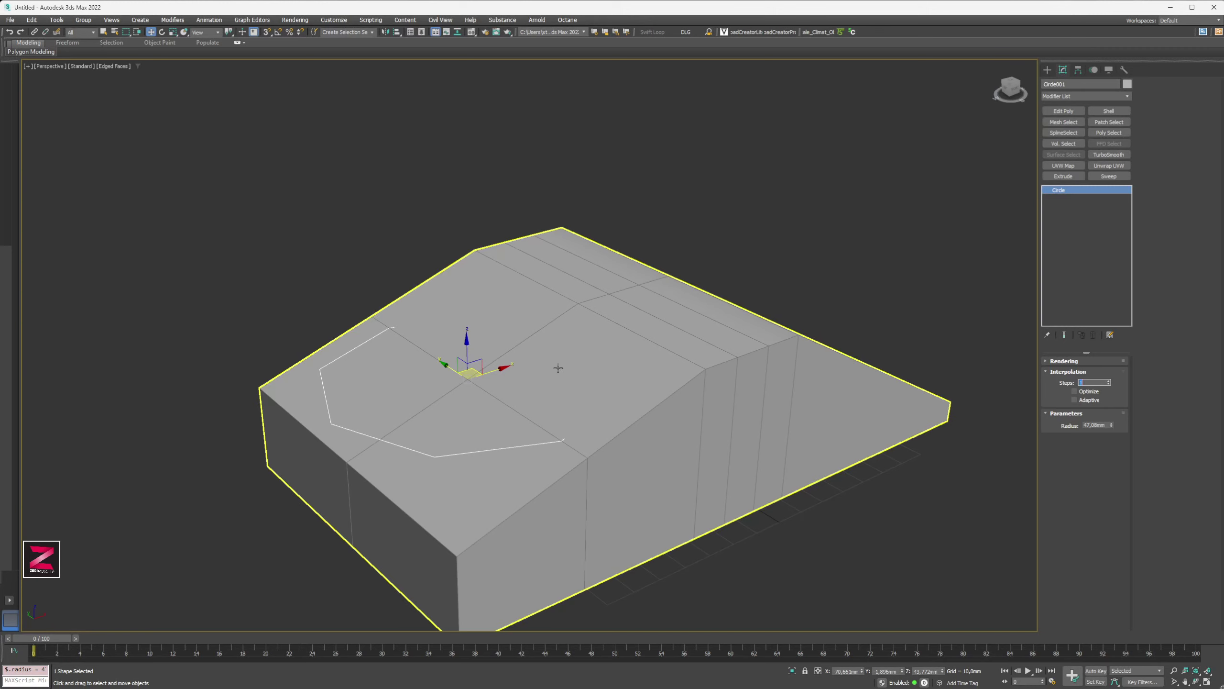
{"action": "left_click_drag", "start_coordinate": [485, 366], "coordinate": [487, 311]}
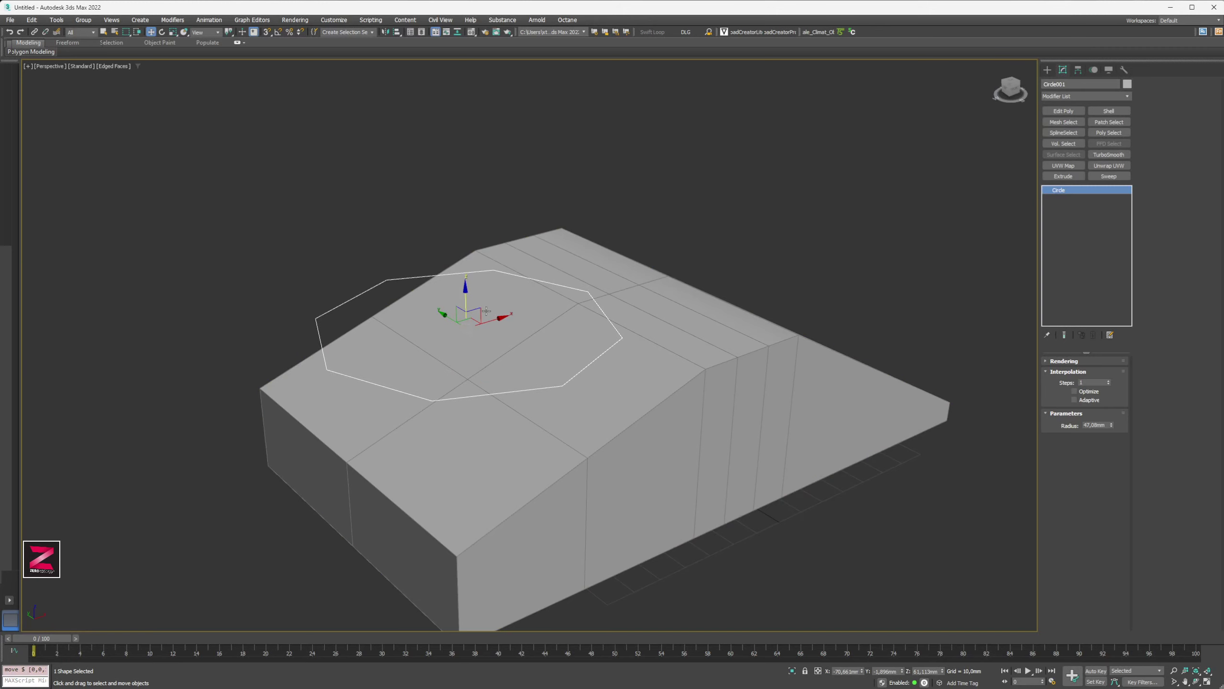
{"action": "middle_click_drag", "start_coordinate": [583, 356], "coordinate": [847, 413], "text": "alt"}
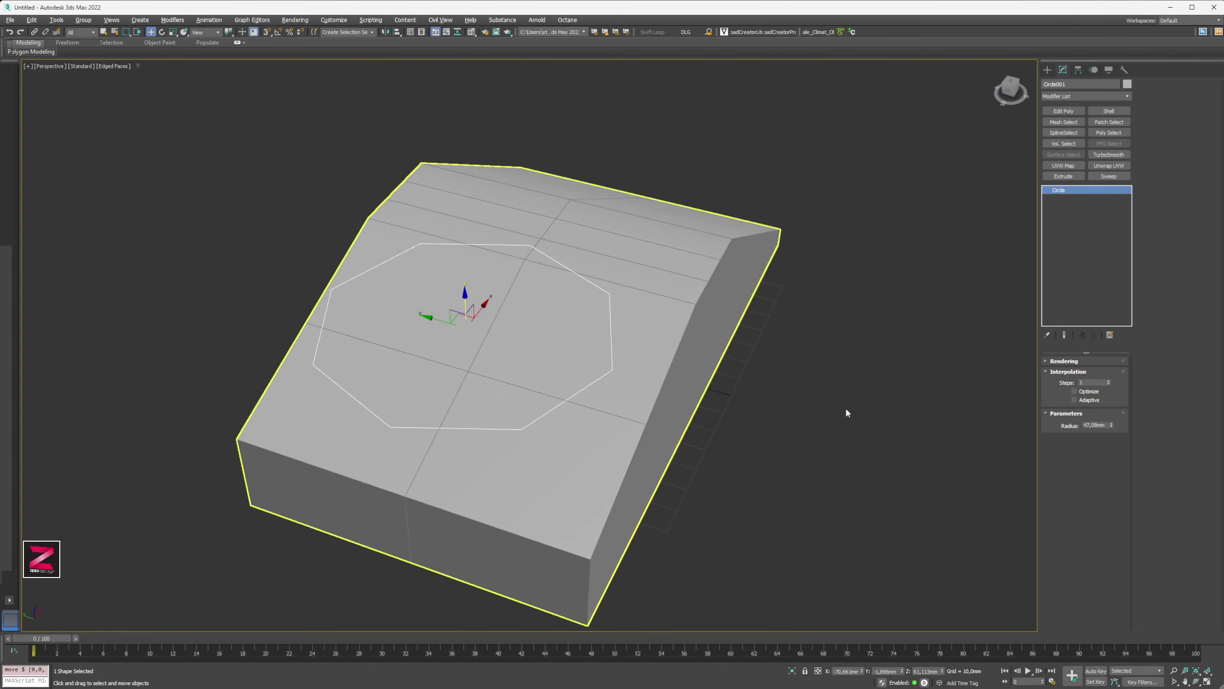
- Set the octagon's radius to 20 mm
{"action": "left_click_drag", "start_coordinate": [1113, 427], "coordinate": [1113, 480]}
{"action": "key", "text": "t"}
{"action": "key", "text": "z"}
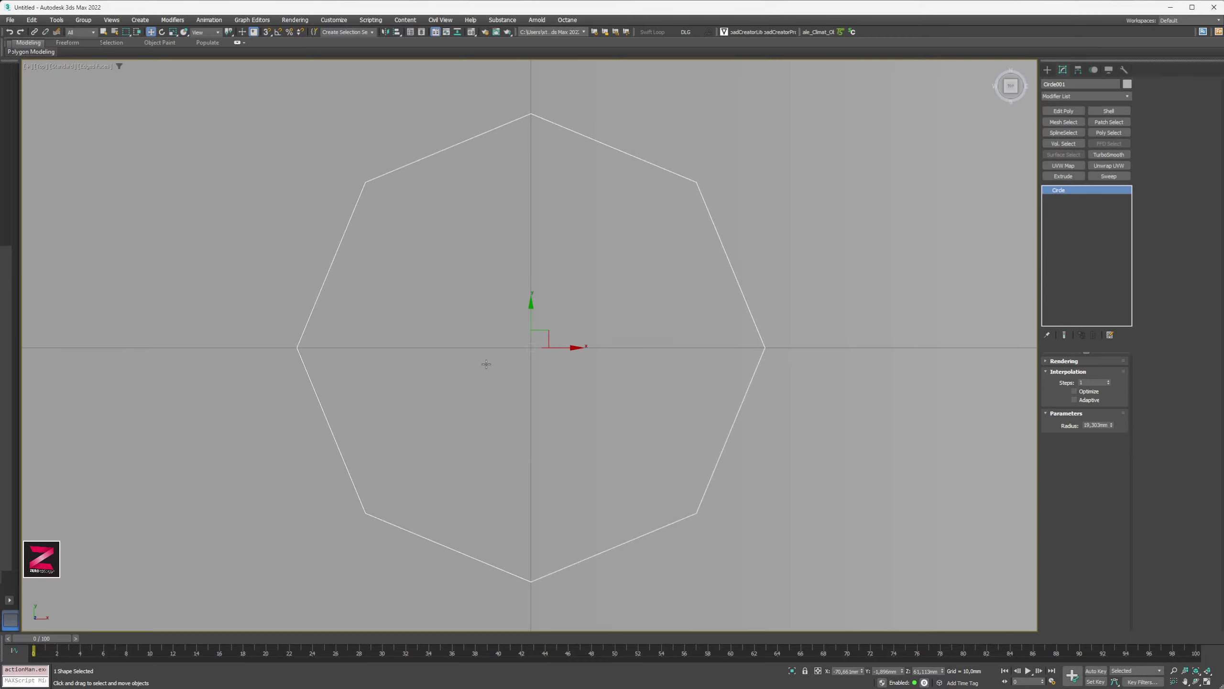
{"action": "scroll", "coordinate": [486, 358], "scroll_direction": "down", "scroll_amount": 5}
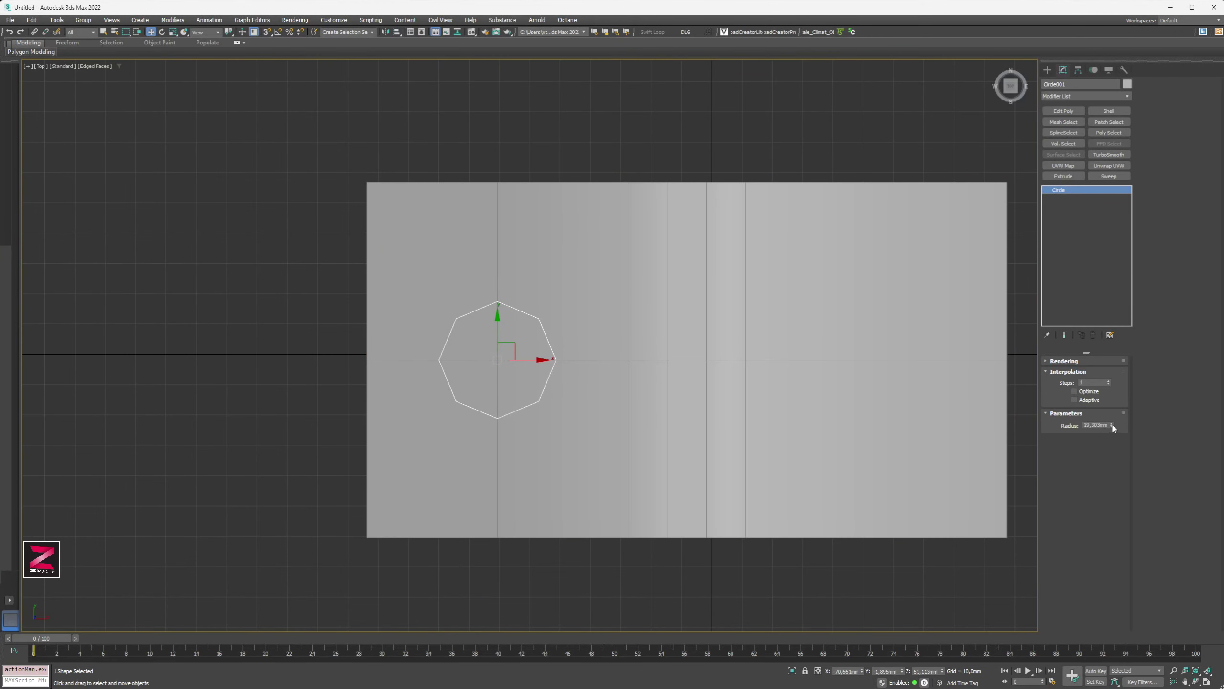
{"action": "left_click_drag", "start_coordinate": [1113, 427], "coordinate": [1113, 431]}
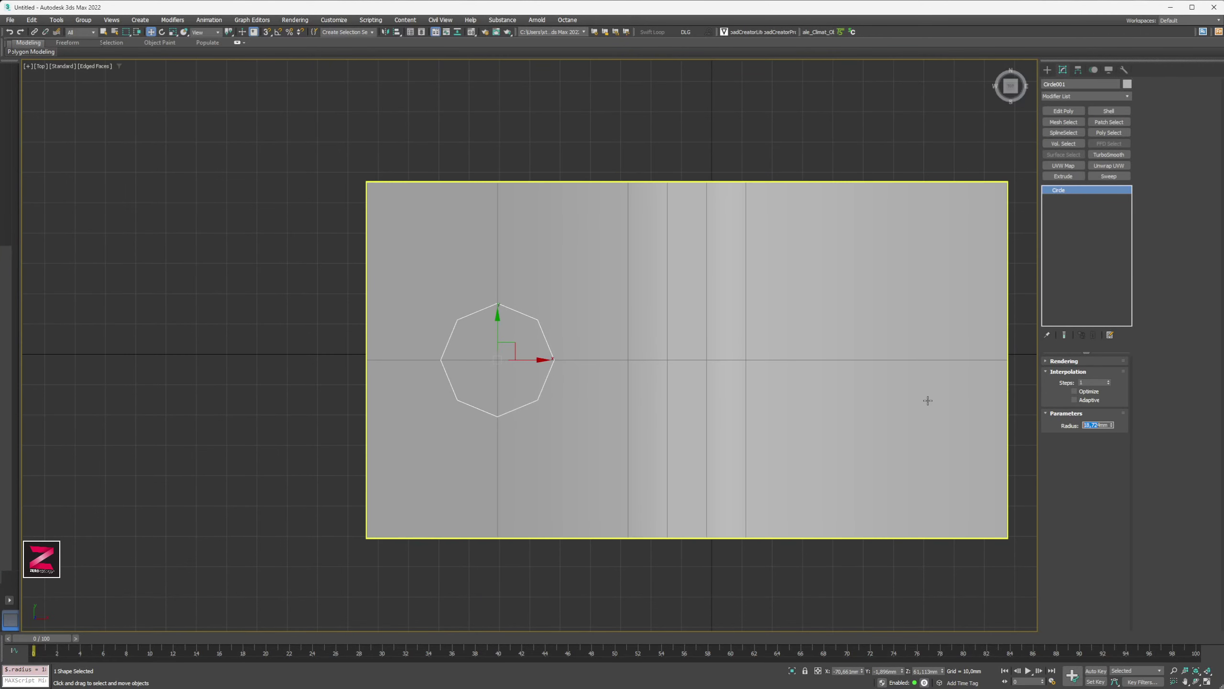
{"action": "type", "text": "20mm"}
{"action": "key", "text": "Return"}
{"action": "middle_click_drag", "start_coordinate": [563, 421], "coordinate": [618, 375], "text": "alt"}
{"action": "key", "text": "p"}
{"action": "scroll", "coordinate": [578, 343], "scroll_direction": "up", "scroll_amount": 3}
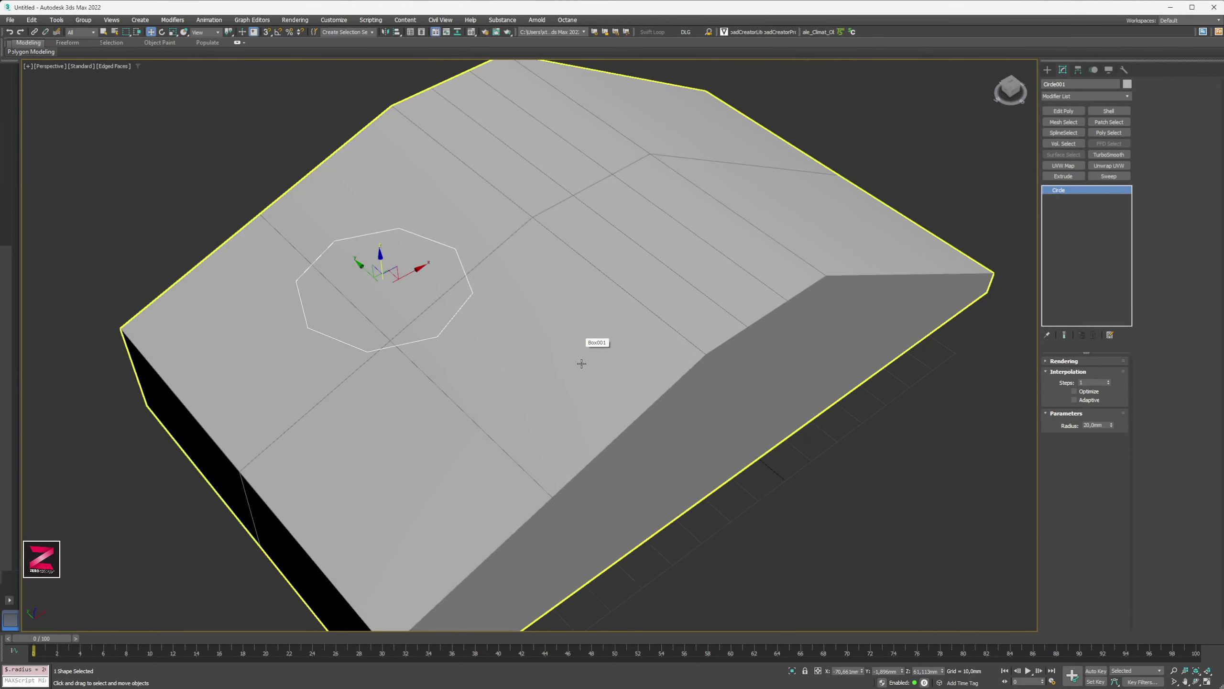
{"action": "middle_click_drag", "start_coordinate": [521, 352], "coordinate": [531, 320], "text": "alt"}
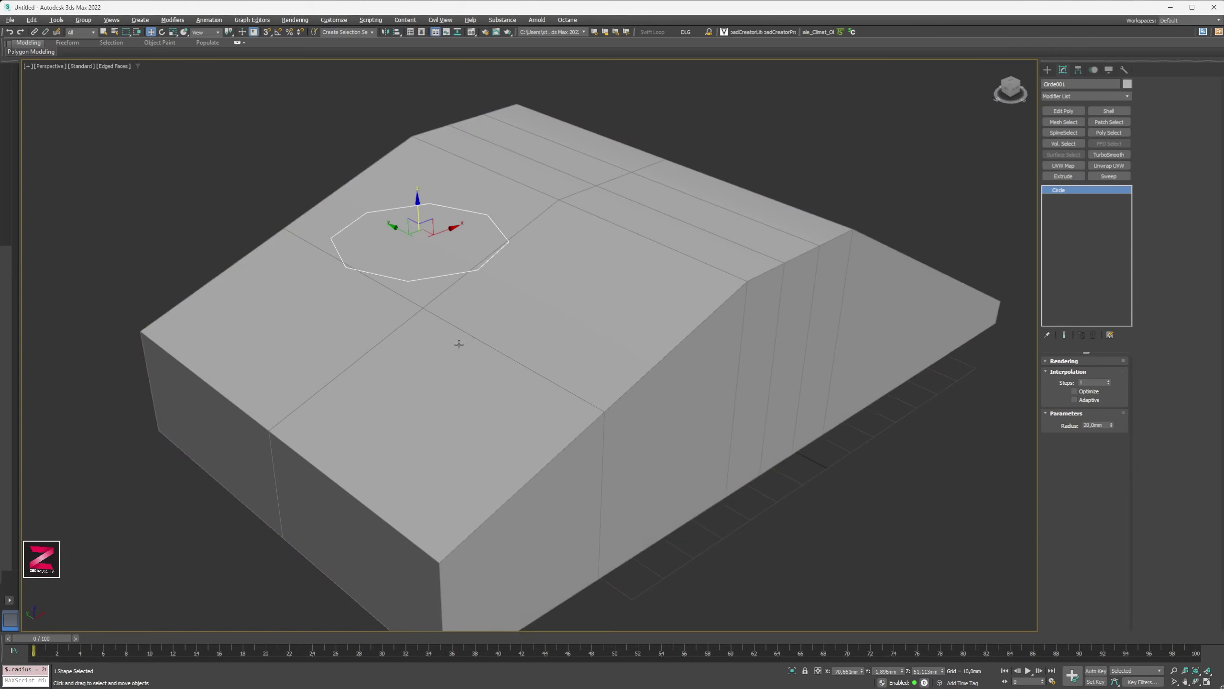
{"action": "middle_click_drag", "start_coordinate": [457, 342], "coordinate": [566, 520], "text": "alt"}
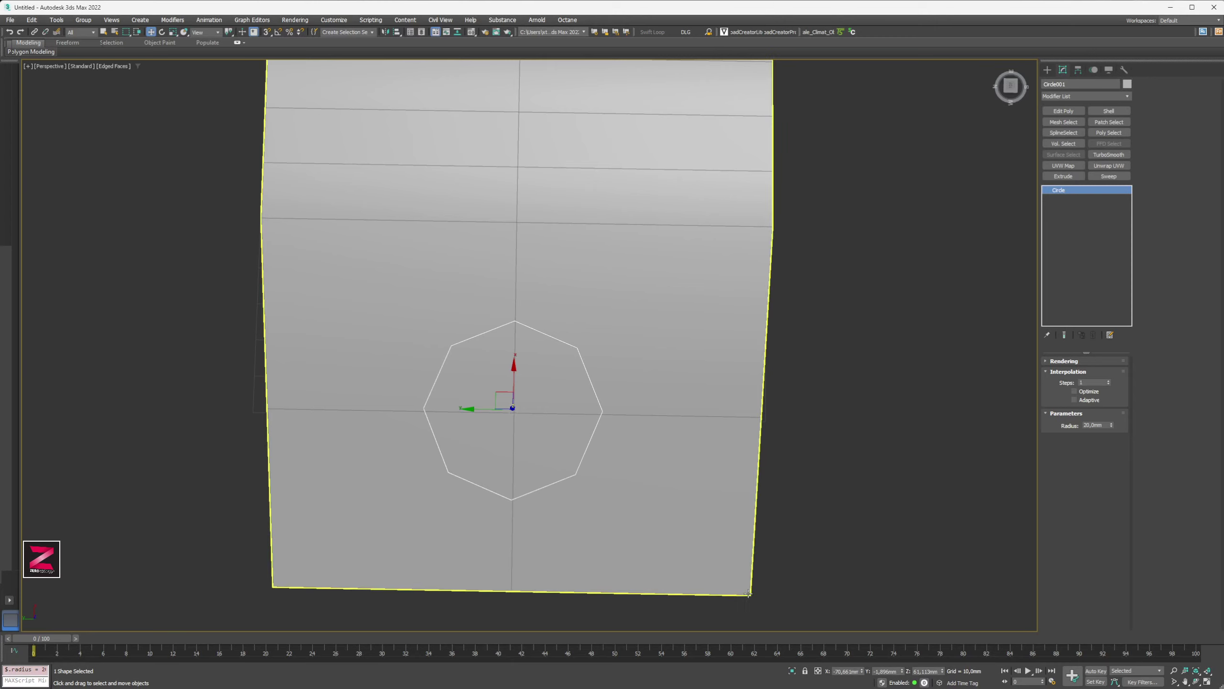
{"action": "scroll", "coordinate": [607, 462], "scroll_direction": "down", "scroll_amount": 3}
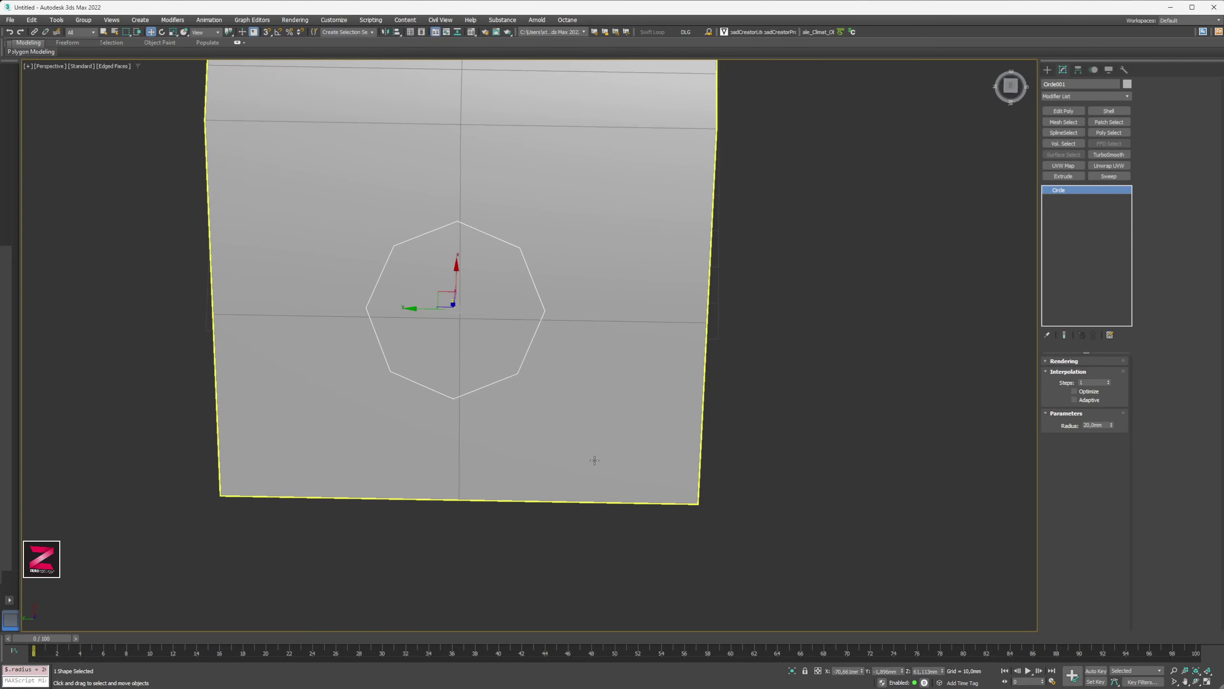
{"action": "middle_click_drag", "start_coordinate": [596, 459], "coordinate": [484, 301], "text": "alt"}
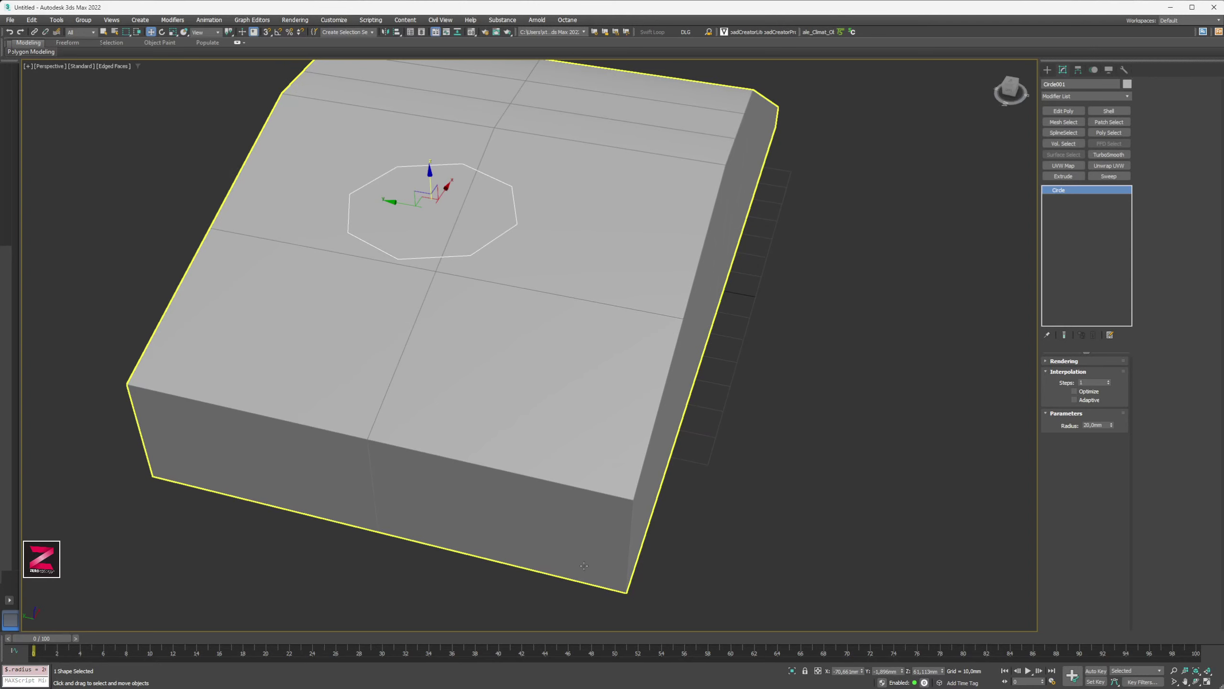
{"action": "mouse_move", "coordinate": [554, 459]}
{"action": "middle_mouse_down", "text": "alt"}
{"action": "mouse_move", "coordinate": [558, 481]}
{"action": "mouse_move", "coordinate": [523, 421]}
{"action": "mouse_move", "coordinate": [543, 459]}
{"action": "middle_mouse_up", "text": "alt"}
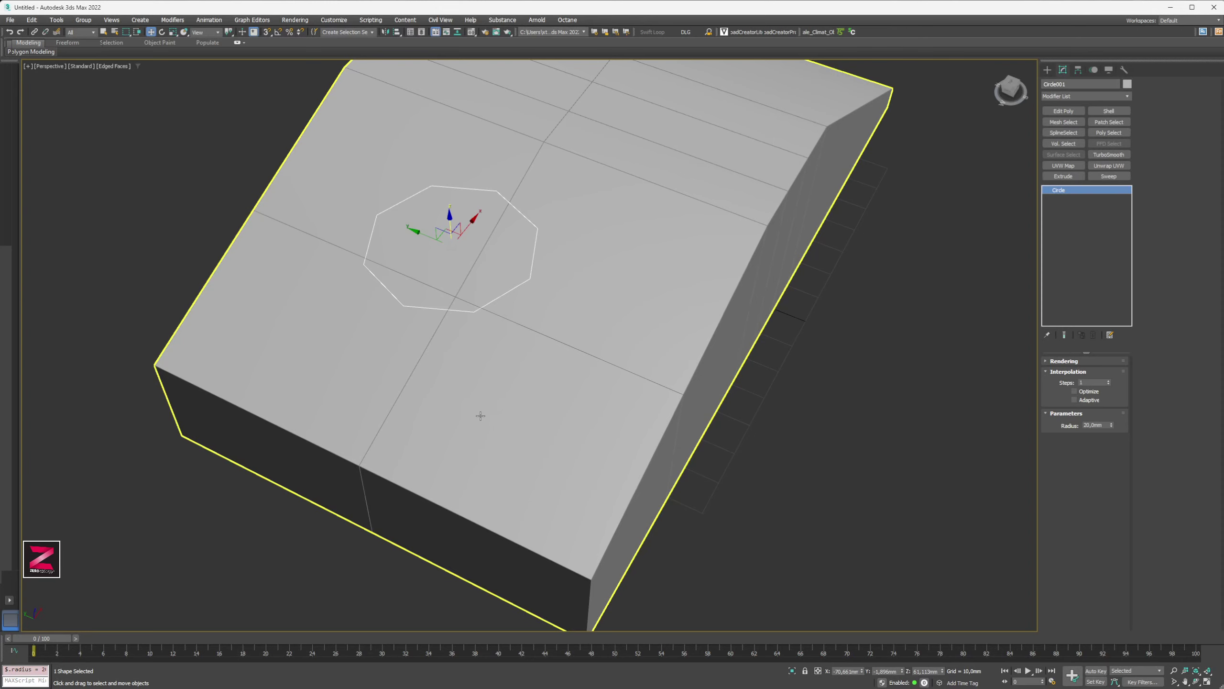
{"action": "middle_click_drag", "start_coordinate": [481, 416], "coordinate": [561, 428], "text": "alt"}
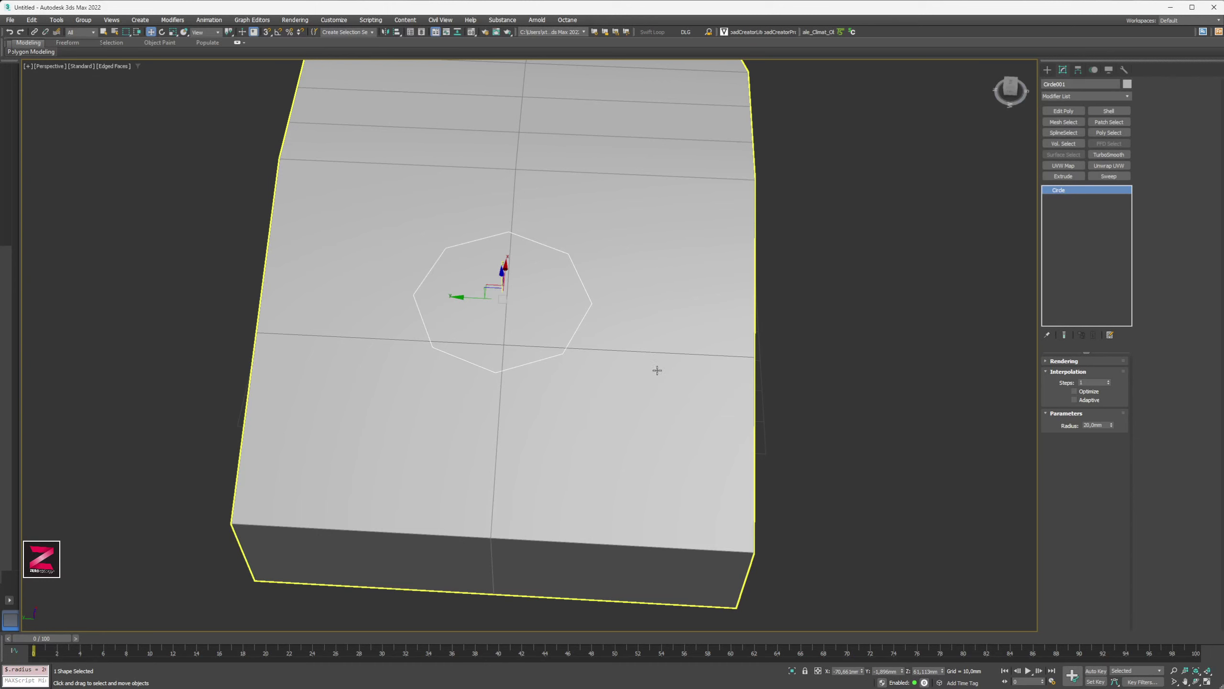
- Select Box001 instead of the circle and enter Edge sub-object mode
{"action": "left_click", "coordinate": [689, 319]}
{"action": "left_click", "coordinate": [748, 305]}
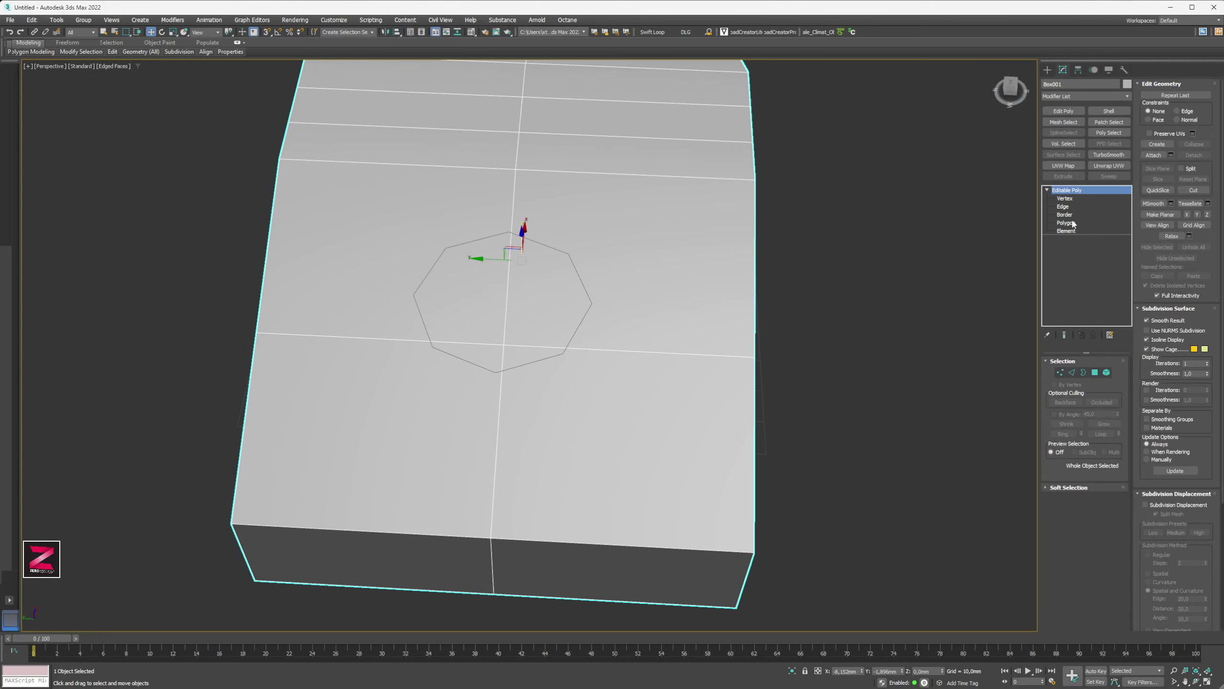
{"action": "left_click", "coordinate": [1066, 208]}
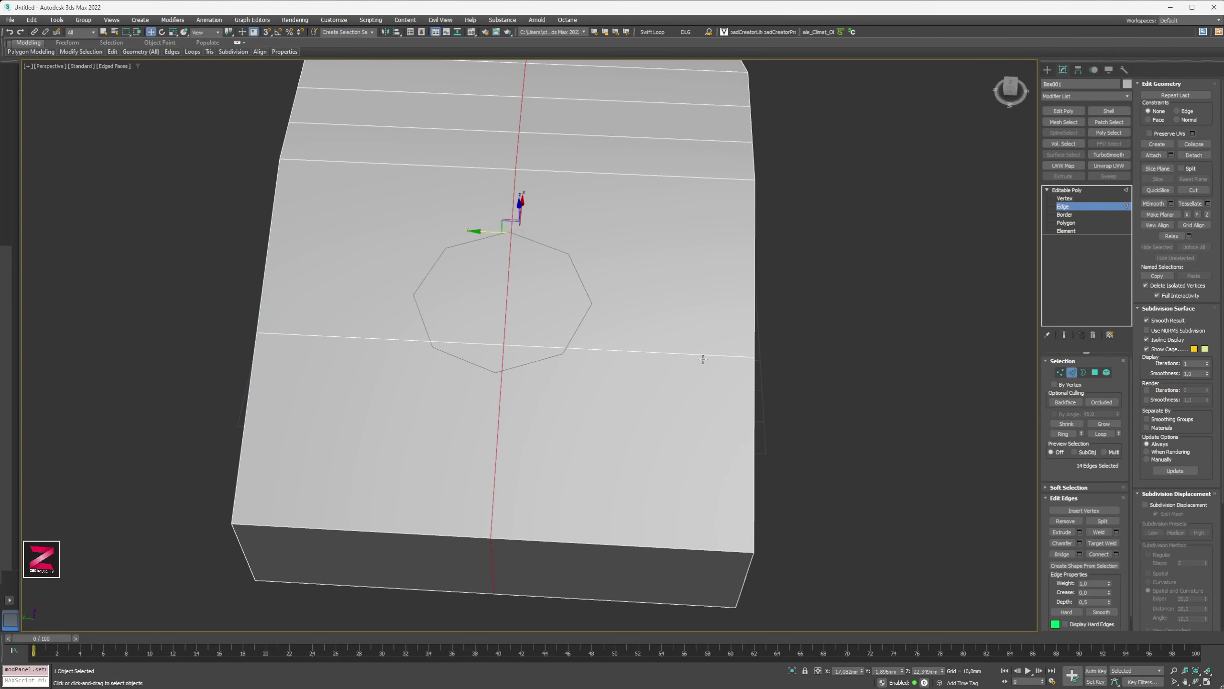
{"action": "left_click", "coordinate": [678, 355]}
{"action": "double_click", "coordinate": [678, 355]}
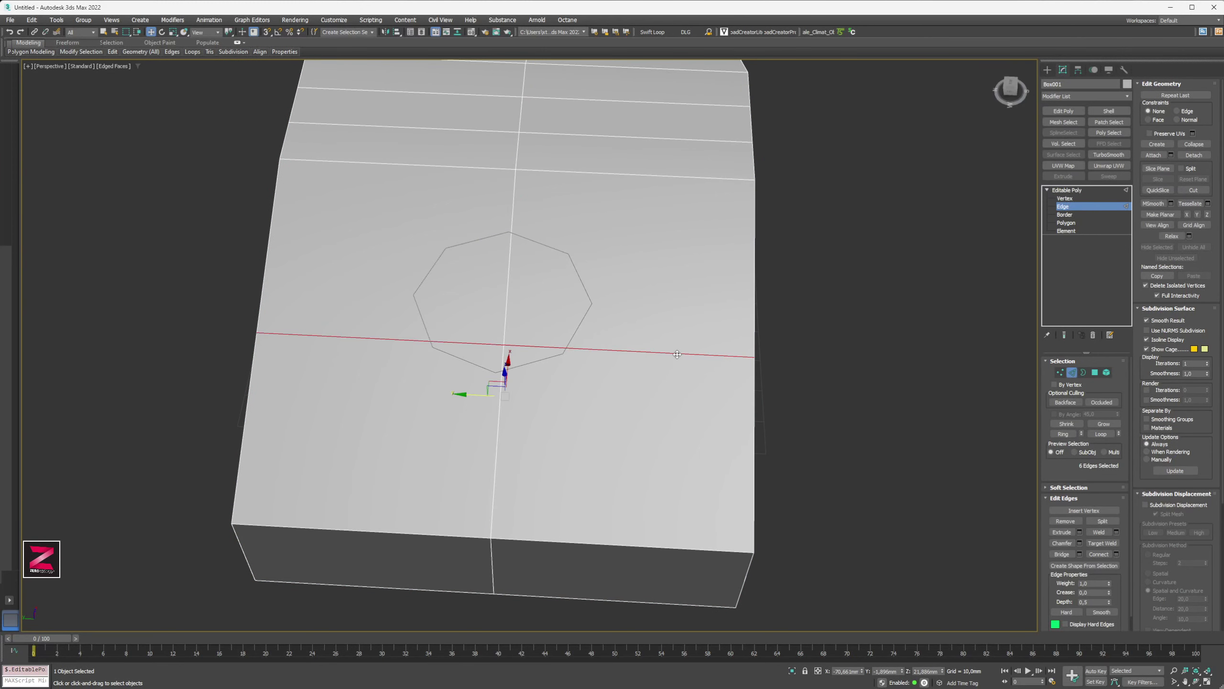
{"action": "left_click", "coordinate": [678, 355]}
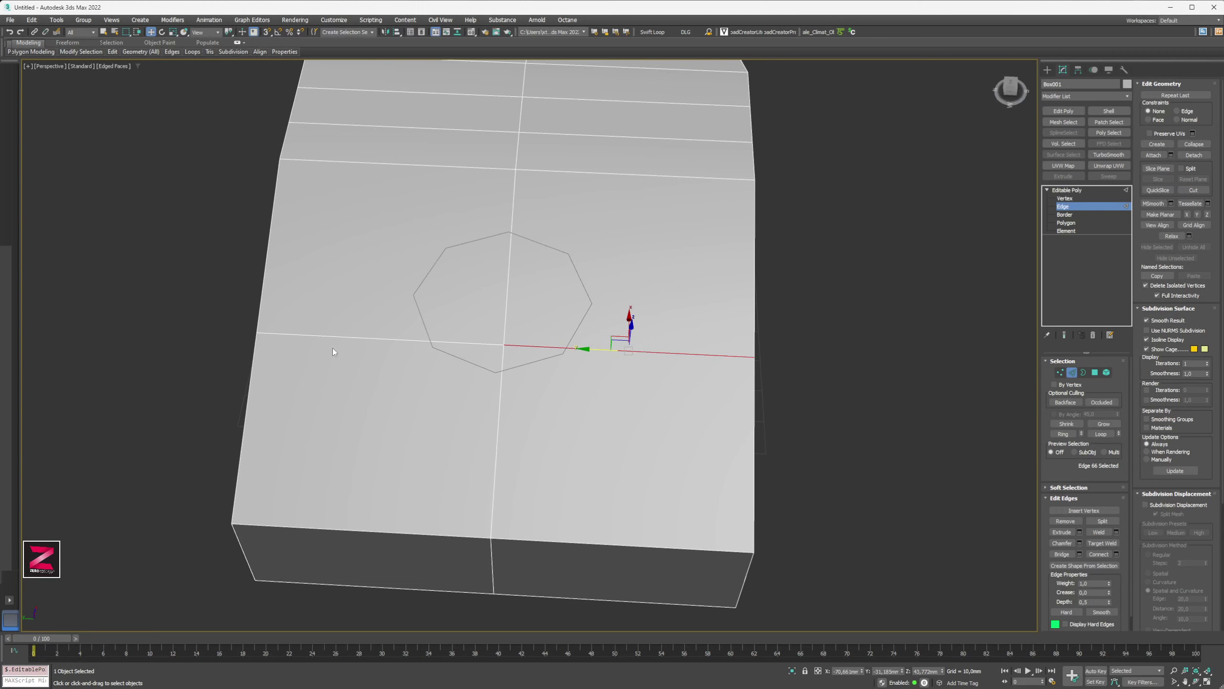
- Ring the edges left and right of the octagon and connect them with two segments
{"action": "left_click", "coordinate": [343, 337]}
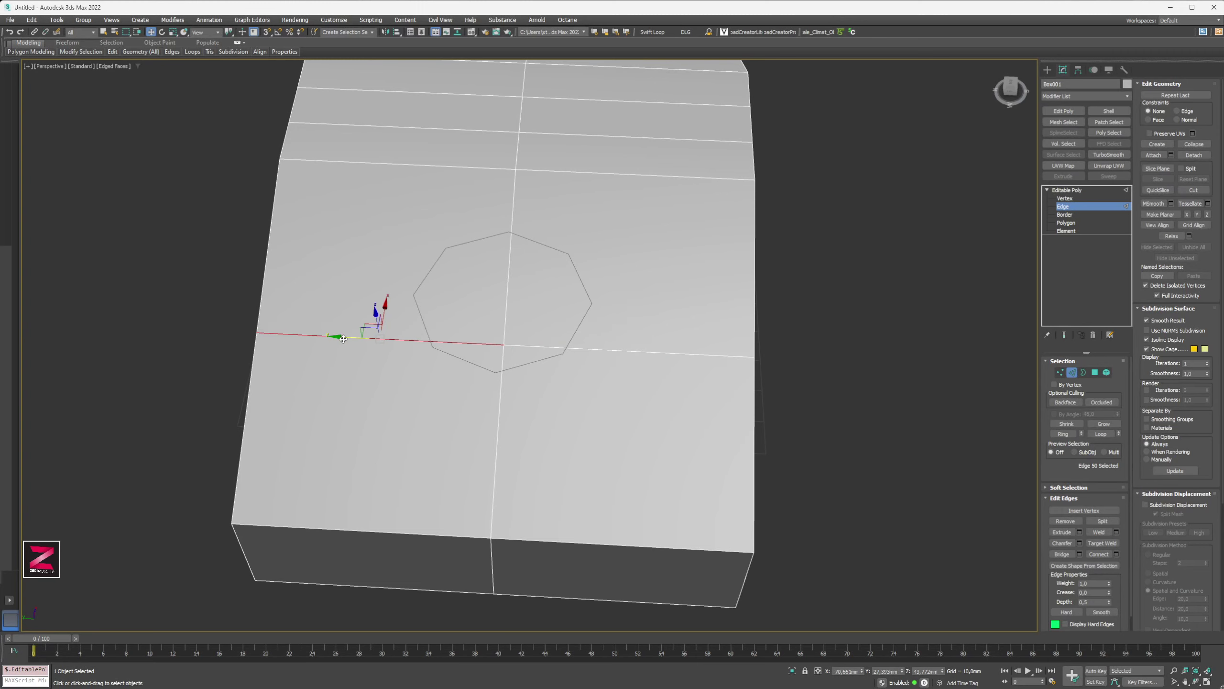
{"action": "left_click", "coordinate": [640, 354], "text": "ctrl"}
{"action": "left_click", "coordinate": [1063, 434]}
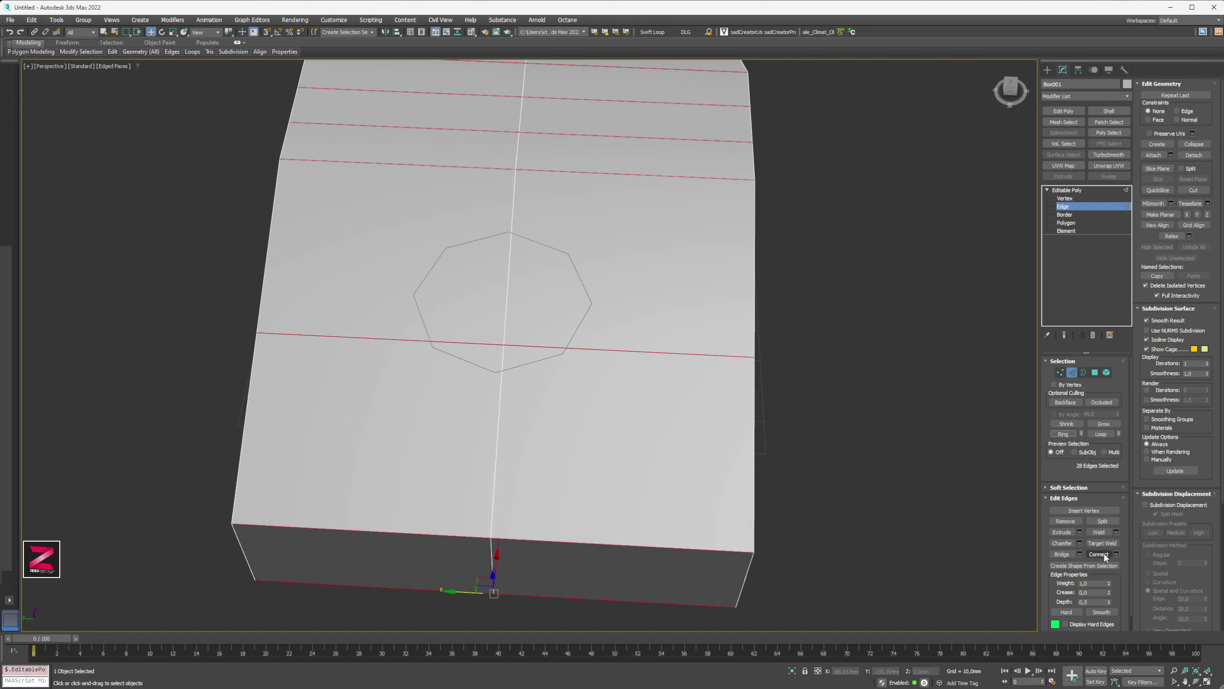
{"action": "left_click", "coordinate": [1117, 555]}
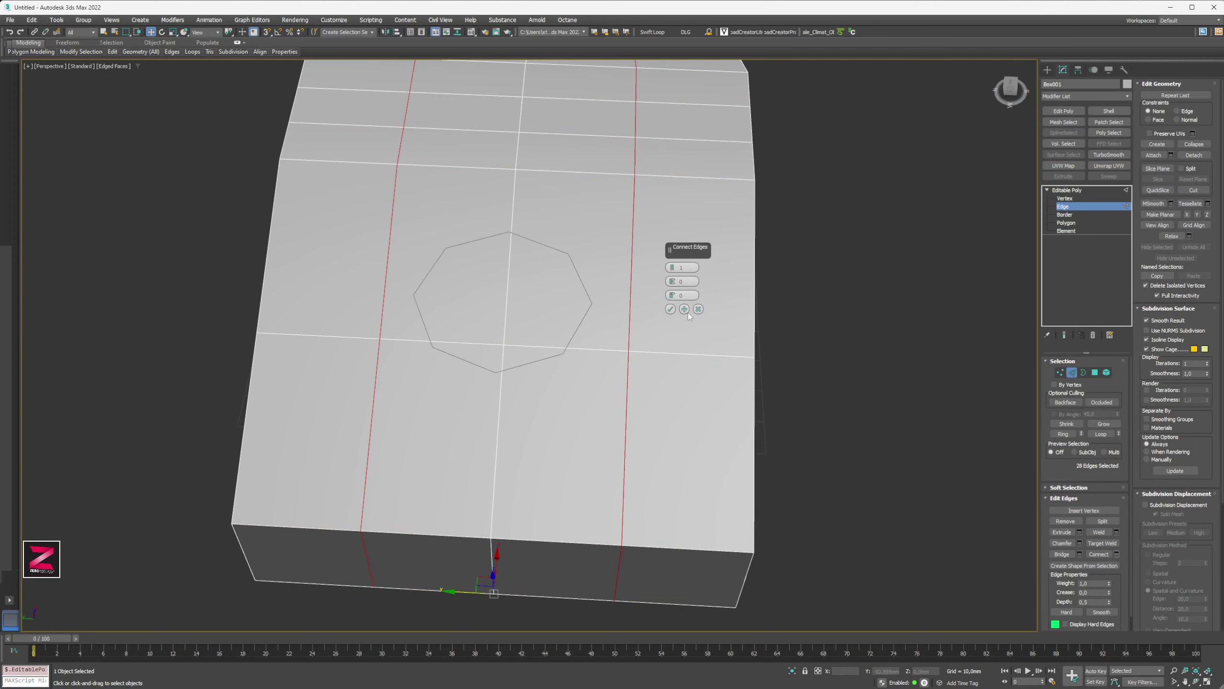
{"action": "middle_click_drag", "start_coordinate": [600, 331], "coordinate": [609, 376], "text": "alt"}
{"action": "left_click", "coordinate": [673, 309]}
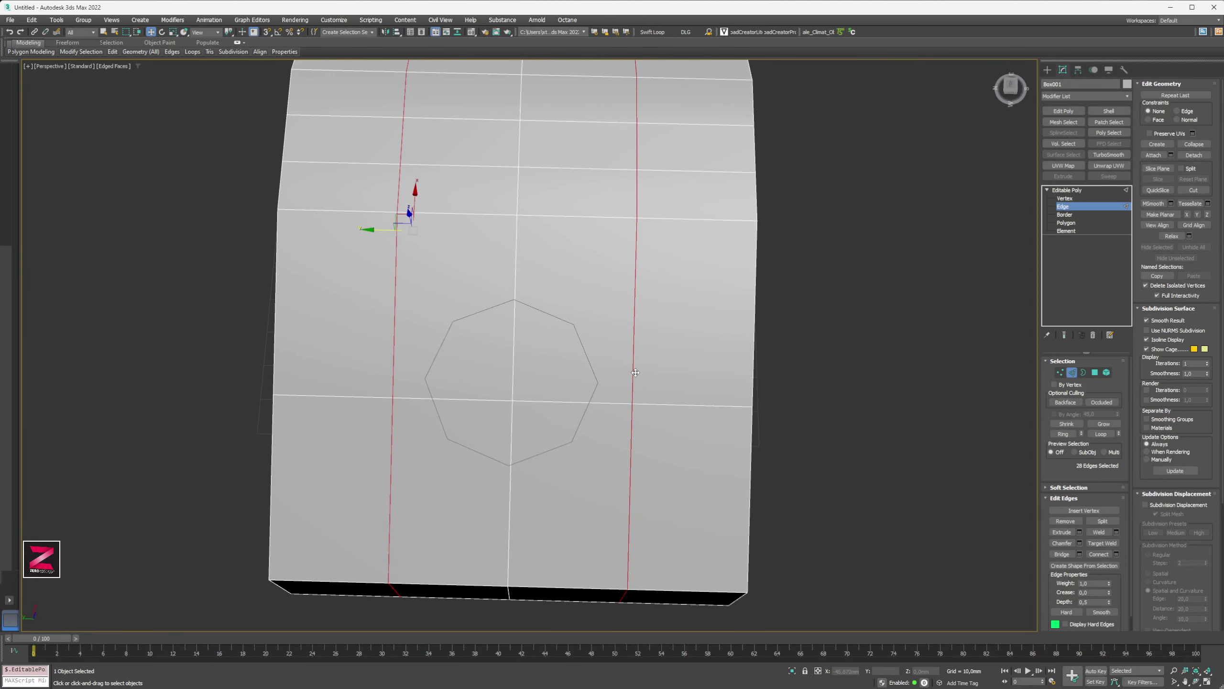
- Select two more edges on the box and expand them into full rings
{"action": "middle_click_drag", "start_coordinate": [626, 370], "coordinate": [533, 371], "text": "alt"}
{"action": "middle_click_drag", "start_coordinate": [533, 312], "coordinate": [666, 414]}
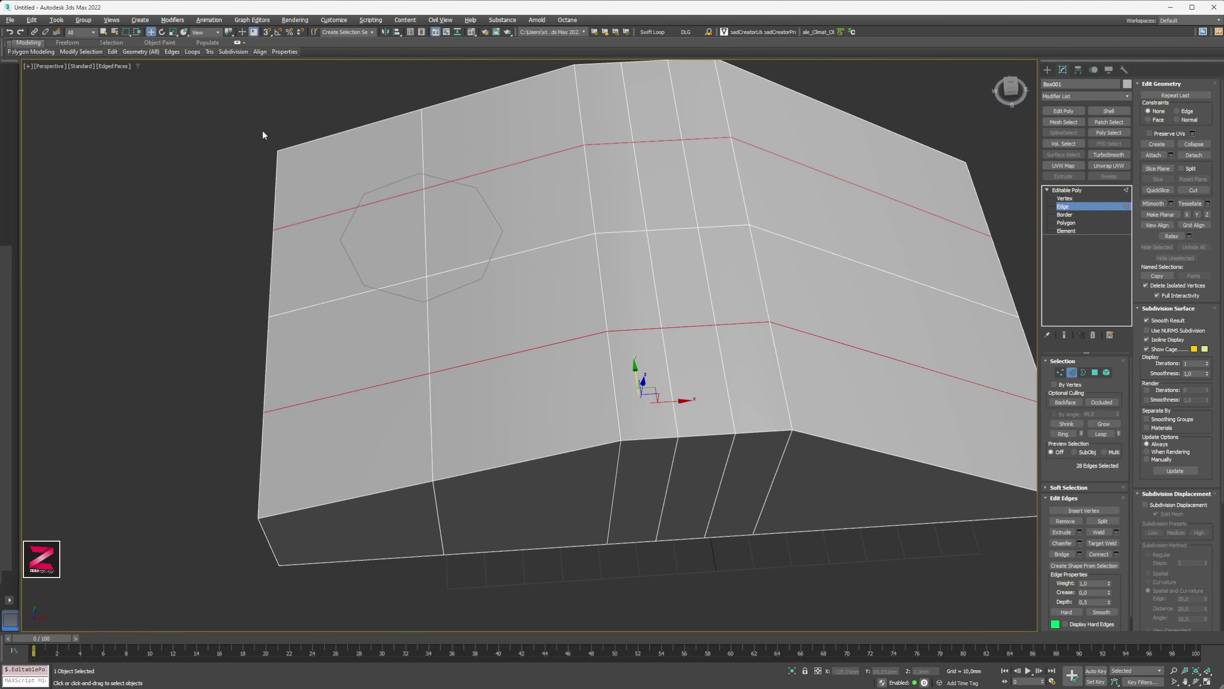
{"action": "left_click", "coordinate": [535, 249]}
{"action": "left_click", "coordinate": [347, 295], "text": "ctrl"}
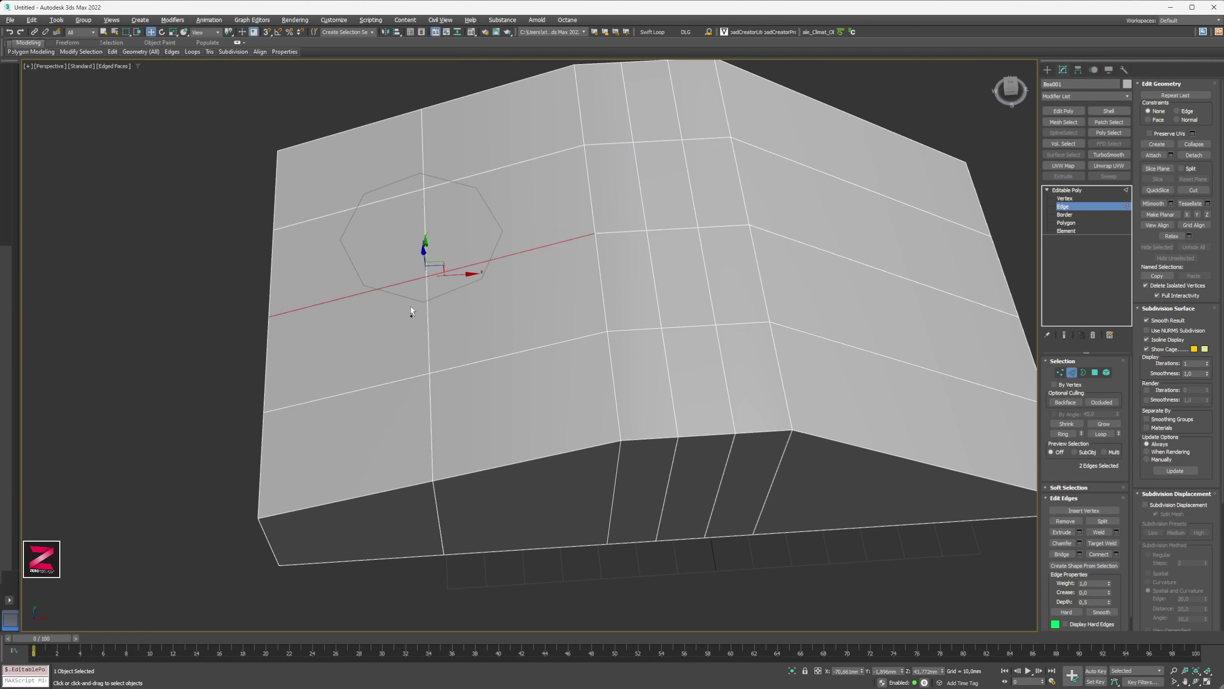
{"action": "left_click", "coordinate": [1067, 432]}
{"action": "middle_click_drag", "start_coordinate": [514, 386], "coordinate": [588, 419], "text": "alt"}
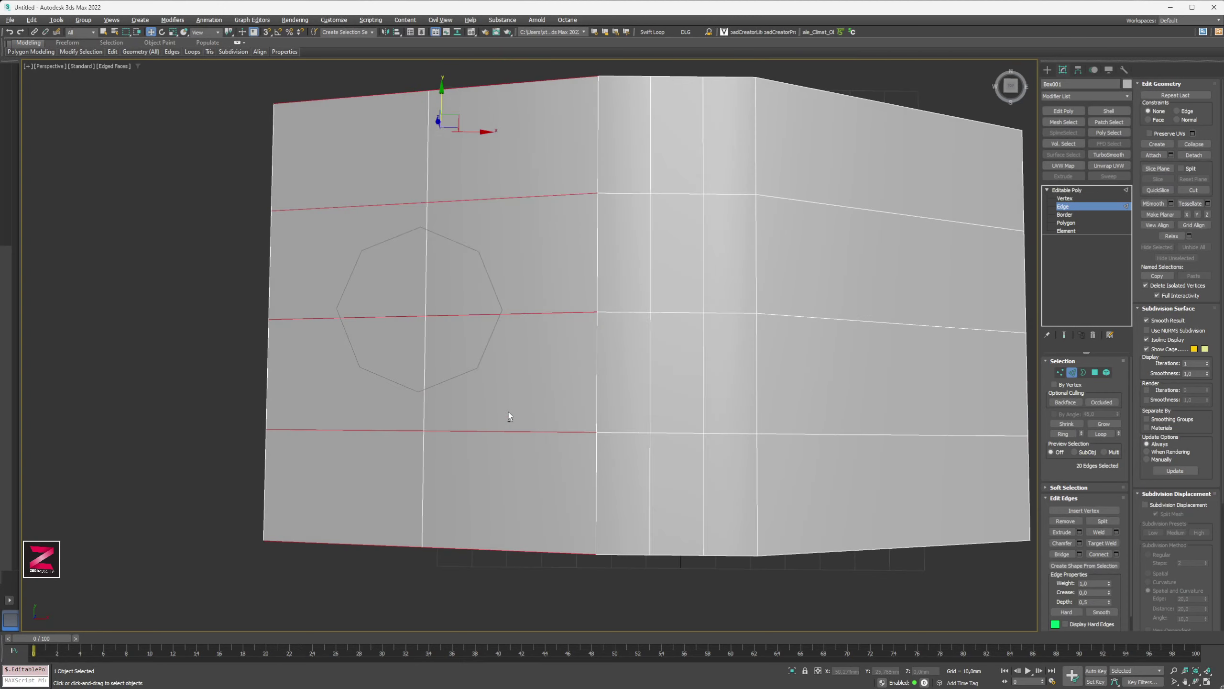
- Start Connect Edges on the rings and try Pinch and Slide values in top view
{"action": "left_click", "coordinate": [1117, 554]}
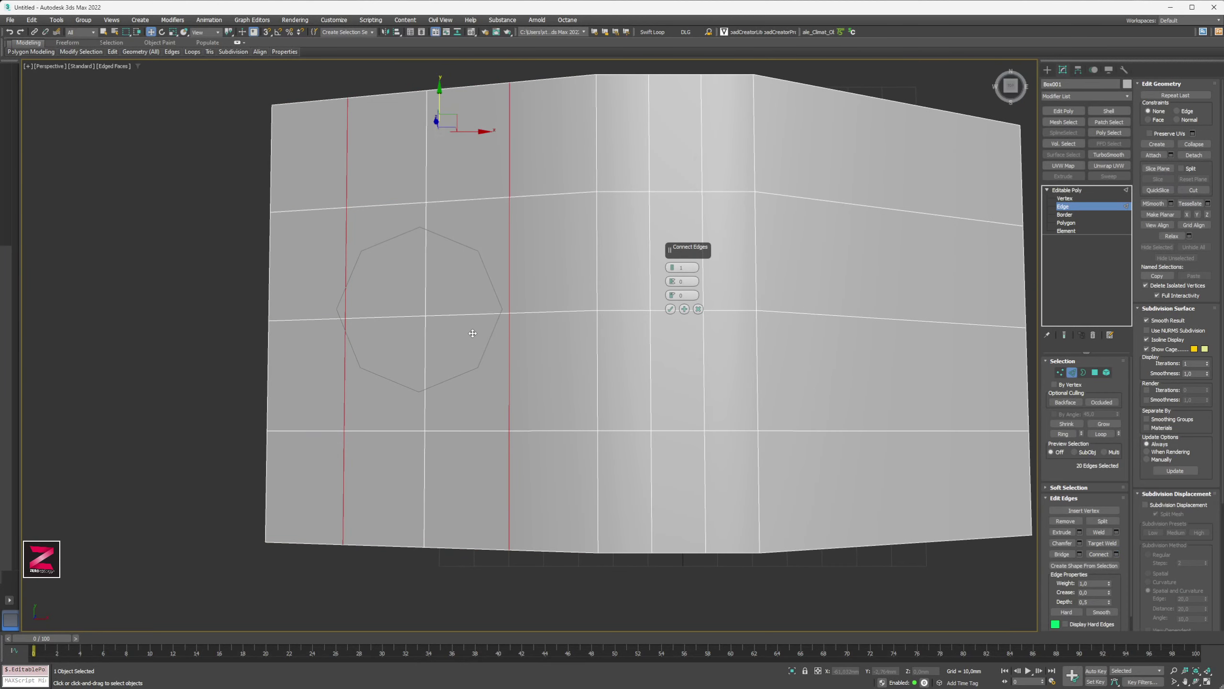
{"action": "middle_click_drag", "start_coordinate": [472, 333], "coordinate": [558, 328], "text": "alt"}
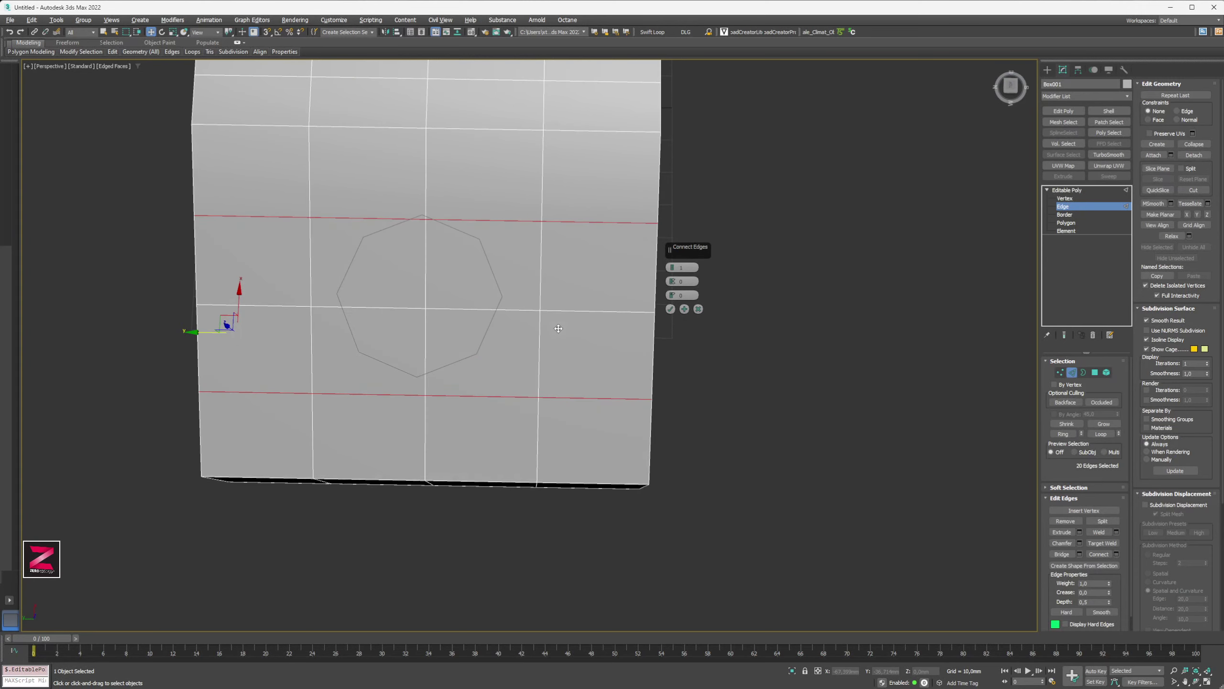
{"action": "key", "text": "t"}
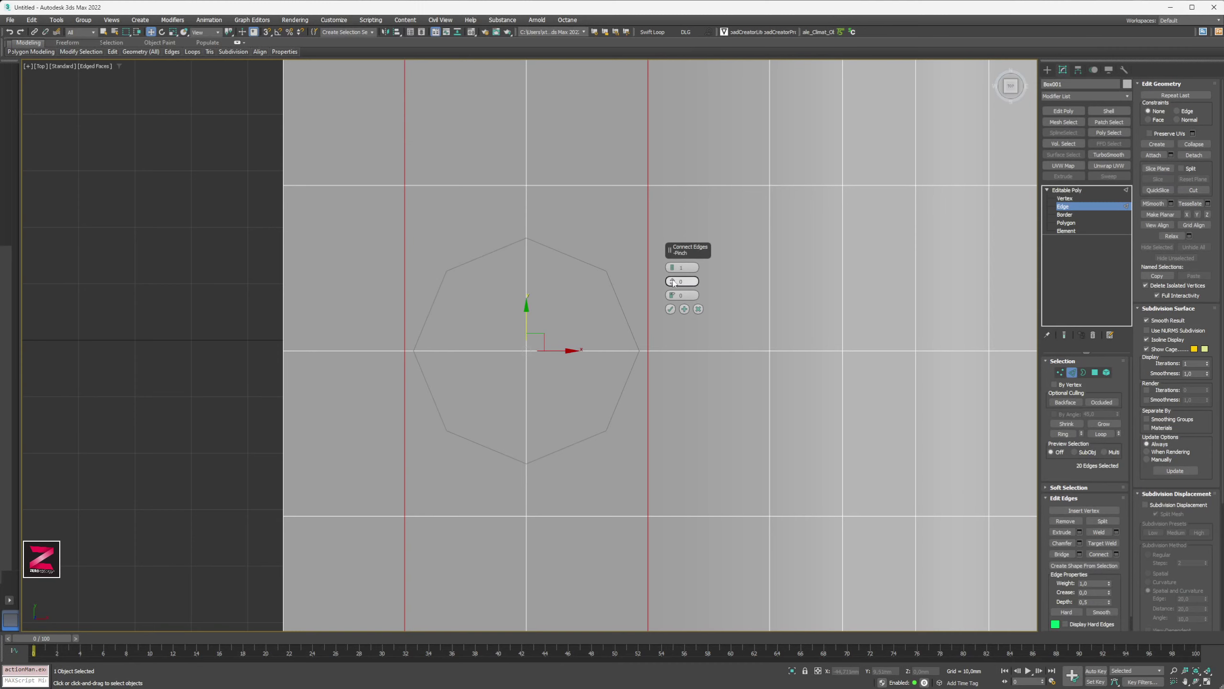
{"action": "left_click_drag", "start_coordinate": [673, 283], "coordinate": [674, 265]}
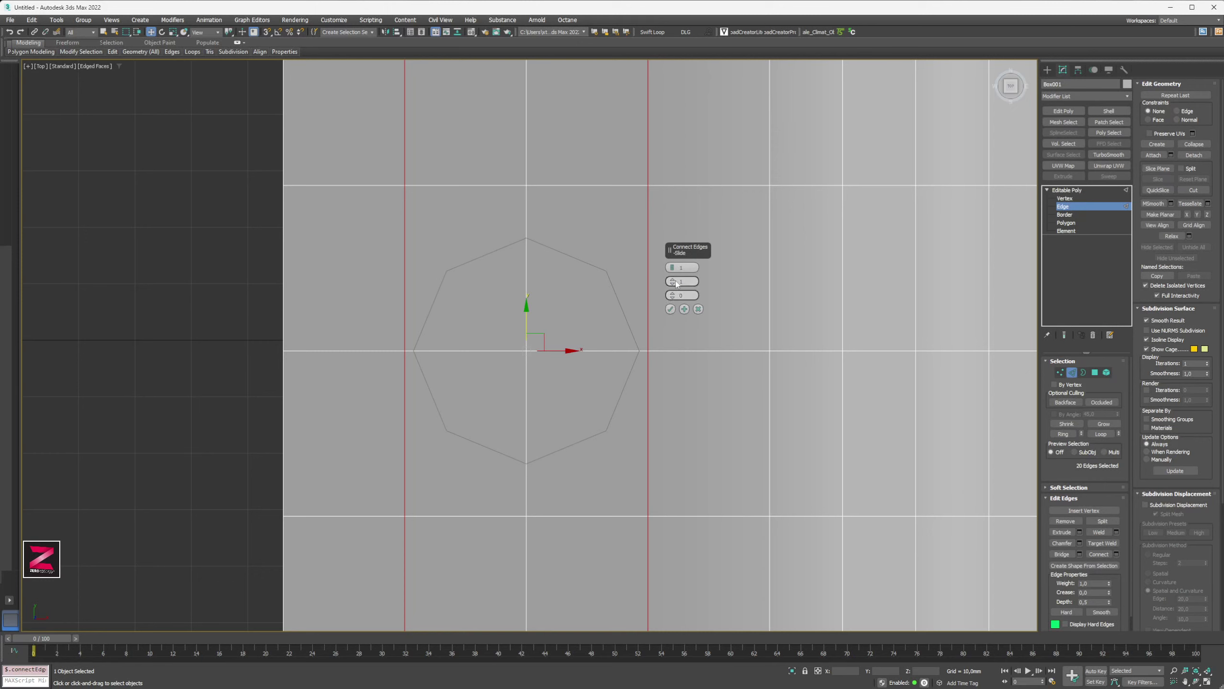
{"action": "left_click_drag", "start_coordinate": [674, 296], "coordinate": [677, 80]}
- Reset Pinch and Slide to 0 and accept the new connecting edge loops
{"action": "right_click", "coordinate": [671, 297]}
{"action": "left_click_drag", "start_coordinate": [670, 531], "coordinate": [659, 253]}
{"action": "right_click", "coordinate": [670, 282]}
{"action": "left_click", "coordinate": [670, 281]}
{"action": "mouse_move", "coordinate": [674, 297]}
{"action": "left_mouse_down"}
{"action": "mouse_move", "coordinate": [669, 281]}
{"action": "mouse_move", "coordinate": [663, 311]}
{"action": "left_mouse_up"}
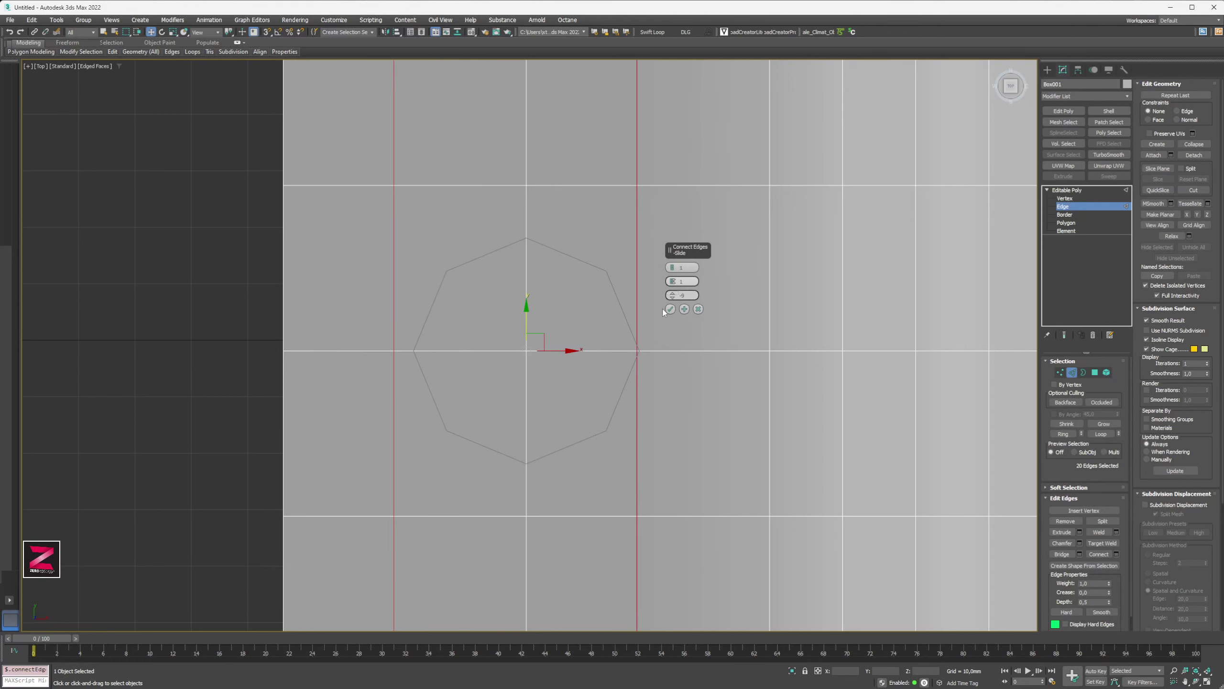
{"action": "key", "text": "ctrl+z"}
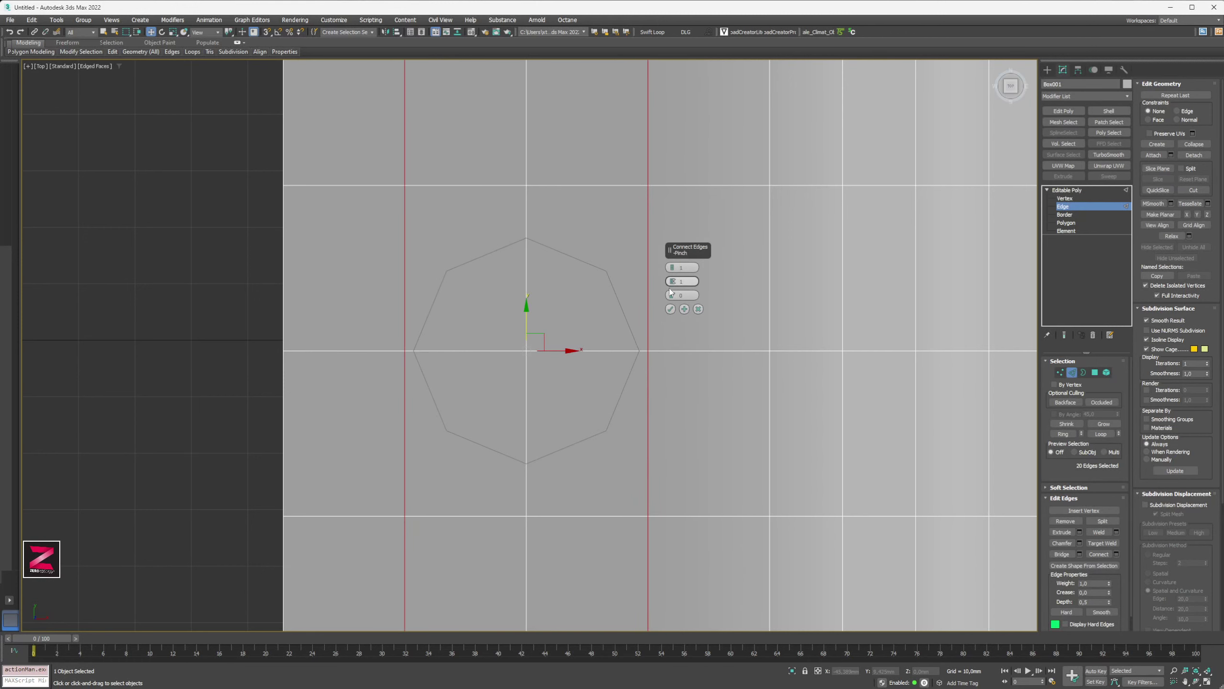
{"action": "left_click", "coordinate": [670, 309]}
{"action": "middle_click_drag", "start_coordinate": [596, 411], "coordinate": [588, 335], "text": "alt"}
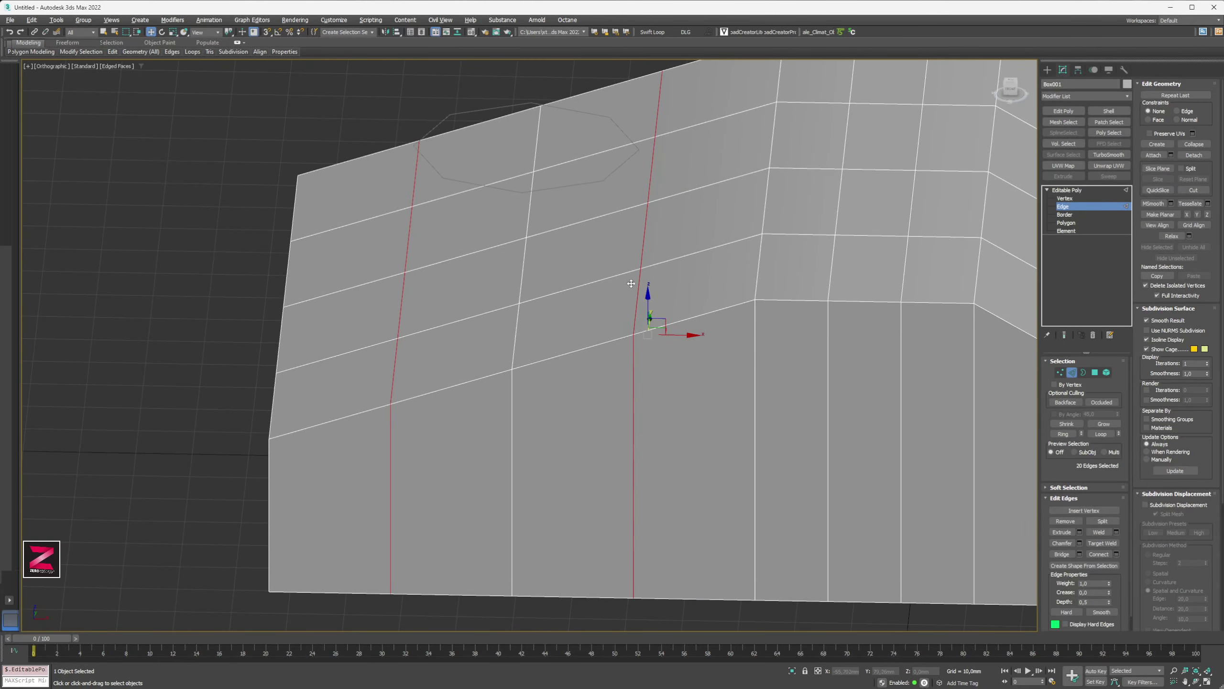
- Select the edge loop right of the octagon, trying and undoing a move
{"action": "double_click", "coordinate": [634, 321]}
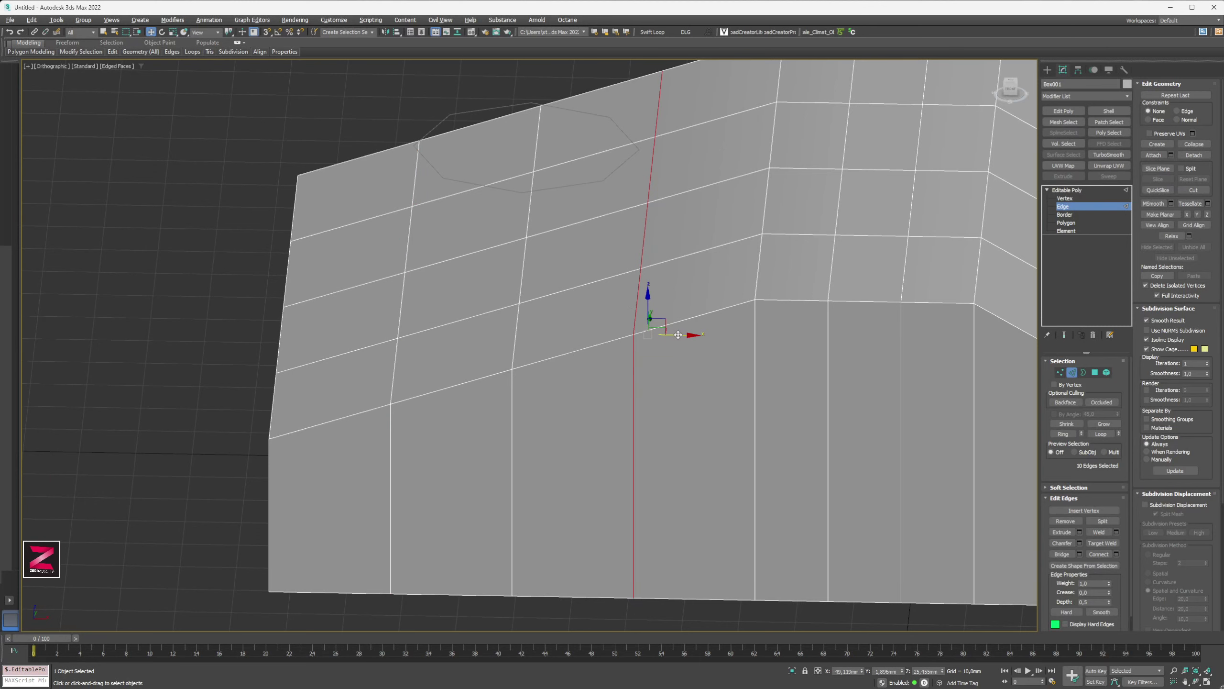
{"action": "middle_click_drag", "start_coordinate": [676, 376], "coordinate": [583, 350], "text": "alt"}
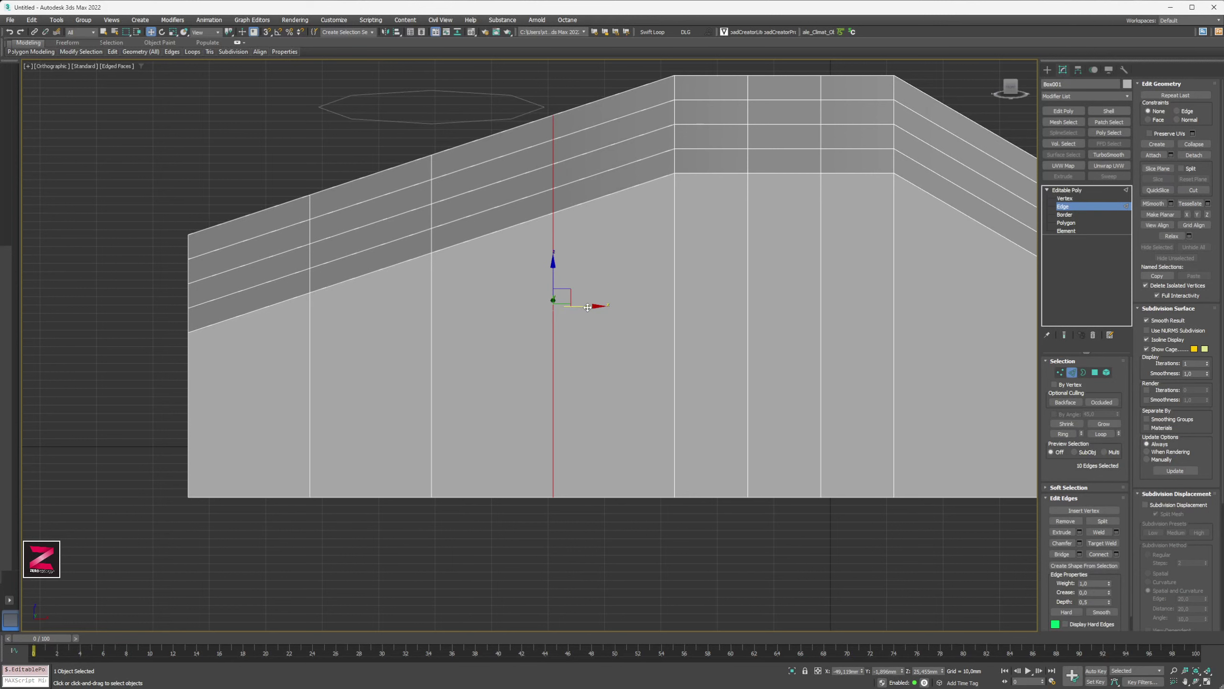
{"action": "left_click_drag", "start_coordinate": [588, 307], "coordinate": [631, 307]}
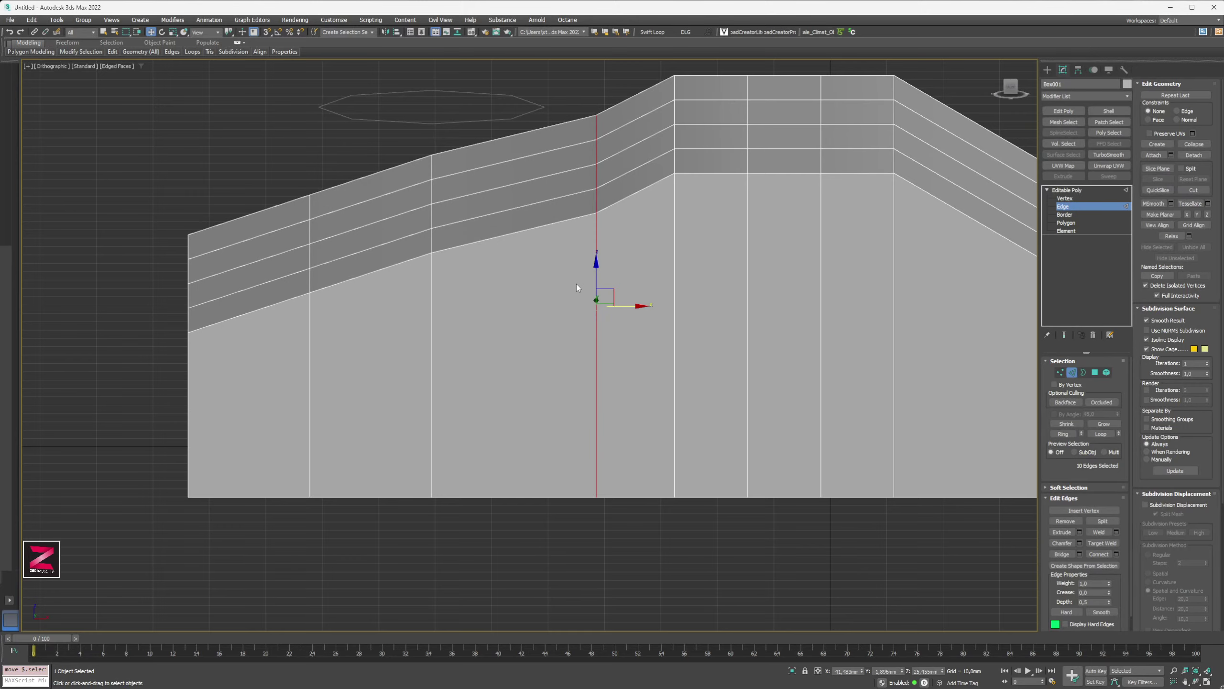
{"action": "key", "text": "ctrl+z"}
{"action": "middle_click_drag", "start_coordinate": [585, 253], "coordinate": [581, 314]}
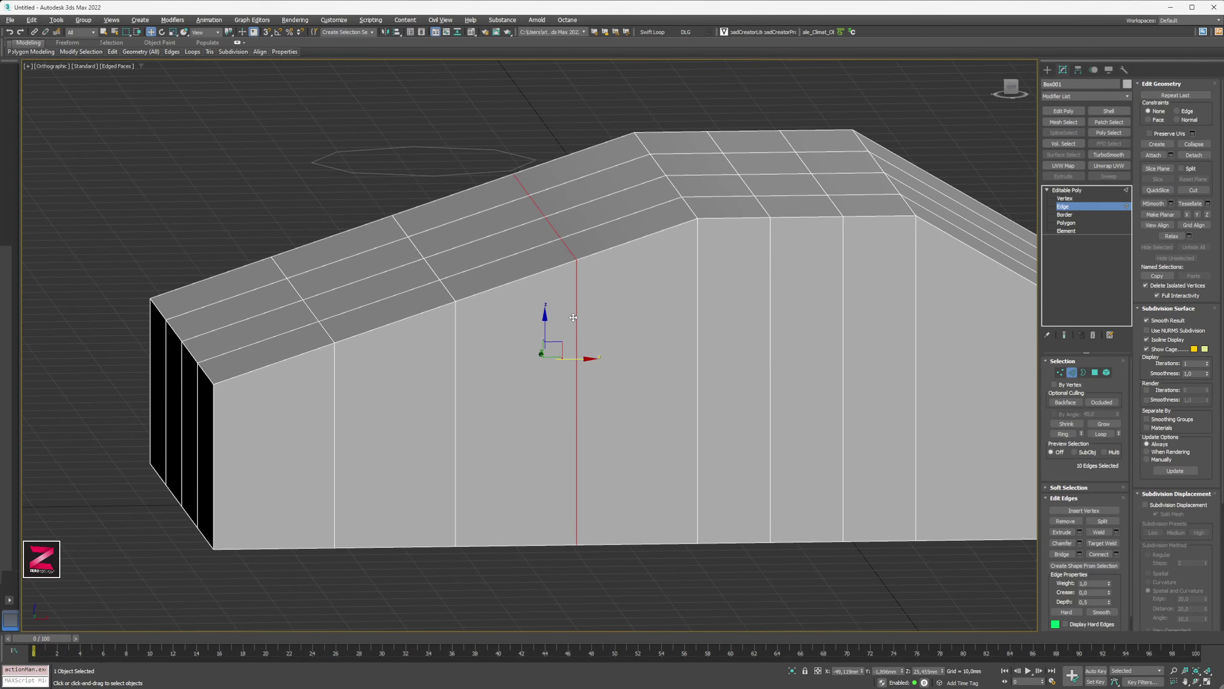
- Make the Front viewport active and maximize it
{"action": "key", "text": "alt+w"}
{"action": "right_click", "coordinate": [685, 254]}
{"action": "key", "text": "alt+w"}
{"action": "scroll", "coordinate": [554, 312], "scroll_direction": "up", "scroll_amount": 5}
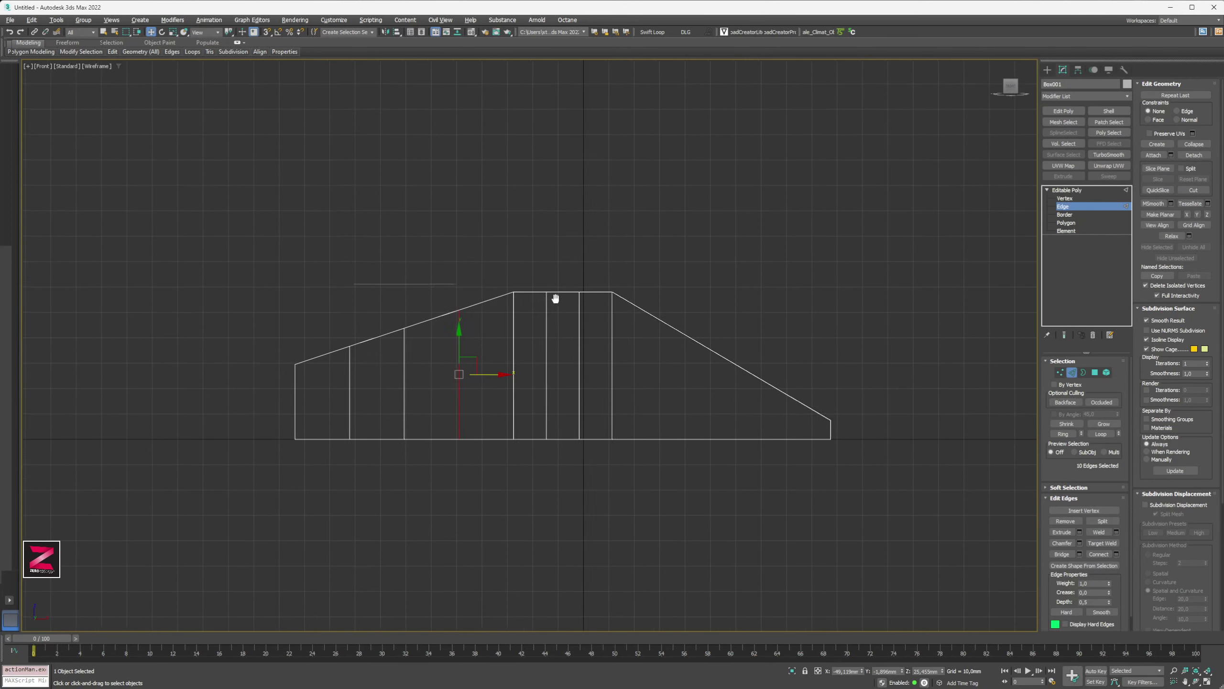
{"action": "scroll", "coordinate": [552, 310], "scroll_direction": "down", "scroll_amount": 2}
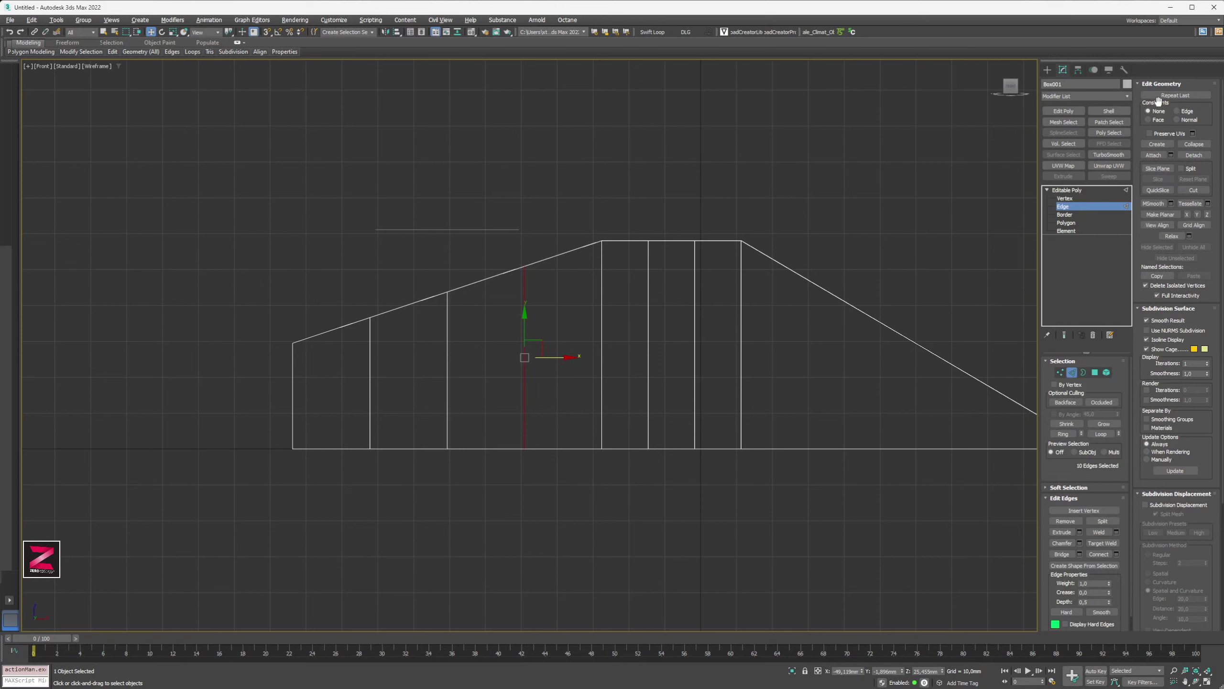
- Set Constraints to Edge and slide the edge loop right along the roof
{"action": "left_click", "coordinate": [1185, 111]}
{"action": "mouse_move", "coordinate": [556, 357]}
{"action": "left_mouse_down"}
{"action": "mouse_move", "coordinate": [592, 357]}
{"action": "mouse_move", "coordinate": [579, 357]}
{"action": "left_mouse_up"}
{"action": "key", "text": "ctrl+z"}
{"action": "scroll", "coordinate": [539, 266], "scroll_direction": "up", "scroll_amount": 3}
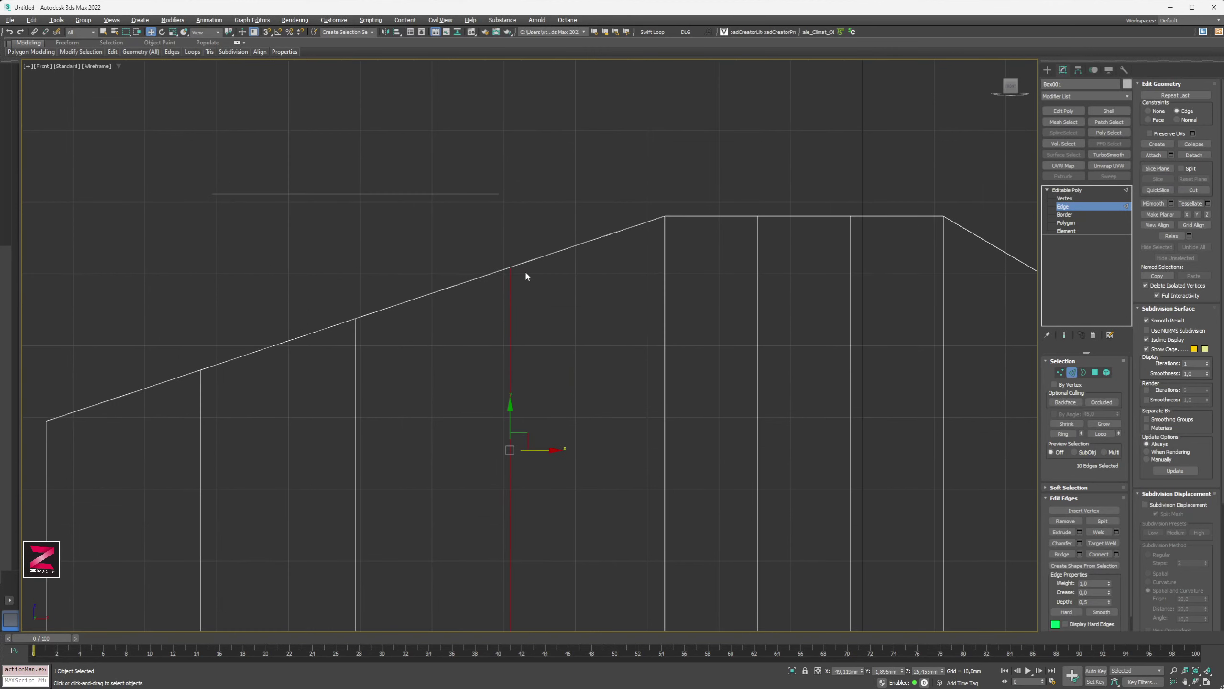
{"action": "left_click_drag", "start_coordinate": [552, 446], "coordinate": [578, 444]}
- Select another edge loop on the left and slide it left along the surface
{"action": "middle_click_drag", "start_coordinate": [352, 431], "coordinate": [493, 238]}
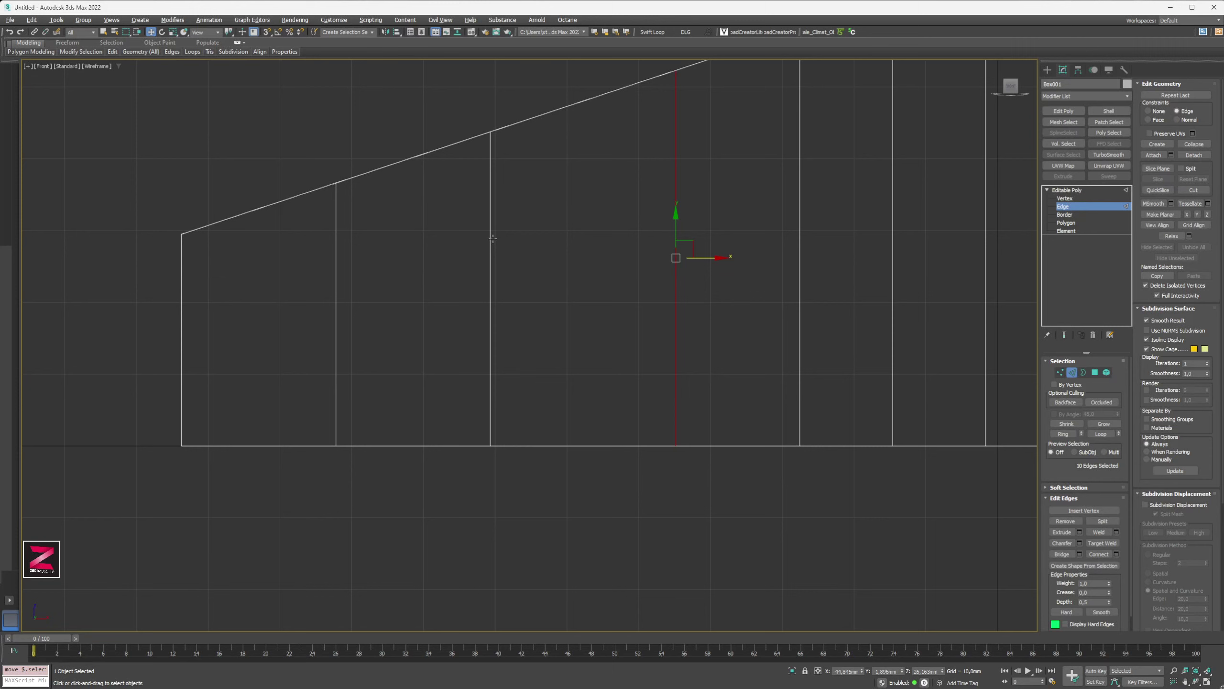
{"action": "left_click", "coordinate": [338, 287]}
{"action": "middle_click_drag", "start_coordinate": [338, 286], "coordinate": [388, 292], "text": "alt"}
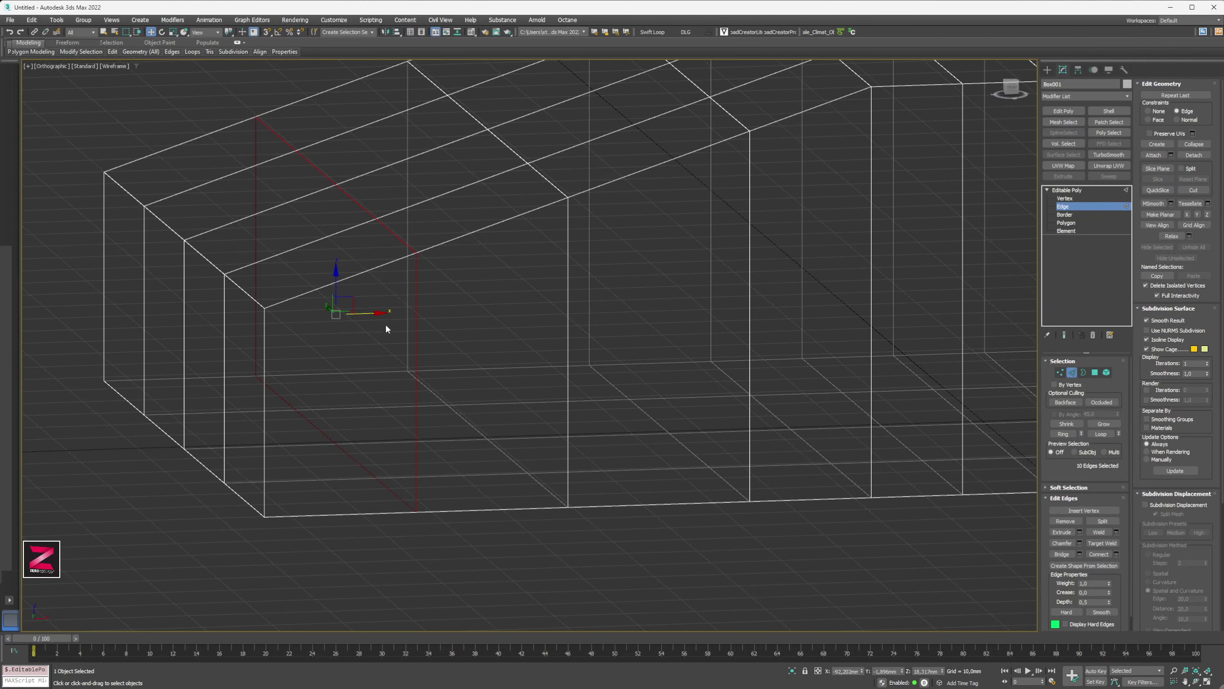
{"action": "left_click_drag", "start_coordinate": [375, 312], "coordinate": [336, 321]}
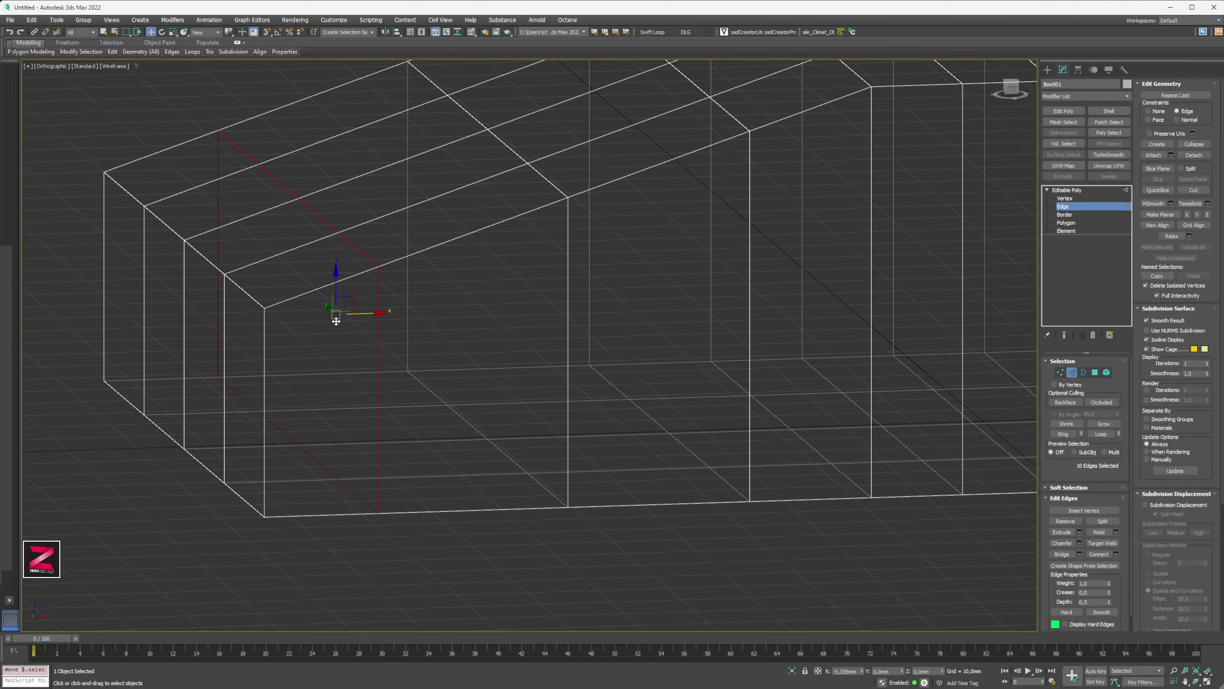
- Set Constraints back to None and return to a shaded perspective view with edges
{"action": "left_click", "coordinate": [1151, 112]}
{"action": "scroll", "coordinate": [456, 262], "scroll_direction": "down", "scroll_amount": 2}
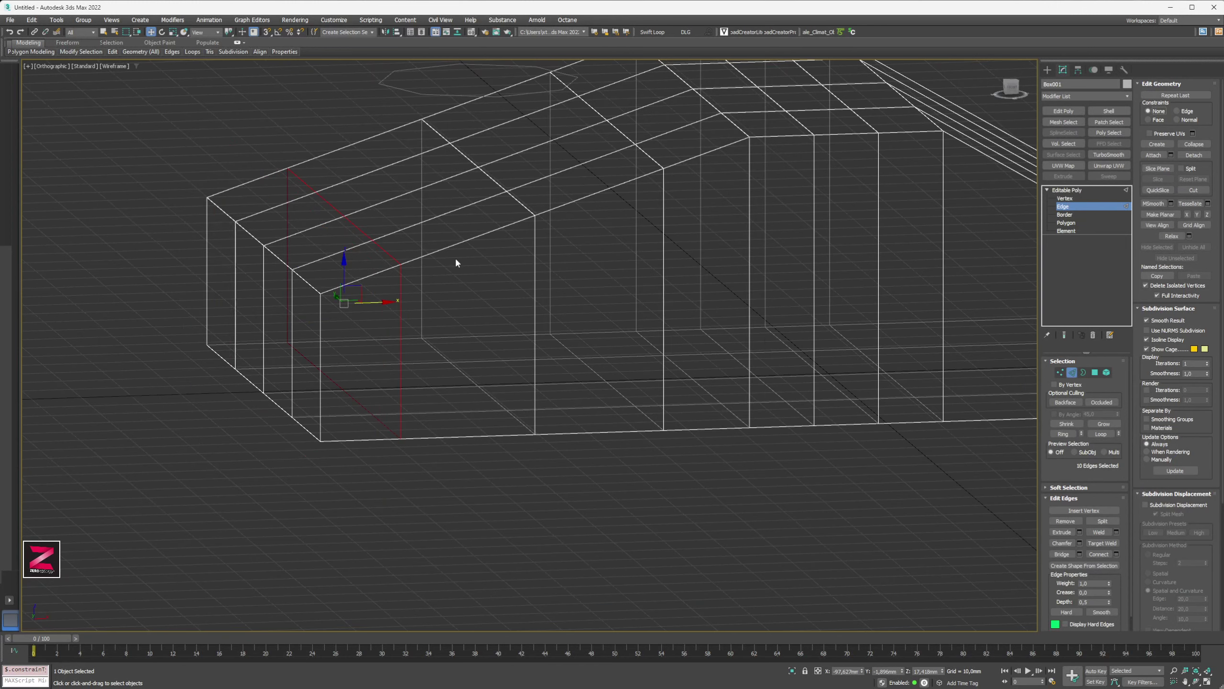
{"action": "middle_click_drag", "start_coordinate": [438, 280], "coordinate": [449, 290], "text": "alt"}
{"action": "key", "text": "p"}
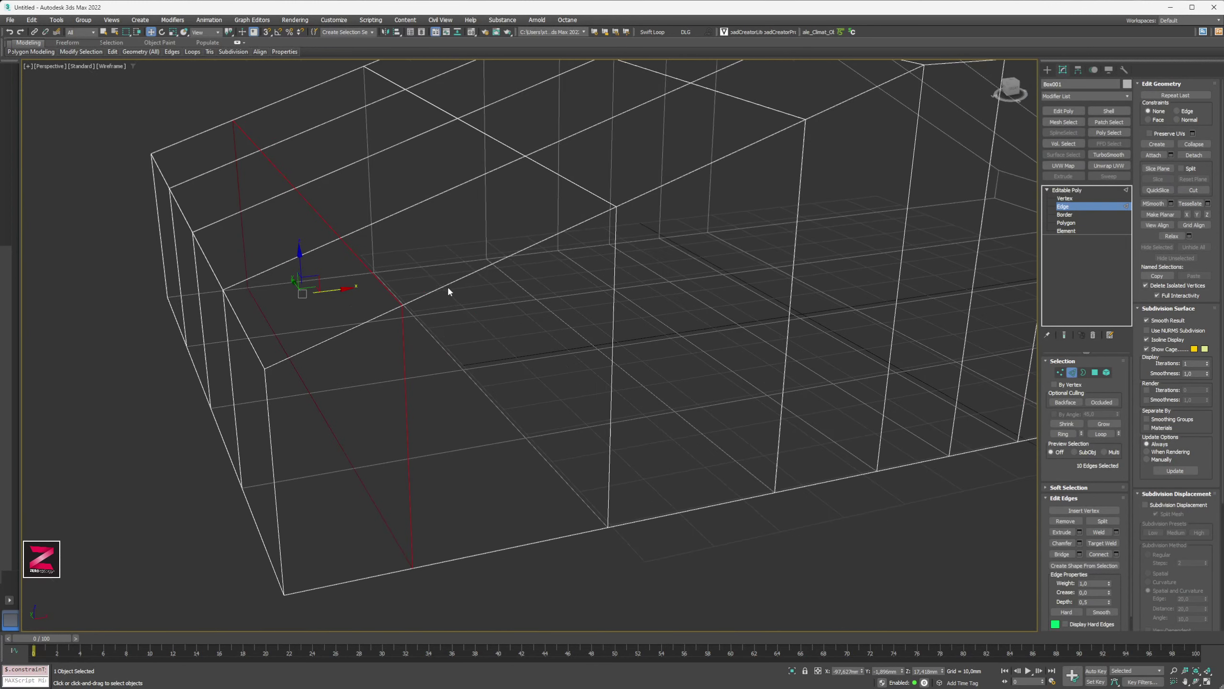
{"action": "scroll", "coordinate": [461, 285], "scroll_direction": "up", "scroll_amount": 2}
{"action": "key", "text": "F3"}
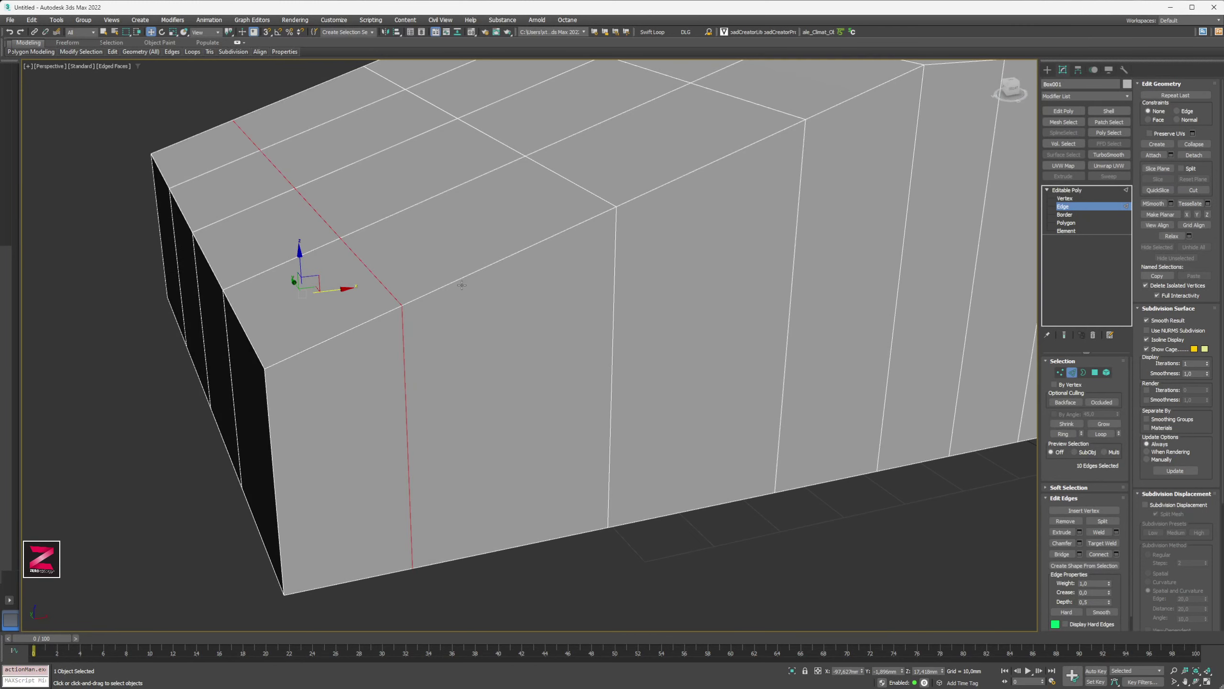
{"action": "scroll", "coordinate": [475, 282], "scroll_direction": "up", "scroll_amount": 3}
{"action": "middle_click_drag", "start_coordinate": [456, 215], "coordinate": [543, 353]}
{"action": "scroll", "coordinate": [523, 333], "scroll_direction": "down", "scroll_amount": 2}
- In top view, select the four polygons beneath the octagon
{"action": "key", "text": "t"}
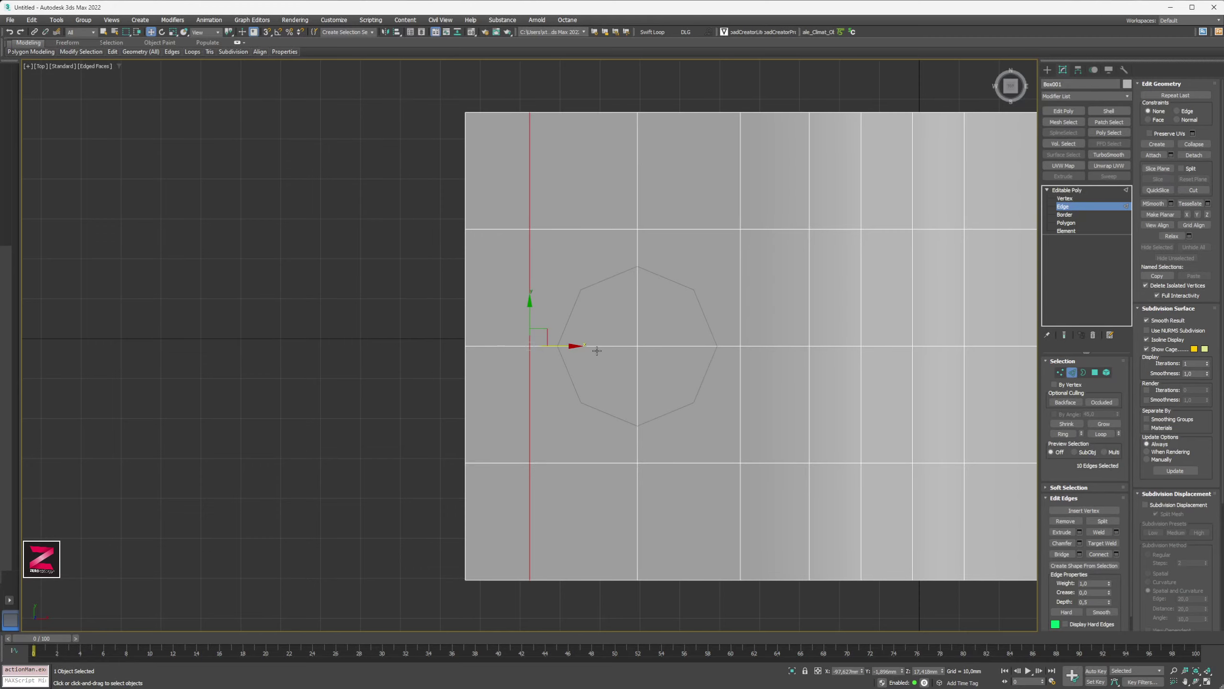
{"action": "scroll", "coordinate": [642, 362], "scroll_direction": "up", "scroll_amount": 5}
{"action": "scroll", "coordinate": [642, 363], "scroll_direction": "down", "scroll_amount": 2}
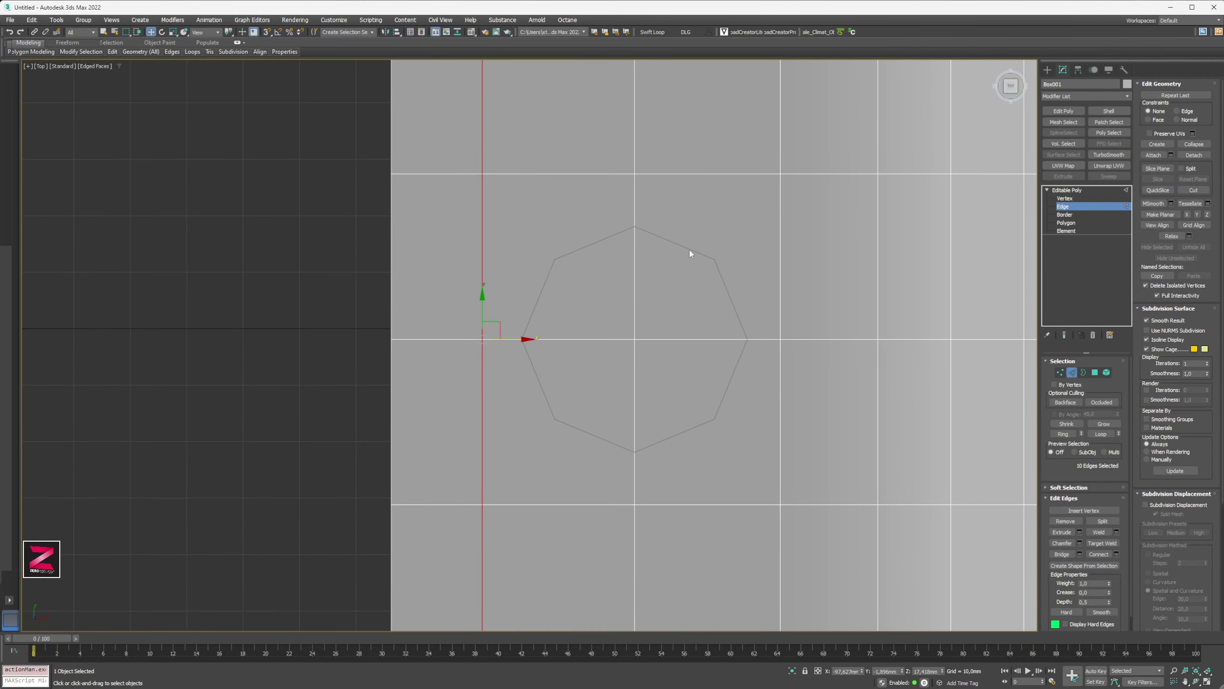
{"action": "middle_click_drag", "start_coordinate": [645, 375], "coordinate": [564, 350]}
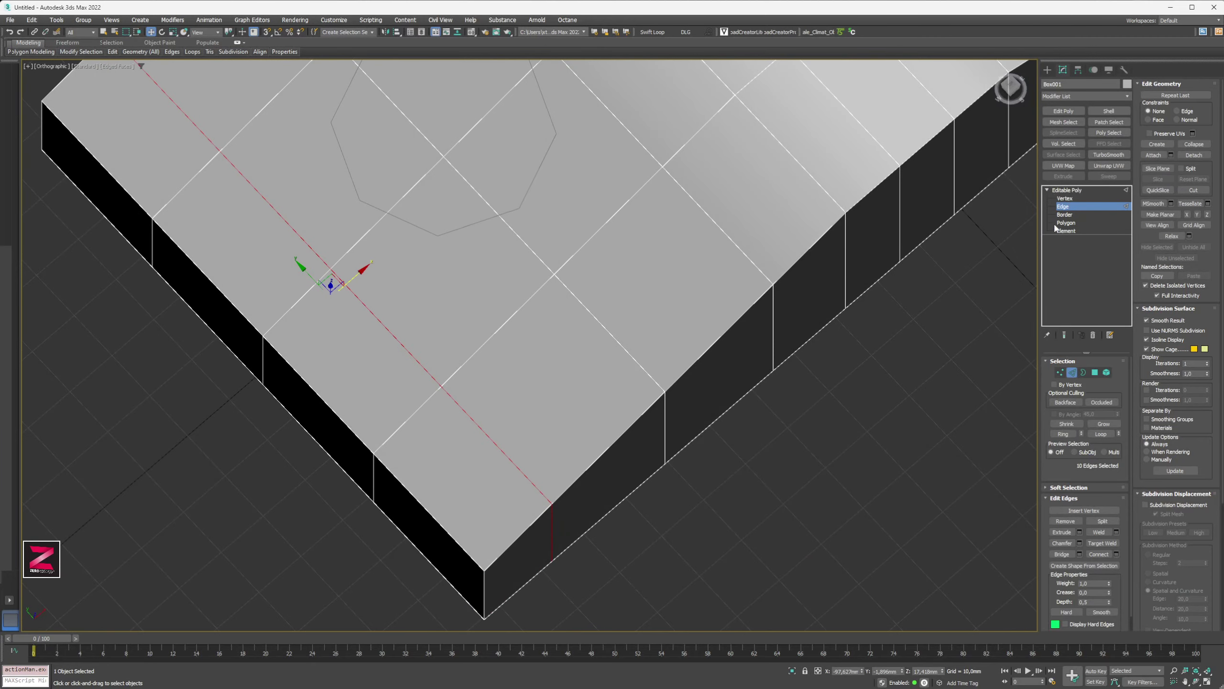
{"action": "left_click", "coordinate": [1067, 222]}
{"action": "left_click", "coordinate": [470, 238]}
{"action": "left_click", "coordinate": [567, 196], "text": "ctrl"}
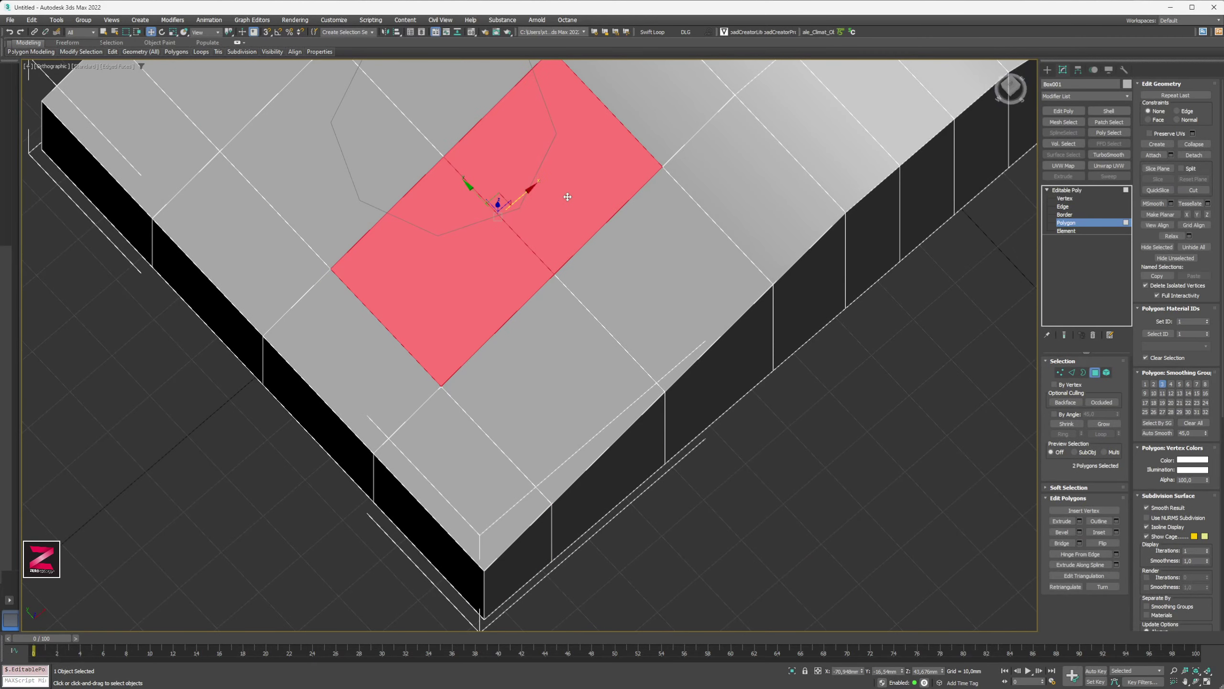
{"action": "left_click", "coordinate": [467, 113], "text": "ctrl"}
{"action": "left_click", "coordinate": [402, 159], "text": "ctrl"}
- Hide selection brackets and return Box001 to Editable Poly object level
{"action": "middle_click_drag", "start_coordinate": [491, 270], "coordinate": [467, 320], "text": "alt"}
{"action": "middle_click_drag", "start_coordinate": [677, 312], "coordinate": [615, 325]}
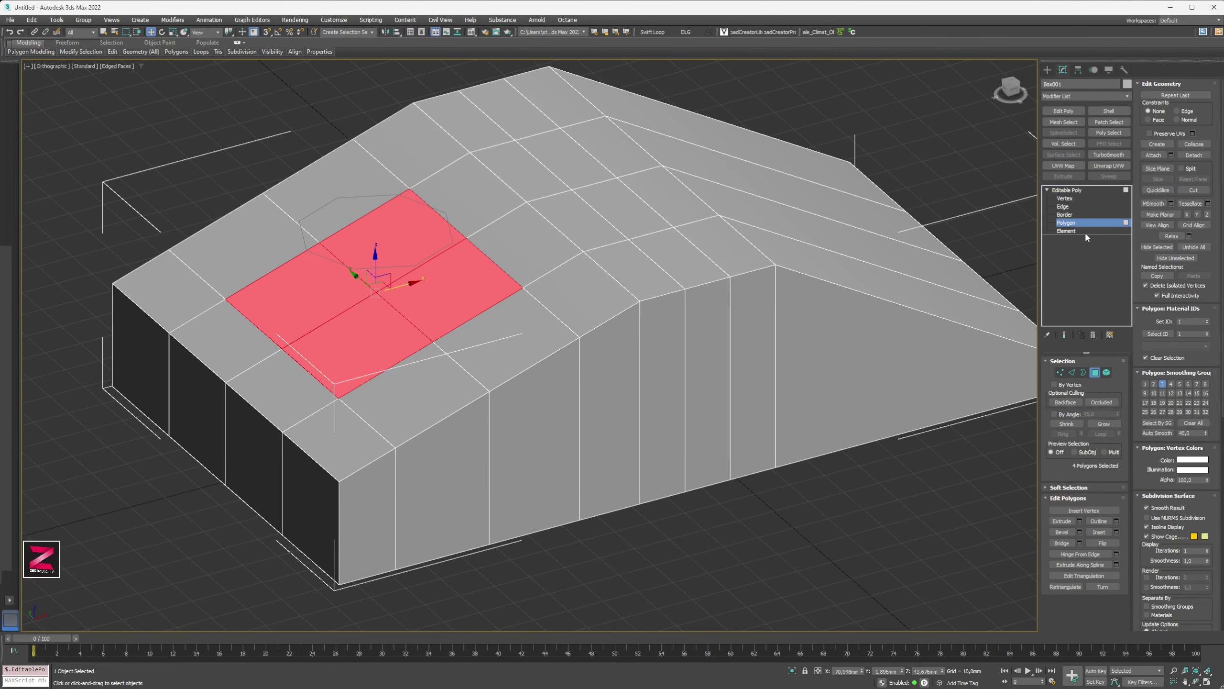
{"action": "key", "text": "j"}
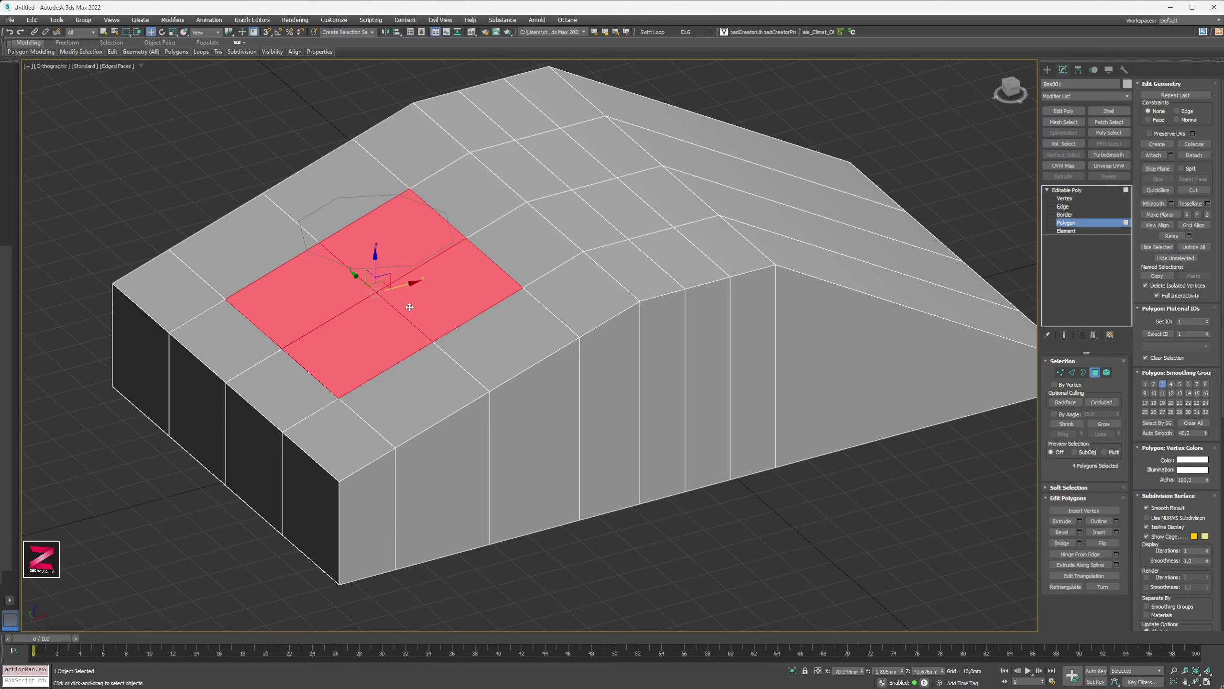
{"action": "middle_click_drag", "start_coordinate": [497, 358], "coordinate": [518, 356], "text": "alt"}
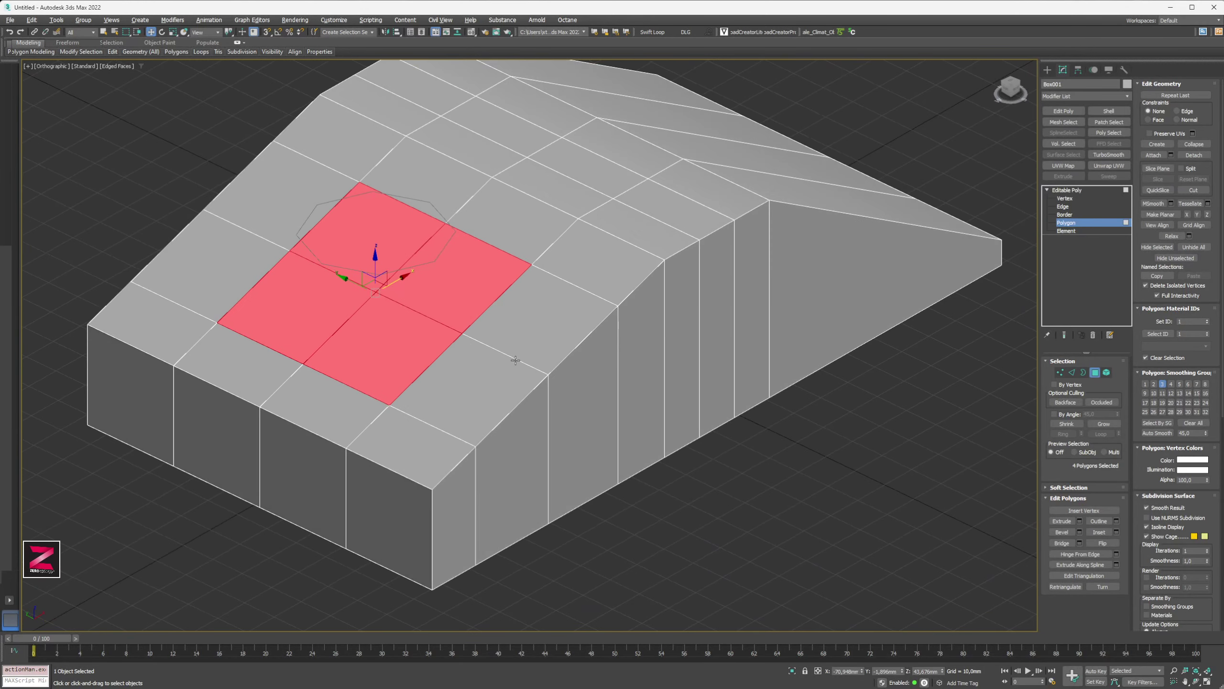
{"action": "left_click", "coordinate": [1068, 191]}
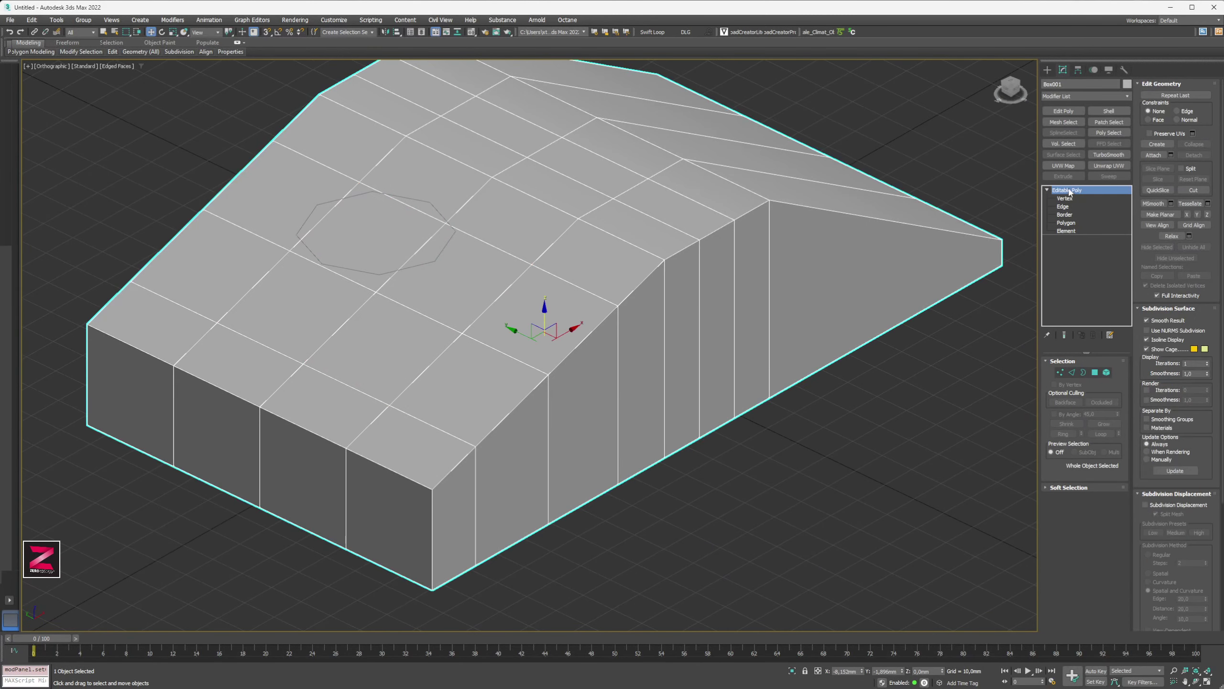
- Start a ShapeMerge compound object from Create > Geometry > Compound Objects
{"action": "left_click", "coordinate": [1047, 66]}
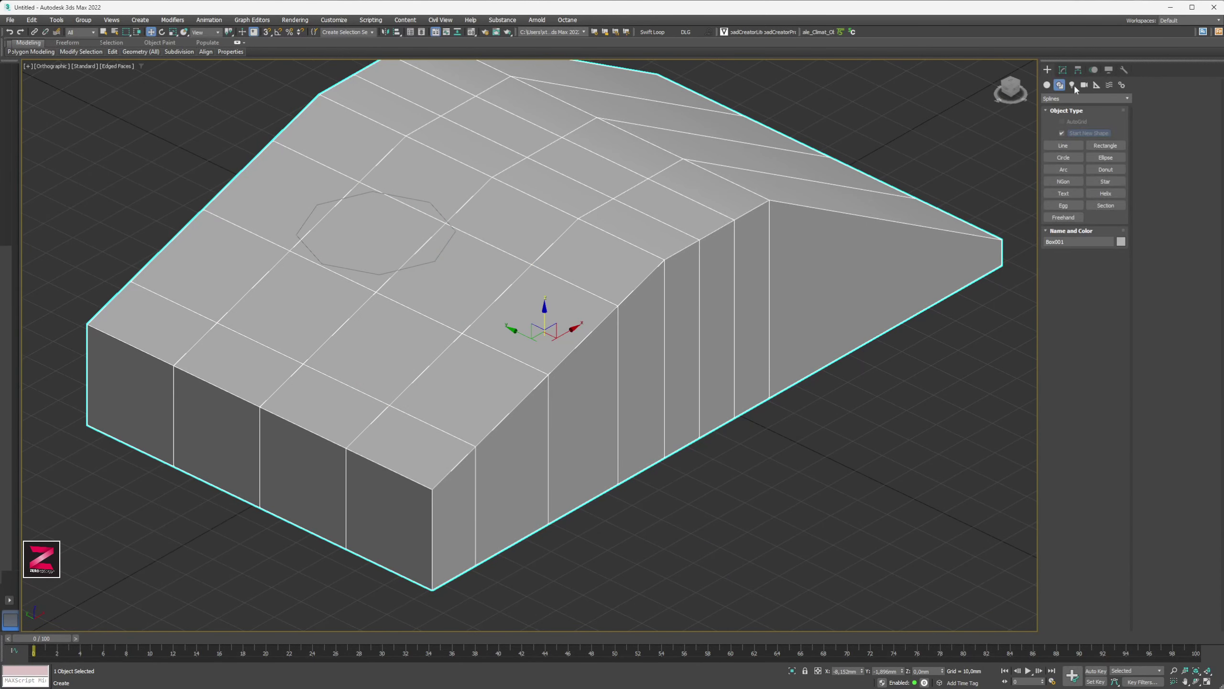
{"action": "left_click", "coordinate": [1047, 84]}
{"action": "left_click", "coordinate": [1061, 98]}
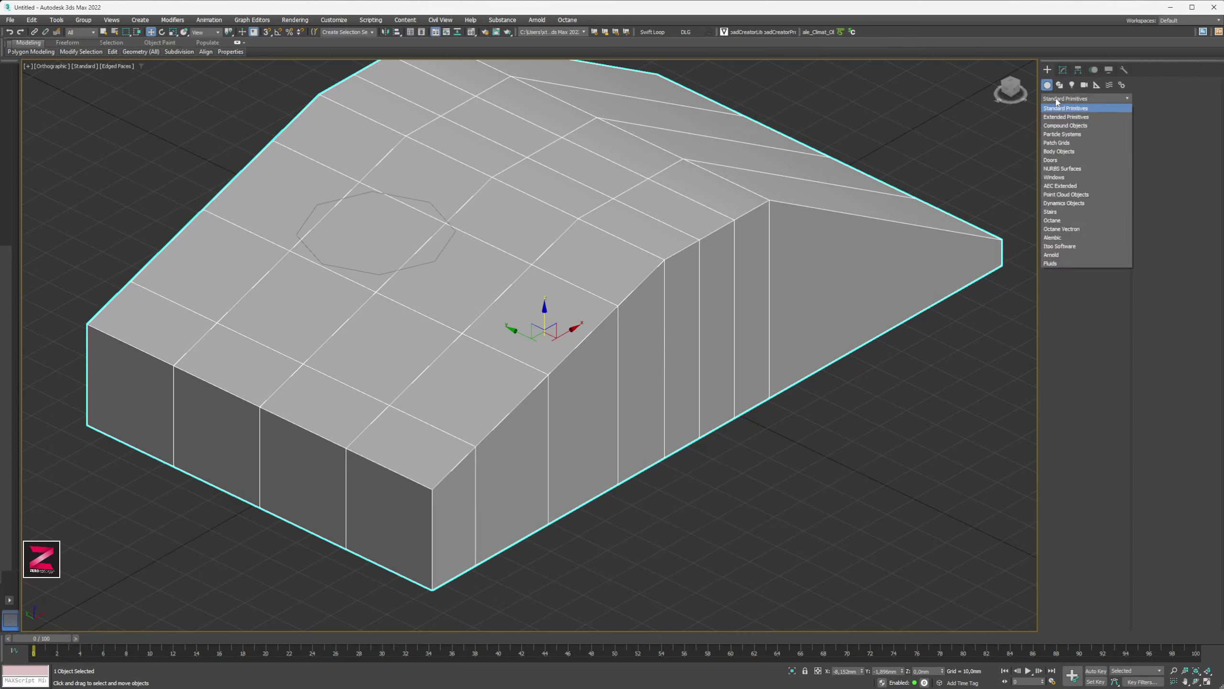
{"action": "left_click", "coordinate": [1067, 127]}
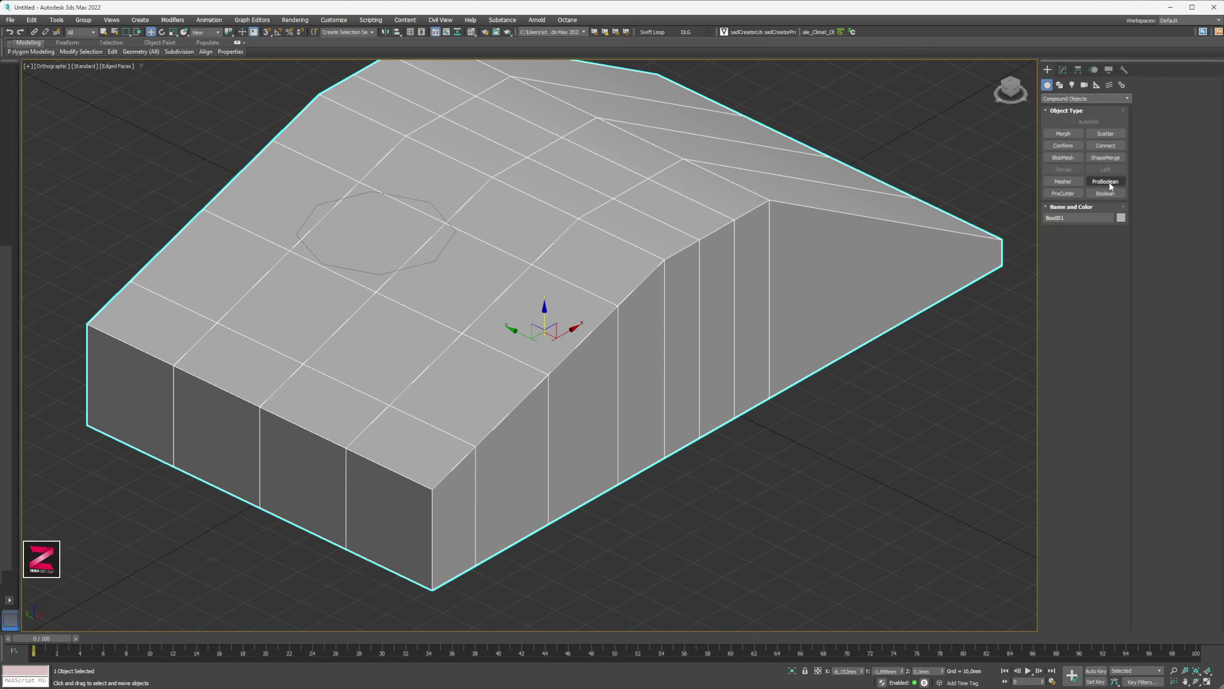
{"action": "left_click", "coordinate": [1106, 158]}
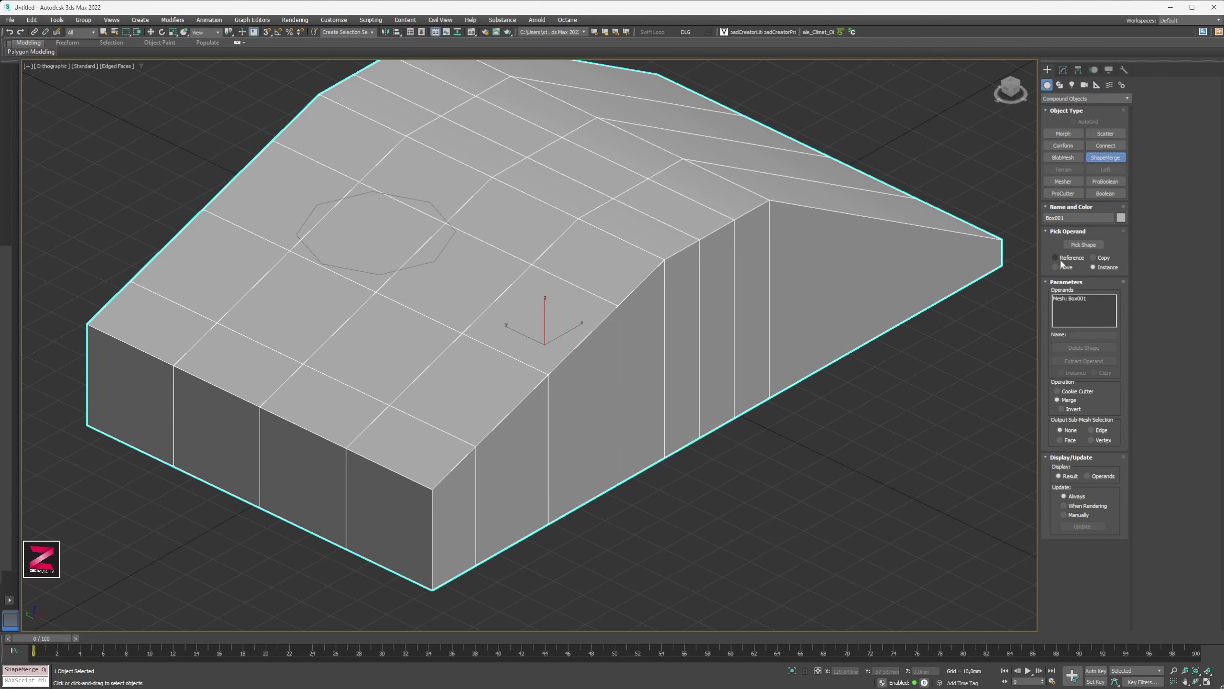
- Pick the octagon Circle001 as the shape to merge into the box's top
{"action": "left_click", "coordinate": [1085, 245]}
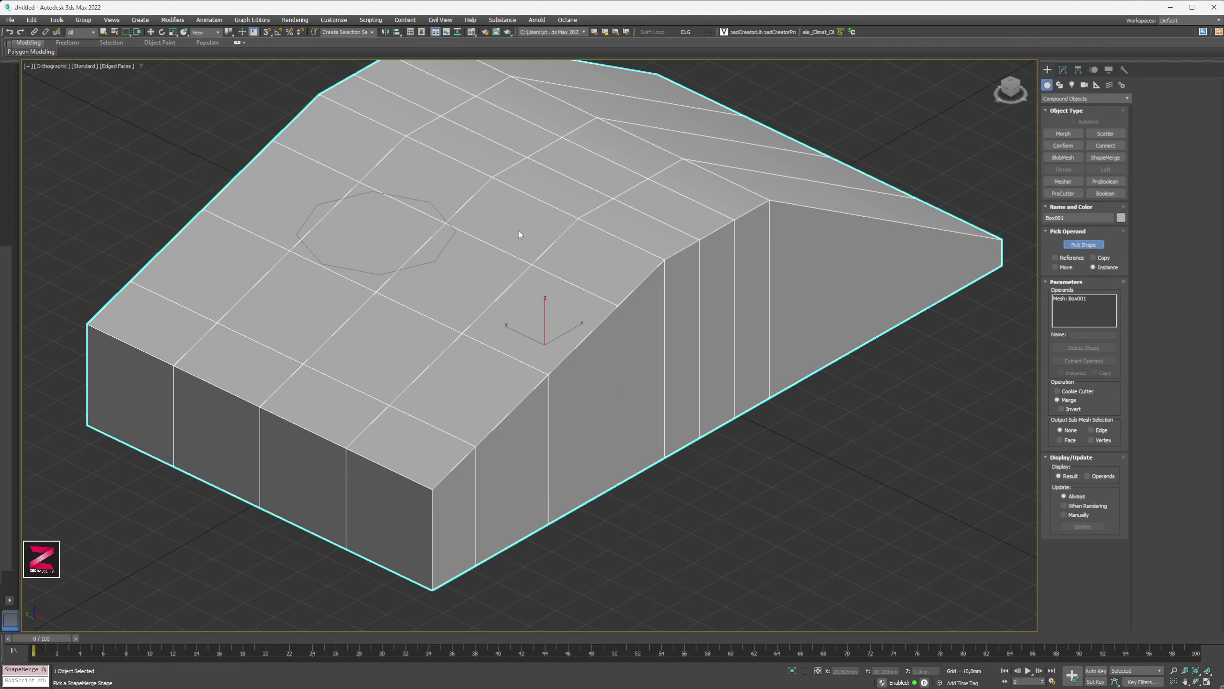
{"action": "left_click", "coordinate": [423, 264]}
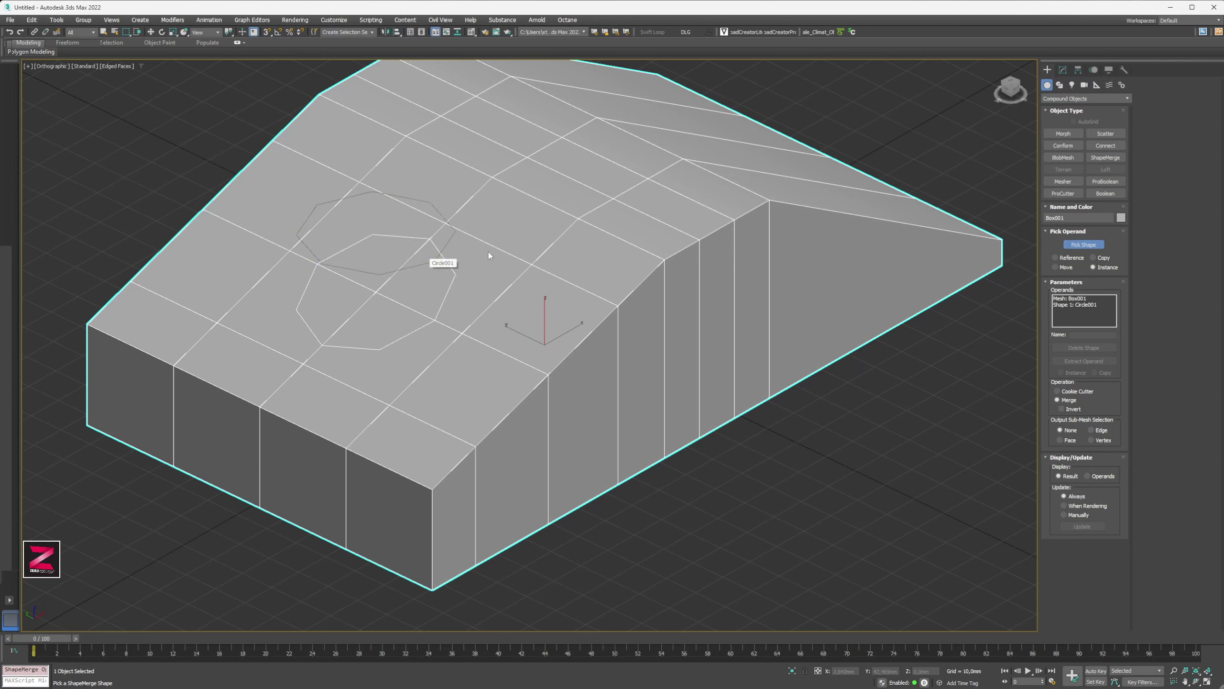
{"action": "left_click", "coordinate": [1082, 245]}
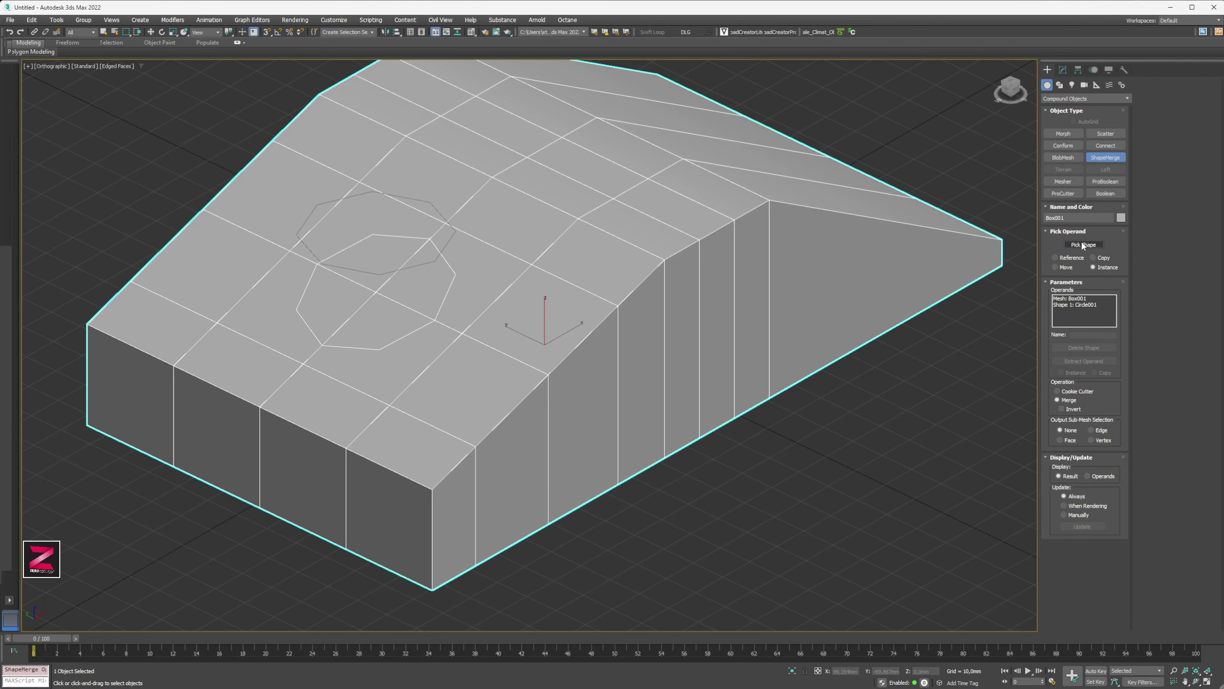
{"action": "mouse_move", "coordinate": [513, 291]}
{"action": "middle_mouse_down", "text": "alt"}
{"action": "mouse_move", "coordinate": [480, 275]}
{"action": "mouse_move", "coordinate": [504, 285]}
{"action": "middle_mouse_up", "text": "alt"}
{"action": "left_click", "coordinate": [1084, 244]}
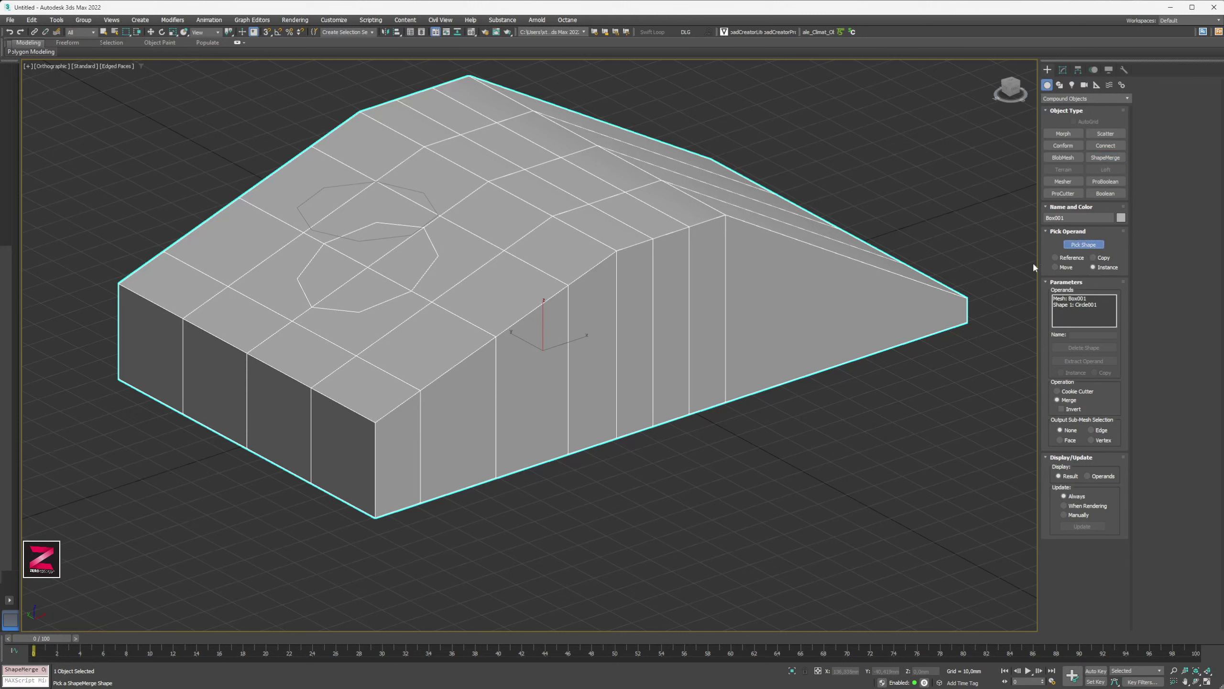
{"action": "left_click", "coordinate": [381, 238]}
- Delete the accidental duplicate octagon operand and inspect the merged top
{"action": "left_click", "coordinate": [1079, 311]}
{"action": "left_click", "coordinate": [1082, 304]}
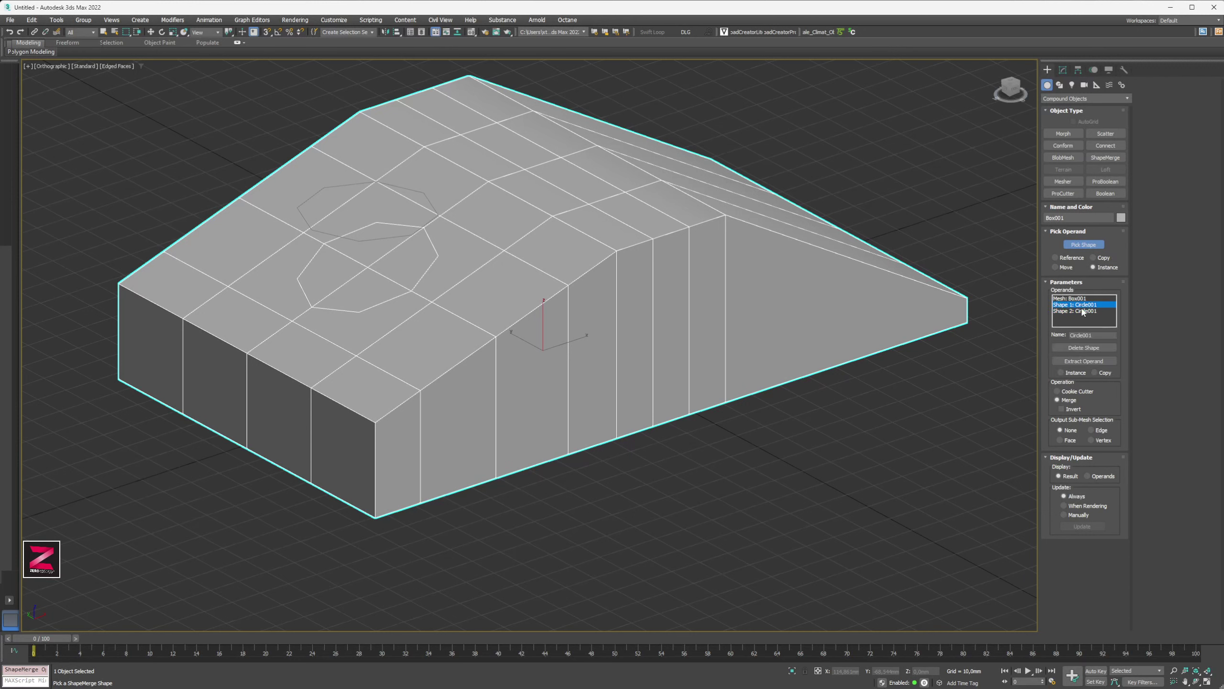
{"action": "left_click", "coordinate": [1084, 313]}
{"action": "left_click", "coordinate": [1084, 348]}
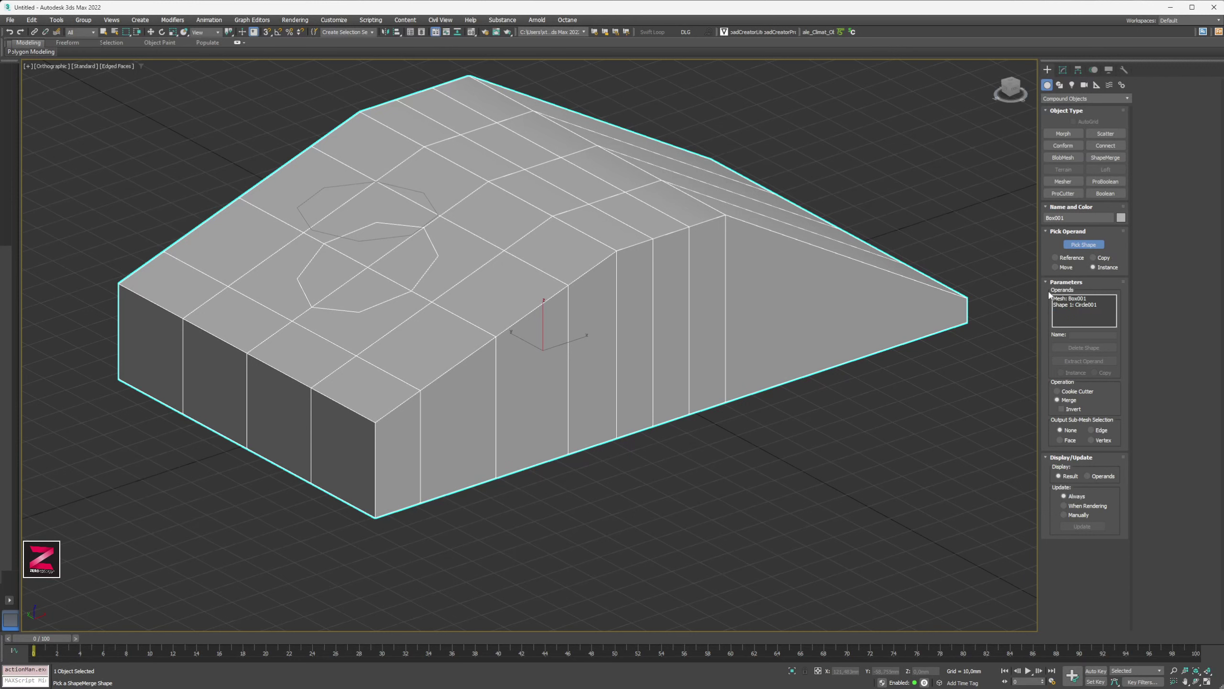
{"action": "left_click", "coordinate": [1082, 244]}
{"action": "middle_click_drag", "start_coordinate": [432, 315], "coordinate": [252, 234], "text": "alt"}
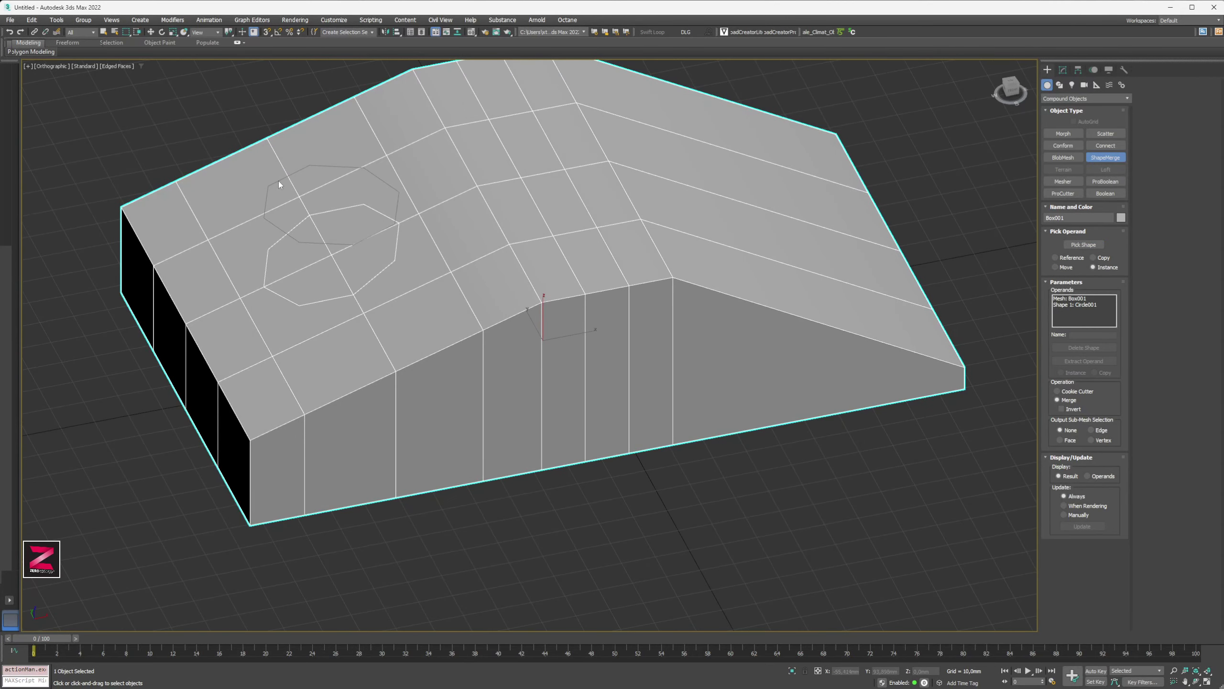
{"action": "scroll", "coordinate": [366, 275], "scroll_direction": "up", "scroll_amount": 1}
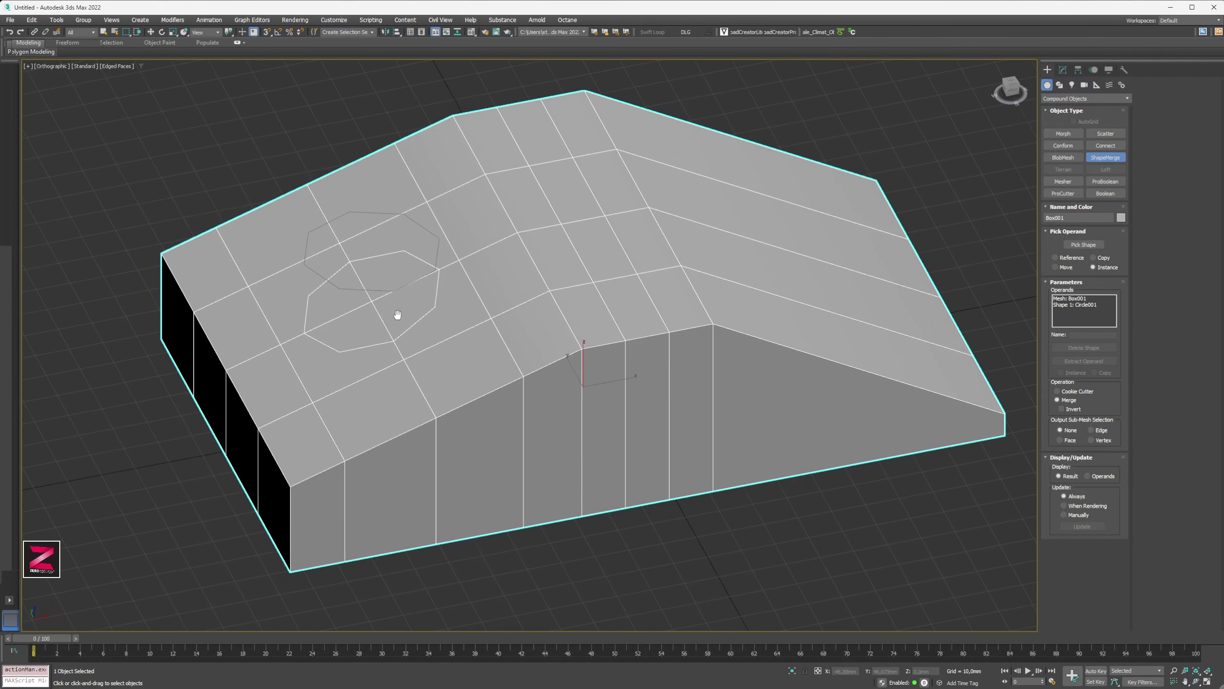
{"action": "scroll", "coordinate": [369, 291], "scroll_direction": "up", "scroll_amount": 3}
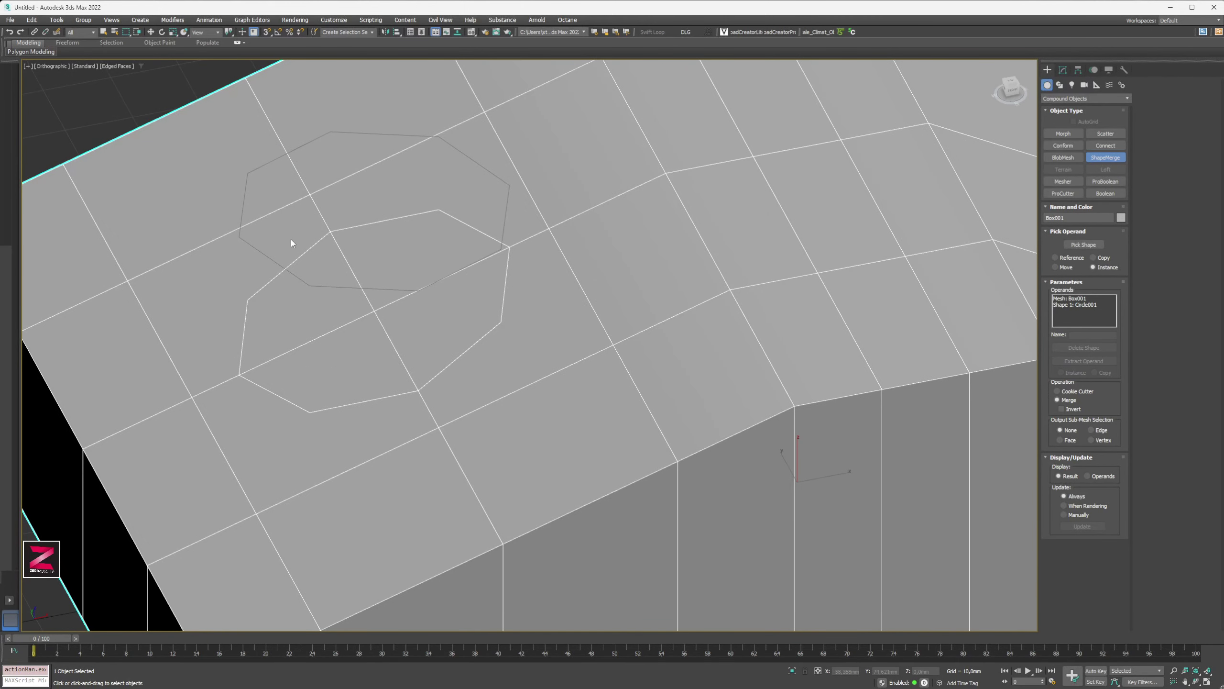
{"action": "middle_click_drag", "start_coordinate": [365, 279], "coordinate": [369, 263], "text": "alt"}
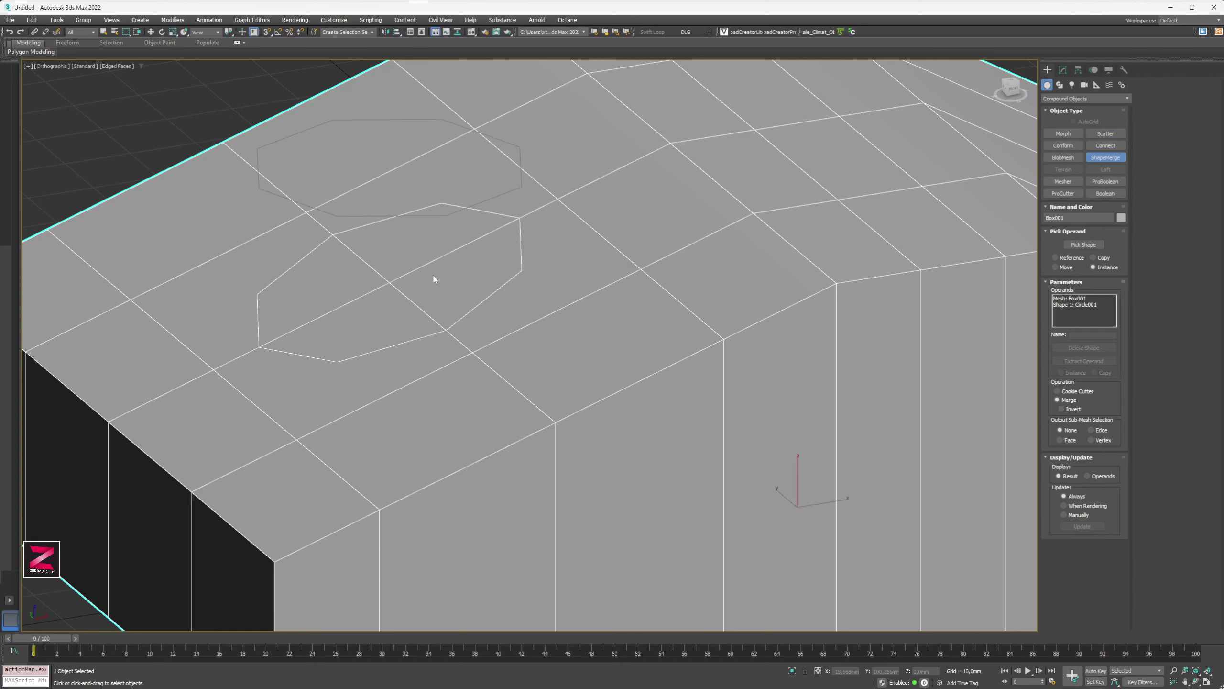
- In the Modify panel, select the octagon circle and bring it into view
{"action": "scroll", "coordinate": [434, 279], "scroll_direction": "down", "scroll_amount": 5}
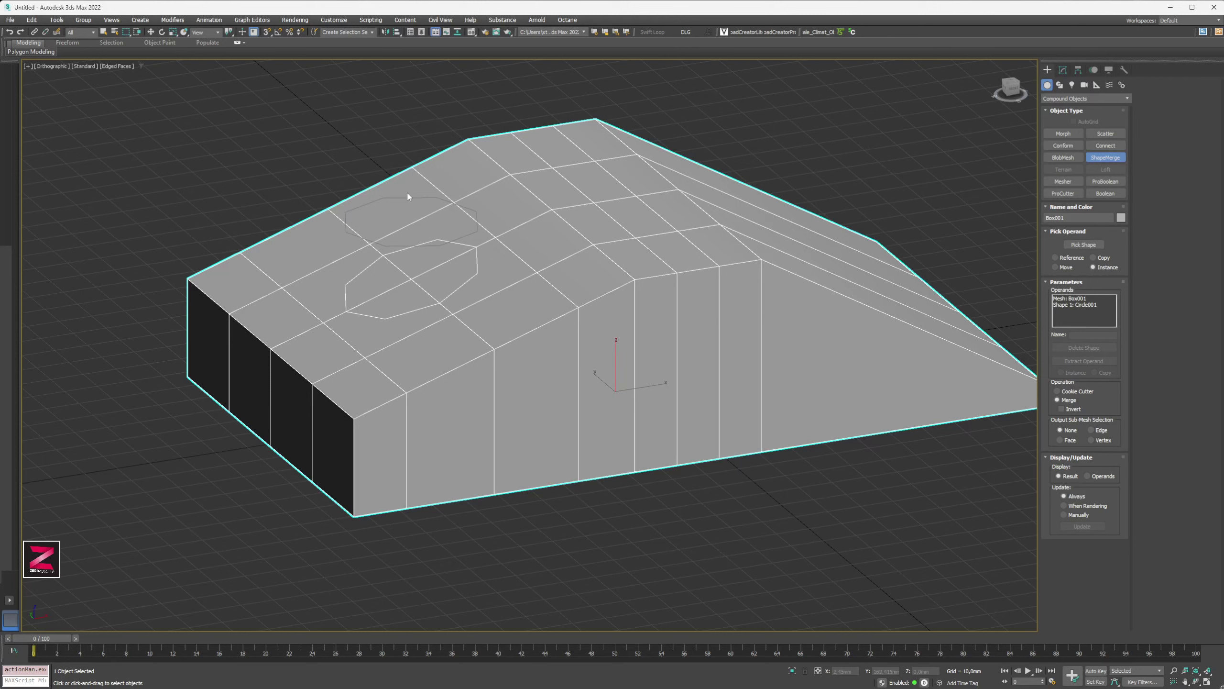
{"action": "left_click", "coordinate": [1063, 70]}
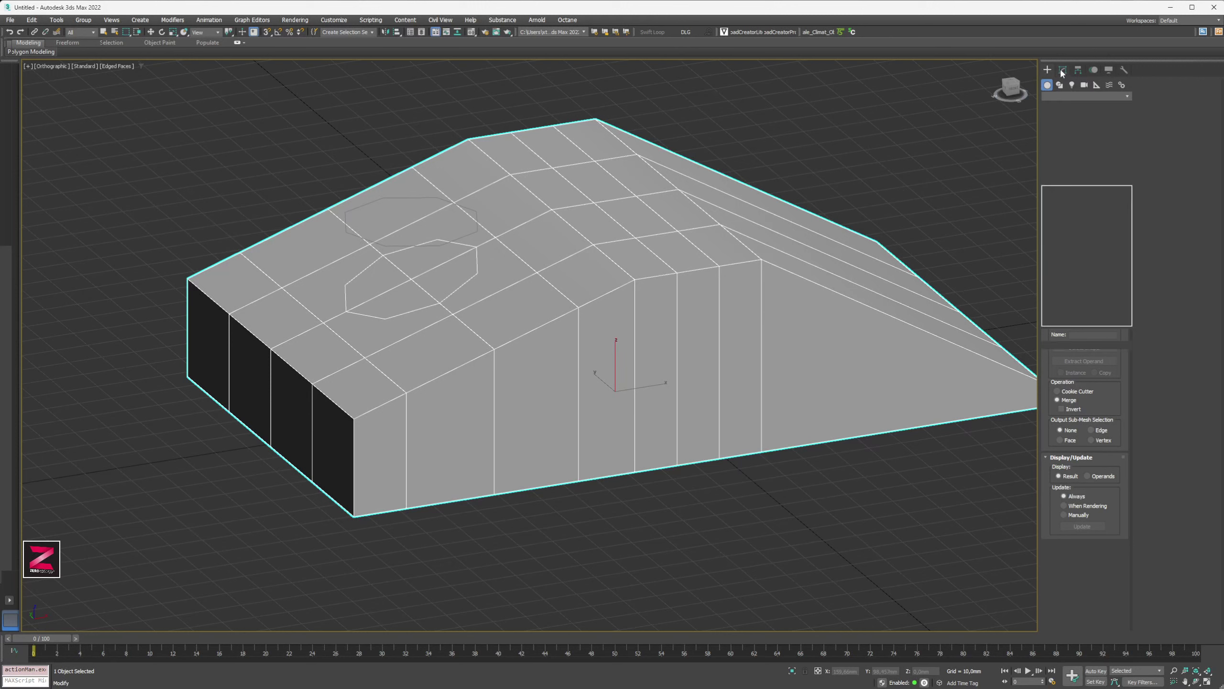
{"action": "left_click", "coordinate": [477, 239]}
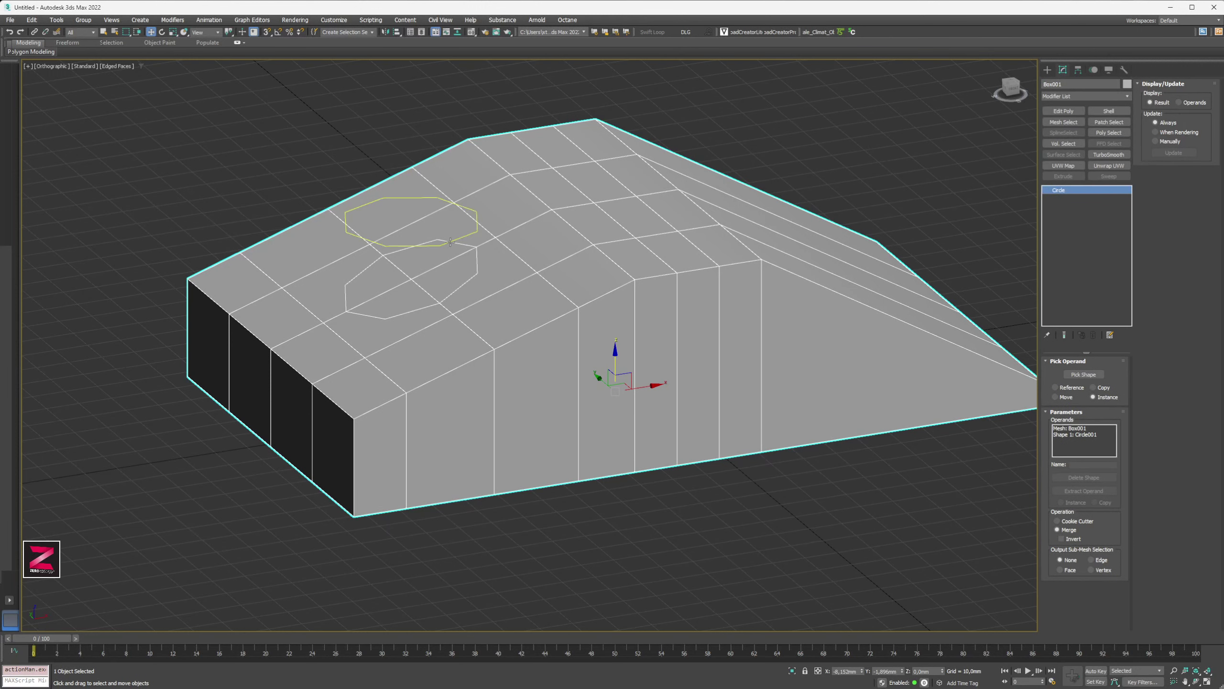
{"action": "mouse_move", "coordinate": [507, 319]}
{"action": "middle_mouse_down", "text": "alt"}
{"action": "mouse_move", "coordinate": [481, 293]}
{"action": "mouse_move", "coordinate": [491, 310]}
{"action": "middle_mouse_up", "text": "alt"}
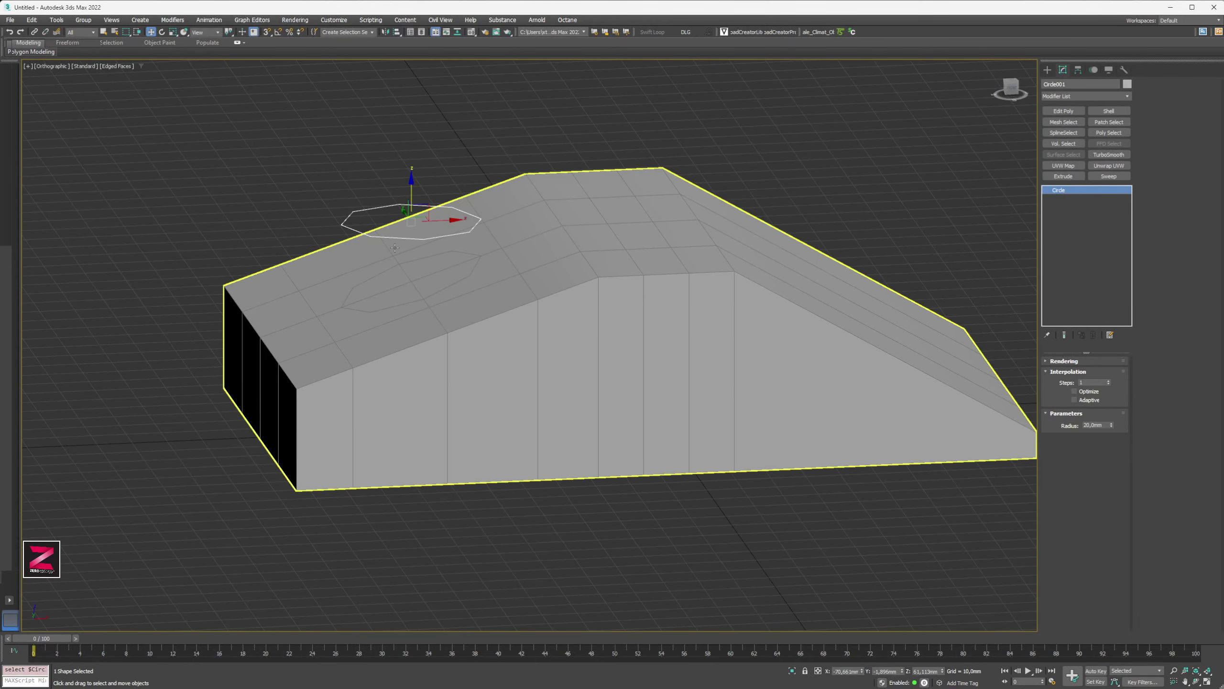
{"action": "scroll", "coordinate": [393, 247], "scroll_direction": "up", "scroll_amount": 6}
{"action": "middle_click_drag", "start_coordinate": [393, 248], "coordinate": [415, 334]}
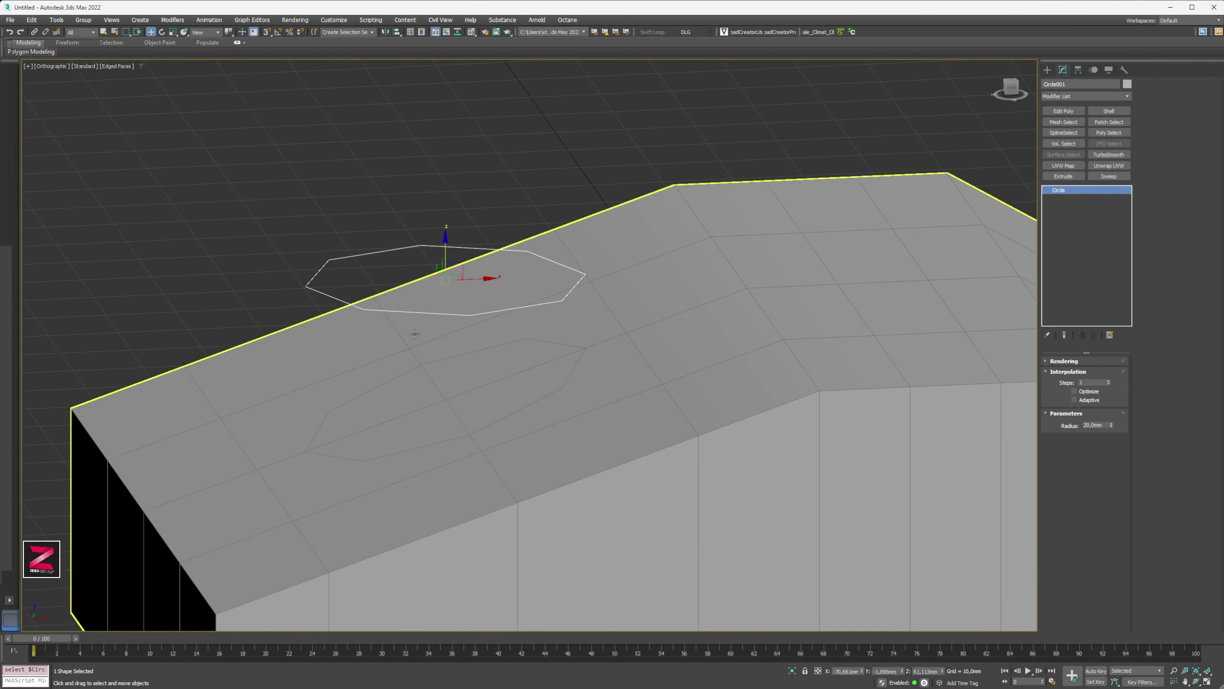
- Set the Reference Coordinate System to Local and reselect Box001
{"action": "left_click", "coordinate": [210, 32]}
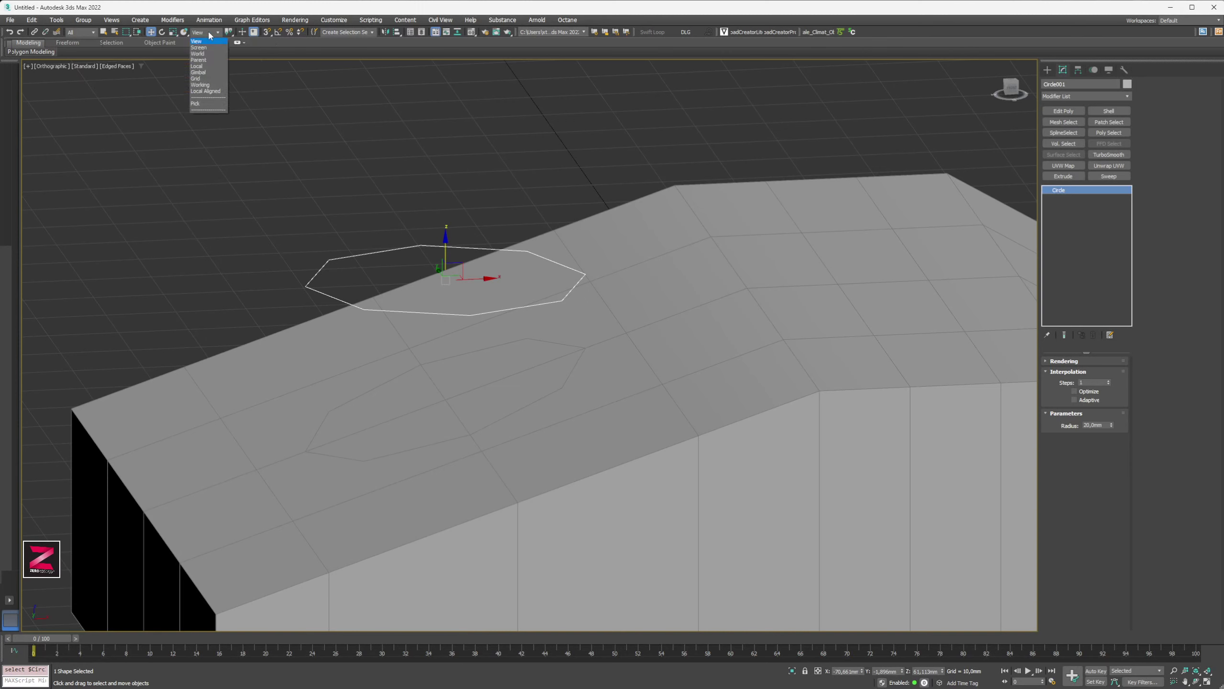
{"action": "left_click", "coordinate": [198, 66]}
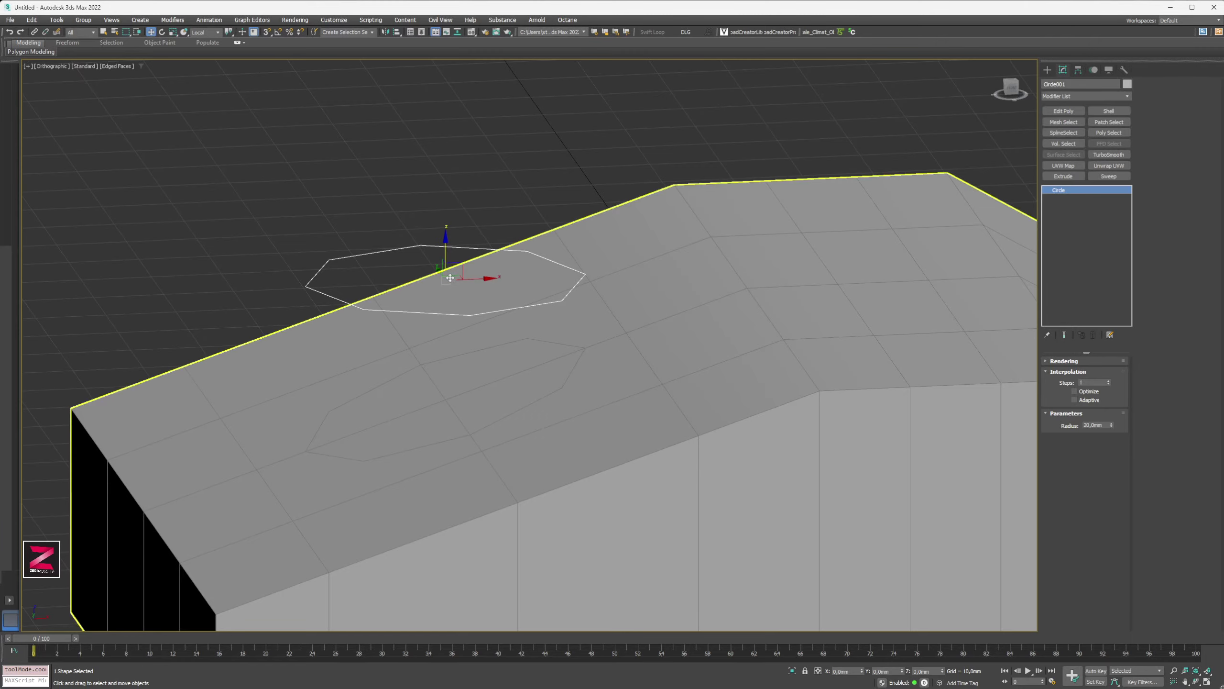
{"action": "middle_click_drag", "start_coordinate": [489, 317], "coordinate": [456, 307], "text": "alt"}
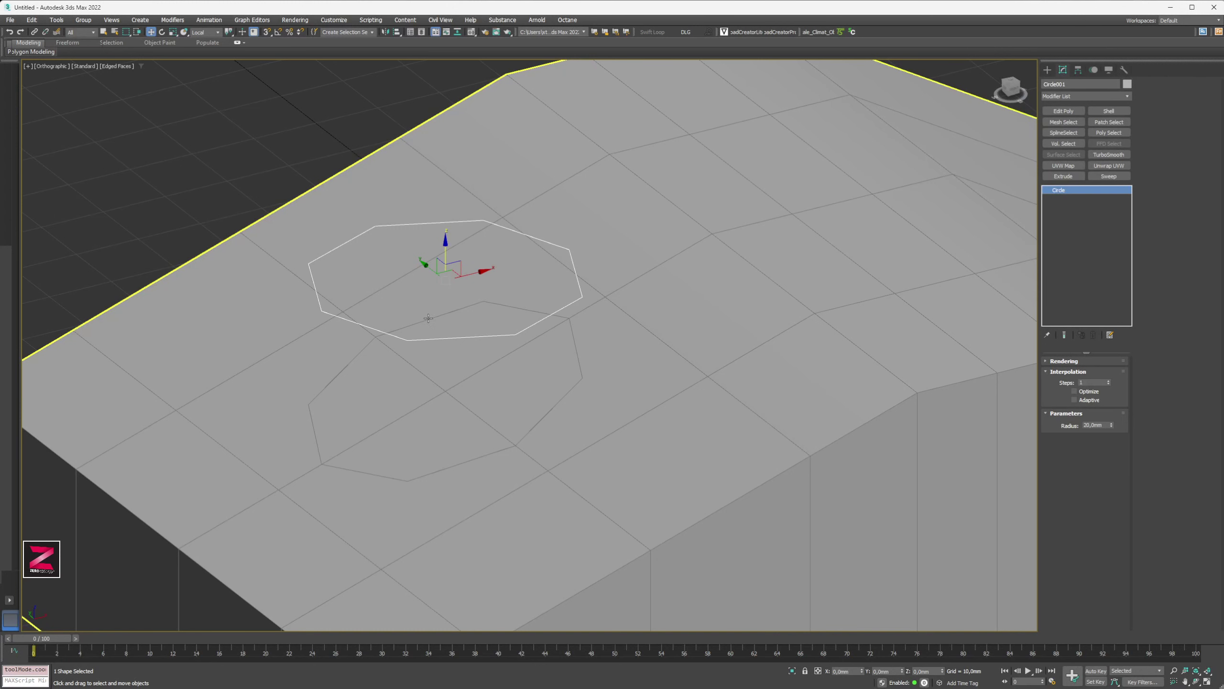
{"action": "left_click", "coordinate": [657, 374]}
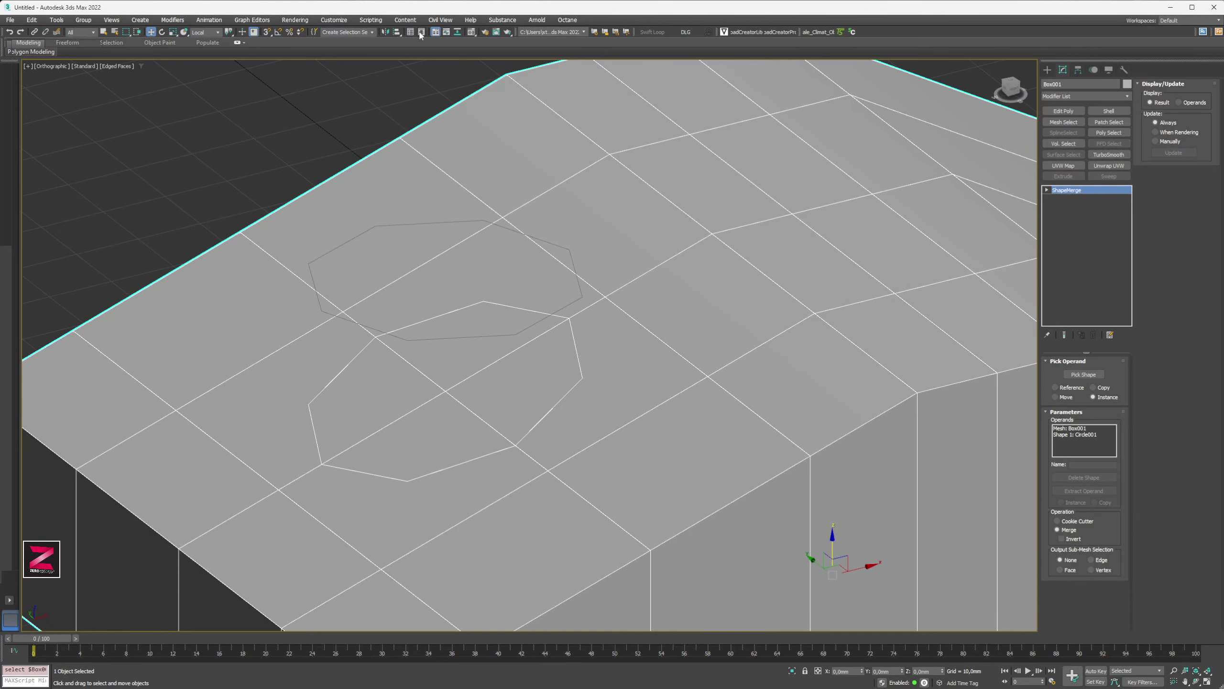
- Hide Circle001 in the Scene Explorer and pick the octagon operand with Display on Operands
{"action": "key", "text": "alt+ctrl+o"}
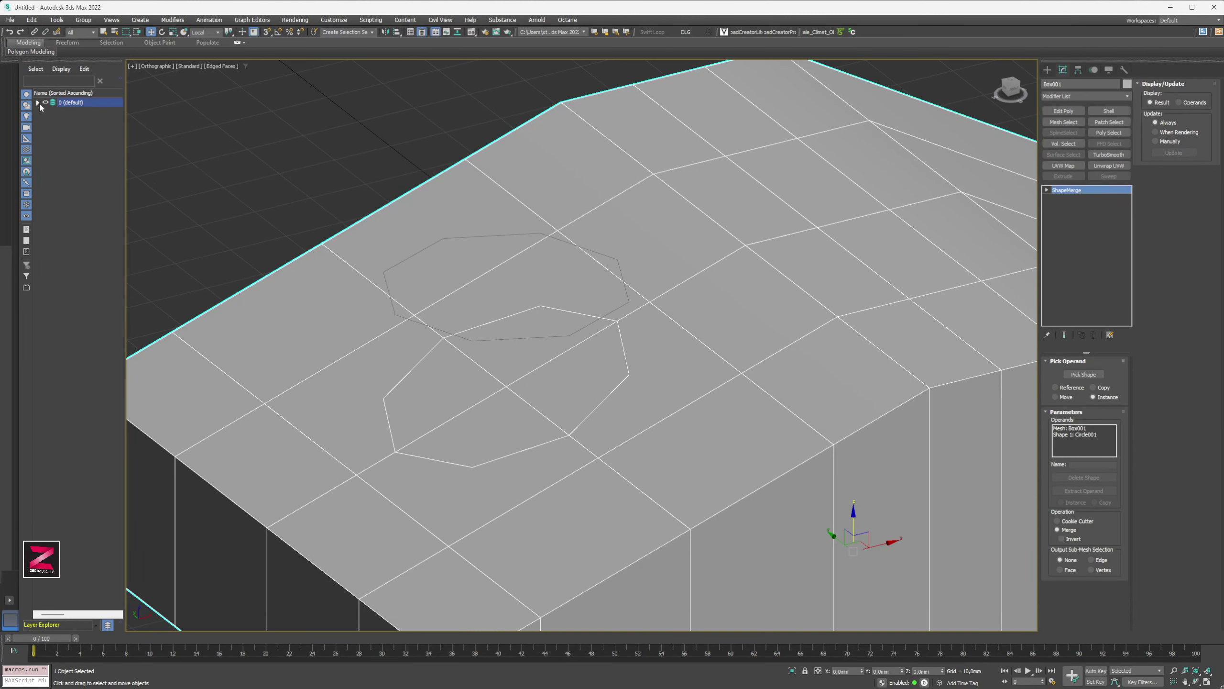
{"action": "left_click", "coordinate": [37, 103]}
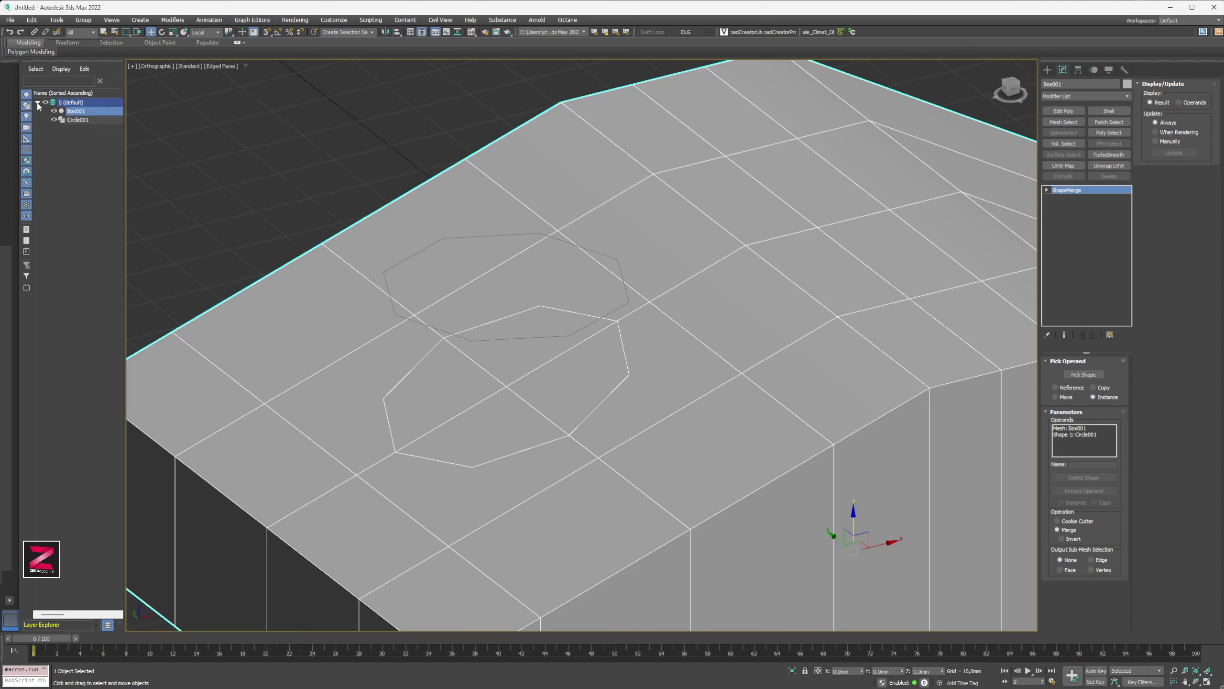
{"action": "left_click", "coordinate": [54, 120]}
{"action": "left_click", "coordinate": [1065, 191]}
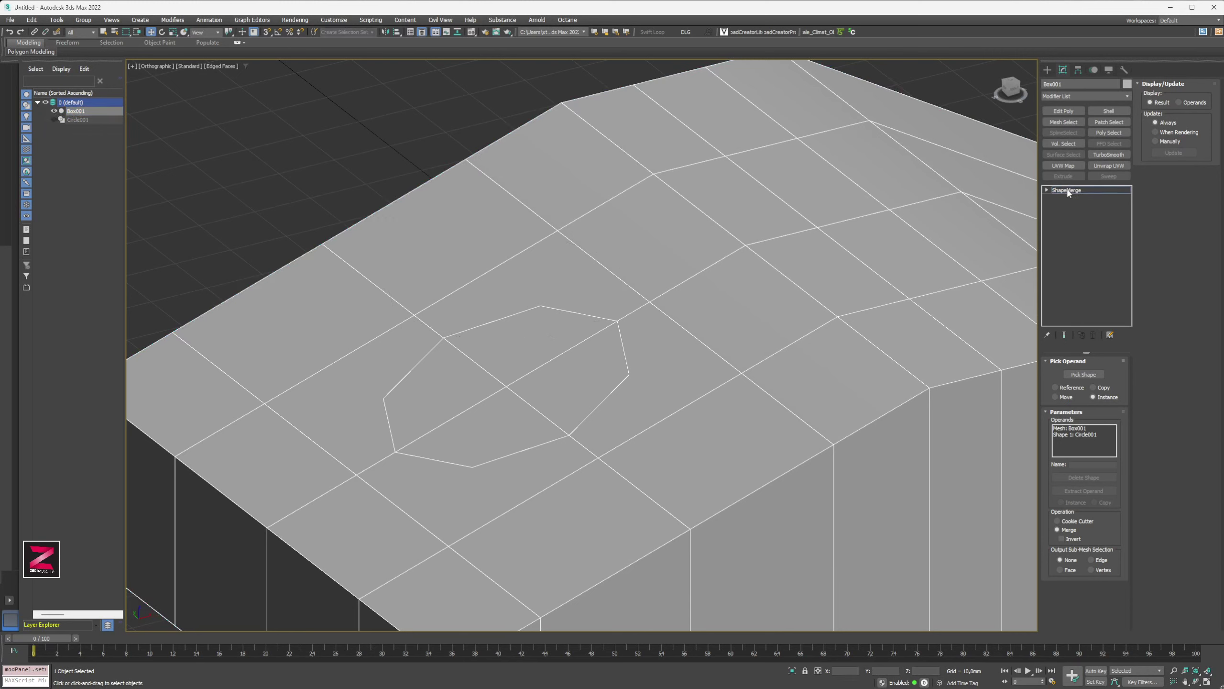
{"action": "scroll", "coordinate": [648, 334], "scroll_direction": "down", "scroll_amount": 3}
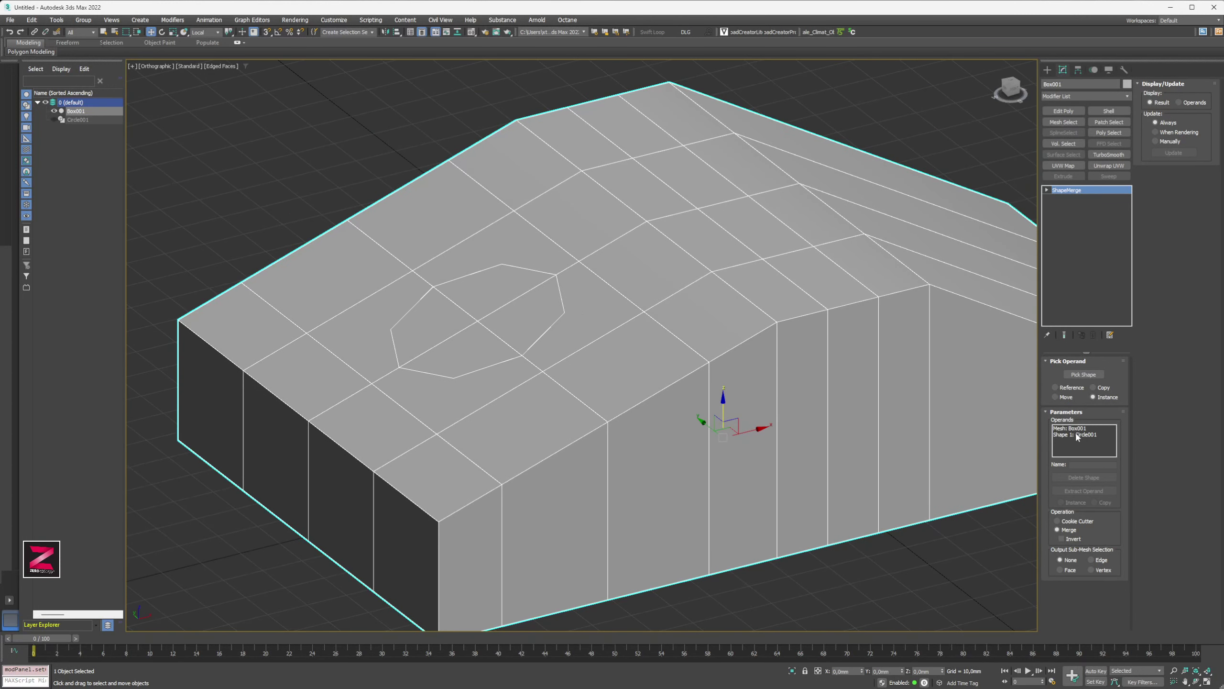
{"action": "left_click", "coordinate": [1077, 435]}
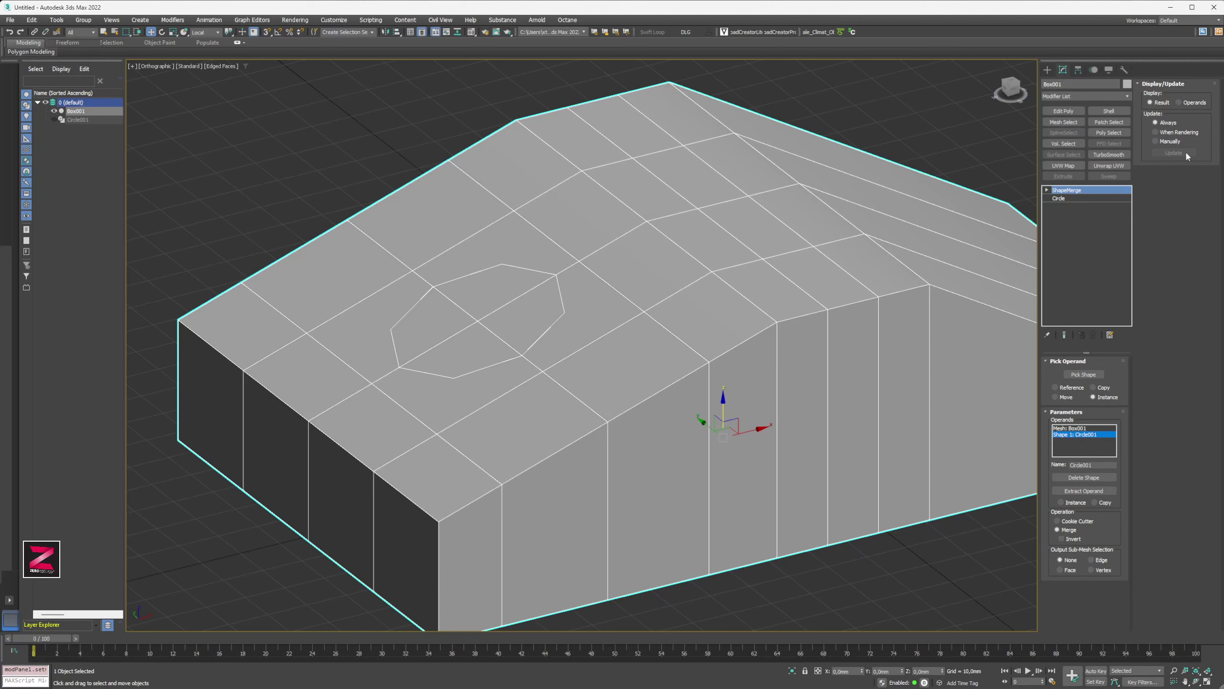
{"action": "left_click", "coordinate": [1197, 105]}
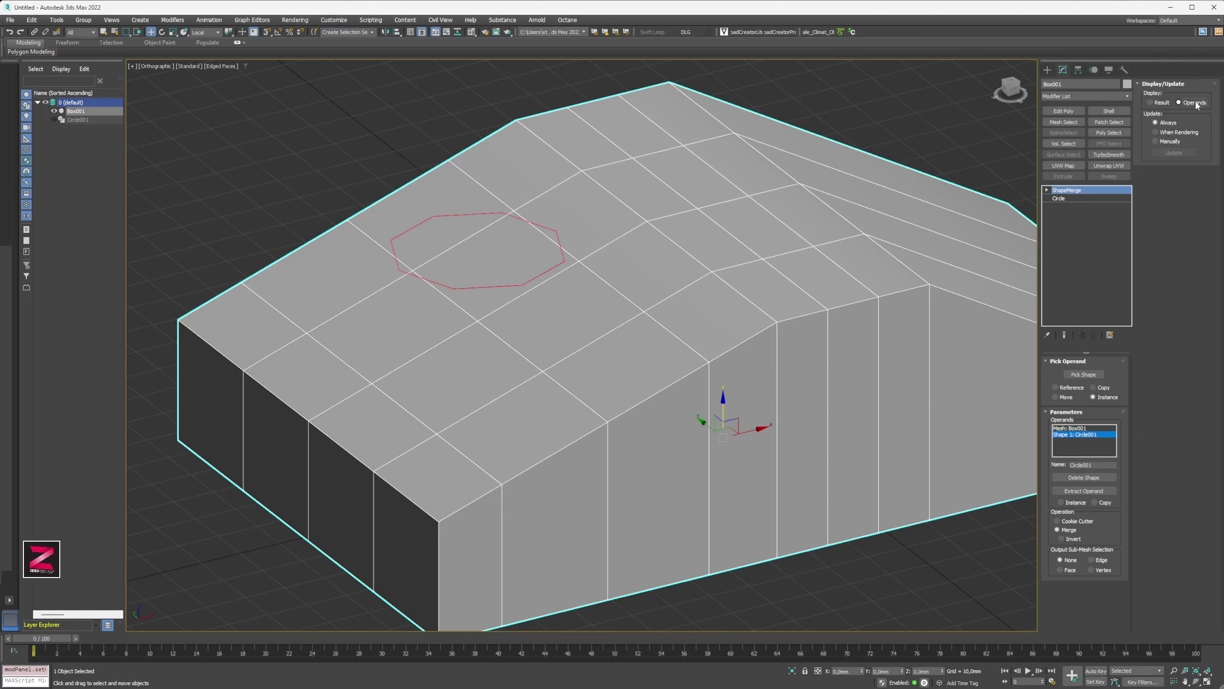
{"action": "key", "text": "e"}
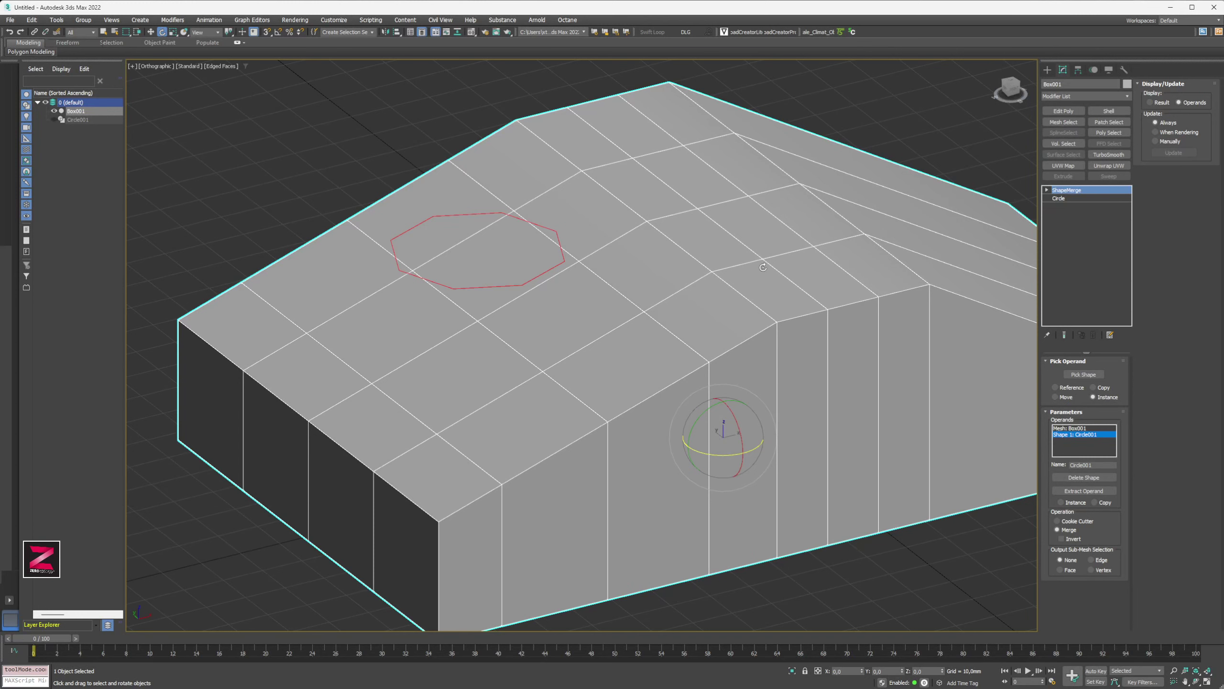
- Rotate the circle operand on the box top and switch Display to Result
{"action": "left_click", "coordinate": [1047, 190]}
{"action": "left_click", "coordinate": [1071, 200]}
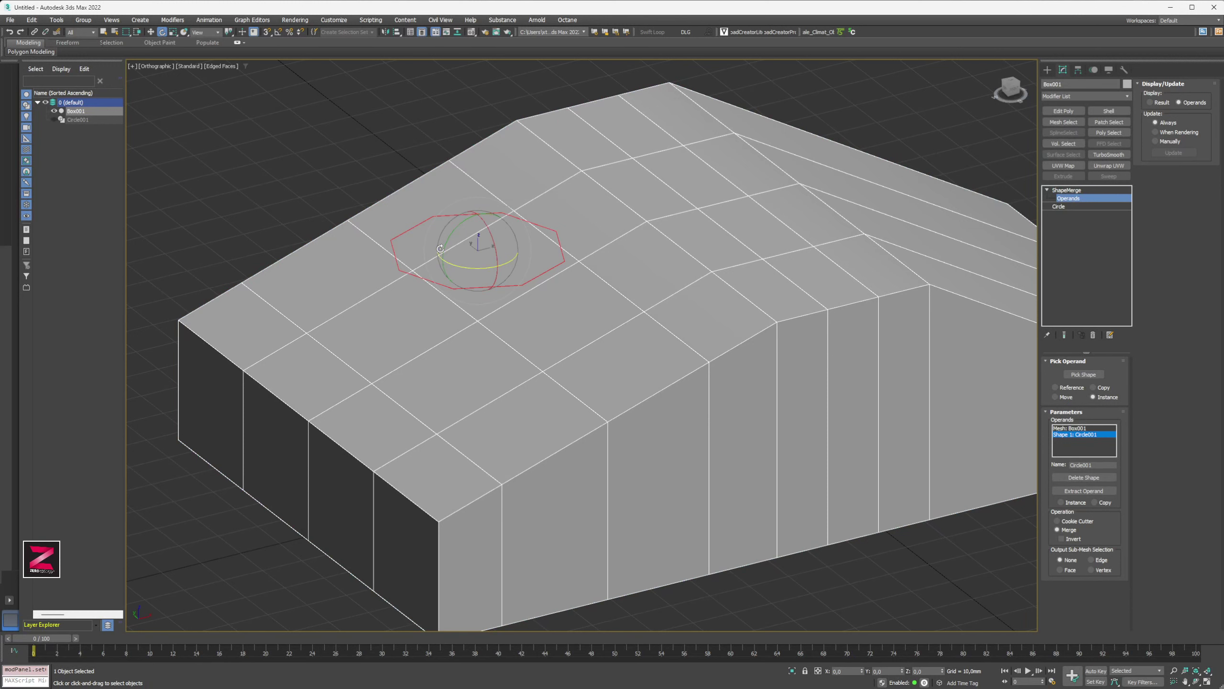
{"action": "left_click_drag", "start_coordinate": [441, 249], "coordinate": [448, 256]}
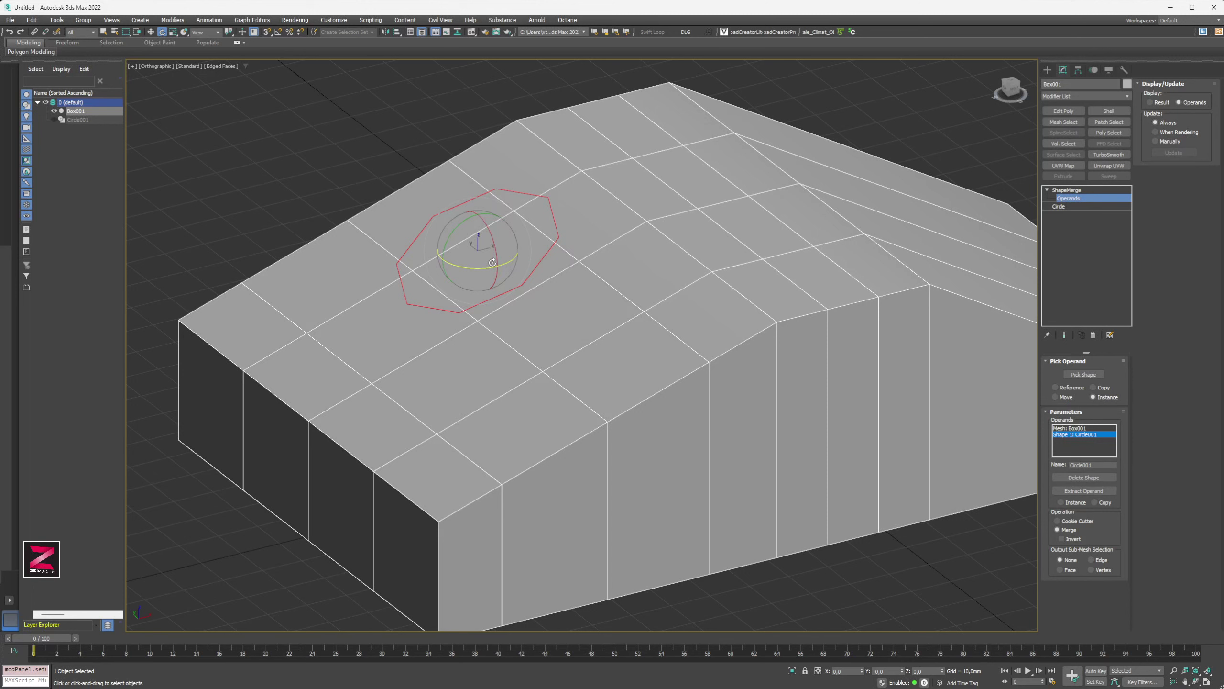
{"action": "left_click", "coordinate": [1150, 102]}
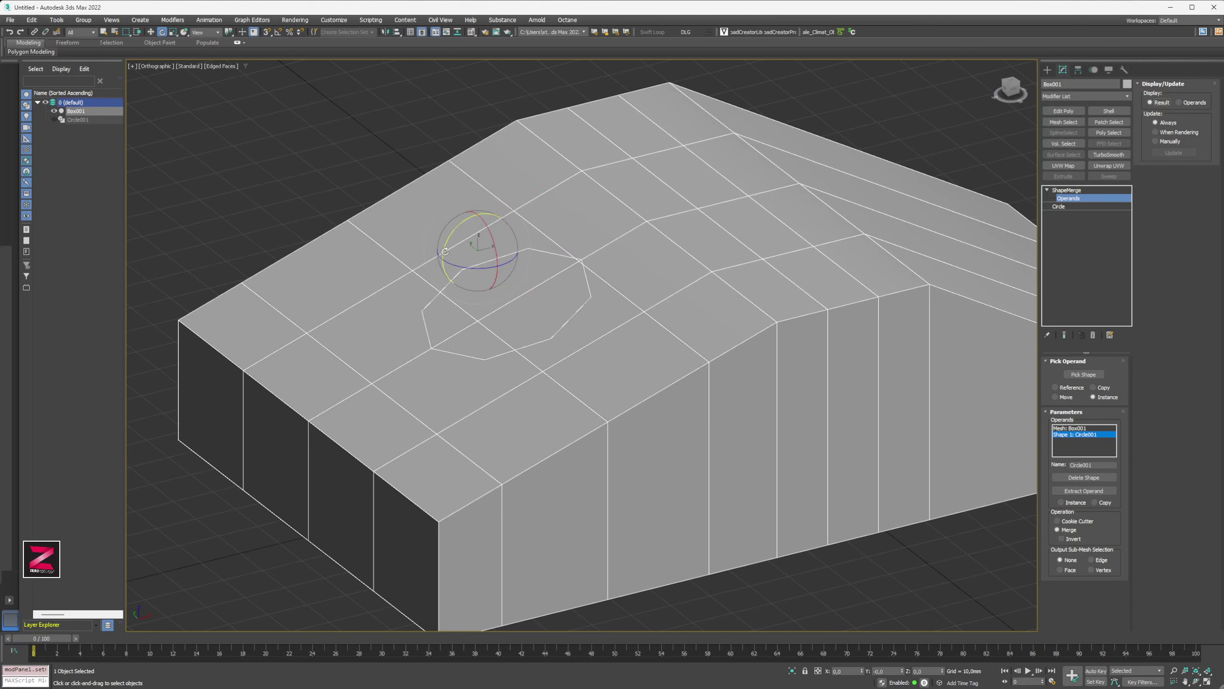
{"action": "left_click_drag", "start_coordinate": [444, 251], "coordinate": [522, 228]}
- Undo the trial rotations, toggle Circle001's visibility, and return to the ShapeMerge level
{"action": "key", "text": "ctrl+z"}
{"action": "key", "text": "1"}
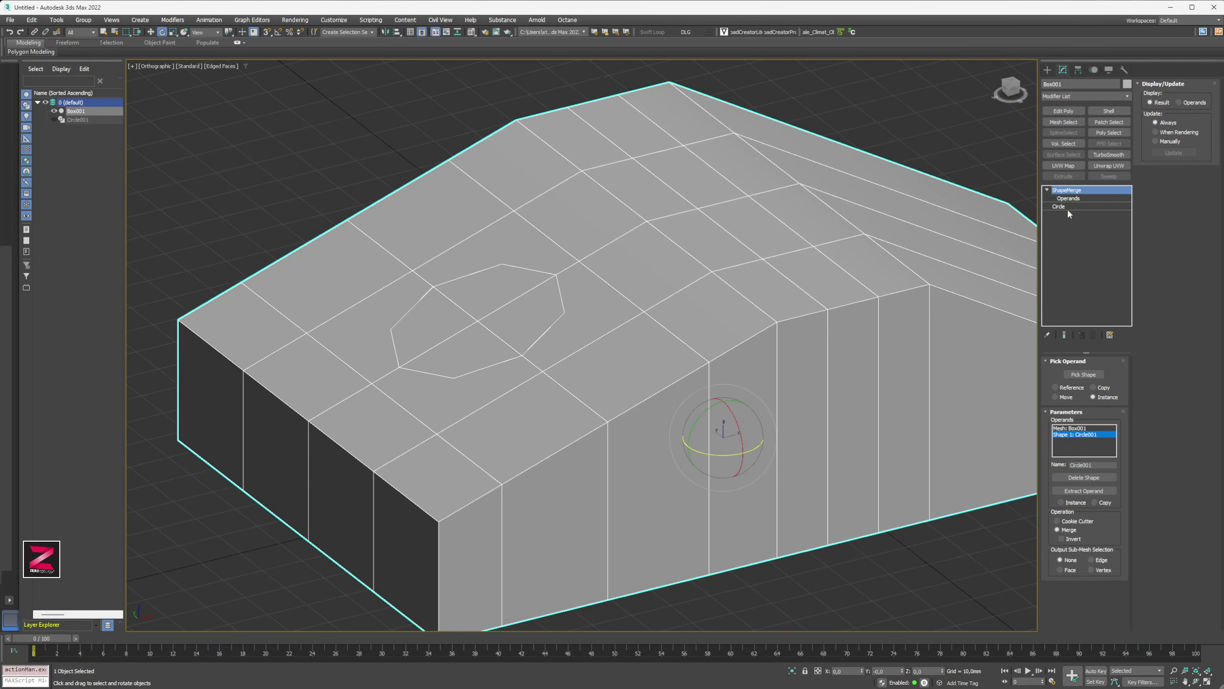
{"action": "key", "text": "shift+s"}
{"action": "left_click", "coordinate": [54, 120]}
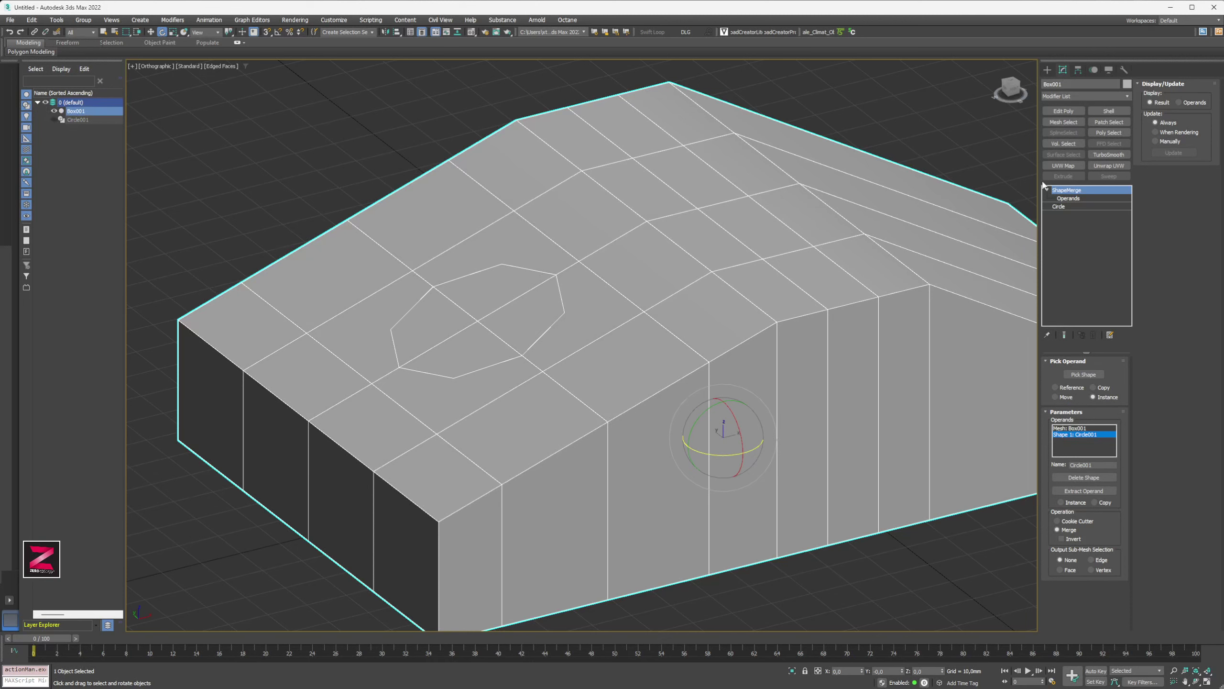
{"action": "left_click", "coordinate": [1068, 197]}
{"action": "left_click", "coordinate": [1066, 190]}
- Collapse Box001's ShapeMerge stack to an Editable Poly and enter Vertex level, viewed from above
{"action": "right_click", "coordinate": [1068, 194]}
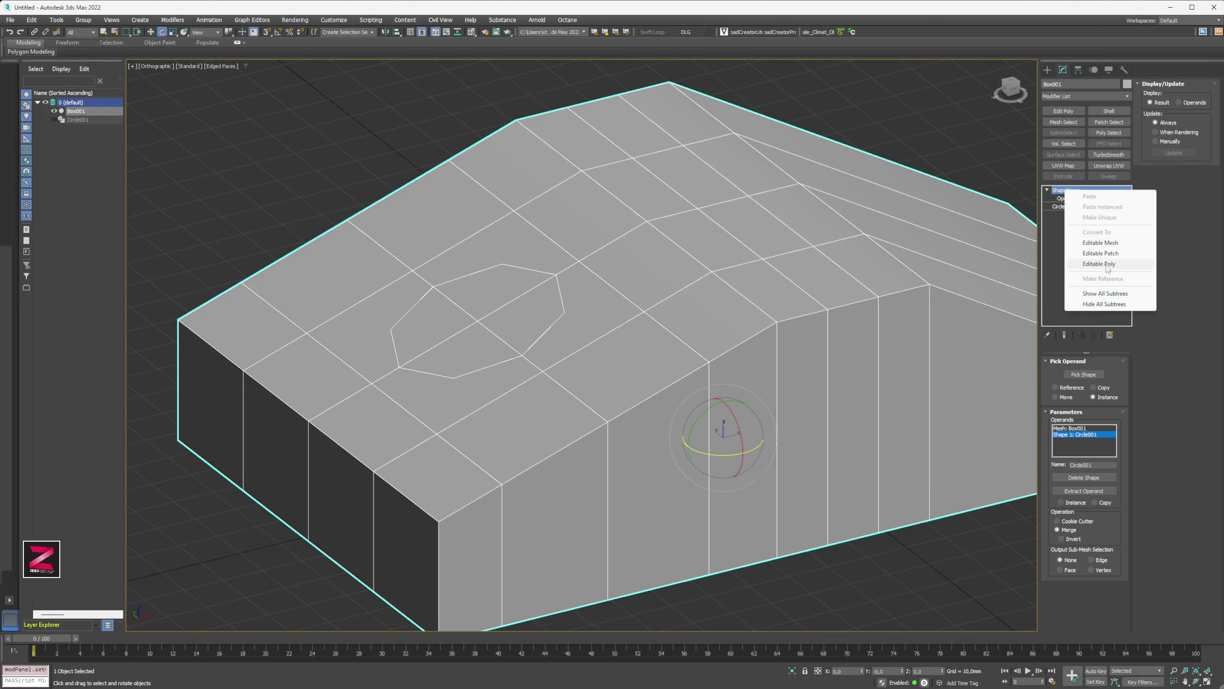
{"action": "left_click", "coordinate": [1100, 264]}
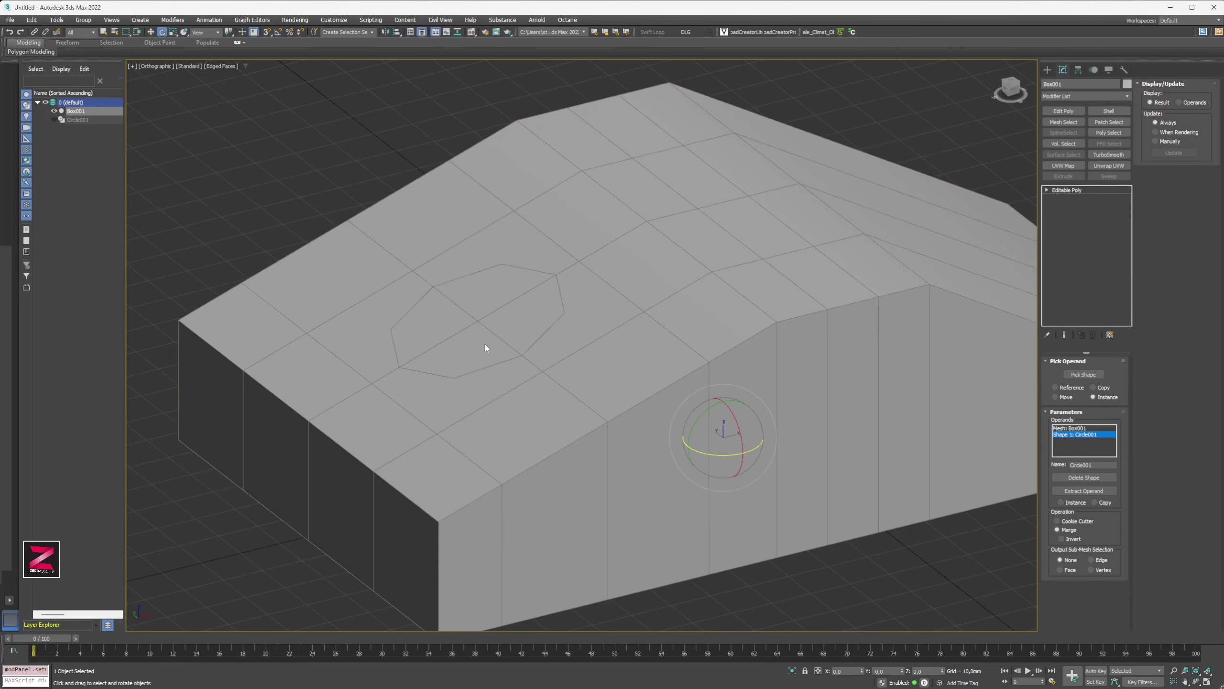
{"action": "middle_click_drag", "start_coordinate": [487, 347], "coordinate": [424, 309], "text": "alt"}
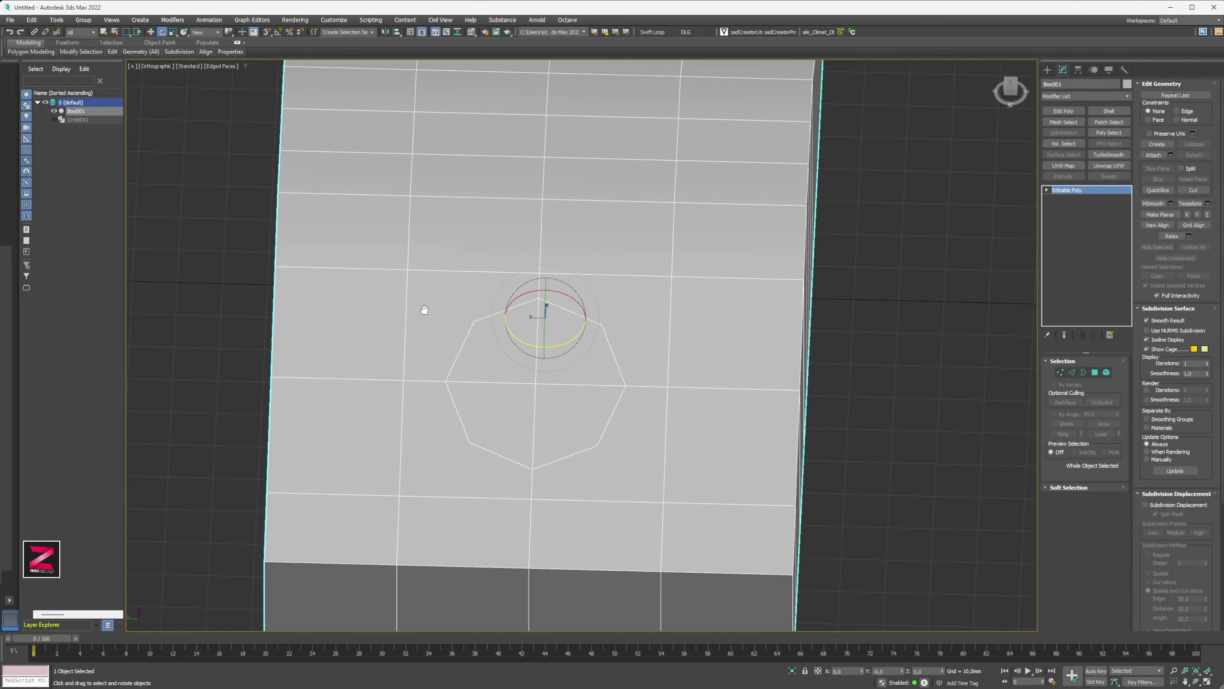
{"action": "scroll", "coordinate": [571, 355], "scroll_direction": "up", "scroll_amount": 4}
{"action": "middle_click_drag", "start_coordinate": [571, 377], "coordinate": [670, 383], "text": "alt"}
{"action": "left_click", "coordinate": [1047, 190]}
{"action": "left_click", "coordinate": [1065, 198]}
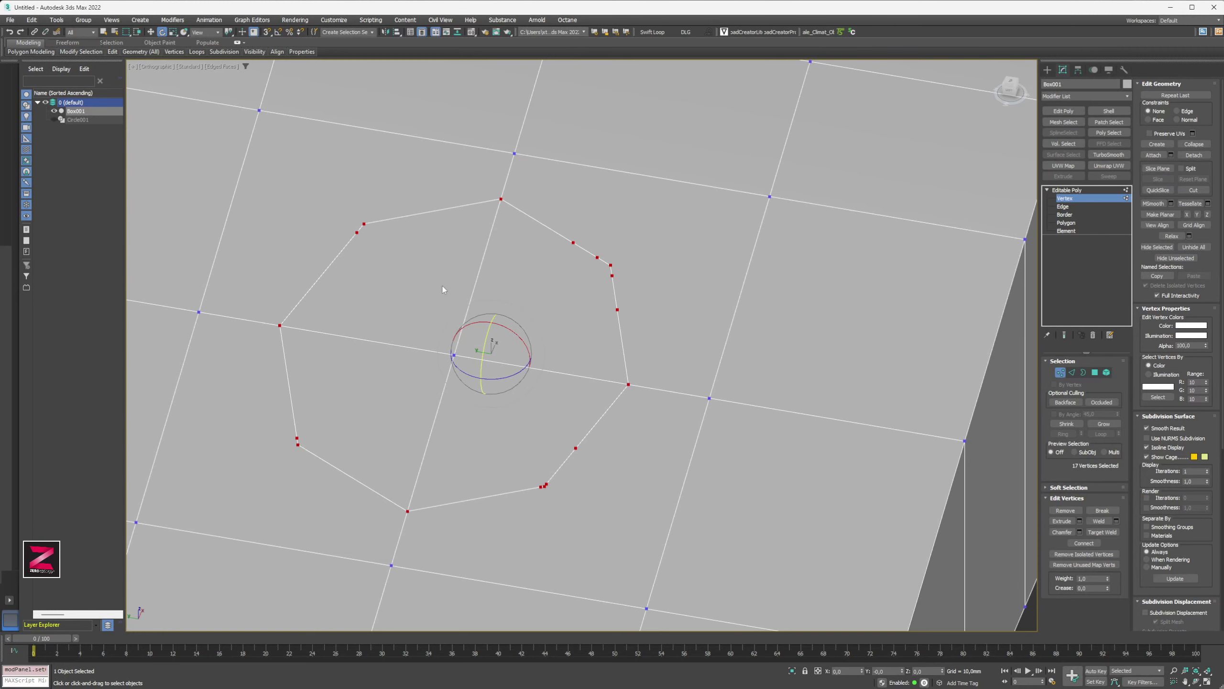
- Select the redundant vertices along the octagon's upper and right edges
{"action": "middle_click_drag", "start_coordinate": [407, 312], "coordinate": [475, 299]}
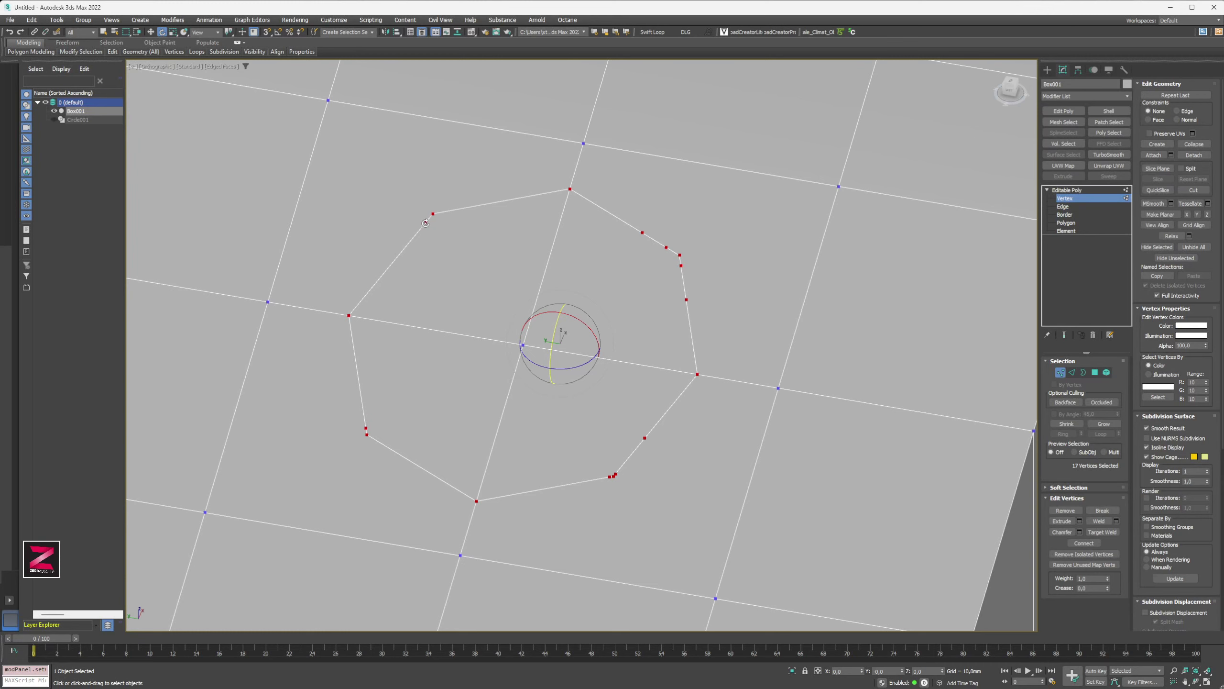
{"action": "key", "text": "w"}
{"action": "left_click", "coordinate": [426, 222]}
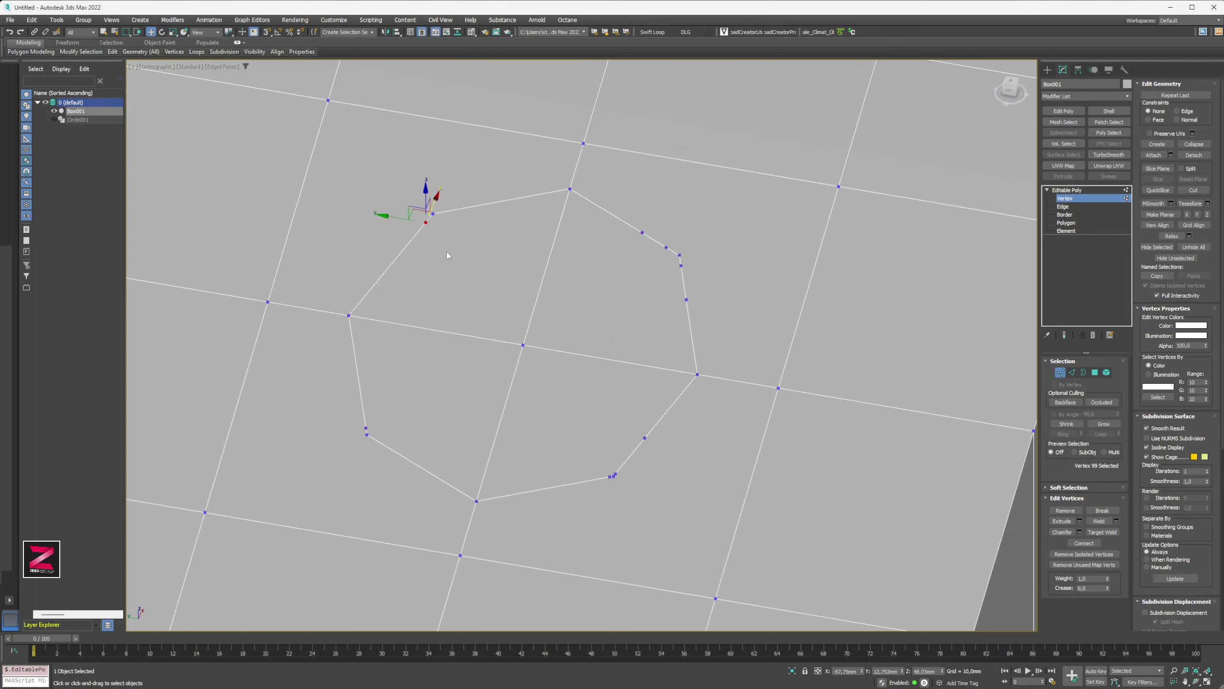
{"action": "left_click", "coordinate": [642, 233], "text": "ctrl"}
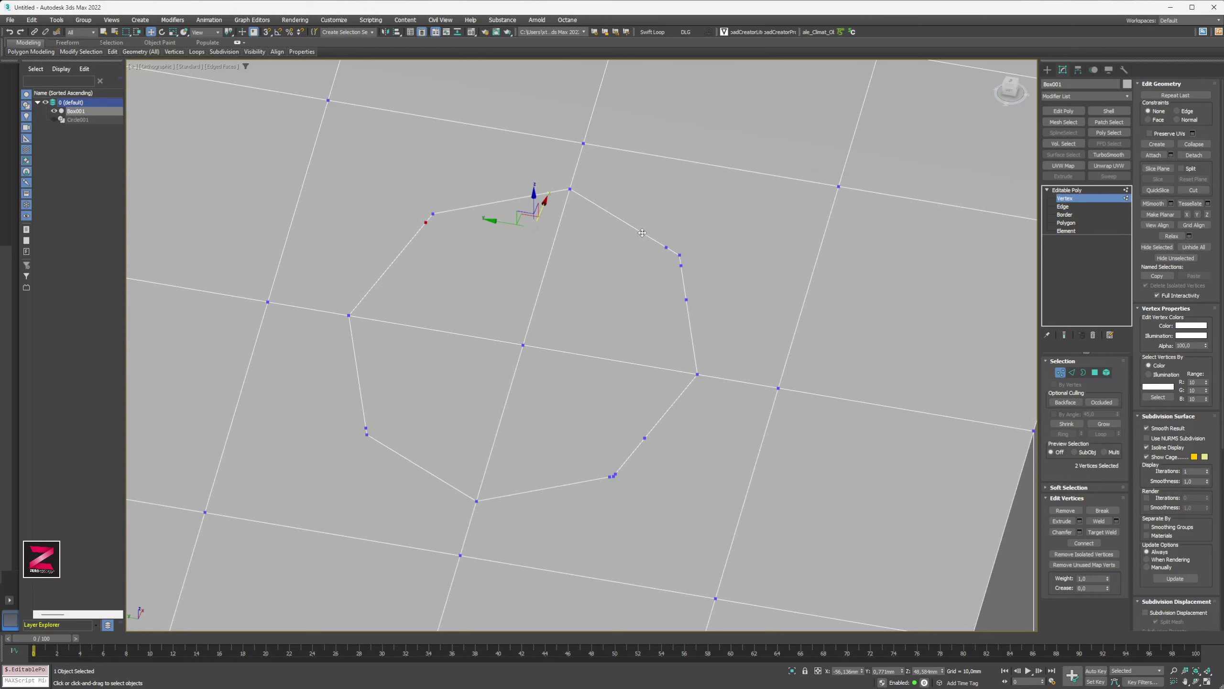
{"action": "left_click", "coordinate": [666, 249], "text": "ctrl"}
{"action": "left_click", "coordinate": [681, 266], "text": "ctrl"}
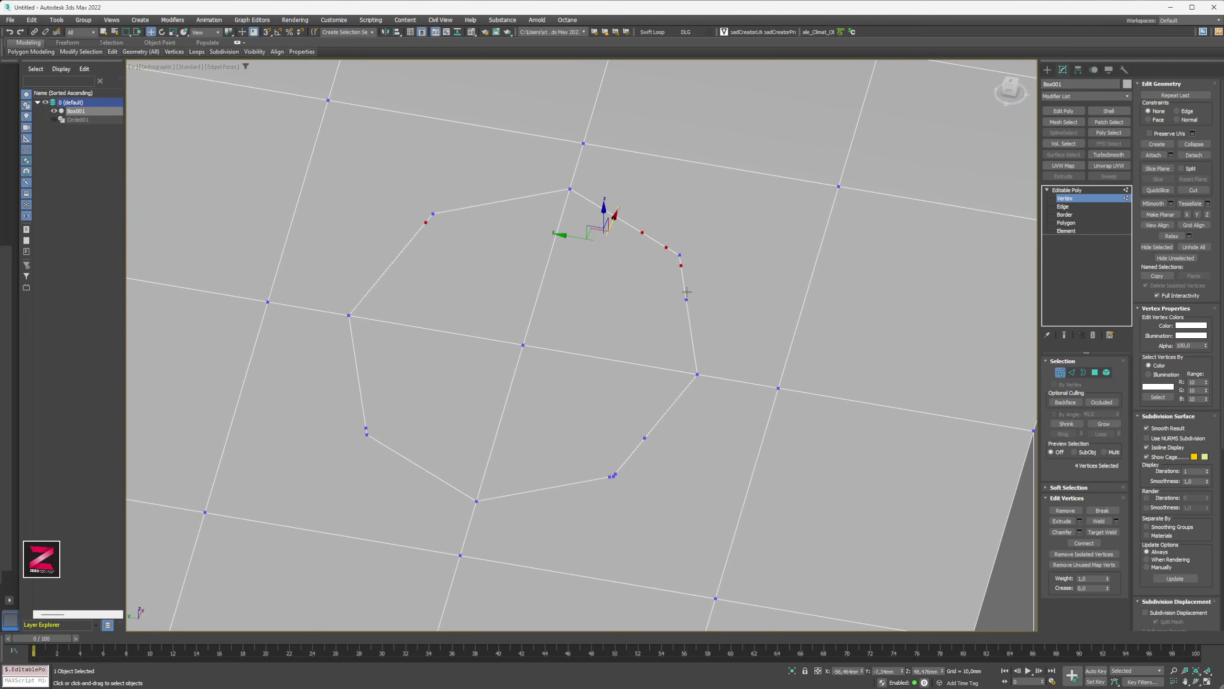
{"action": "left_click", "coordinate": [686, 300], "text": "ctrl"}
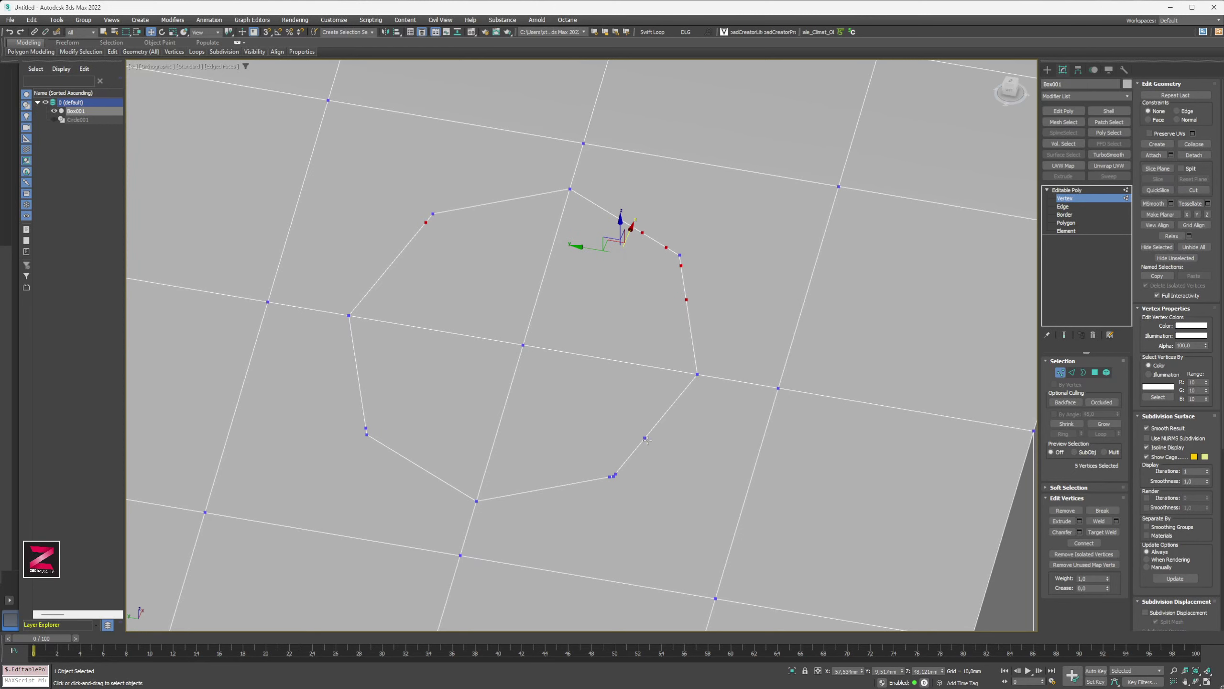
- Add the remaining lower and left extra vertices and delete all nine selected vertices
{"action": "left_click", "coordinate": [644, 437], "text": "ctrl"}
{"action": "scroll", "coordinate": [614, 477], "scroll_direction": "up", "scroll_amount": 4}
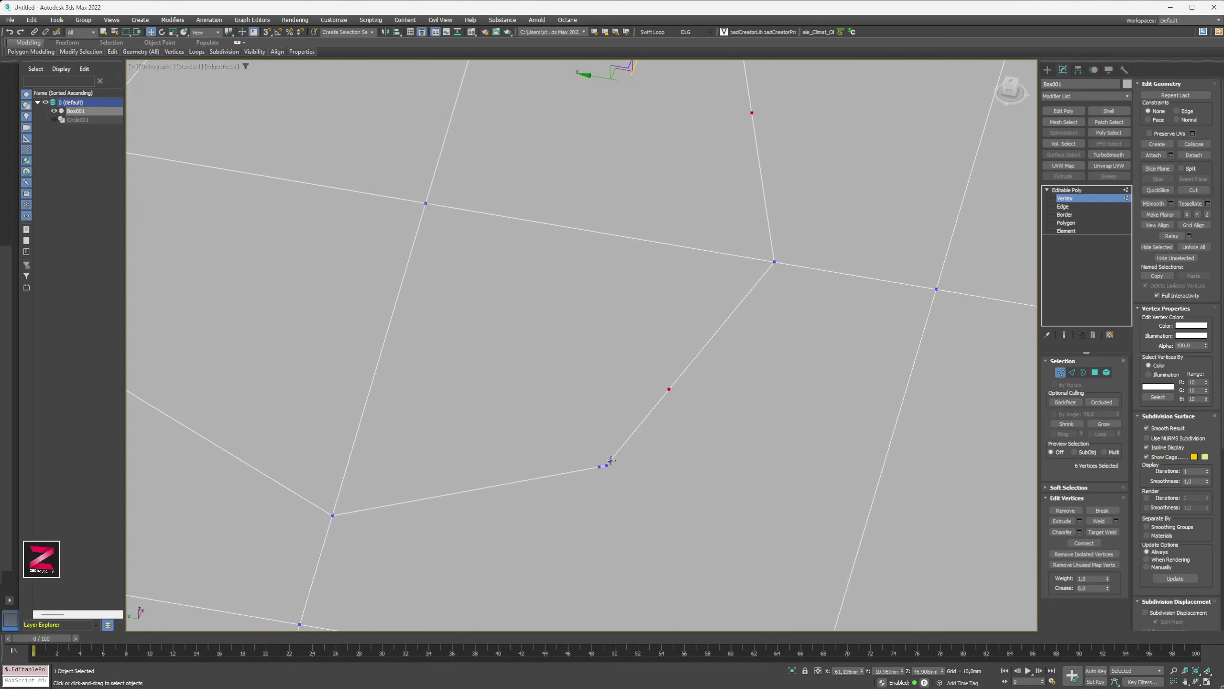
{"action": "scroll", "coordinate": [611, 460], "scroll_direction": "up", "scroll_amount": 2}
{"action": "left_click", "coordinate": [602, 433], "text": "ctrl"}
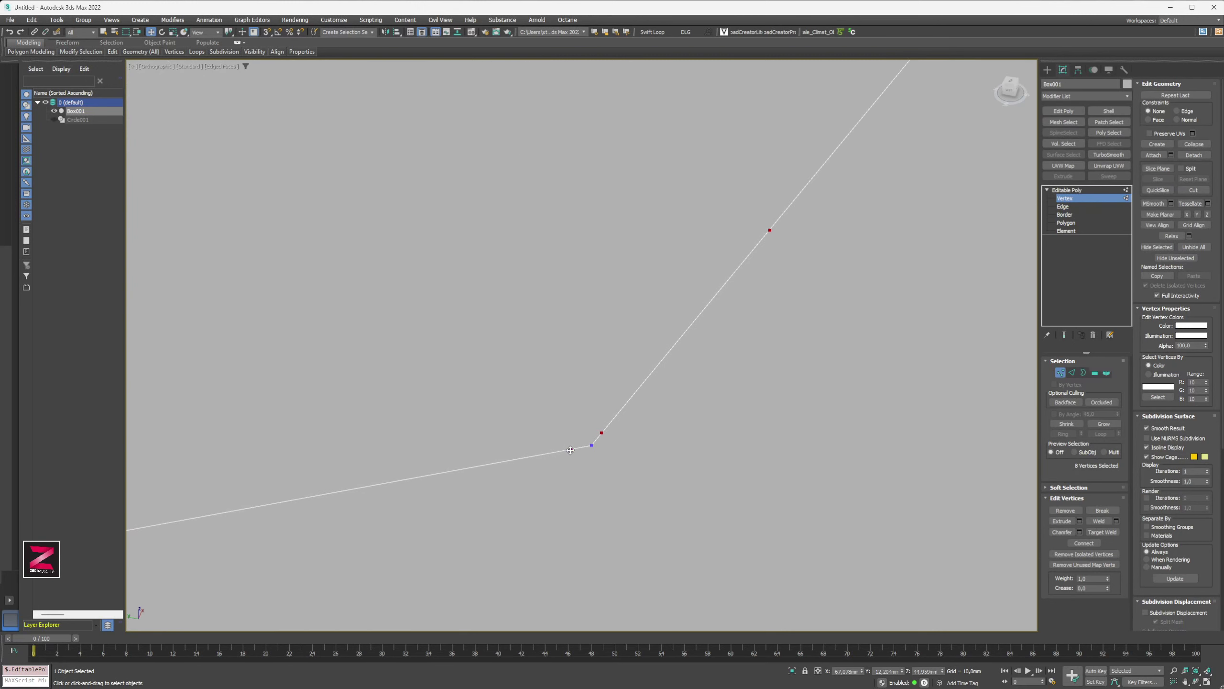
{"action": "scroll", "coordinate": [485, 429], "scroll_direction": "down", "scroll_amount": 5}
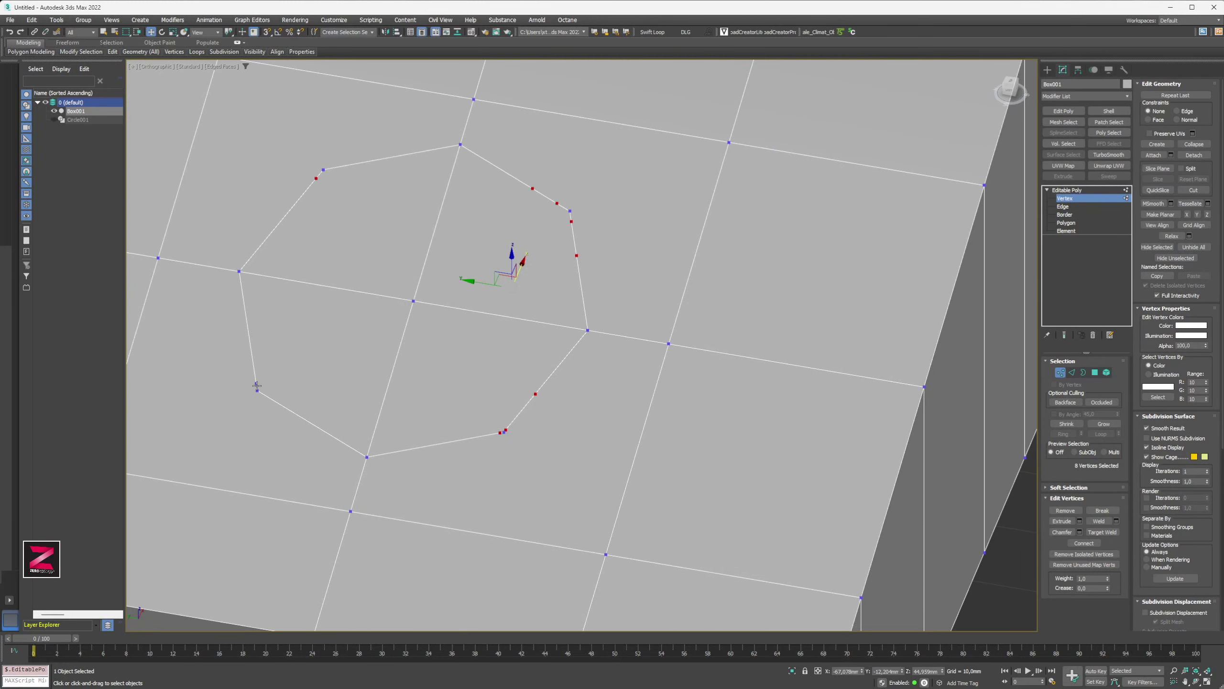
{"action": "left_click", "coordinate": [256, 384], "text": "ctrl"}
{"action": "key", "text": "BackSpace"}
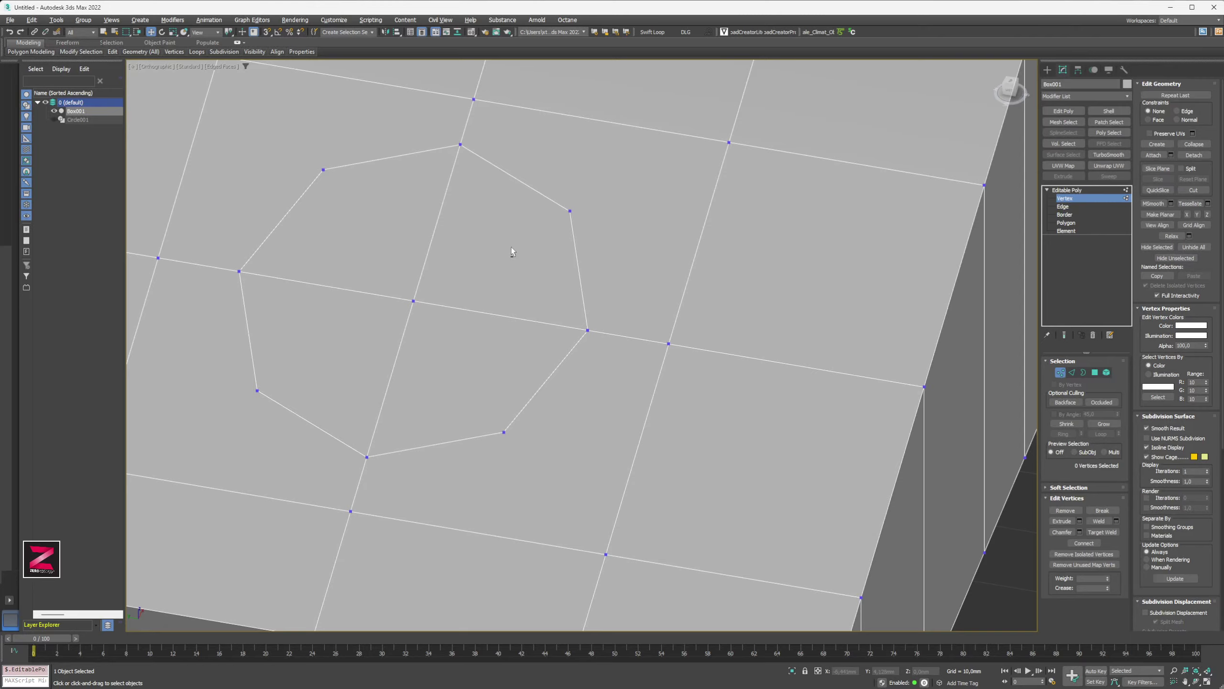
- Test-move the top, right, bottom-left, left and central octagon vertices, undoing each move
{"action": "middle_click_drag", "start_coordinate": [510, 247], "coordinate": [498, 241], "text": "alt"}
{"action": "middle_click_drag", "start_coordinate": [428, 225], "coordinate": [627, 367]}
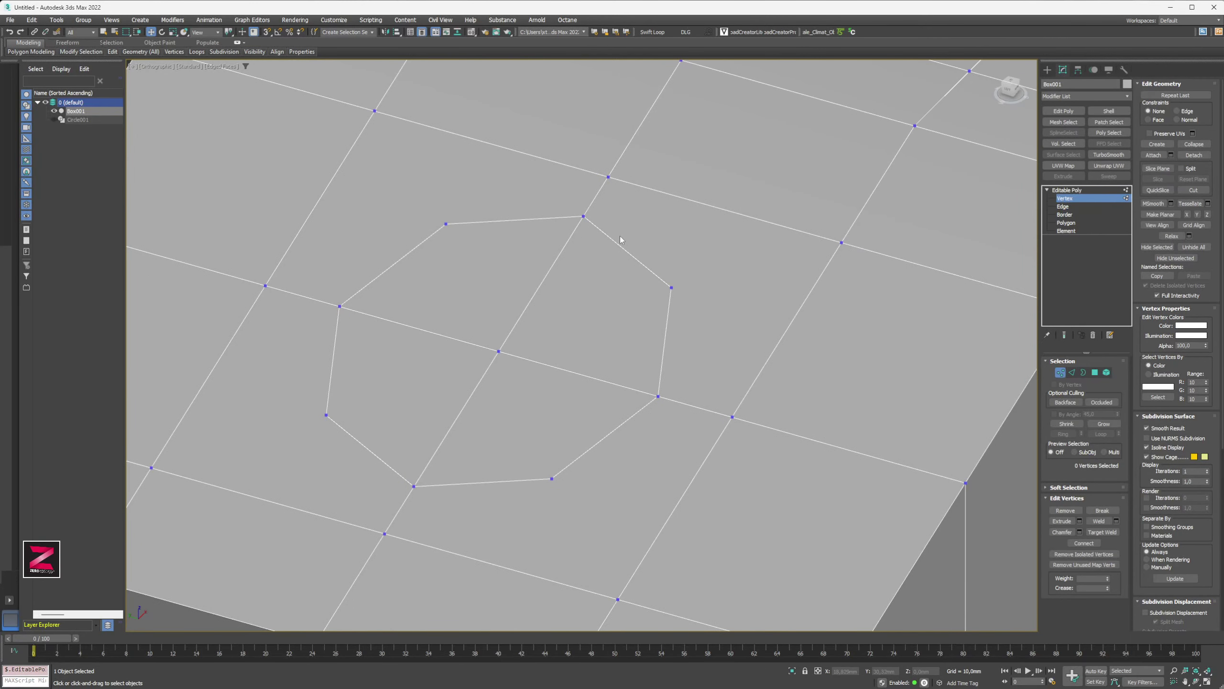
{"action": "left_click_drag", "start_coordinate": [583, 217], "coordinate": [565, 234]}
{"action": "key", "text": "ctrl+z"}
{"action": "left_click_drag", "start_coordinate": [657, 397], "coordinate": [598, 390]}
{"action": "key", "text": "ctrl+z"}
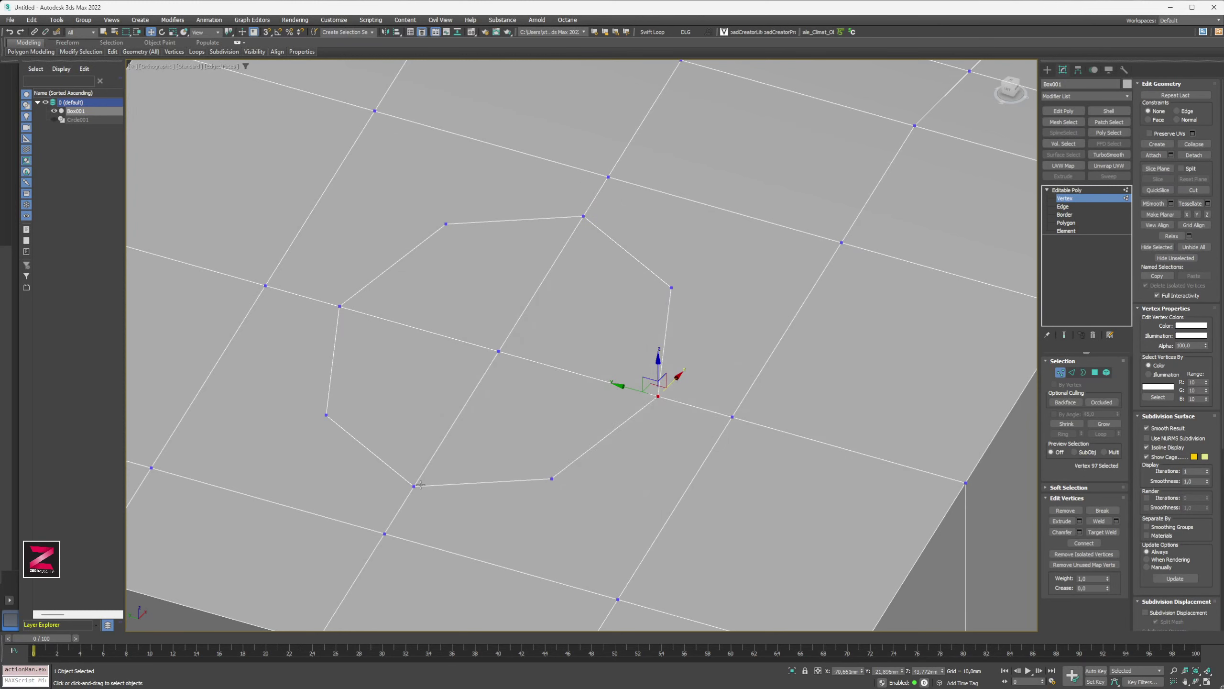
{"action": "left_click_drag", "start_coordinate": [421, 485], "coordinate": [433, 467]}
{"action": "key", "text": "ctrl+z"}
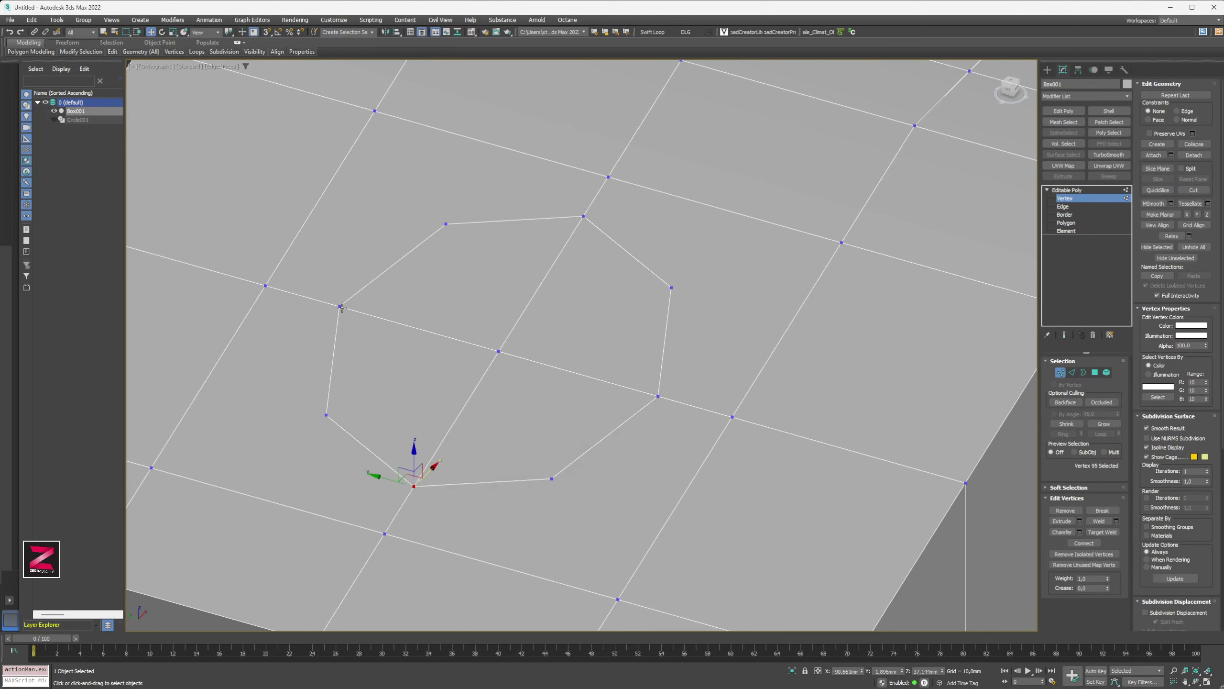
{"action": "left_click_drag", "start_coordinate": [342, 308], "coordinate": [333, 321]}
{"action": "key", "text": "ctrl+z"}
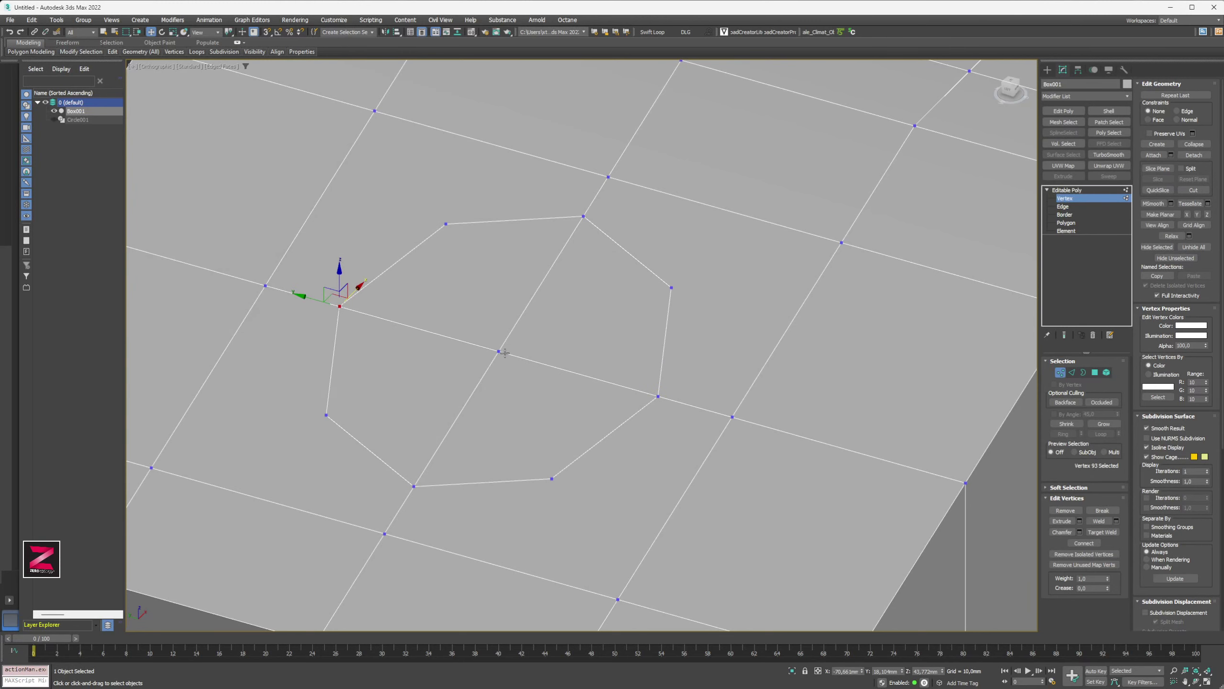
{"action": "left_click_drag", "start_coordinate": [501, 352], "coordinate": [496, 358]}
{"action": "key", "text": "ctrl+z"}
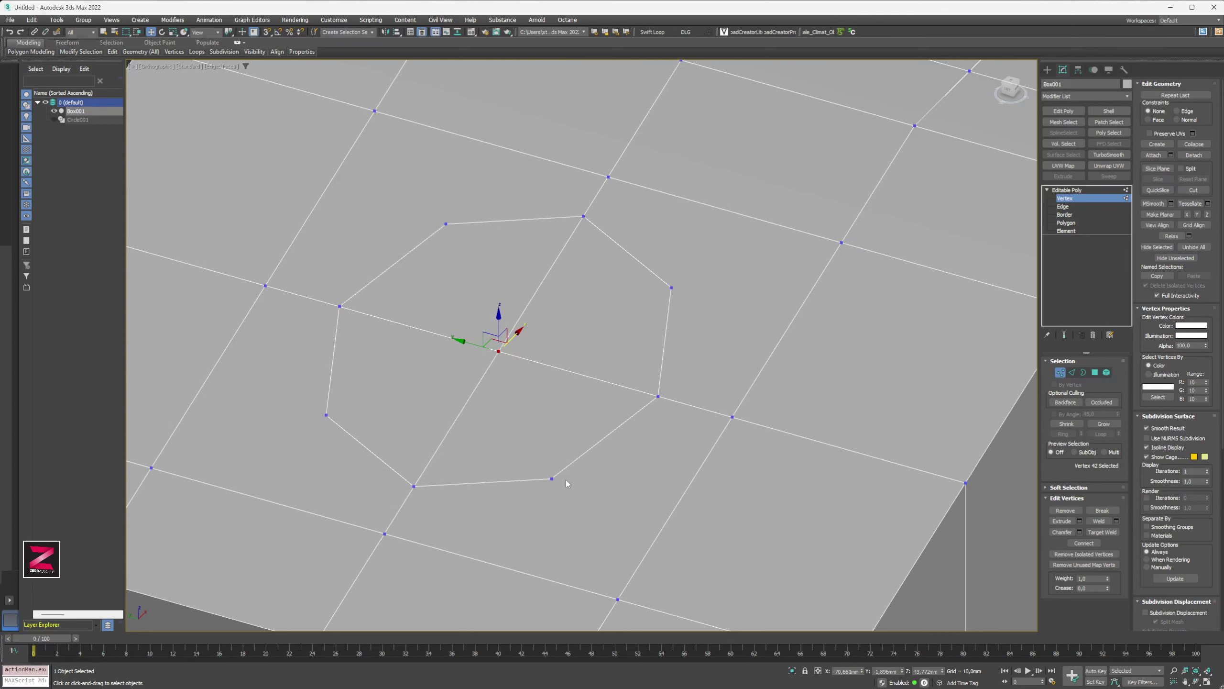
- Test-move the bottom, right and top-left vertices too, undoing every change
{"action": "left_click_drag", "start_coordinate": [553, 479], "coordinate": [554, 480]}
{"action": "key", "text": "ctrl+z"}
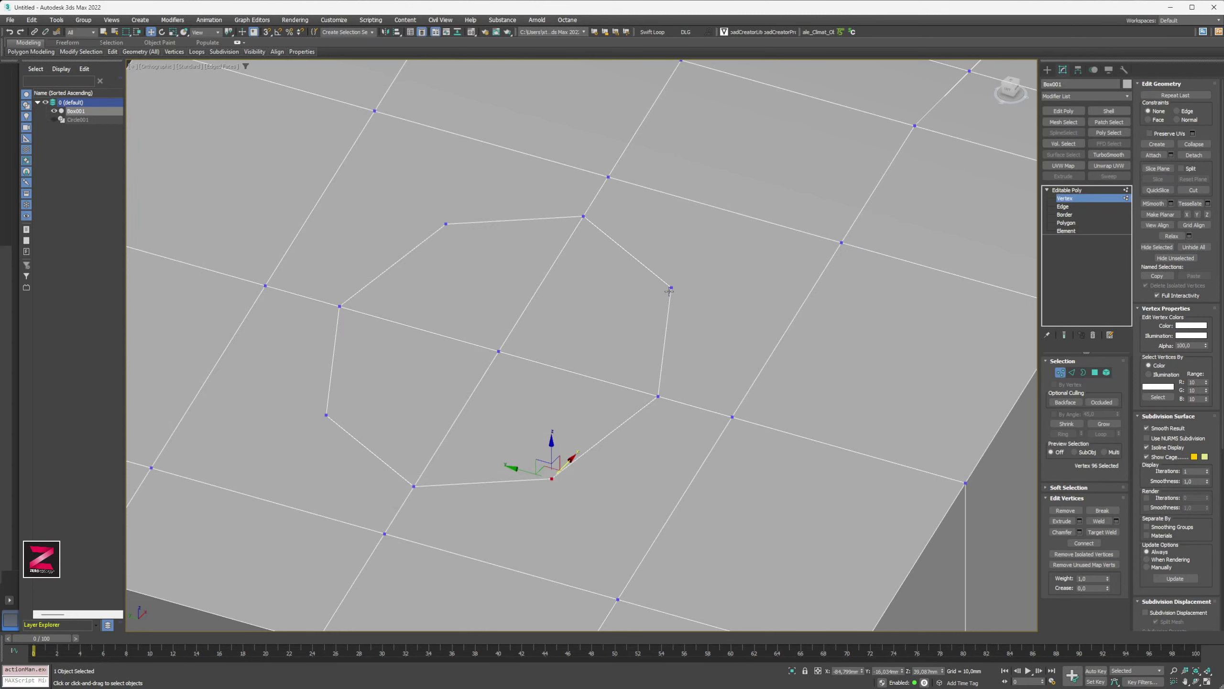
{"action": "left_click_drag", "start_coordinate": [671, 289], "coordinate": [676, 284]}
{"action": "key", "text": "ctrl+z"}
{"action": "left_click_drag", "start_coordinate": [447, 225], "coordinate": [453, 209]}
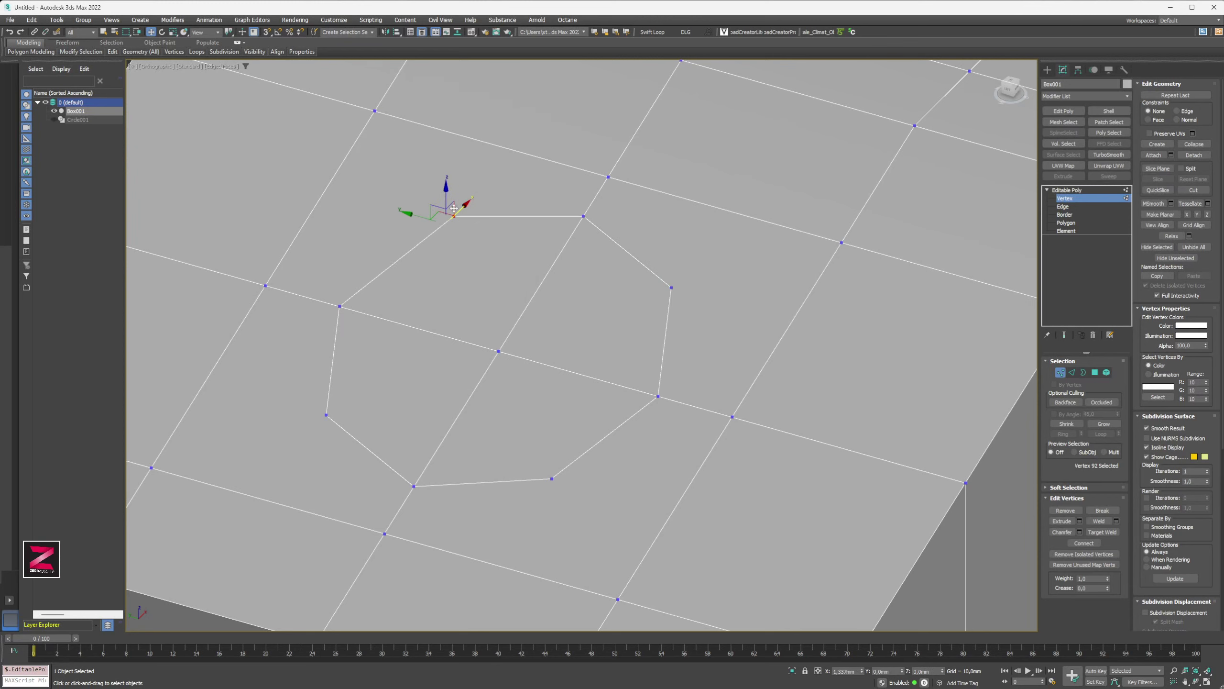
{"action": "key", "text": "ctrl+z"}
{"action": "scroll", "coordinate": [546, 358], "scroll_direction": "down", "scroll_amount": 3}
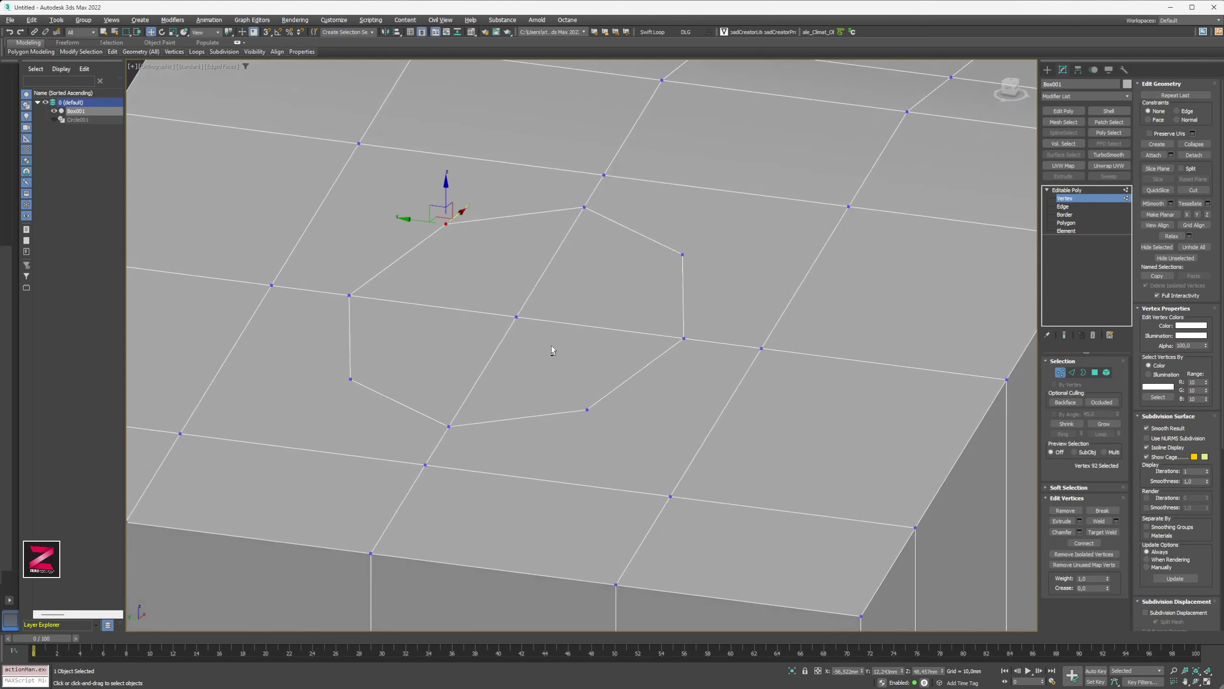
{"action": "scroll", "coordinate": [551, 346], "scroll_direction": "up", "scroll_amount": 3}
{"action": "left_click_drag", "start_coordinate": [456, 212], "coordinate": [452, 229]}
{"action": "key", "text": "ctrl+z"}
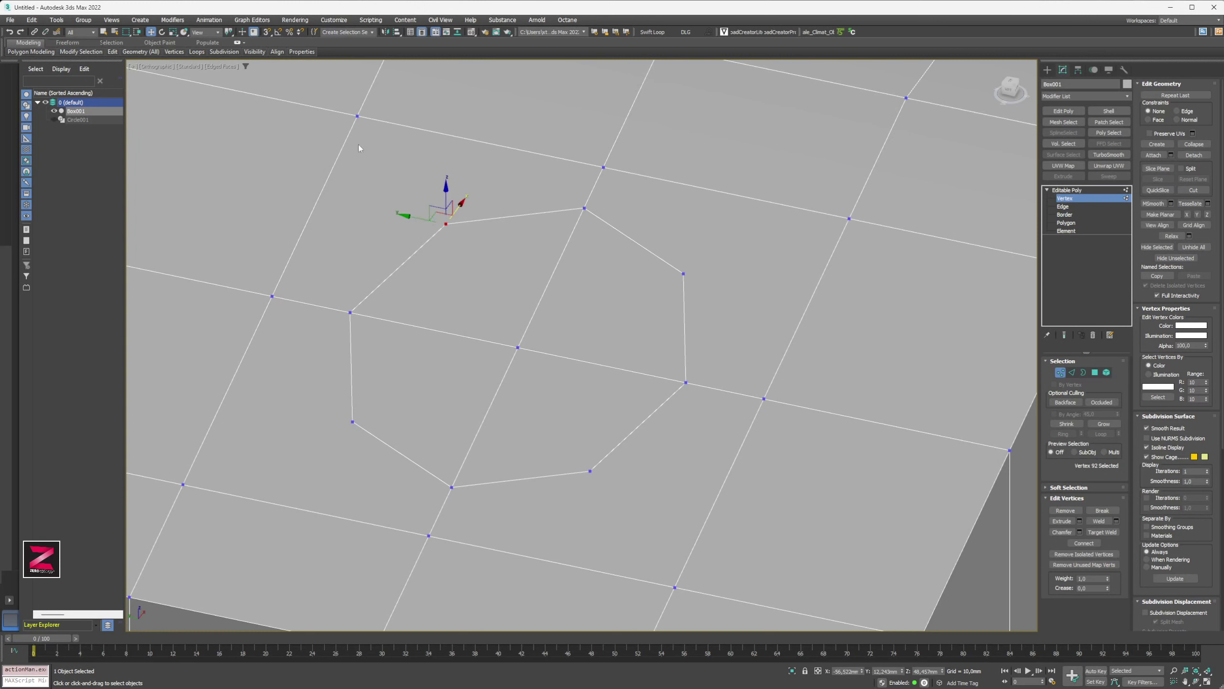
- Select all eight octagon corner vertices with the Select Object tool
{"action": "left_click", "coordinate": [103, 32]}
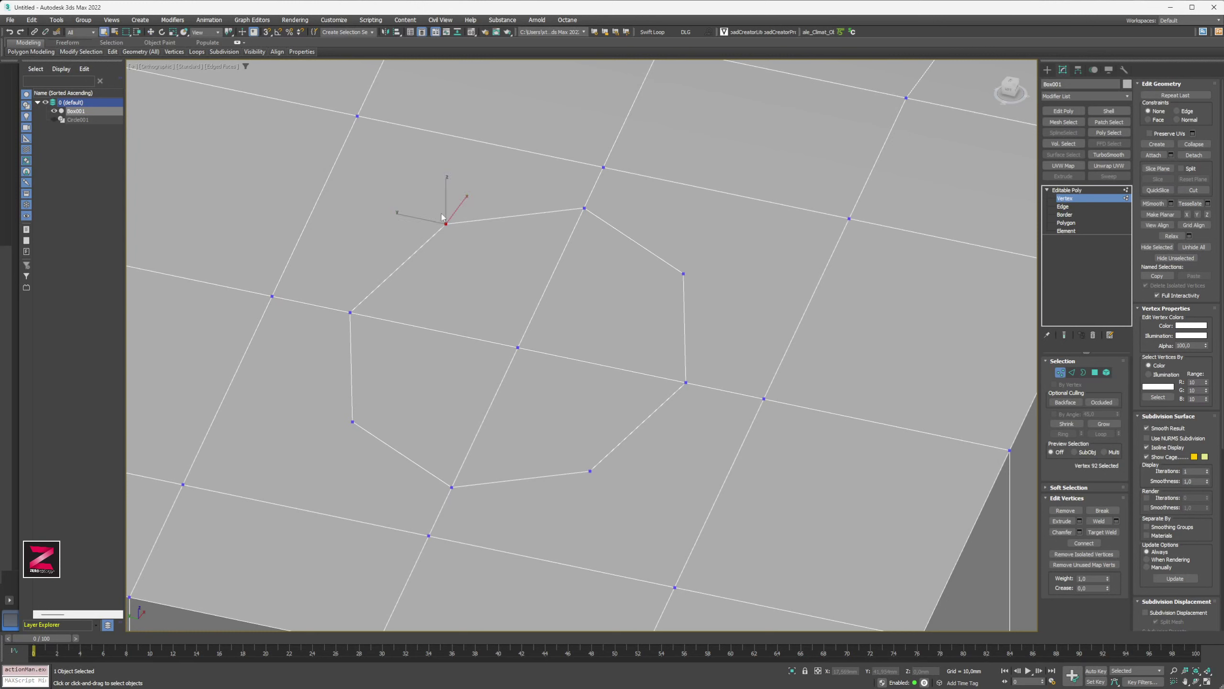
{"action": "left_click_drag", "start_coordinate": [457, 237], "coordinate": [459, 238]}
{"action": "left_click_drag", "start_coordinate": [703, 263], "coordinate": [668, 279], "text": "ctrl"}
{"action": "left_click_drag", "start_coordinate": [577, 459], "coordinate": [599, 483], "text": "ctrl"}
{"action": "left_click_drag", "start_coordinate": [432, 475], "coordinate": [465, 499], "text": "ctrl"}
{"action": "left_click_drag", "start_coordinate": [348, 419], "coordinate": [375, 437], "text": "ctrl"}
{"action": "left_click_drag", "start_coordinate": [346, 308], "coordinate": [365, 329], "text": "ctrl"}
{"action": "left_click_drag", "start_coordinate": [673, 379], "coordinate": [696, 394], "text": "ctrl"}
{"action": "left_click_drag", "start_coordinate": [577, 201], "coordinate": [600, 220], "text": "ctrl"}
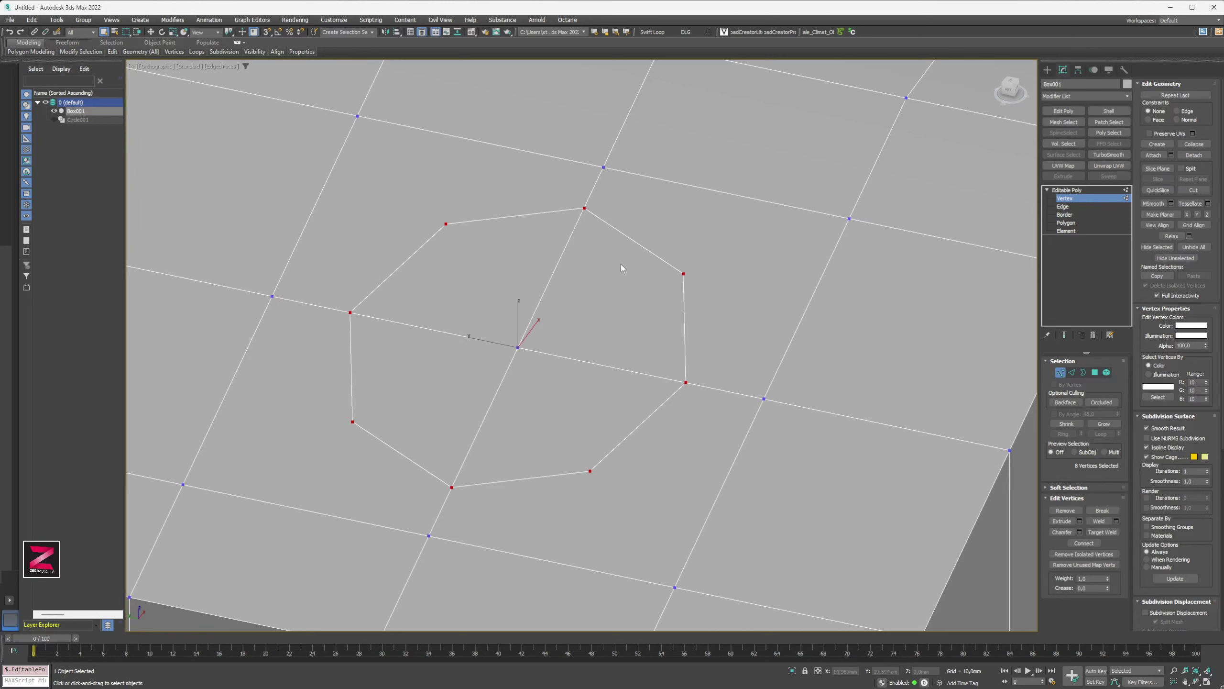
- Use Cut to join two octagon corner vertices to the surrounding outer grid vertices
{"action": "left_click", "coordinate": [1194, 189]}
{"action": "left_click", "coordinate": [684, 274]}
{"action": "left_click", "coordinate": [849, 218]}
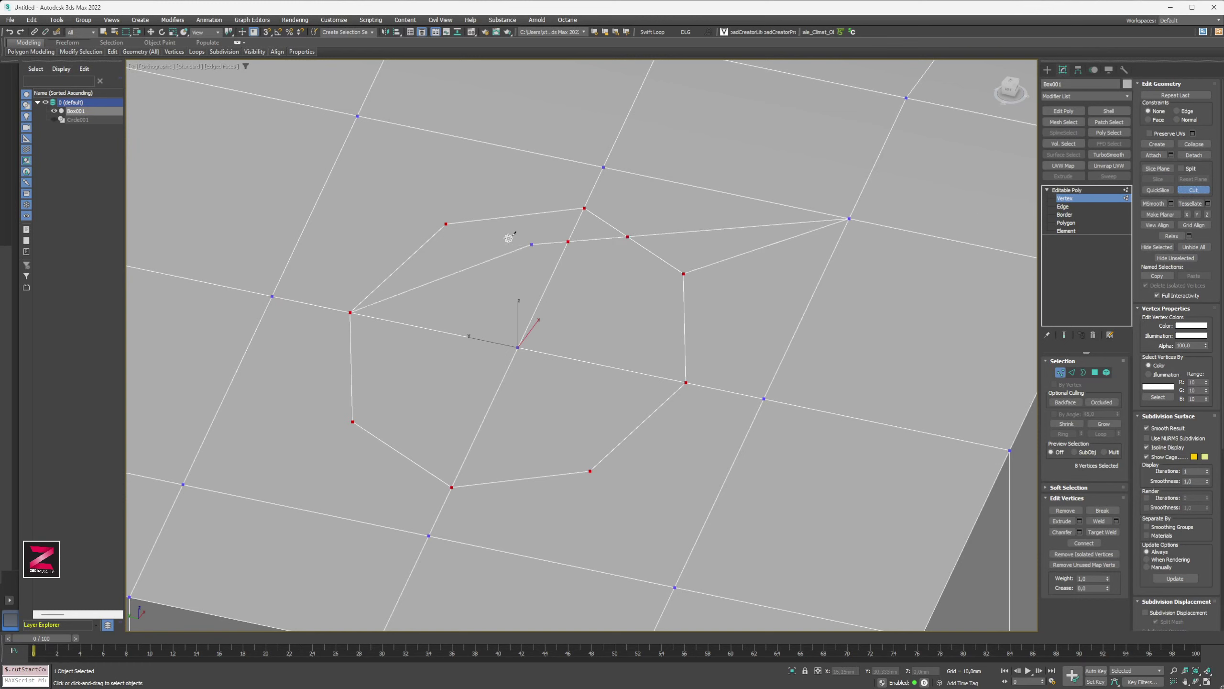
{"action": "right_click", "coordinate": [506, 234]}
{"action": "left_click", "coordinate": [446, 224]}
{"action": "left_click", "coordinate": [387, 159]}
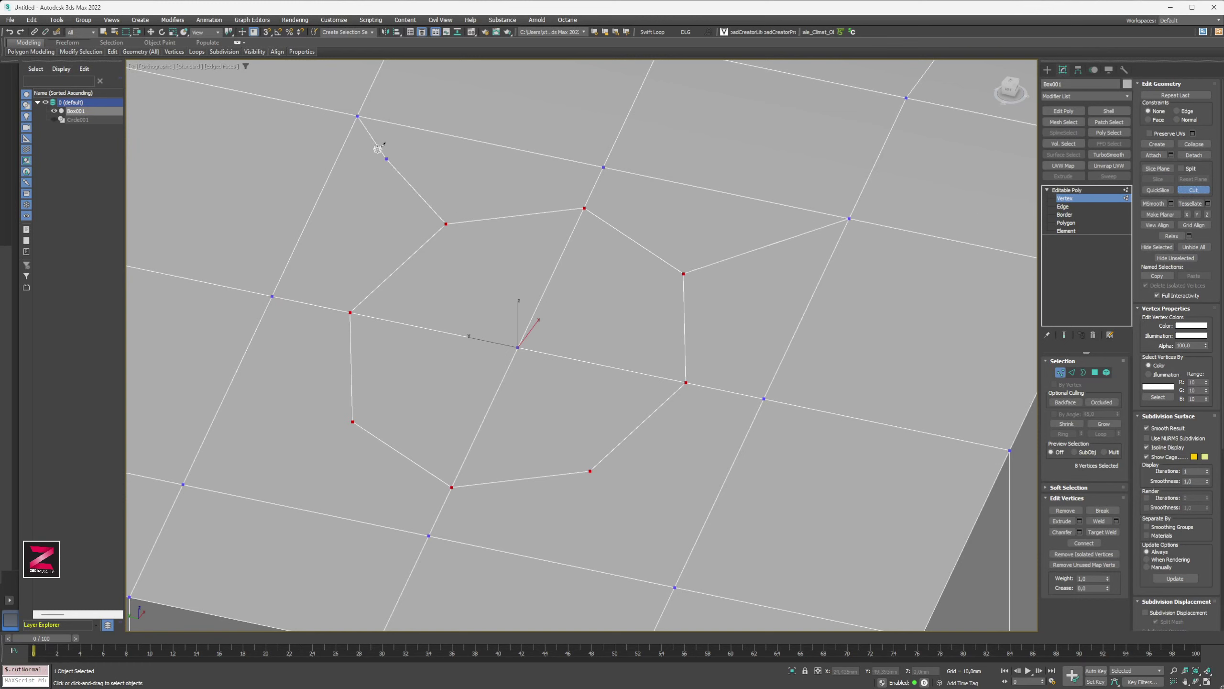
{"action": "left_click", "coordinate": [357, 116]}
{"action": "right_click", "coordinate": [597, 393]}
- Cut edges from the lower and left octagon vertices to the grid vertices below and left
{"action": "left_click", "coordinate": [590, 470]}
{"action": "left_click", "coordinate": [681, 574]}
{"action": "left_click", "coordinate": [675, 587]}
{"action": "left_click", "coordinate": [675, 587]}
{"action": "right_click", "coordinate": [555, 508]}
{"action": "left_click", "coordinate": [352, 422]}
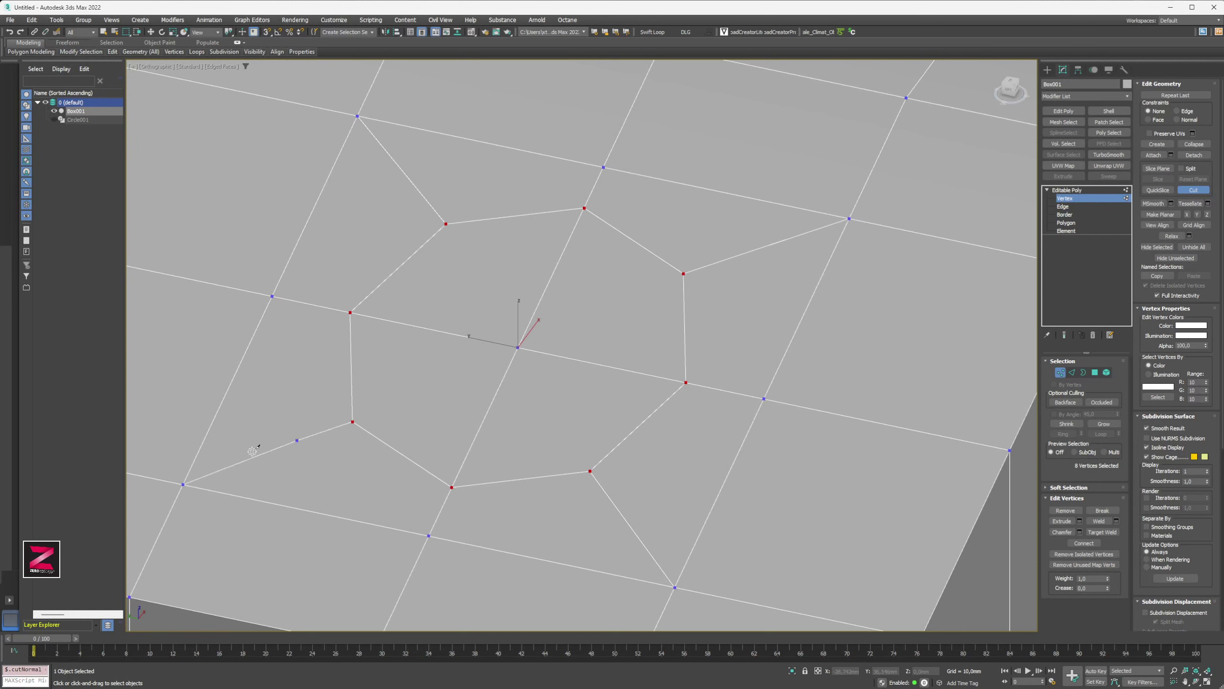
{"action": "left_click", "coordinate": [183, 484]}
{"action": "right_click", "coordinate": [314, 402]}
- Exit Cut and choose Move from the quad menu
{"action": "right_click", "coordinate": [579, 277]}
{"action": "right_click", "coordinate": [579, 281]}
{"action": "left_click", "coordinate": [589, 287]}
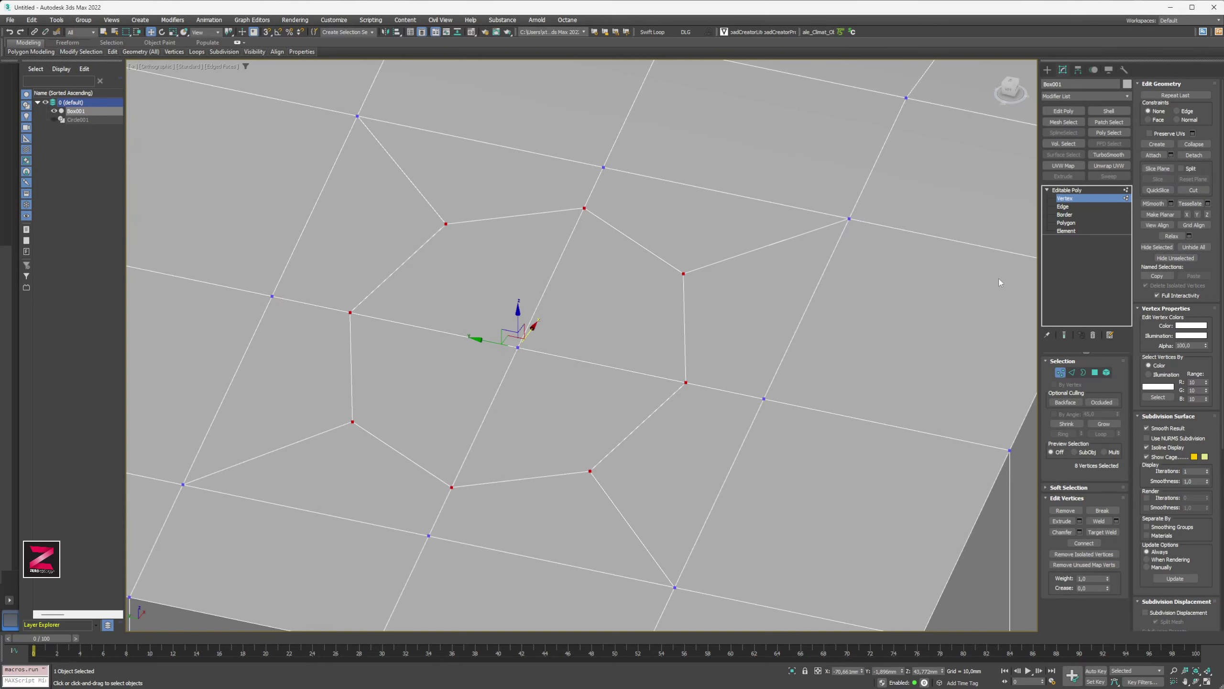
{"action": "middle_click_drag", "start_coordinate": [601, 392], "coordinate": [621, 406], "text": "alt"}
- Select the four polygons inside the octagon in Polygon mode
{"action": "key", "text": "4"}
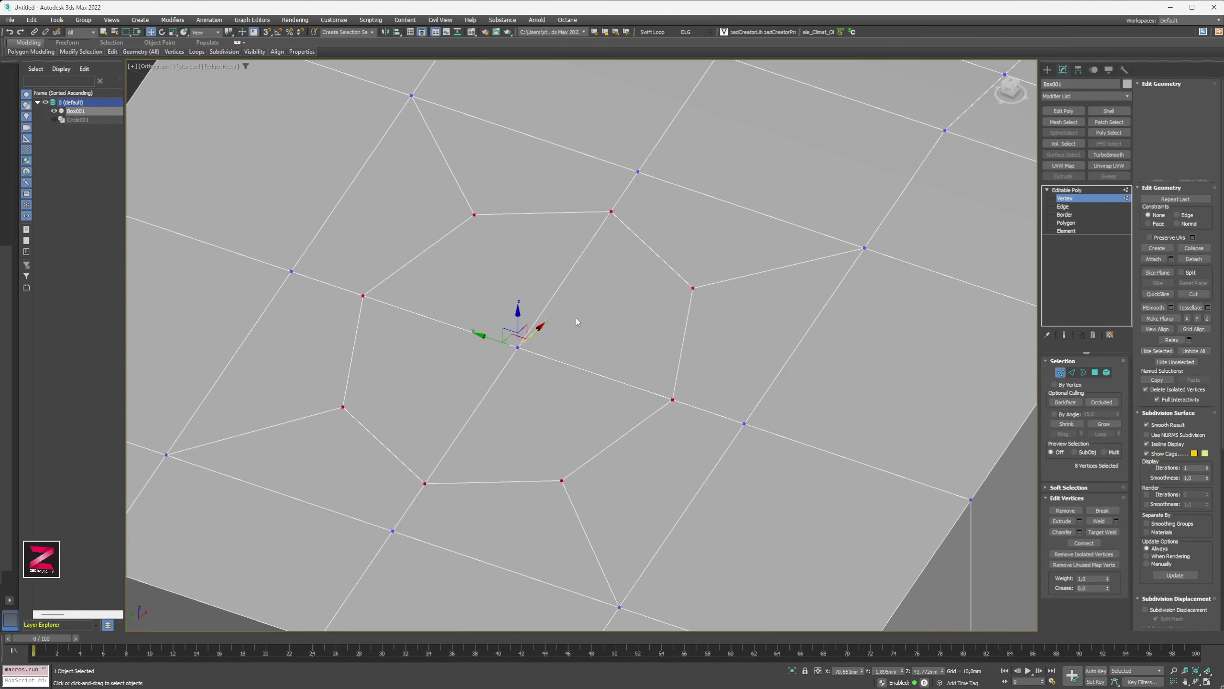
{"action": "left_click", "coordinate": [506, 310]}
{"action": "left_click", "coordinate": [474, 363], "text": "ctrl"}
{"action": "left_click", "coordinate": [568, 402], "text": "ctrl"}
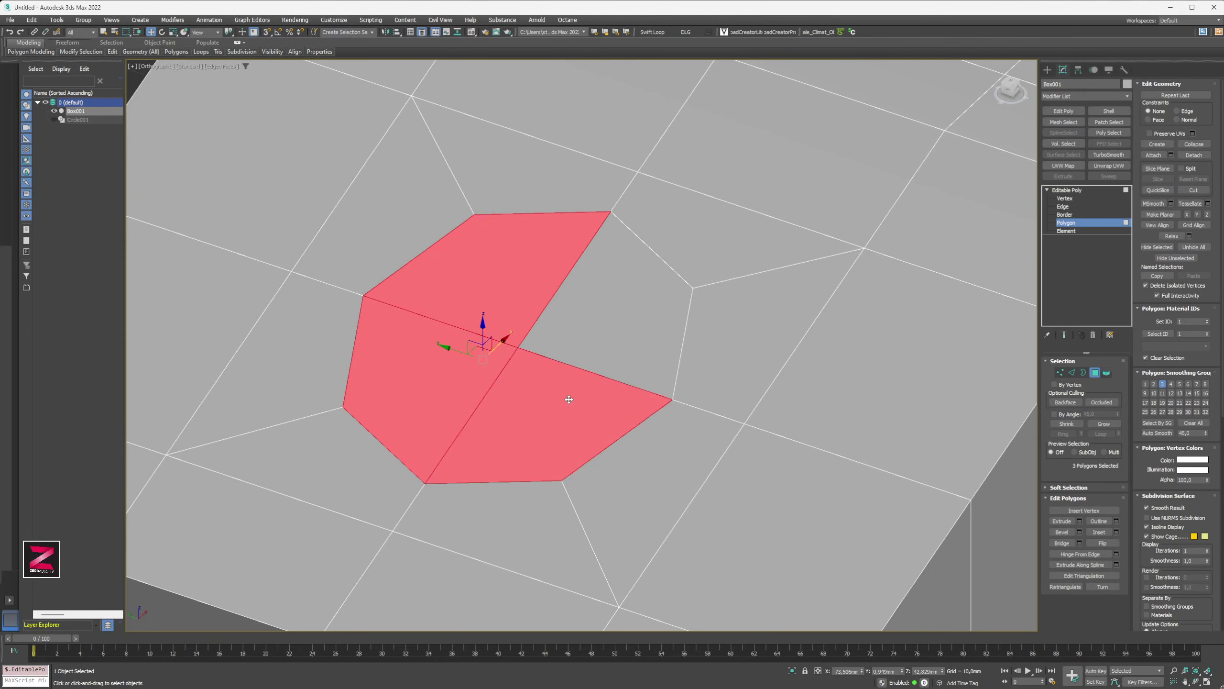
{"action": "left_click", "coordinate": [601, 326], "text": "ctrl"}
{"action": "middle_click_drag", "start_coordinate": [601, 325], "coordinate": [538, 337], "text": "alt"}
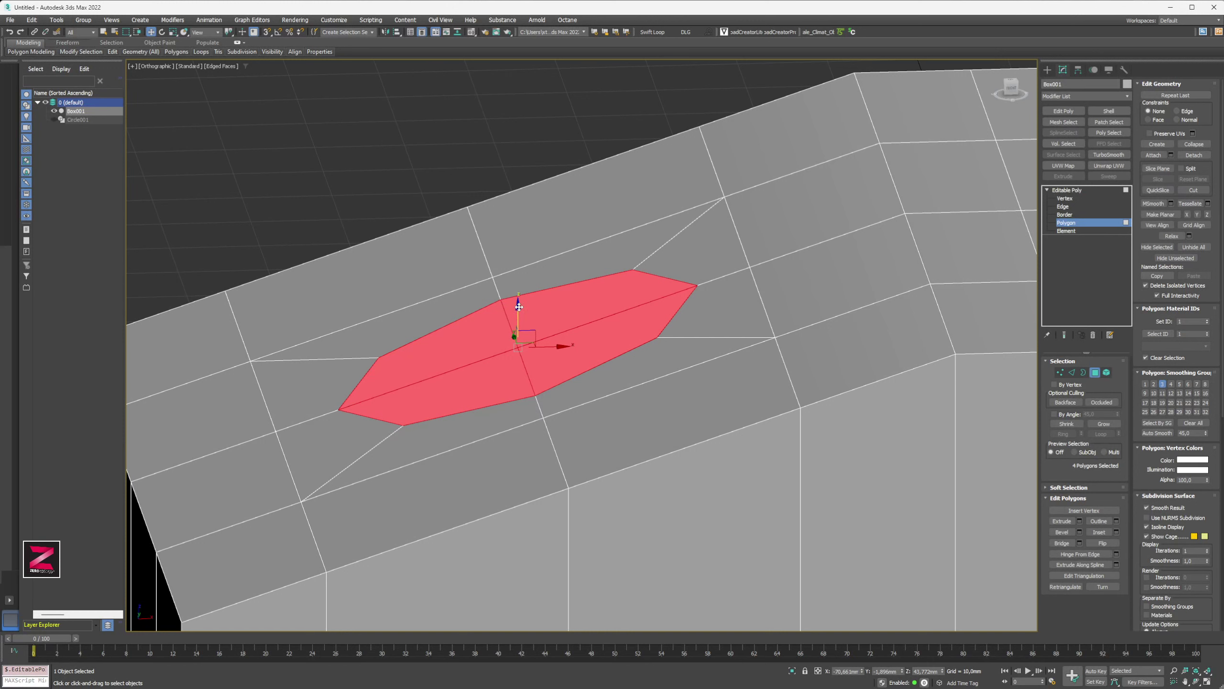
{"action": "left_click_drag", "start_coordinate": [519, 305], "coordinate": [519, 408]}
{"action": "key", "text": "ctrl+z"}
- Set the reference coordinate system to Local and push the polygons down along Z
{"action": "left_click", "coordinate": [208, 33]}
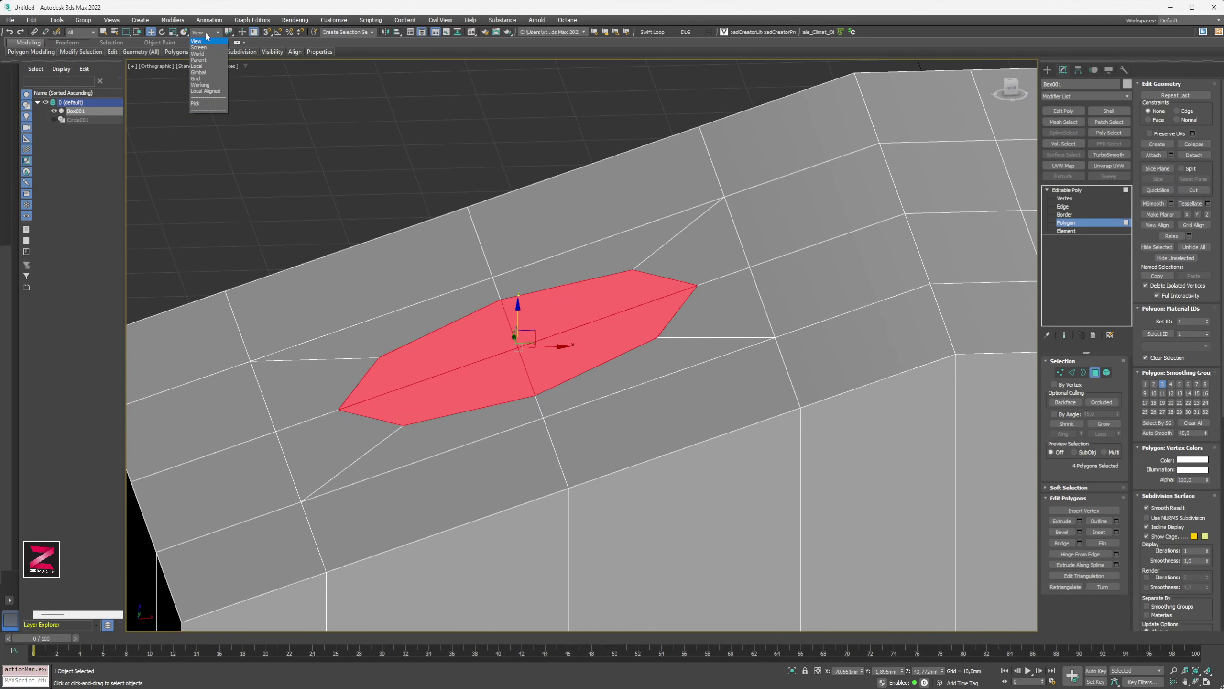
{"action": "left_click", "coordinate": [209, 67]}
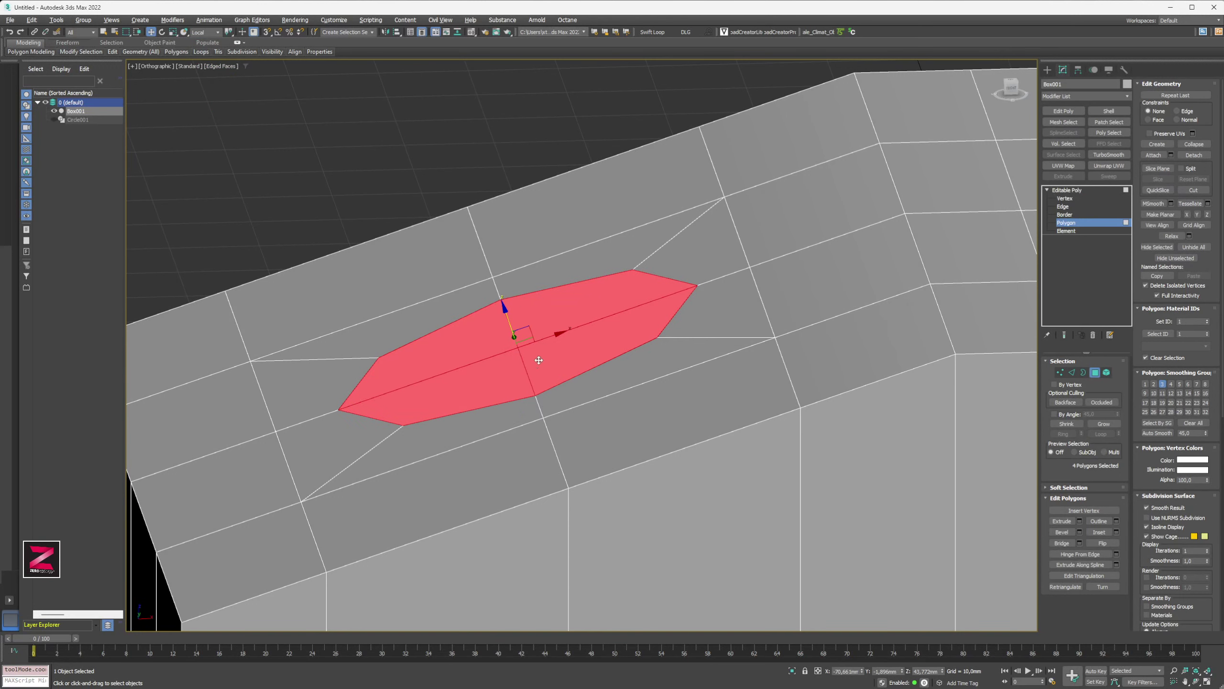
{"action": "mouse_move", "coordinate": [539, 360]}
{"action": "middle_mouse_down", "text": "alt"}
{"action": "mouse_move", "coordinate": [550, 339]}
{"action": "mouse_move", "coordinate": [538, 360]}
{"action": "middle_mouse_up", "text": "alt"}
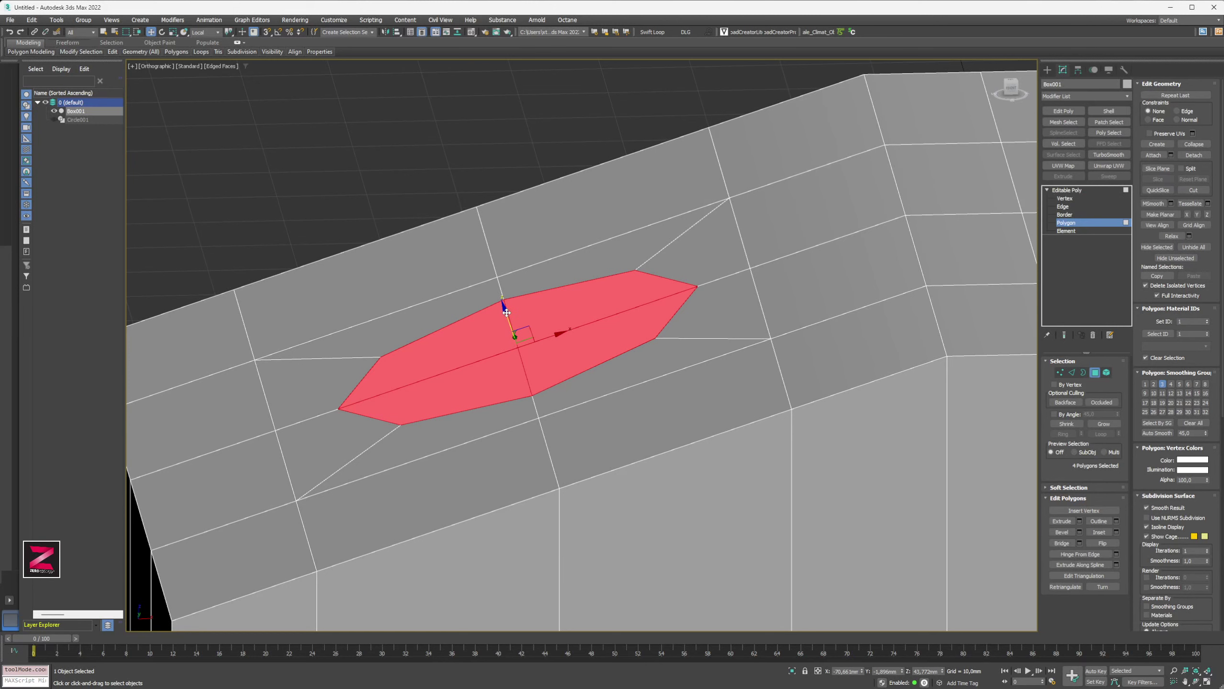
{"action": "middle_click_drag", "start_coordinate": [507, 331], "coordinate": [505, 312], "text": "alt"}
{"action": "left_click_drag", "start_coordinate": [506, 309], "coordinate": [564, 439]}
{"action": "middle_click_drag", "start_coordinate": [564, 439], "coordinate": [606, 439], "text": "alt"}
{"action": "scroll", "coordinate": [593, 440], "scroll_direction": "down", "scroll_amount": 5}
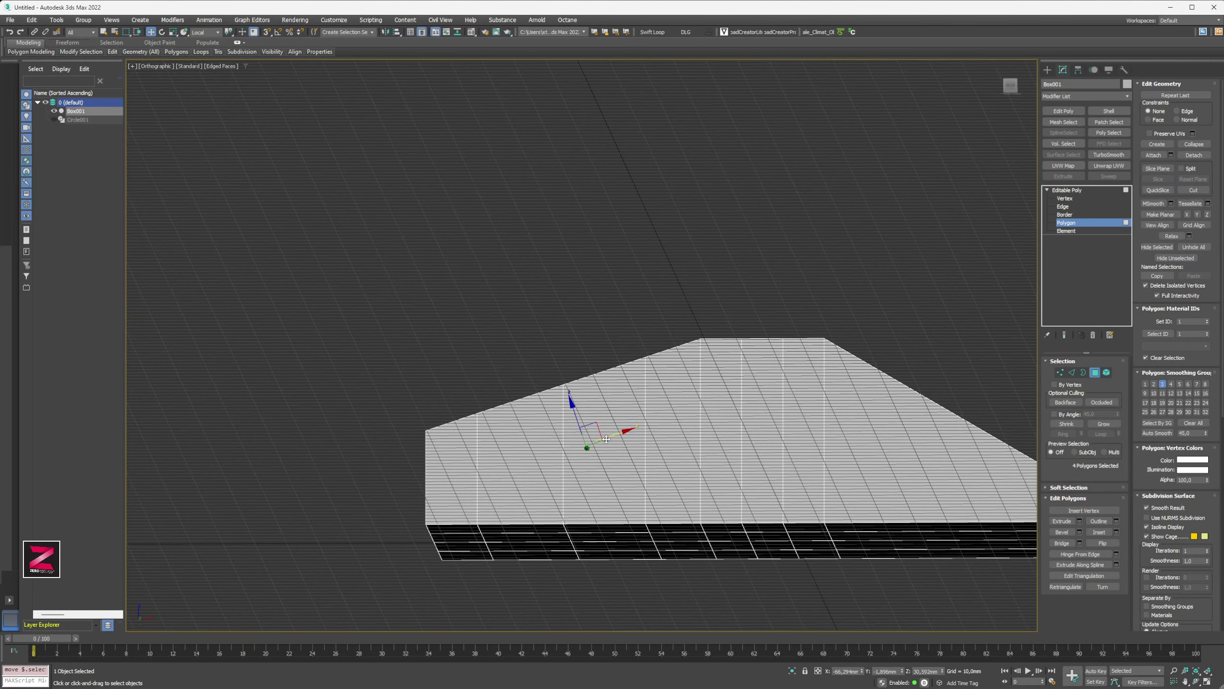
- Maximize the Front view in wireframe and nudge the octagon polygons slightly down
{"action": "key", "text": "alt+w"}
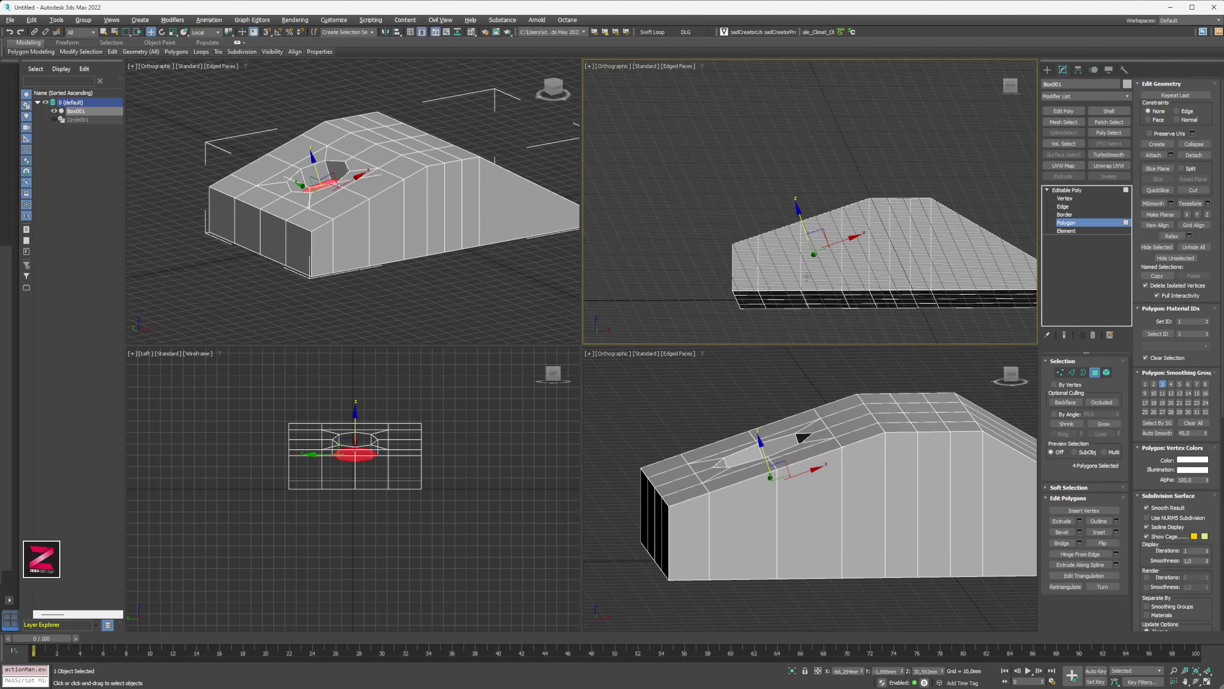
{"action": "key", "text": "l"}
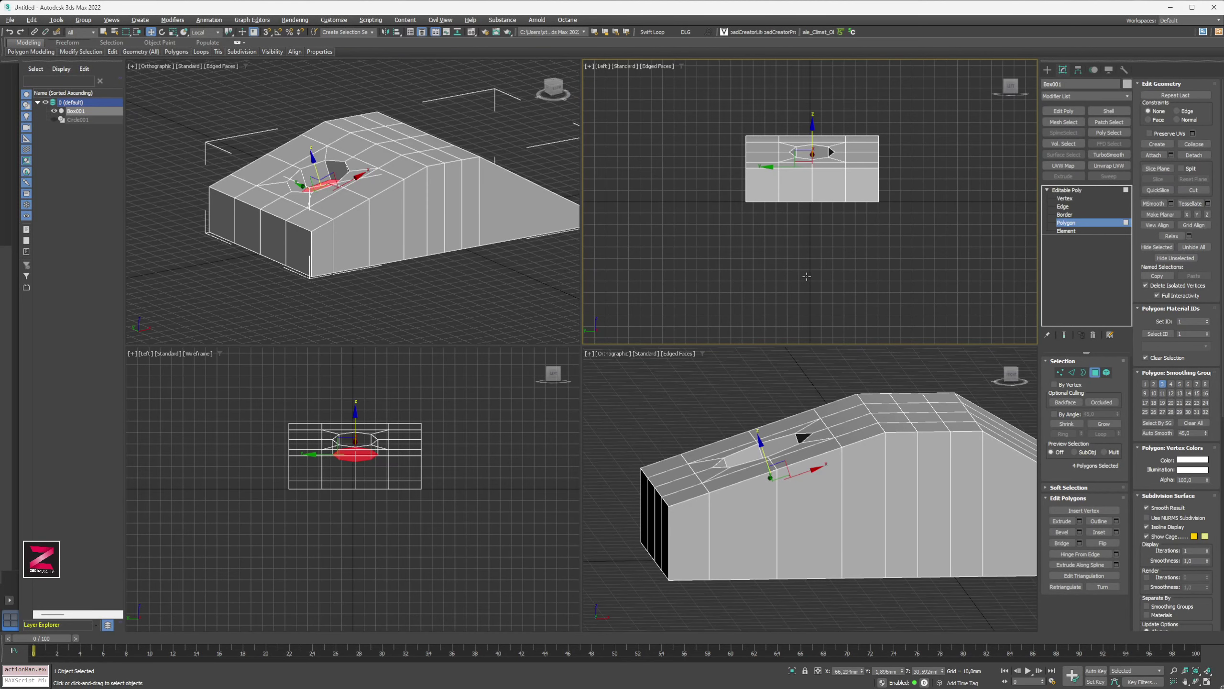
{"action": "key", "text": "f"}
{"action": "key", "text": "F3"}
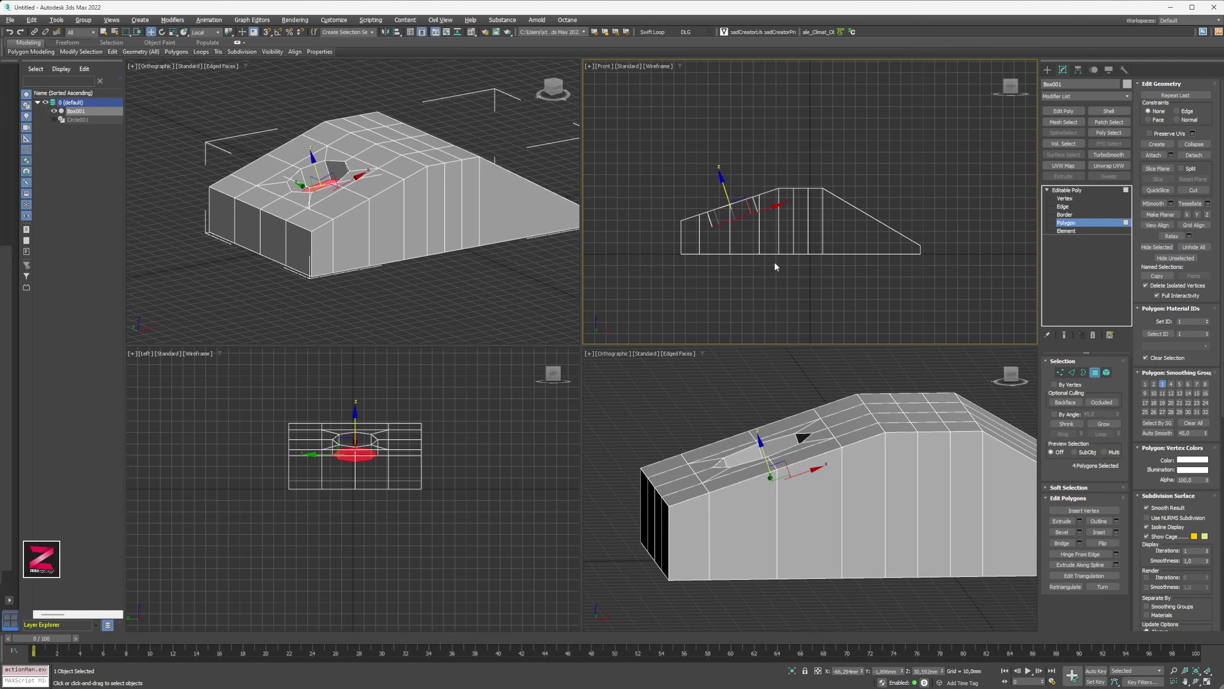
{"action": "key", "text": "alt+w"}
{"action": "mouse_move", "coordinate": [419, 344]}
{"action": "left_mouse_down"}
{"action": "mouse_move", "coordinate": [437, 400]}
{"action": "mouse_move", "coordinate": [419, 354]}
{"action": "left_mouse_up"}
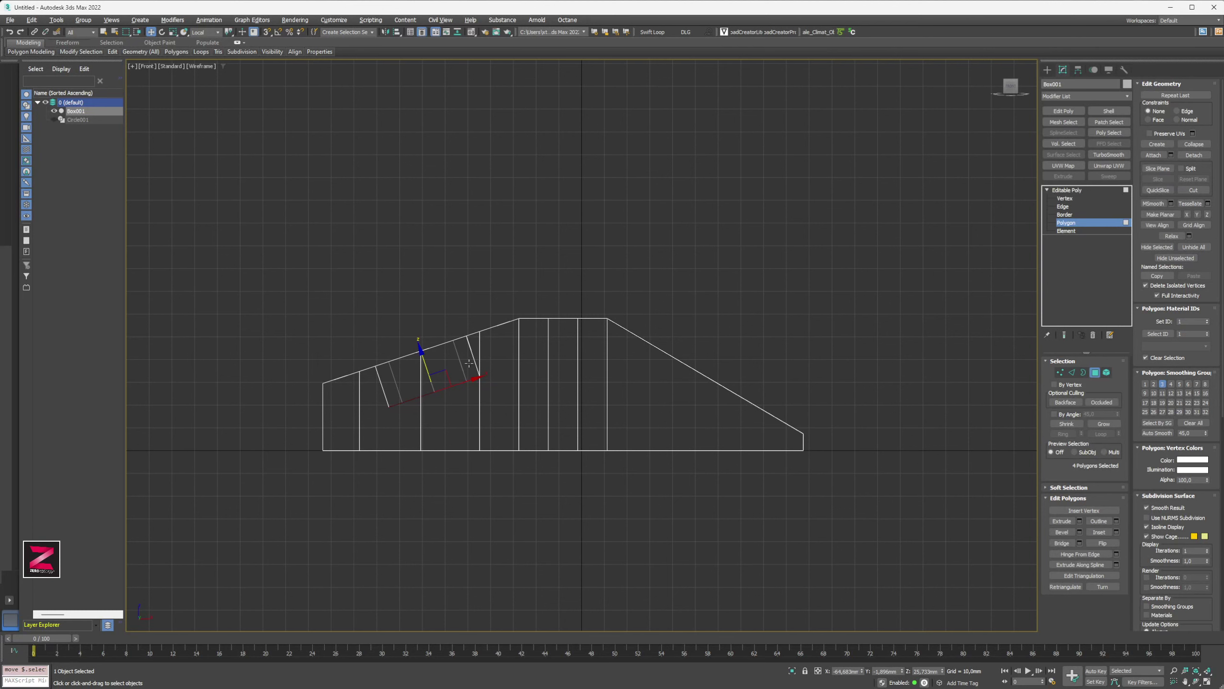
{"action": "left_click_drag", "start_coordinate": [469, 363], "coordinate": [453, 359]}
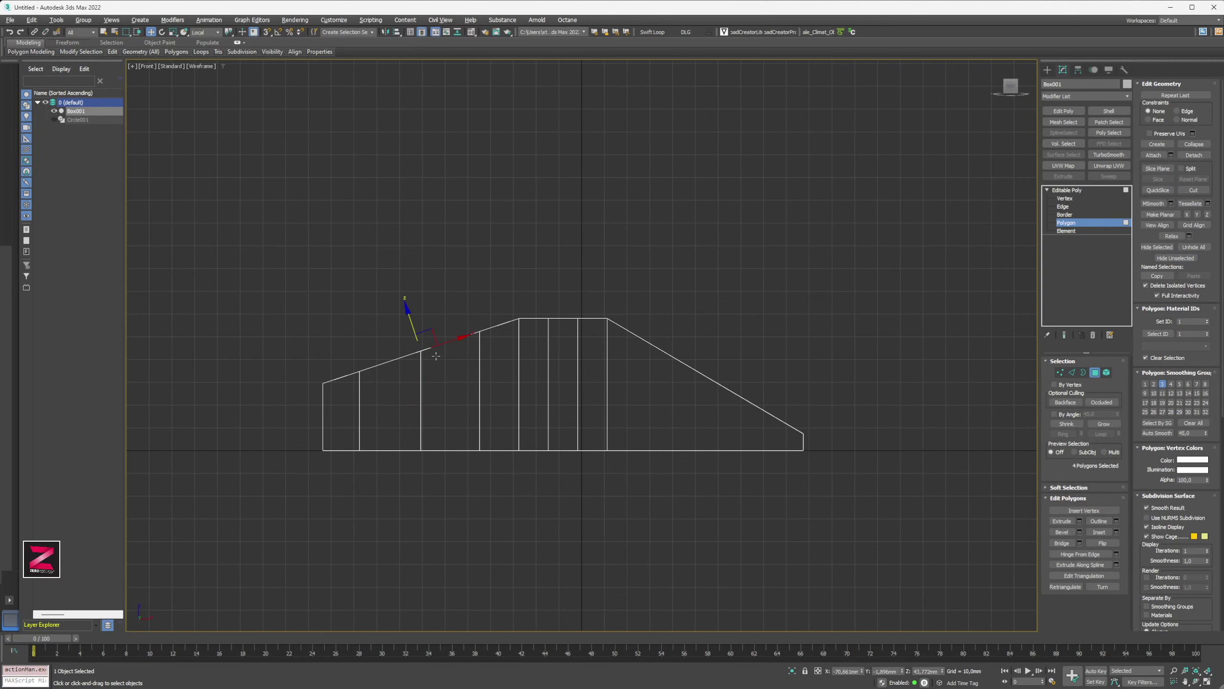
{"action": "middle_click_drag", "start_coordinate": [453, 359], "coordinate": [432, 292], "text": "alt"}
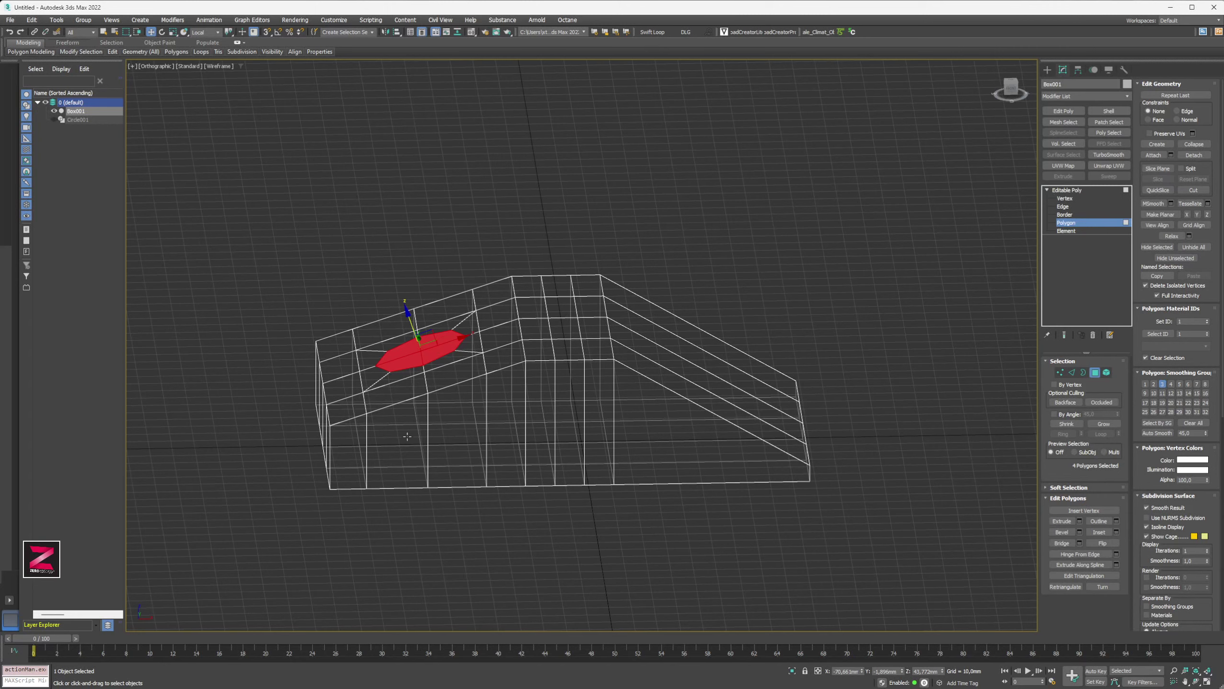
- Set the reference coordinate system to View and push the polygons deep into the box
{"action": "left_click", "coordinate": [201, 32]}
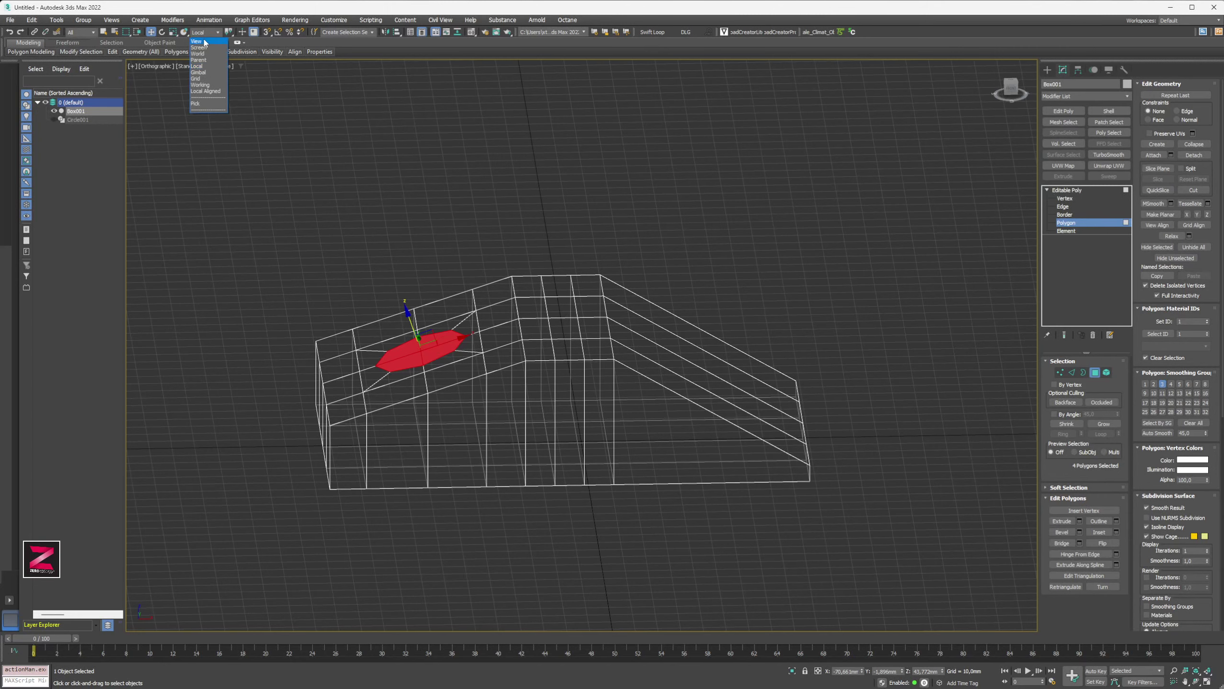
{"action": "left_click", "coordinate": [201, 42]}
{"action": "middle_click_drag", "start_coordinate": [429, 352], "coordinate": [424, 350], "text": "alt"}
{"action": "scroll", "coordinate": [408, 348], "scroll_direction": "up", "scroll_amount": 5}
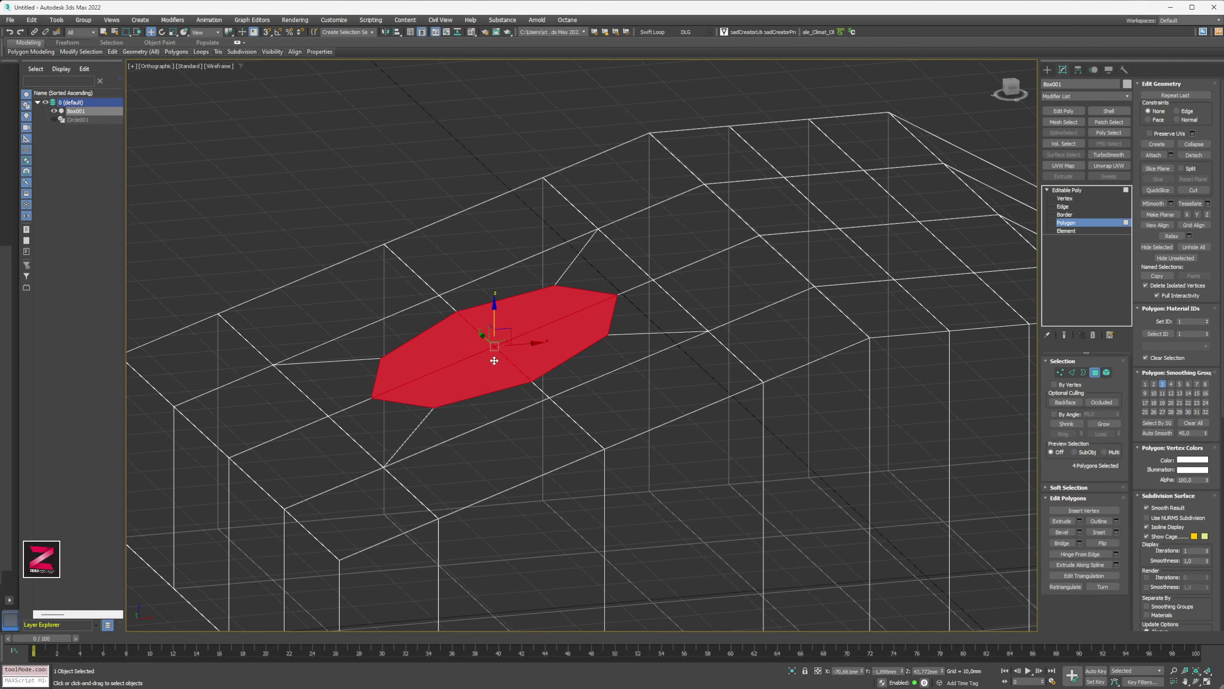
{"action": "left_click_drag", "start_coordinate": [495, 306], "coordinate": [493, 443]}
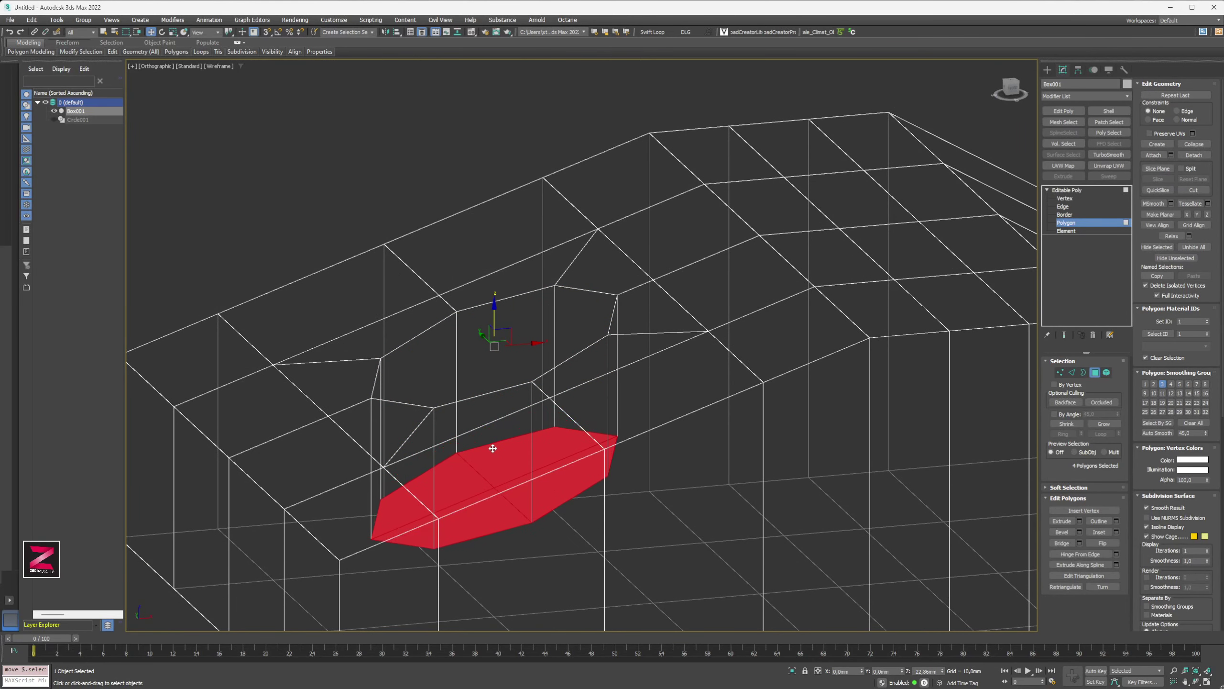
{"action": "middle_click_drag", "start_coordinate": [551, 496], "coordinate": [529, 394], "text": "alt"}
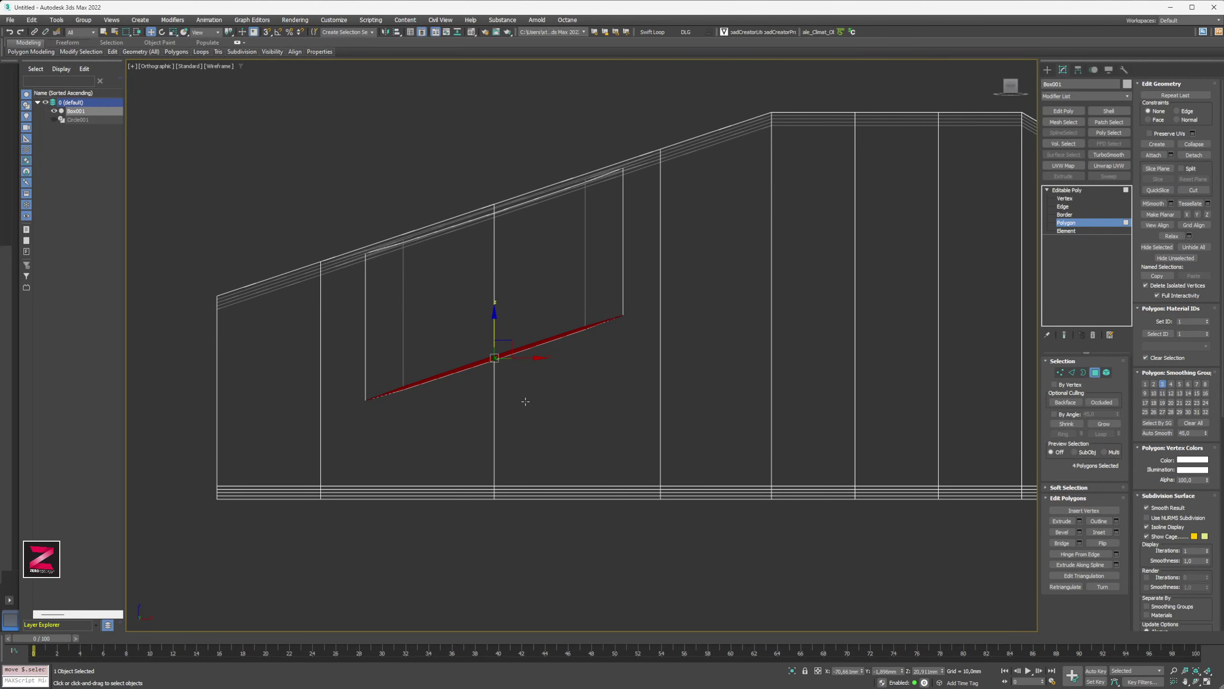
- In Front view, try rotating the recess polygons level, then undo it
{"action": "key", "text": "f"}
{"action": "scroll", "coordinate": [528, 386], "scroll_direction": "up", "scroll_amount": 5}
{"action": "scroll", "coordinate": [533, 357], "scroll_direction": "down", "scroll_amount": 1}
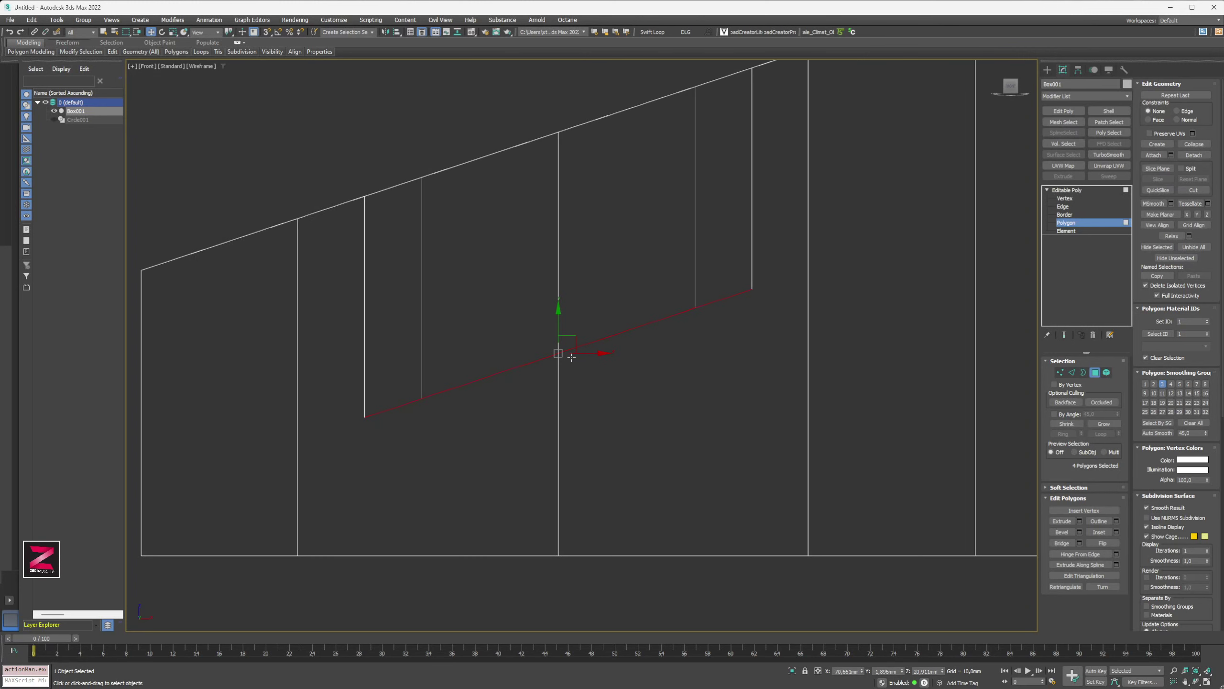
{"action": "key", "text": "e"}
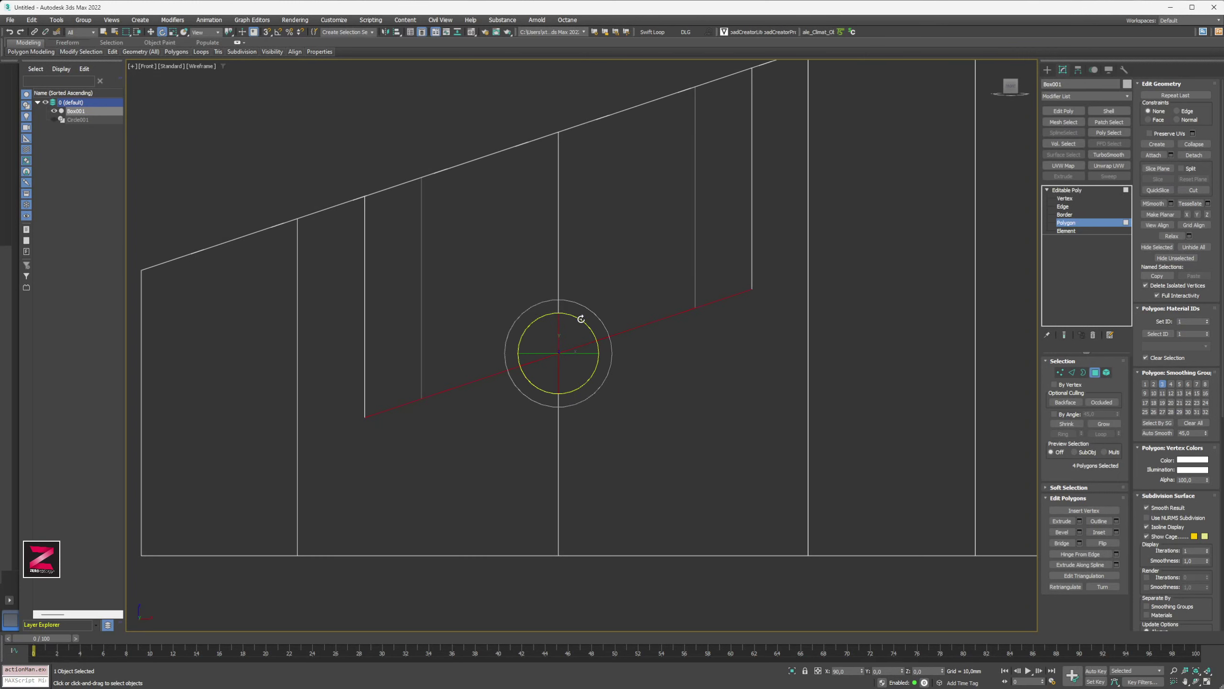
{"action": "left_click_drag", "start_coordinate": [581, 319], "coordinate": [593, 334]}
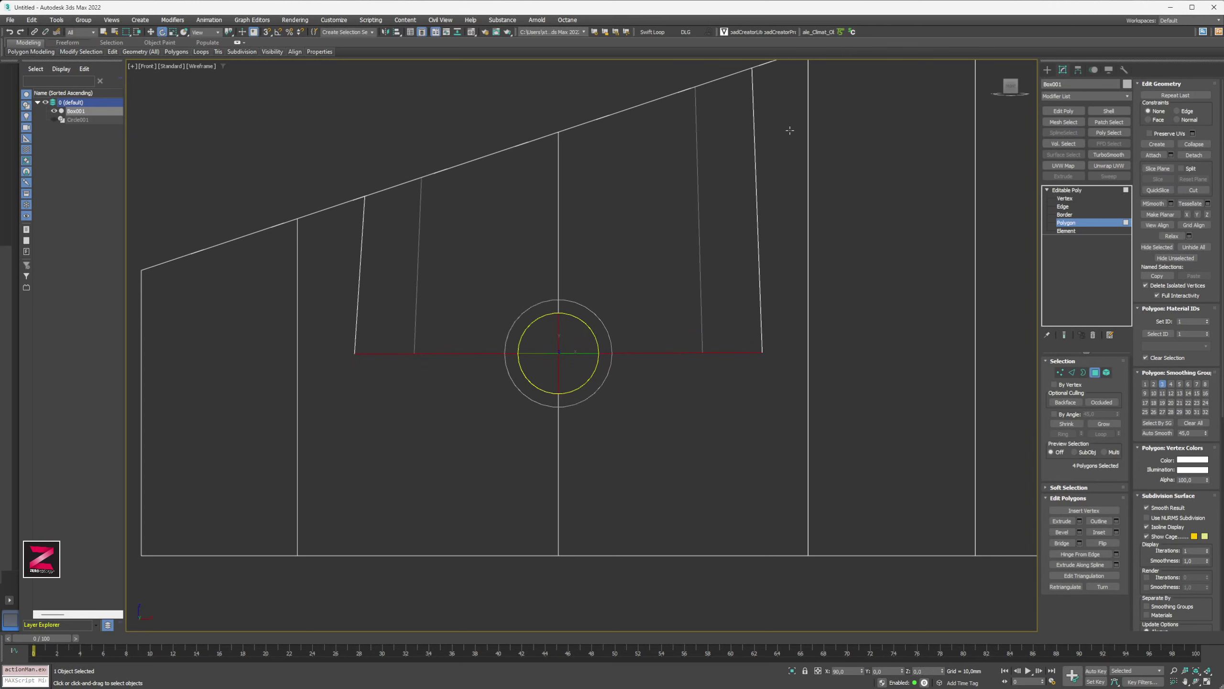
{"action": "key", "text": "ctrl+z"}
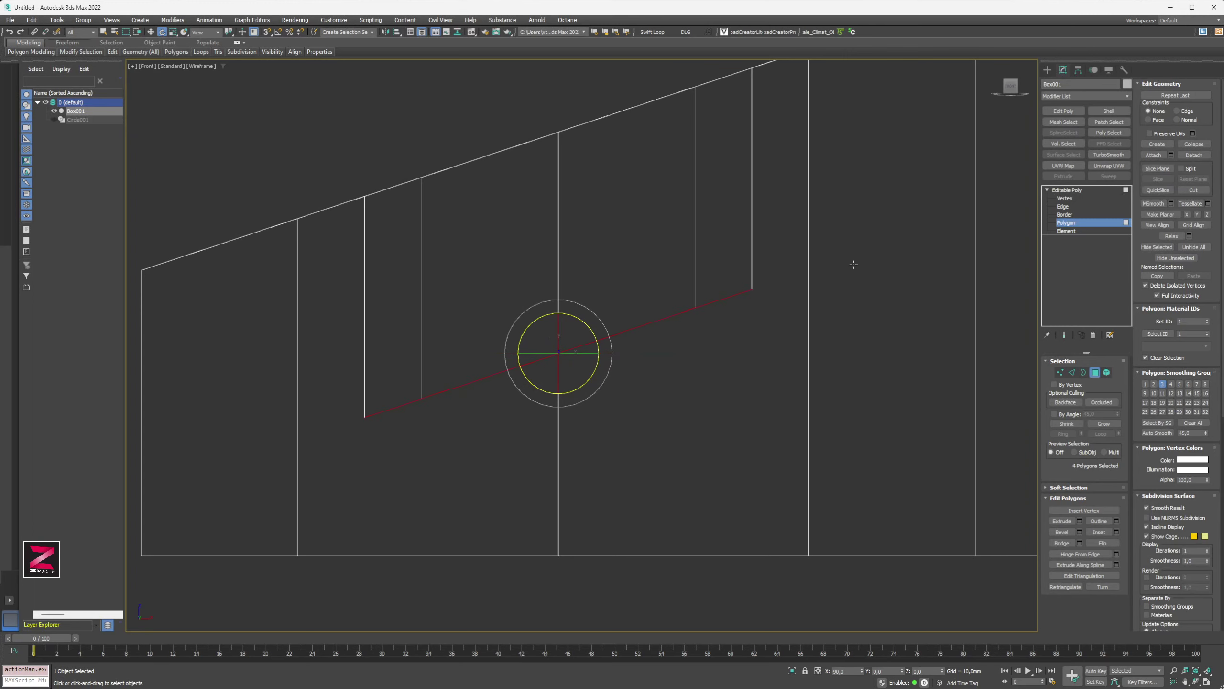
- Flatten the recess's bottom vertices with Make Planar Z and move them down
{"action": "left_click", "coordinate": [1066, 198]}
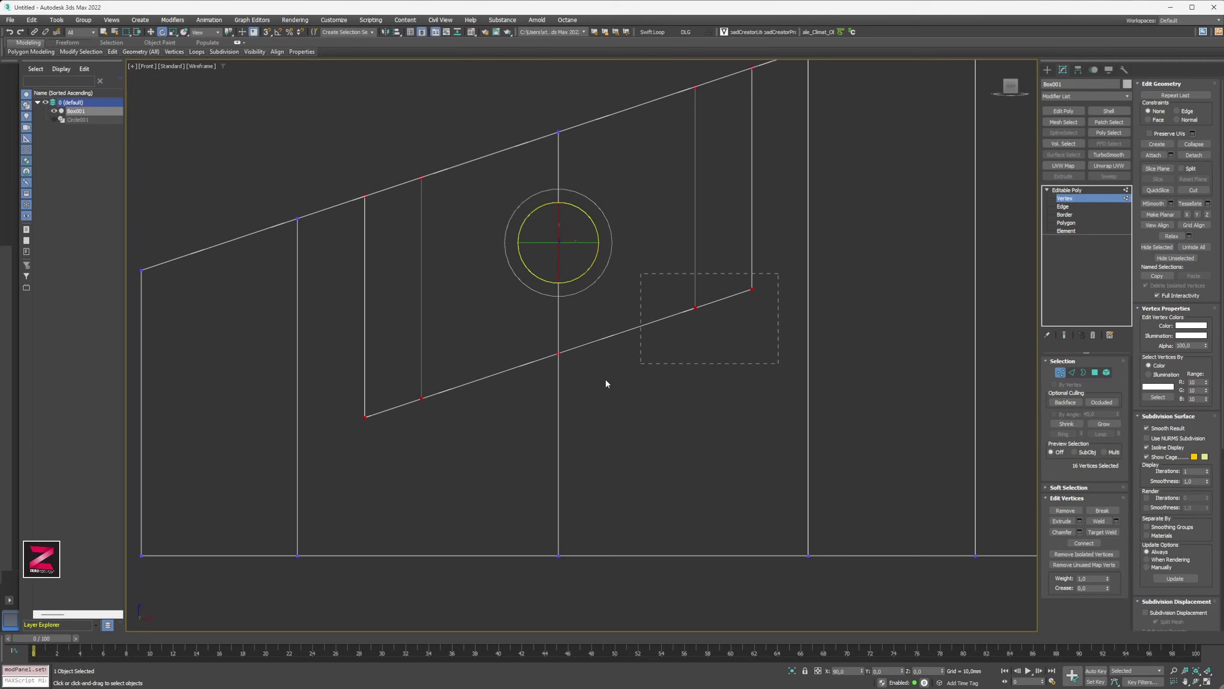
{"action": "left_click_drag", "start_coordinate": [607, 383], "coordinate": [335, 462]}
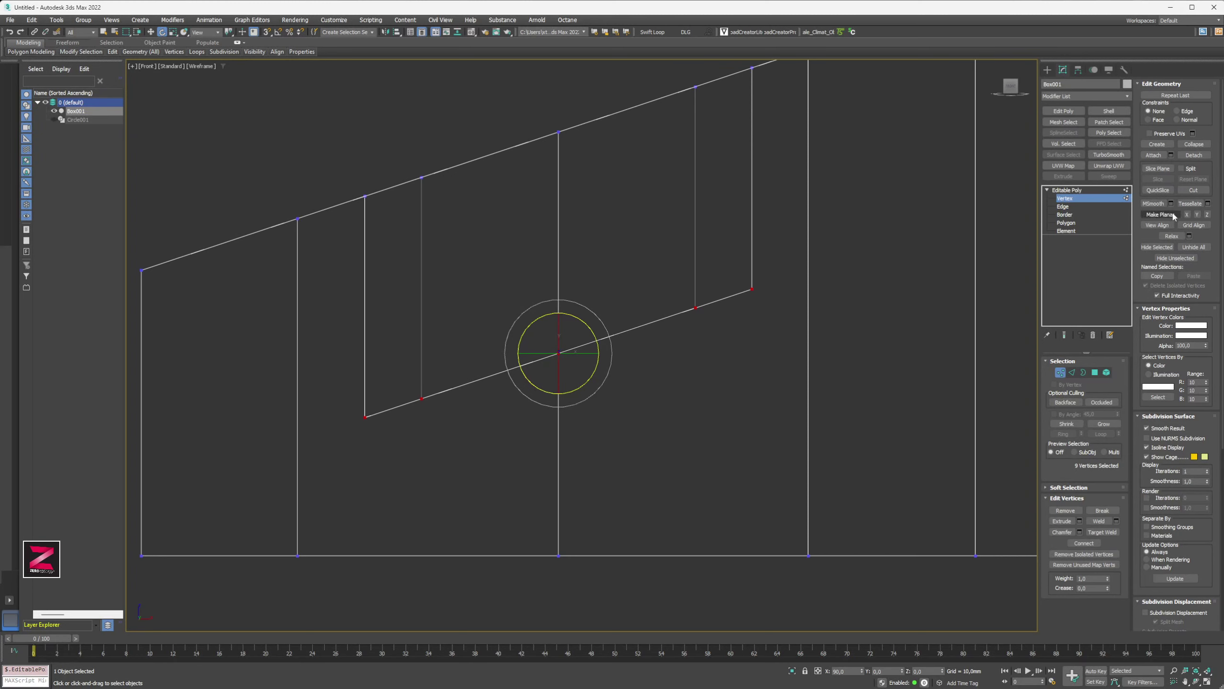
{"action": "left_click", "coordinate": [1208, 216]}
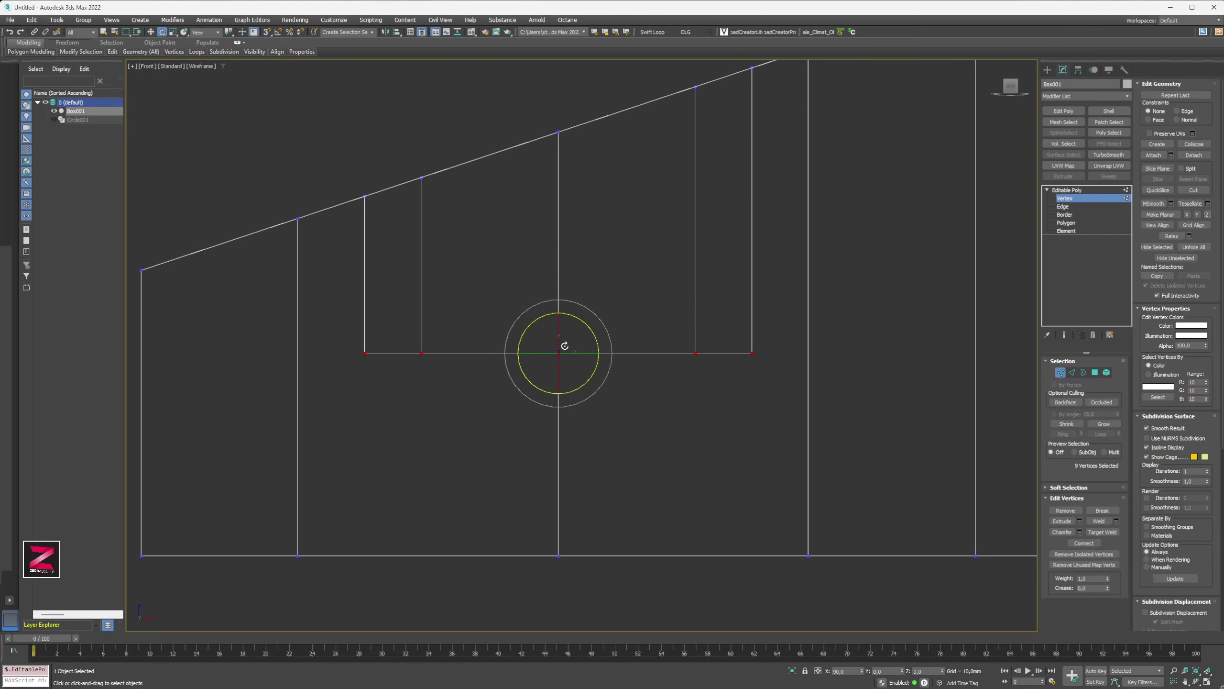
{"action": "key", "text": "w"}
{"action": "left_click_drag", "start_coordinate": [559, 318], "coordinate": [559, 382]}
{"action": "mouse_move", "coordinate": [491, 337]}
{"action": "middle_mouse_down", "text": "alt"}
{"action": "mouse_move", "coordinate": [509, 342]}
{"action": "mouse_move", "coordinate": [514, 393]}
{"action": "mouse_move", "coordinate": [506, 334]}
{"action": "mouse_move", "coordinate": [506, 354]}
{"action": "mouse_move", "coordinate": [524, 243]}
{"action": "mouse_move", "coordinate": [544, 219]}
{"action": "mouse_move", "coordinate": [555, 245]}
{"action": "mouse_move", "coordinate": [561, 233]}
{"action": "mouse_move", "coordinate": [539, 237]}
{"action": "middle_mouse_up", "text": "alt"}
- Select the edge loop around the hole's rim in Edge mode
{"action": "key", "text": "F3"}
{"action": "scroll", "coordinate": [539, 239], "scroll_direction": "down", "scroll_amount": 4}
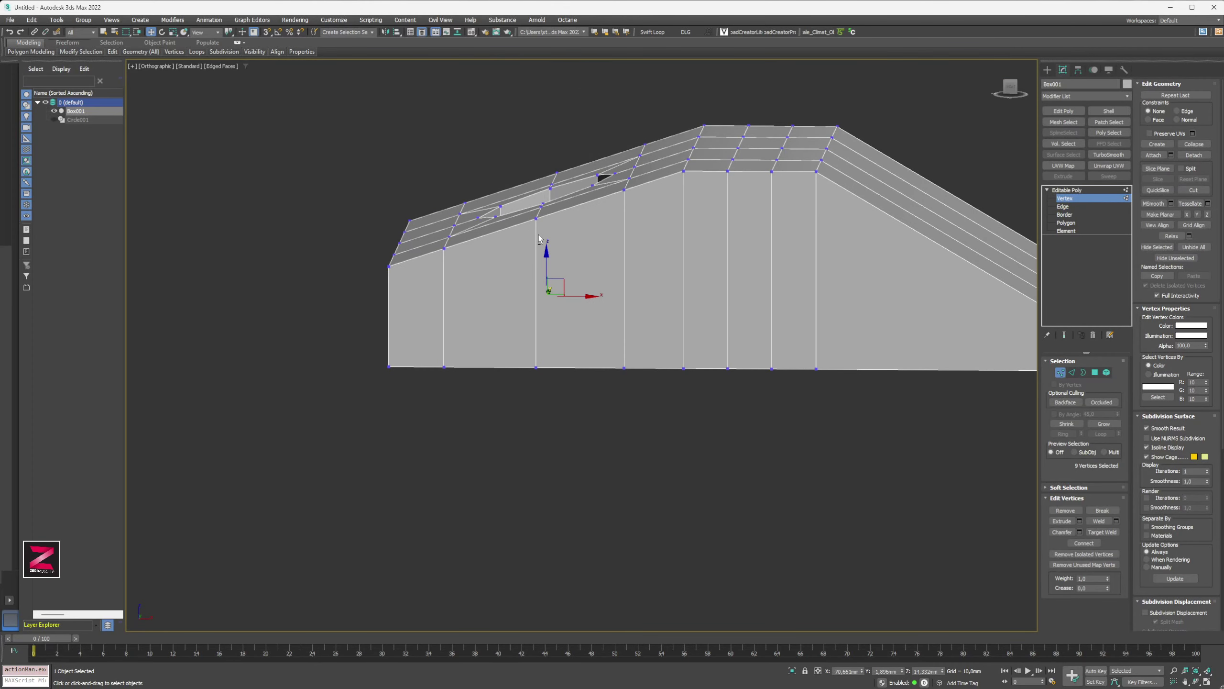
{"action": "middle_click_drag", "start_coordinate": [537, 265], "coordinate": [559, 343], "text": "alt"}
{"action": "scroll", "coordinate": [559, 343], "scroll_direction": "up", "scroll_amount": 5}
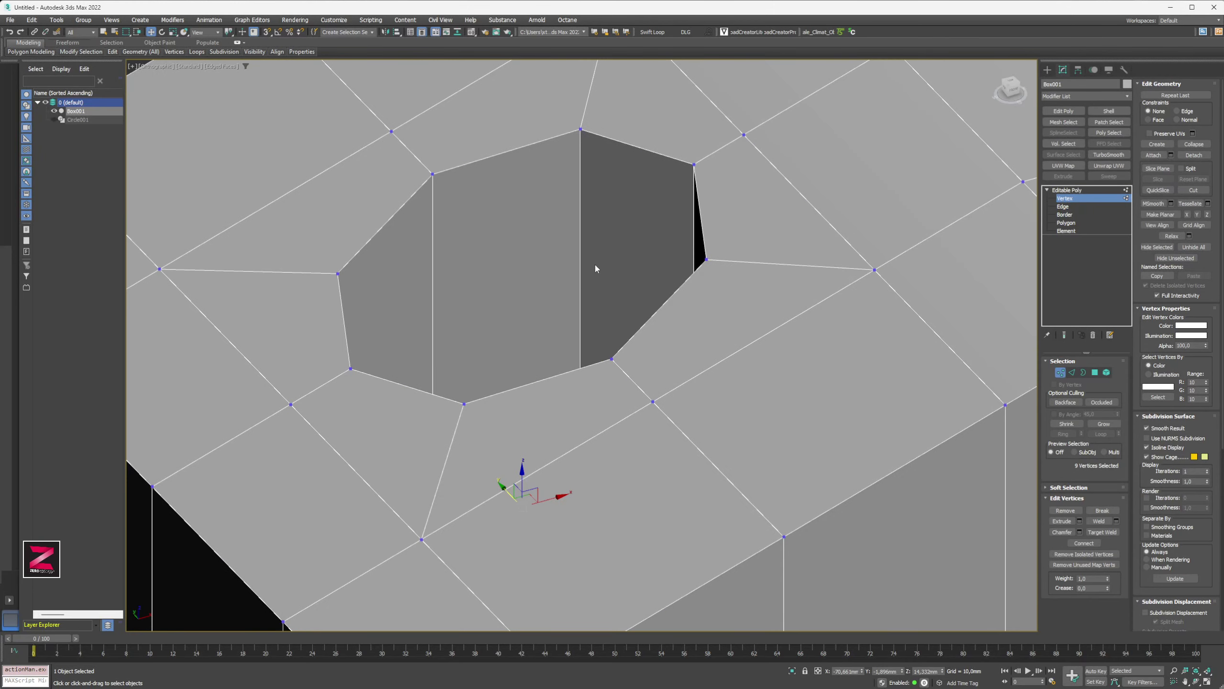
{"action": "key", "text": "2"}
{"action": "double_click", "coordinate": [627, 145]}
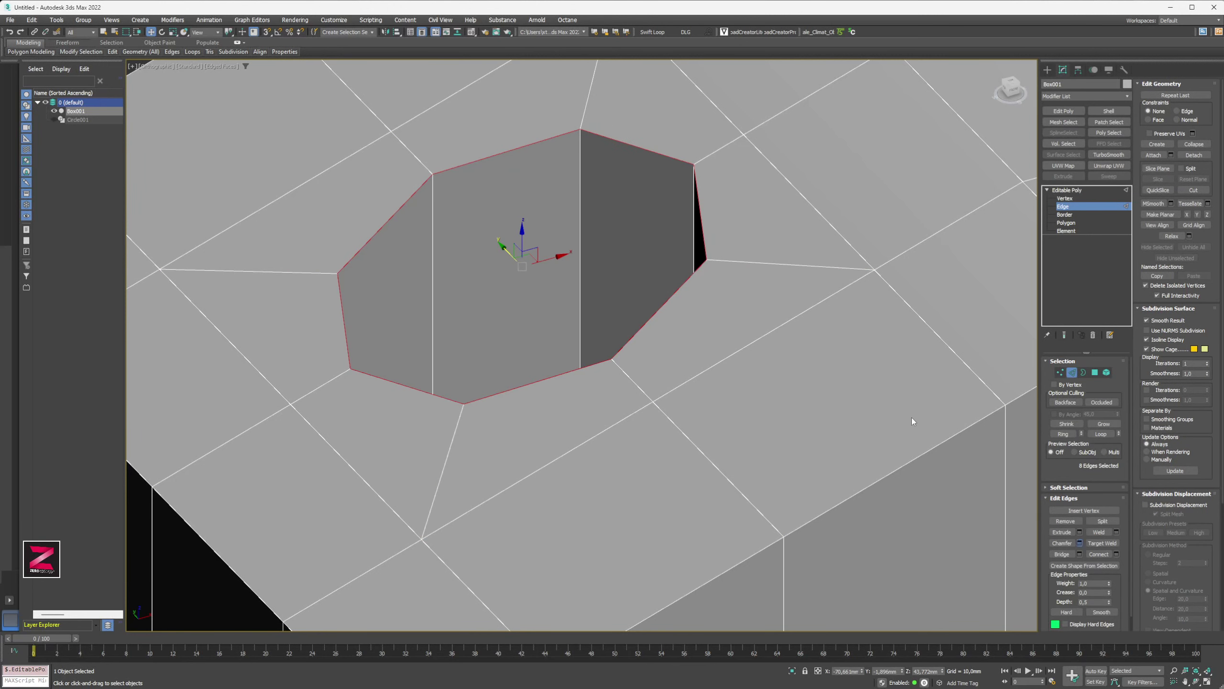
- Chamfer the rim edges with 2 segments, depth 1.0 and amount about 0.669mm
{"action": "key", "text": "ctrl+shift+c"}
{"action": "scroll", "coordinate": [639, 197], "scroll_direction": "up", "scroll_amount": 5}
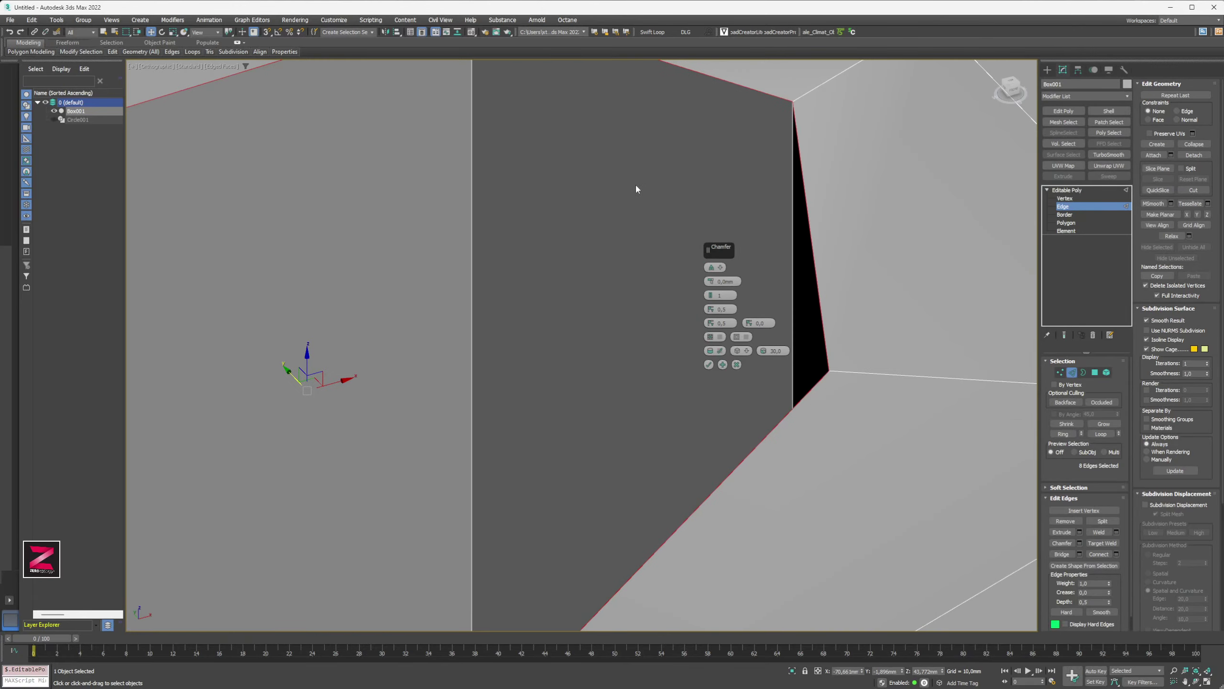
{"action": "middle_click_drag", "start_coordinate": [636, 188], "coordinate": [492, 433]}
{"action": "scroll", "coordinate": [576, 306], "scroll_direction": "up", "scroll_amount": 3}
{"action": "middle_click_drag", "start_coordinate": [643, 368], "coordinate": [512, 361]}
{"action": "left_click", "coordinate": [710, 293]}
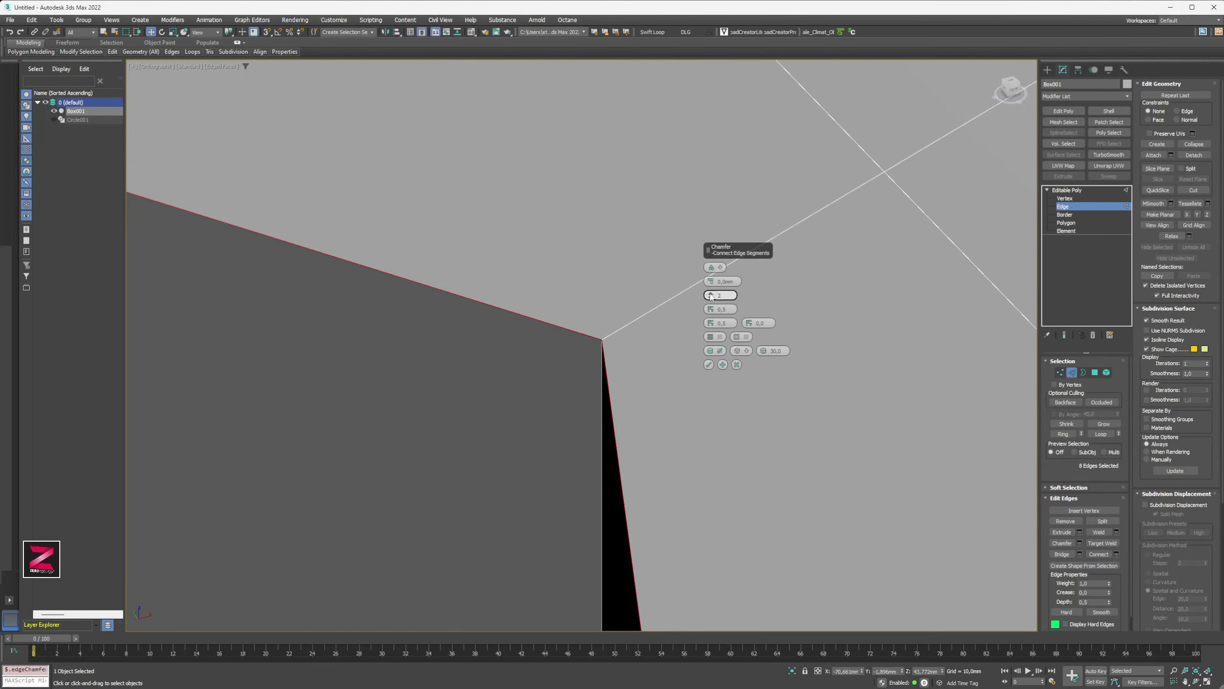
{"action": "left_click", "coordinate": [711, 292]}
{"action": "left_click_drag", "start_coordinate": [711, 300], "coordinate": [710, 167]}
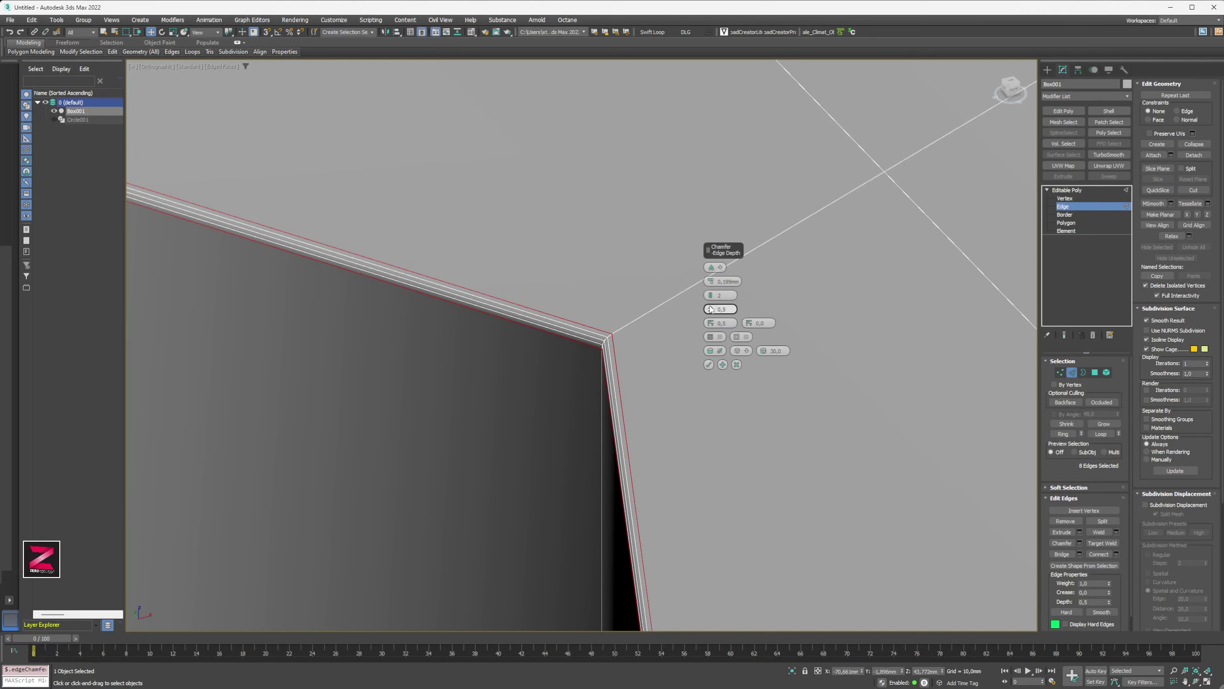
{"action": "left_click_drag", "start_coordinate": [711, 311], "coordinate": [709, 227]}
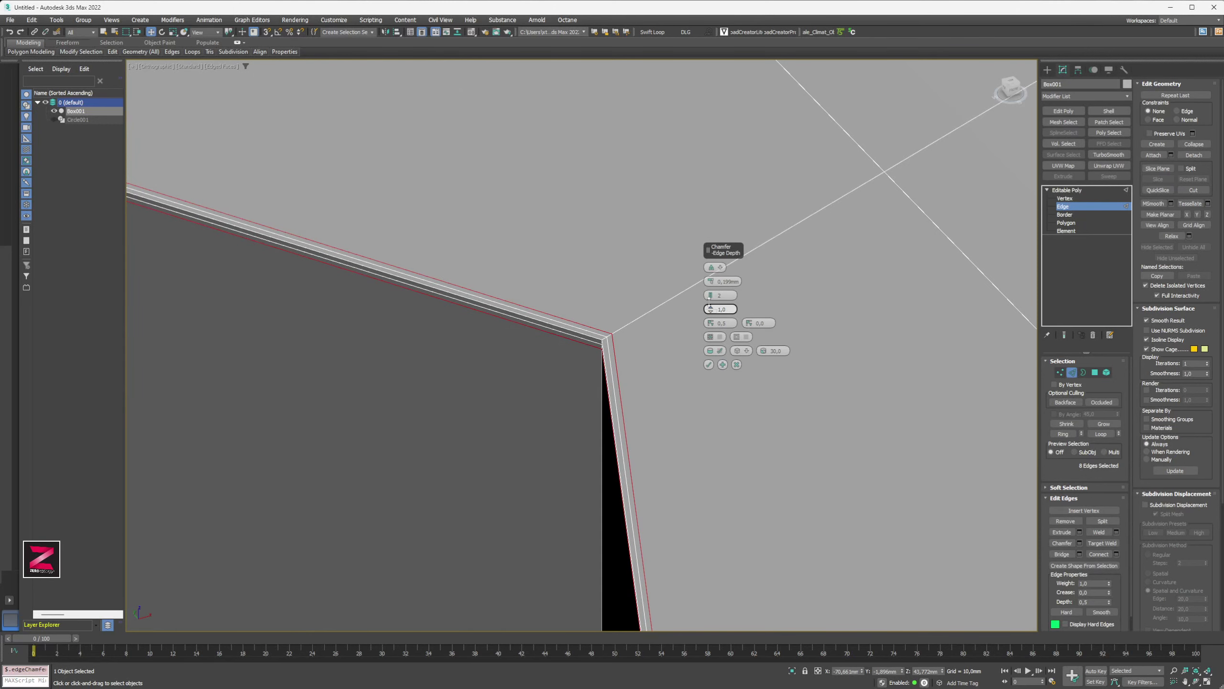
{"action": "scroll", "coordinate": [605, 338], "scroll_direction": "up", "scroll_amount": 5}
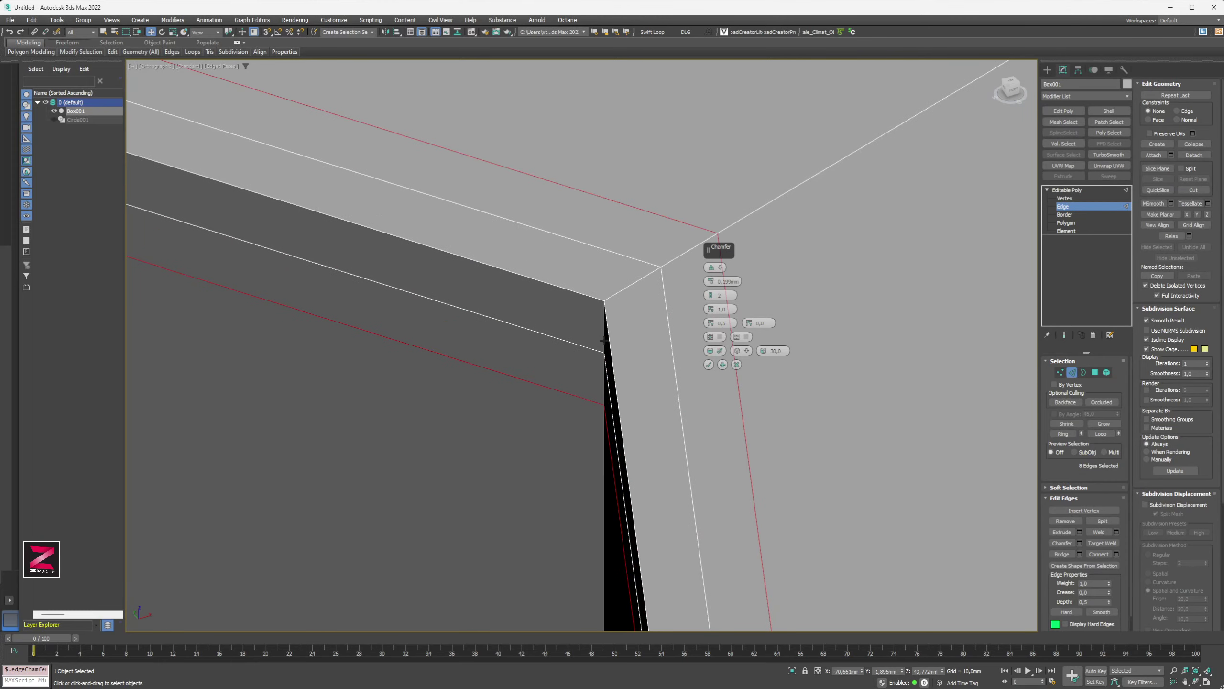
{"action": "middle_click_drag", "start_coordinate": [604, 340], "coordinate": [604, 340], "text": "alt"}
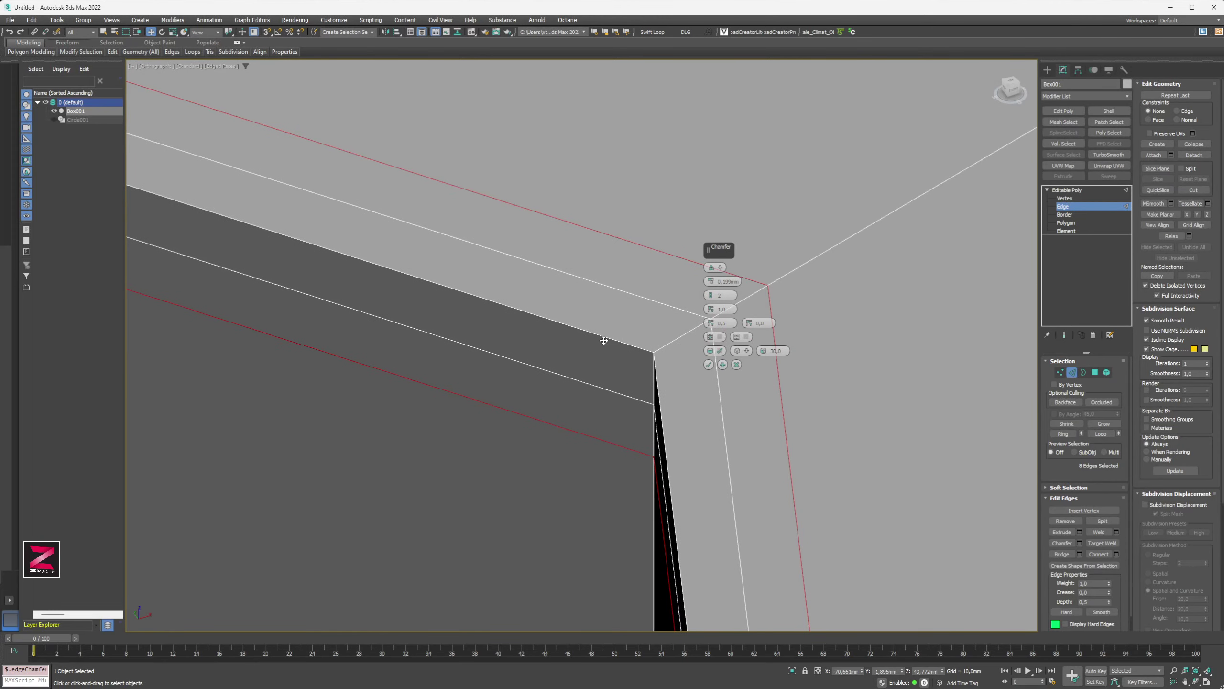
{"action": "scroll", "coordinate": [612, 357], "scroll_direction": "down", "scroll_amount": 8}
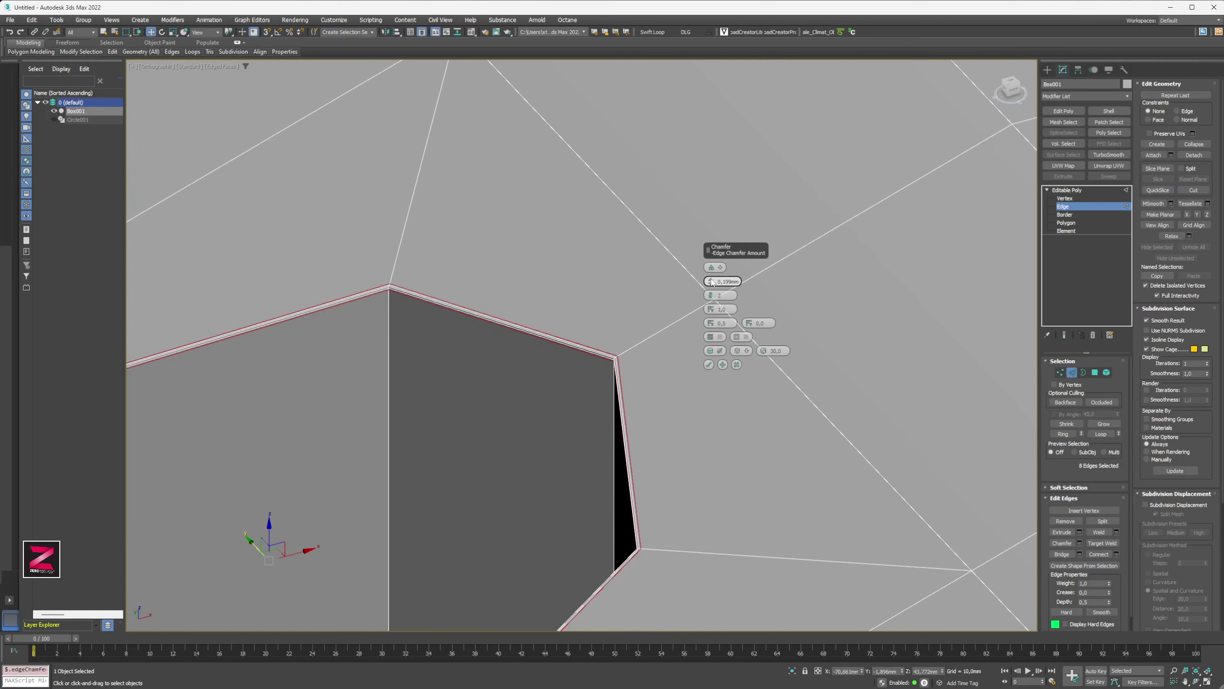
{"action": "left_click_drag", "start_coordinate": [711, 281], "coordinate": [710, 270]}
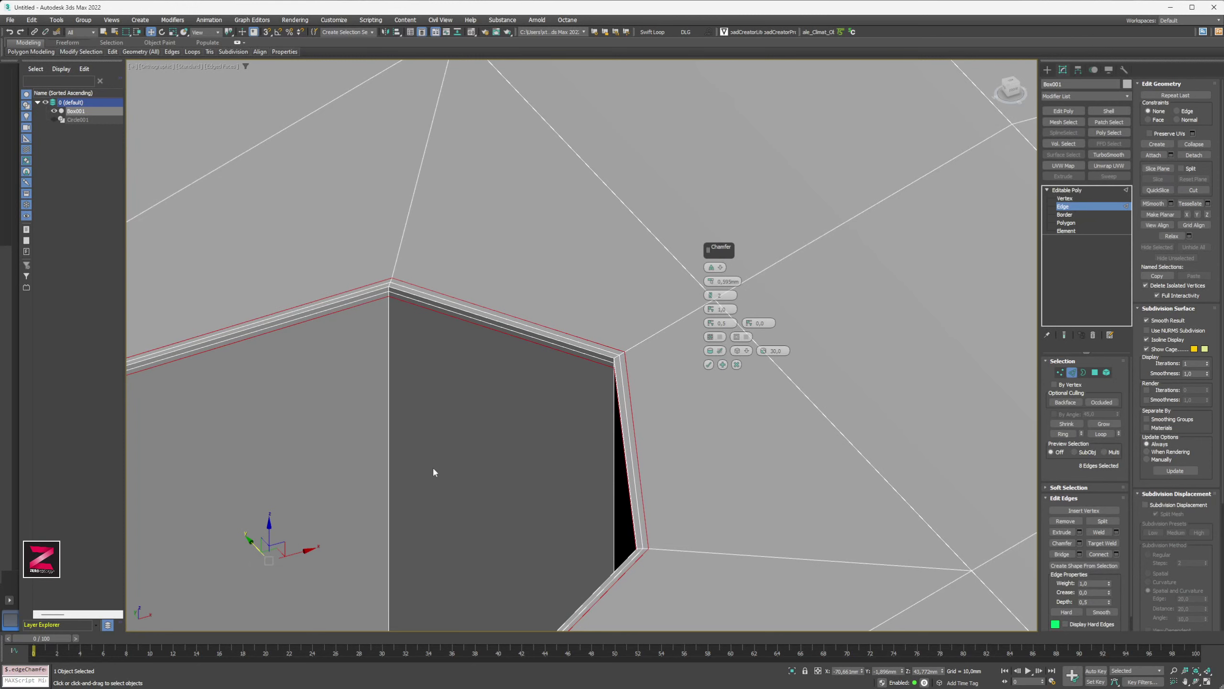
{"action": "middle_click_drag", "start_coordinate": [434, 470], "coordinate": [547, 292]}
{"action": "middle_click_drag", "start_coordinate": [456, 415], "coordinate": [470, 422], "text": "alt"}
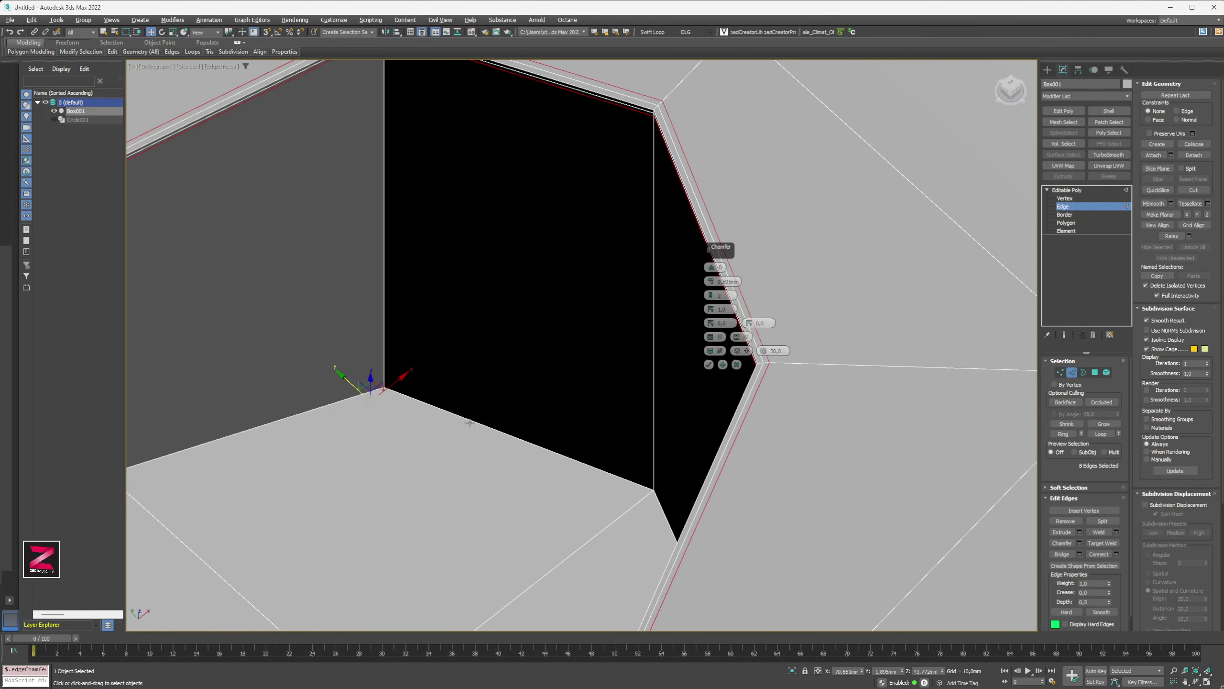
{"action": "left_click", "coordinate": [709, 365]}
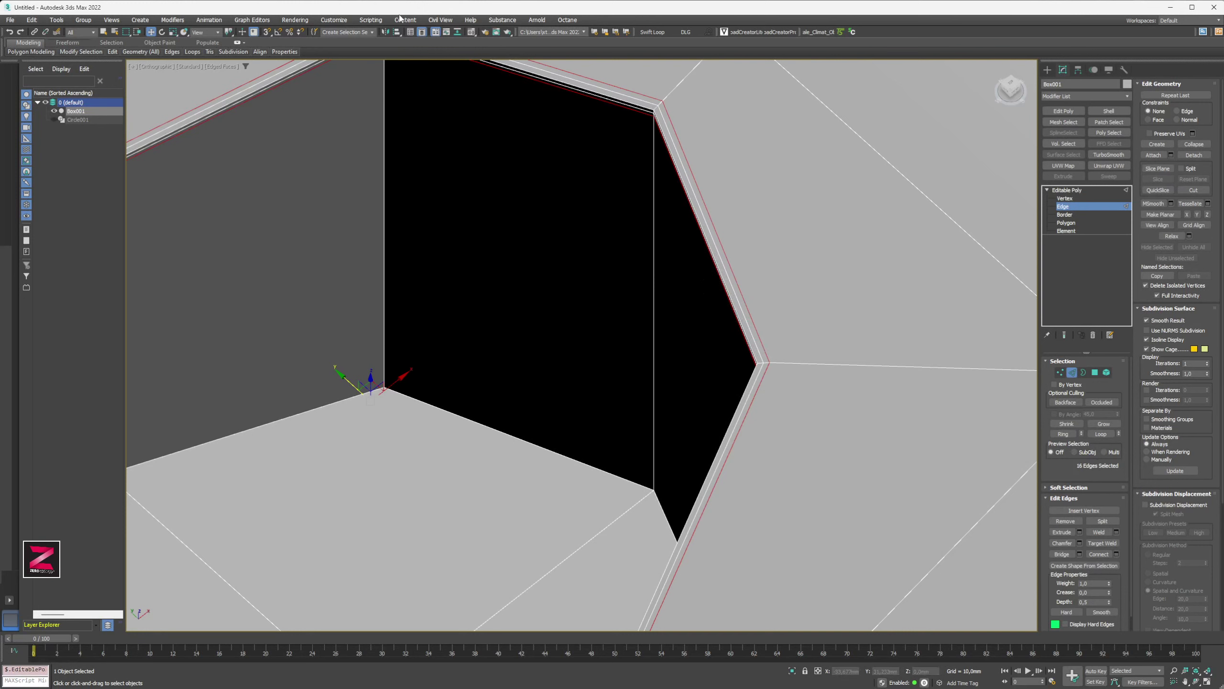
- Add a Swift Loop edge loop around the shaft walls near the hole's floor
{"action": "left_click", "coordinate": [663, 32]}
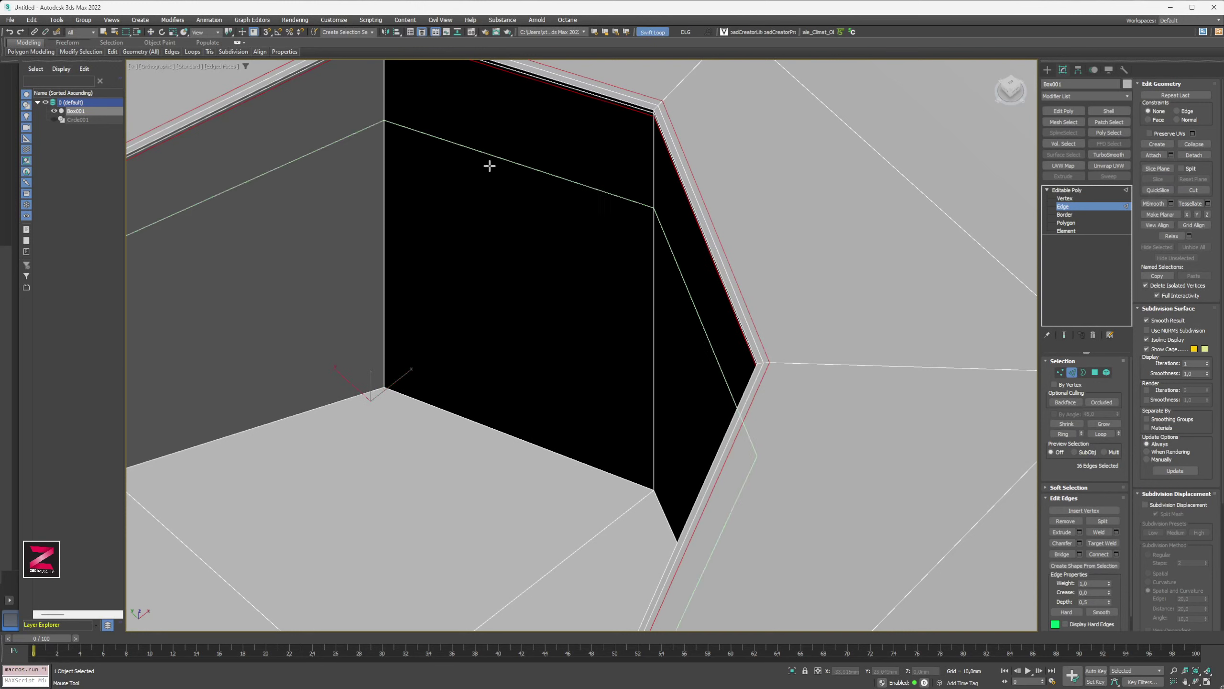
{"action": "scroll", "coordinate": [383, 384], "scroll_direction": "up", "scroll_amount": 5}
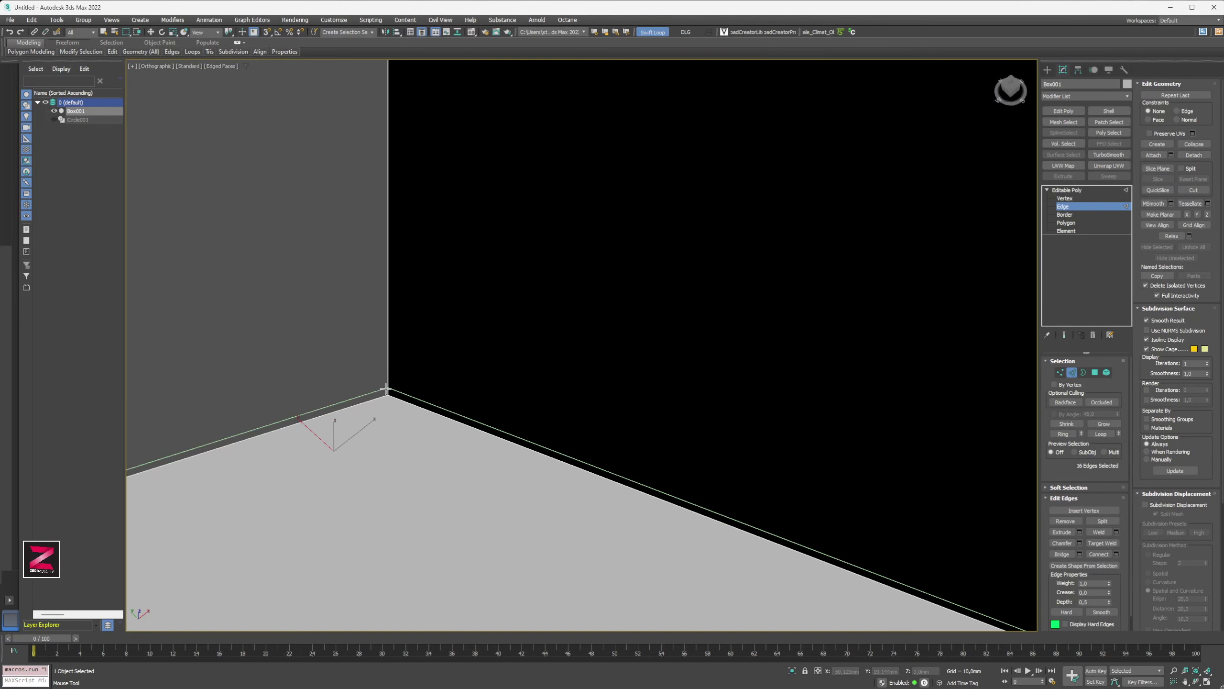
{"action": "left_click", "coordinate": [390, 385]}
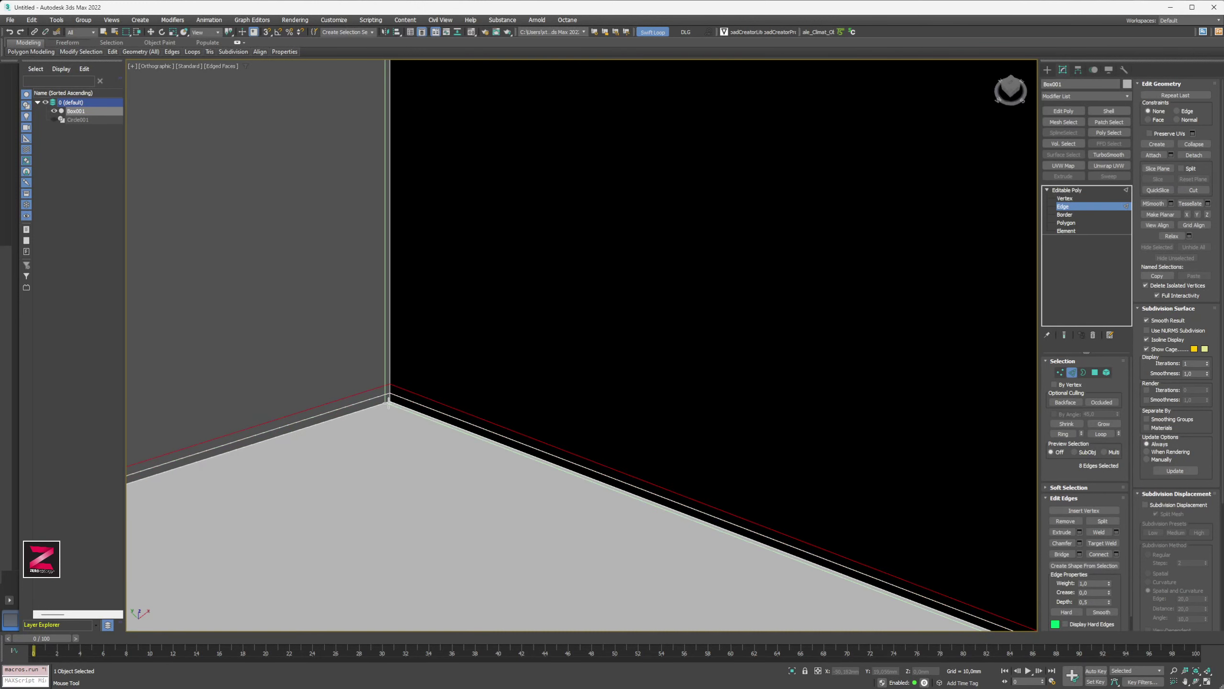
{"action": "scroll", "coordinate": [390, 381], "scroll_direction": "down", "scroll_amount": 8}
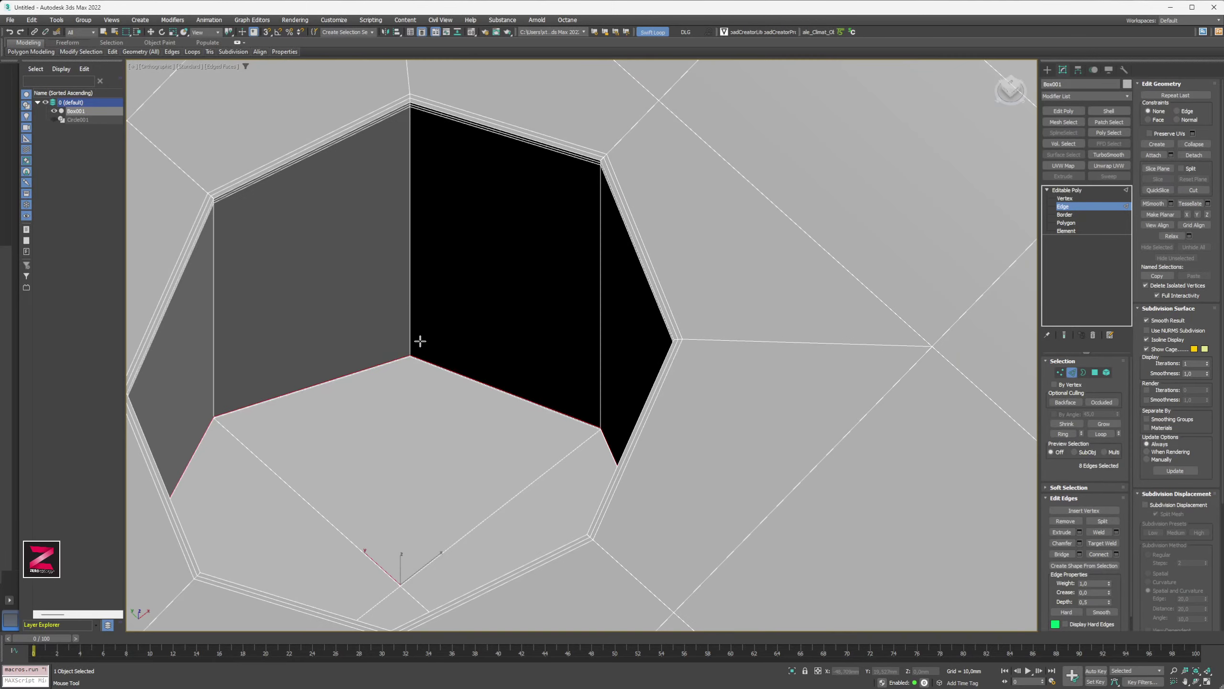
{"action": "right_click", "coordinate": [404, 459]}
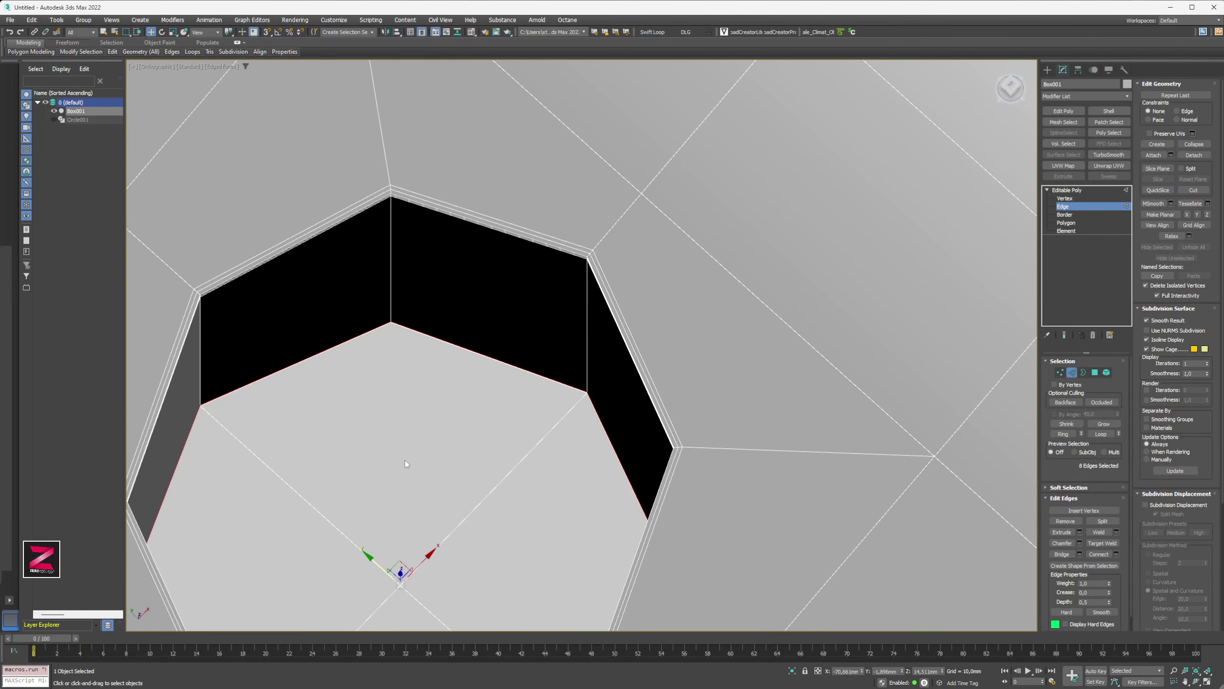
- Select the four floor faces of the hole in Polygon mode
{"action": "key", "text": "4"}
{"action": "left_click", "coordinate": [406, 449]}
{"action": "left_click", "coordinate": [290, 521], "text": "ctrl"}
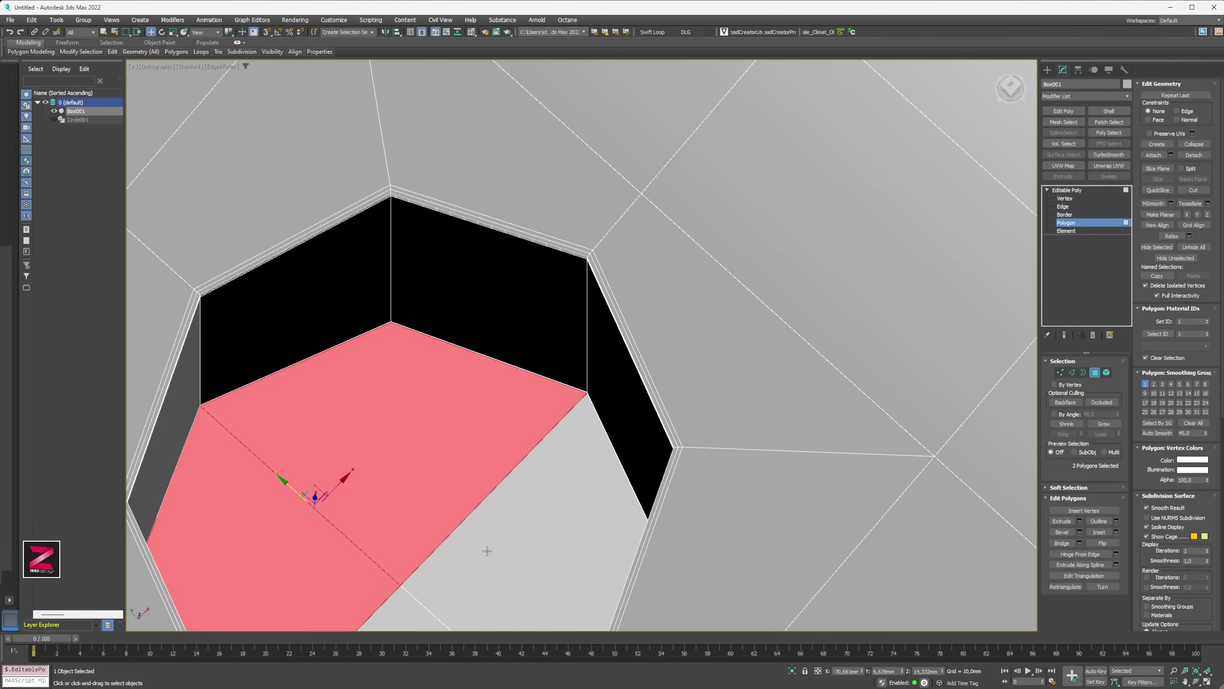
{"action": "left_click", "coordinate": [486, 548], "text": "ctrl"}
{"action": "left_click", "coordinate": [411, 611], "text": "ctrl"}
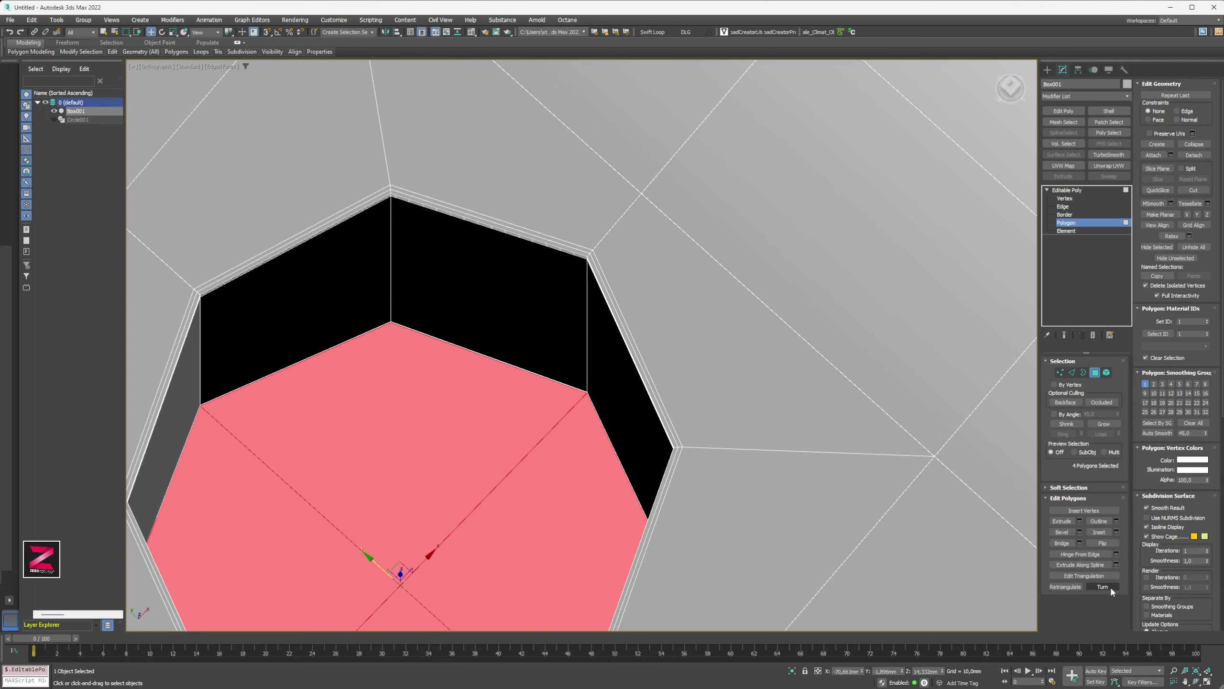
- Inset the selected floor faces a small amount by dragging
{"action": "left_click", "coordinate": [1100, 532]}
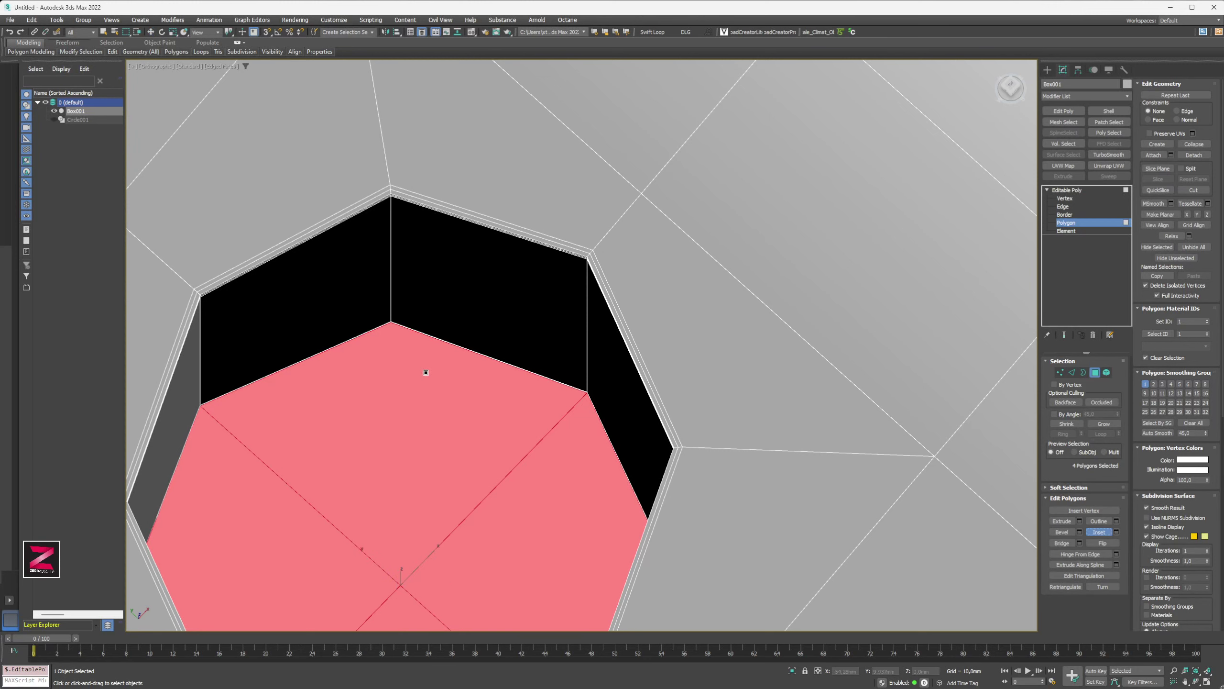
{"action": "scroll", "coordinate": [406, 356], "scroll_direction": "up", "scroll_amount": 5}
{"action": "middle_click_drag", "start_coordinate": [343, 254], "coordinate": [345, 240]}
{"action": "left_click", "coordinate": [349, 245], "text": "alt"}
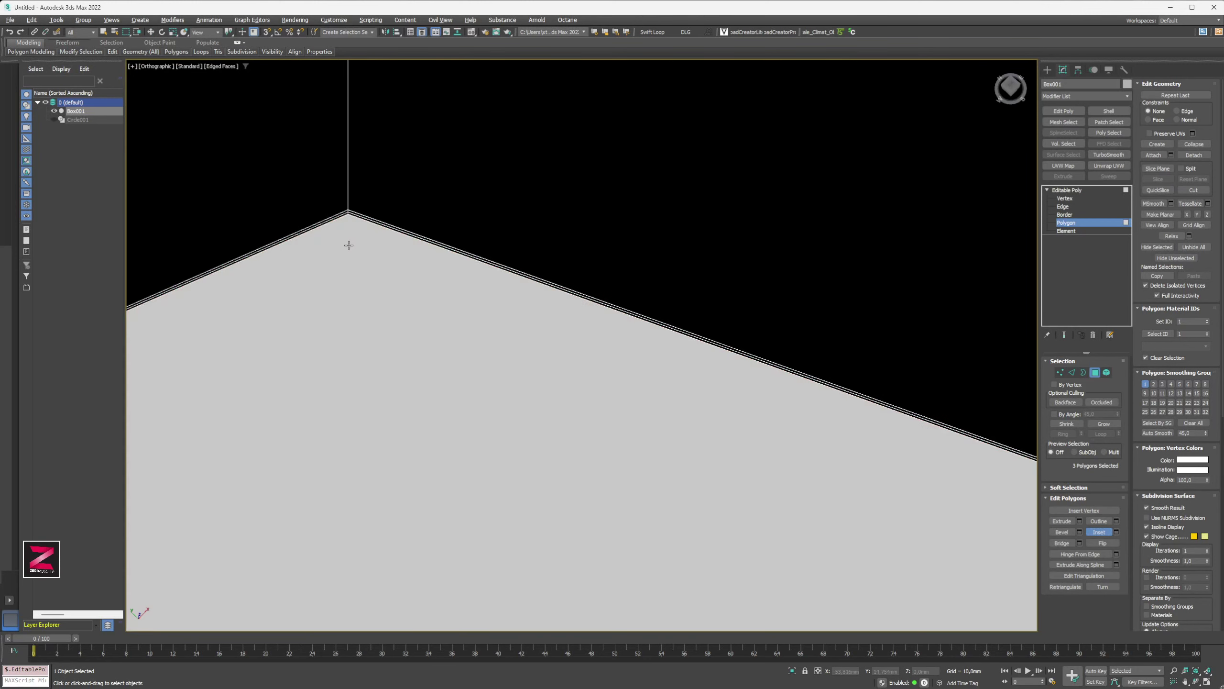
{"action": "left_click", "coordinate": [351, 262], "text": "ctrl"}
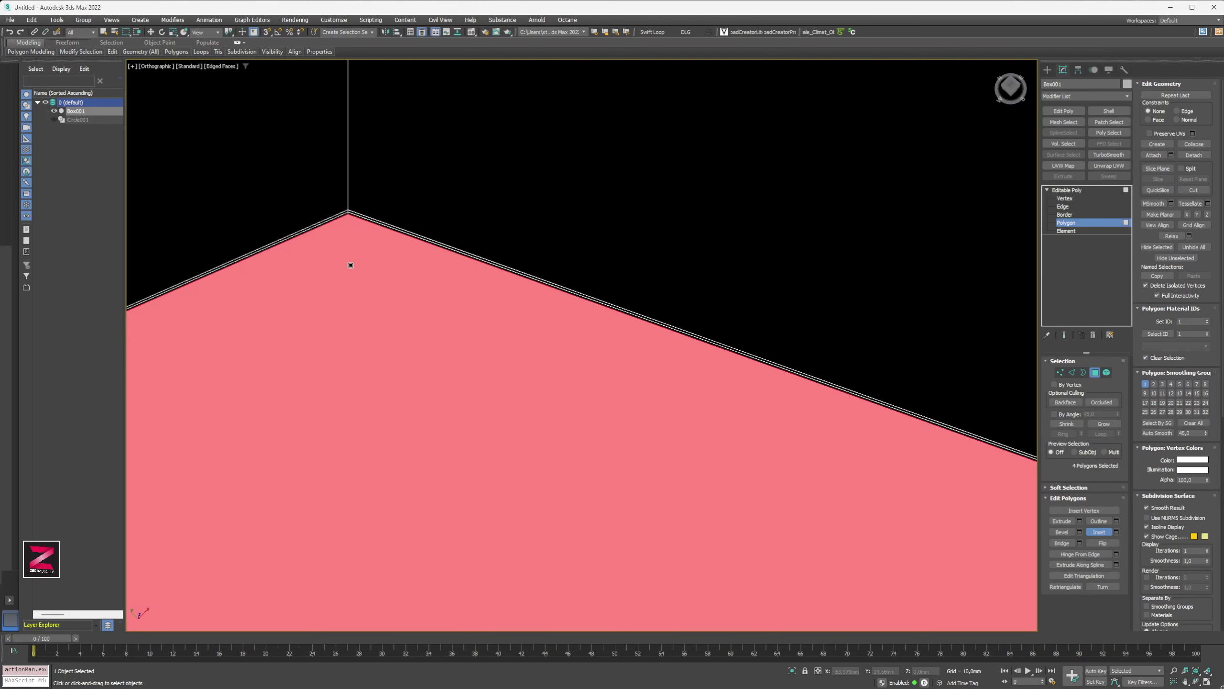
{"action": "left_click_drag", "start_coordinate": [353, 254], "coordinate": [350, 530]}
- Inset the floor faces again to form a narrow border ring, then deselect all
{"action": "scroll", "coordinate": [413, 439], "scroll_direction": "down", "scroll_amount": 3}
{"action": "scroll", "coordinate": [421, 422], "scroll_direction": "down", "scroll_amount": 6}
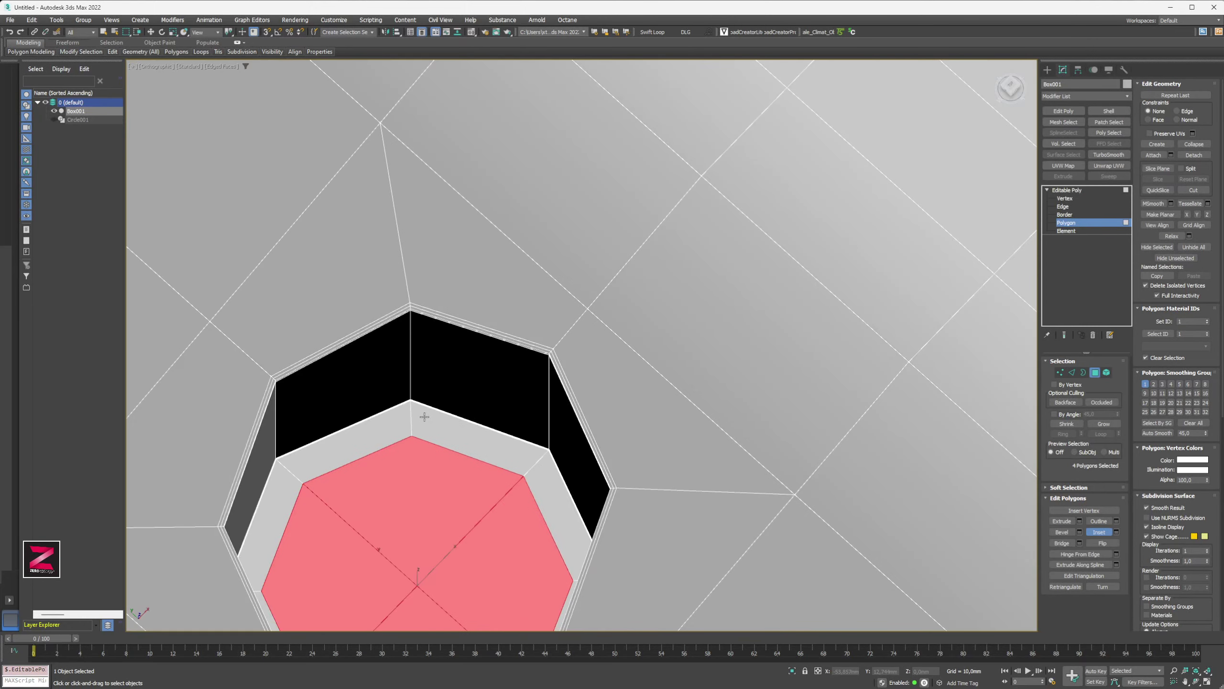
{"action": "left_click_drag", "start_coordinate": [405, 468], "coordinate": [404, 476]}
{"action": "left_click_drag", "start_coordinate": [481, 424], "coordinate": [481, 424]}
{"action": "key", "text": "ctrl+d"}
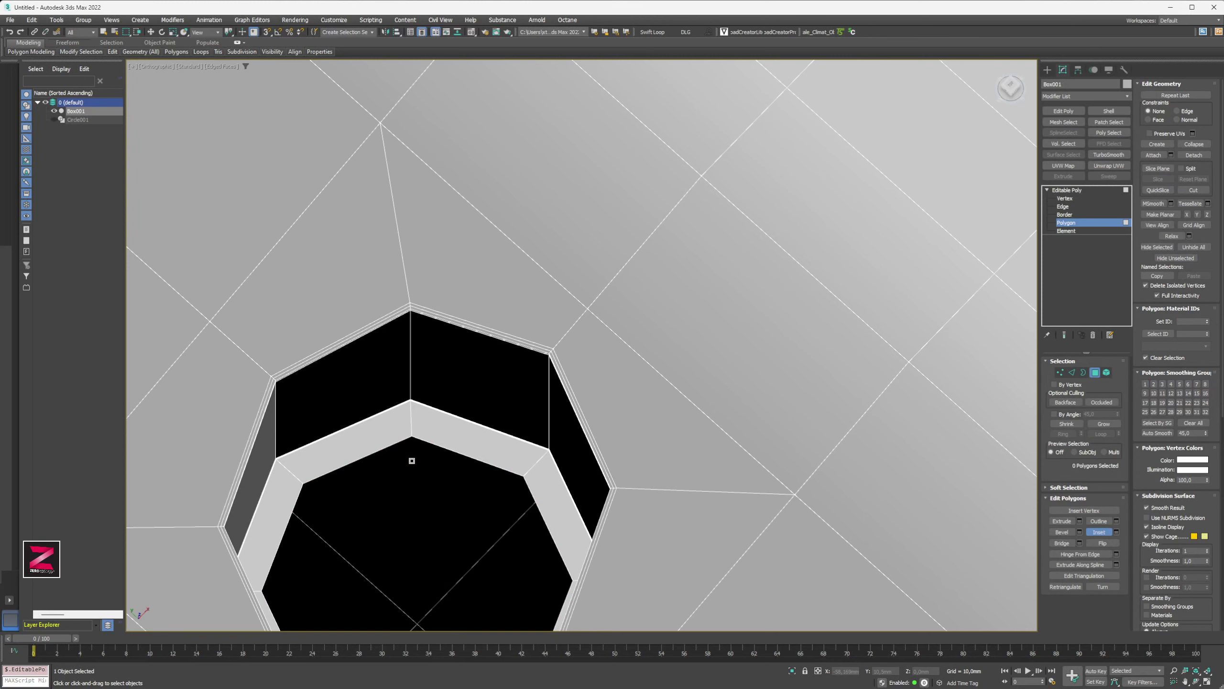
{"action": "middle_click_drag", "start_coordinate": [433, 484], "coordinate": [592, 377], "text": "alt"}
{"action": "scroll", "coordinate": [610, 403], "scroll_direction": "up", "scroll_amount": 6}
{"action": "scroll", "coordinate": [517, 356], "scroll_direction": "up", "scroll_amount": 1}
- Add a TurboSmooth modifier to the box with 3 iterations
{"action": "scroll", "coordinate": [523, 346], "scroll_direction": "down", "scroll_amount": 6}
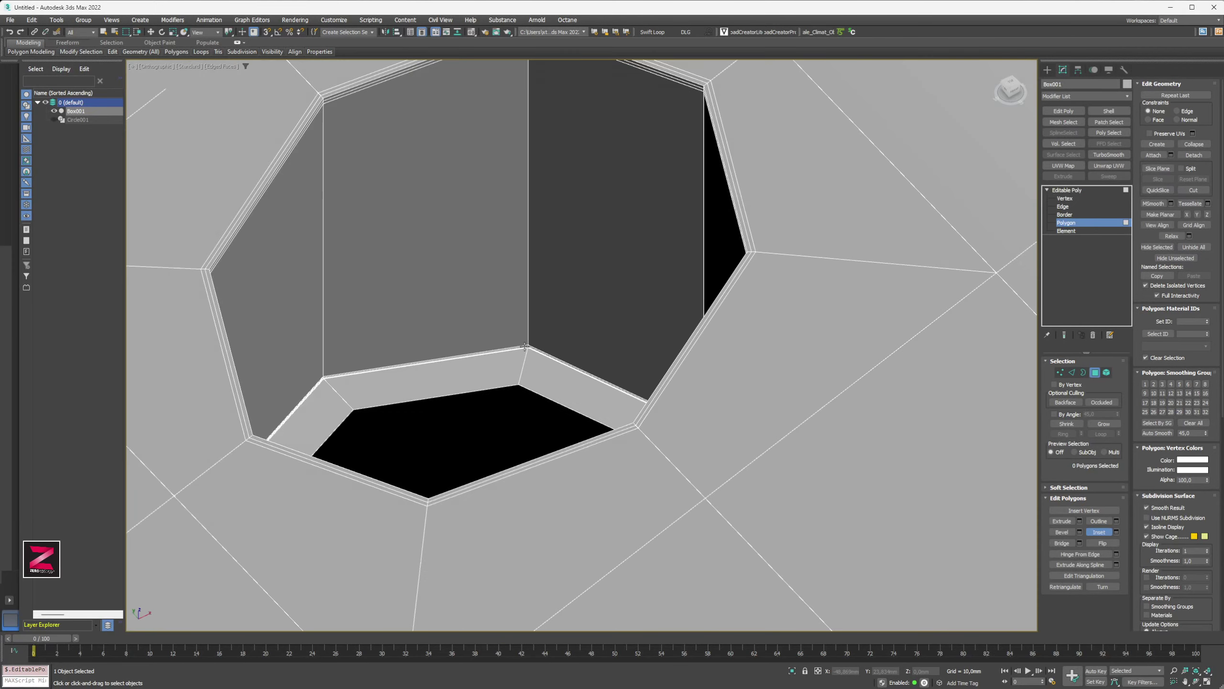
{"action": "middle_click_drag", "start_coordinate": [523, 270], "coordinate": [426, 366]}
{"action": "scroll", "coordinate": [667, 297], "scroll_direction": "down", "scroll_amount": 6}
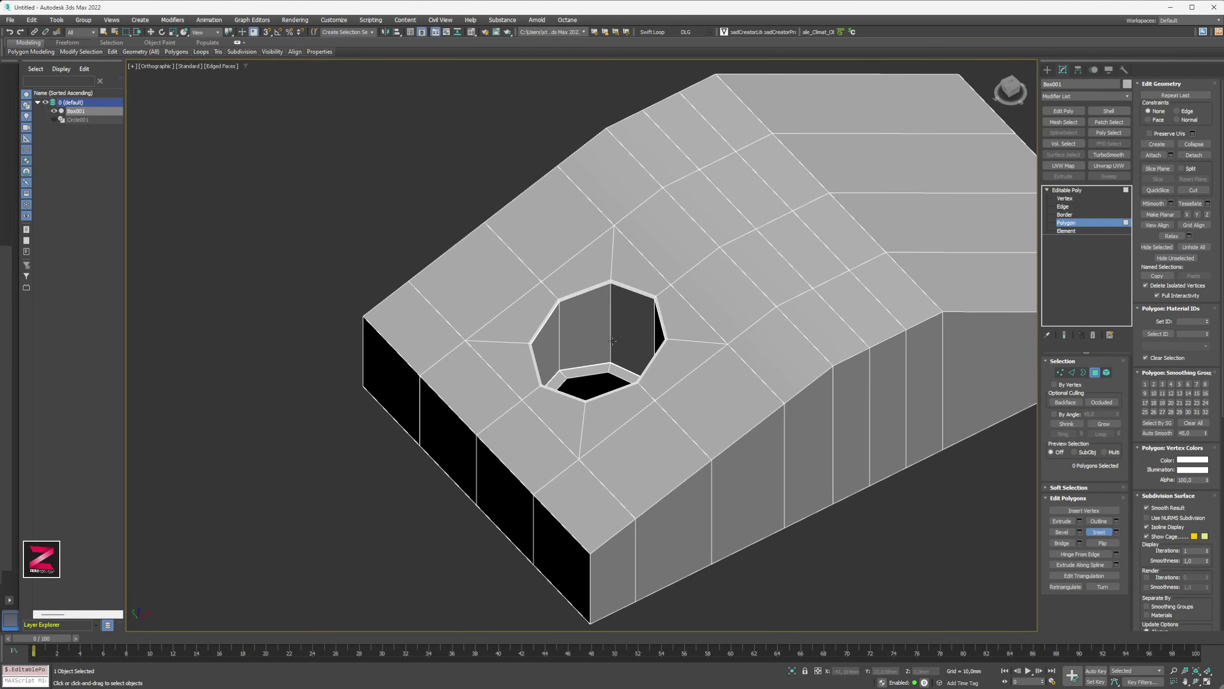
{"action": "middle_click_drag", "start_coordinate": [686, 398], "coordinate": [544, 306]}
{"action": "middle_click_drag", "start_coordinate": [550, 376], "coordinate": [693, 343], "text": "alt"}
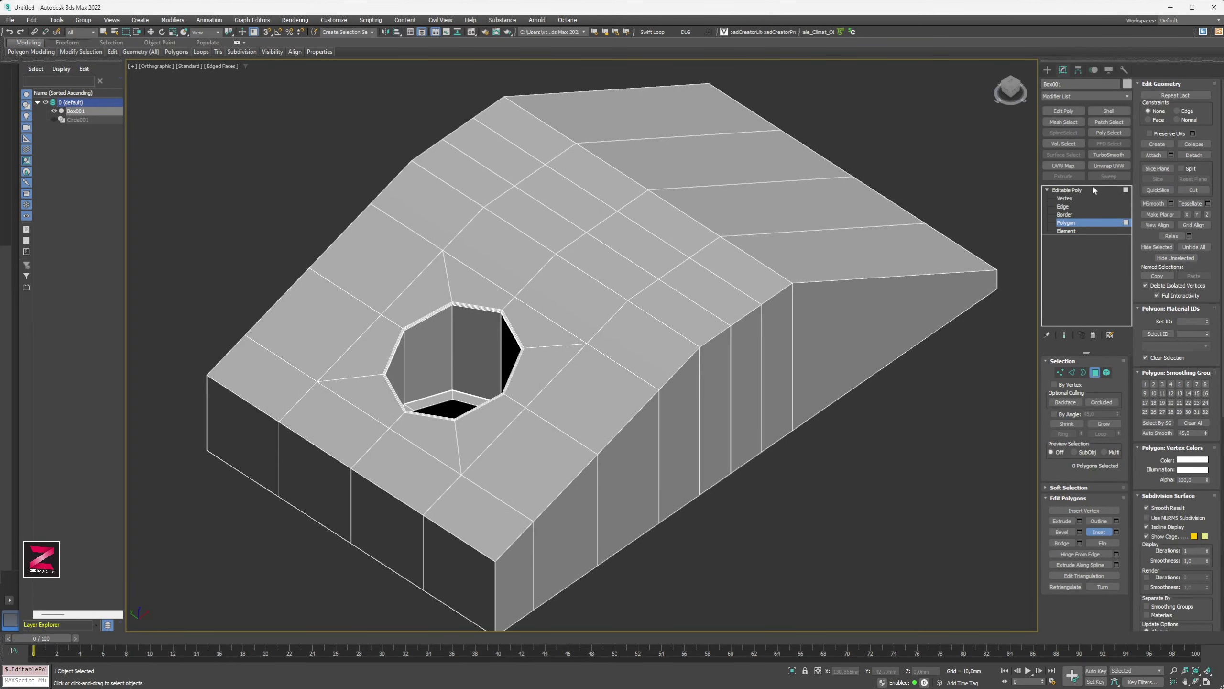
{"action": "left_click", "coordinate": [1069, 191]}
{"action": "left_click", "coordinate": [1109, 155]}
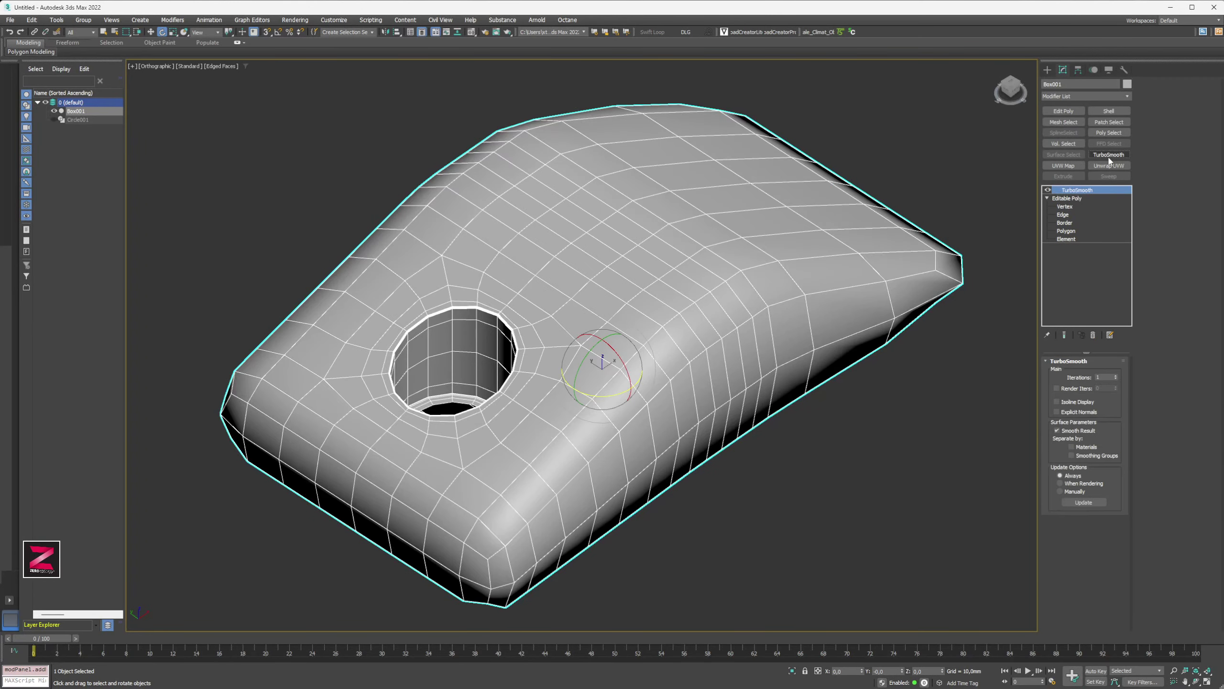
{"action": "left_click", "coordinate": [1115, 376]}
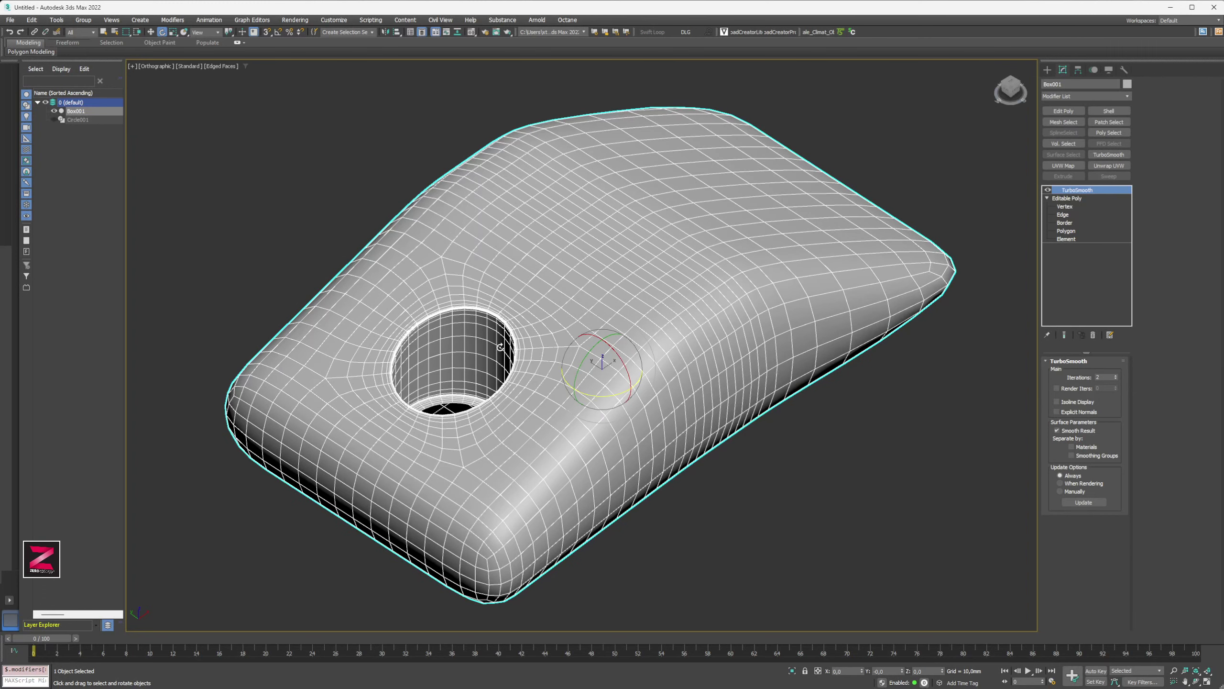
{"action": "key", "text": "F3"}
{"action": "key", "text": "F3"}
{"action": "key", "text": "F4"}
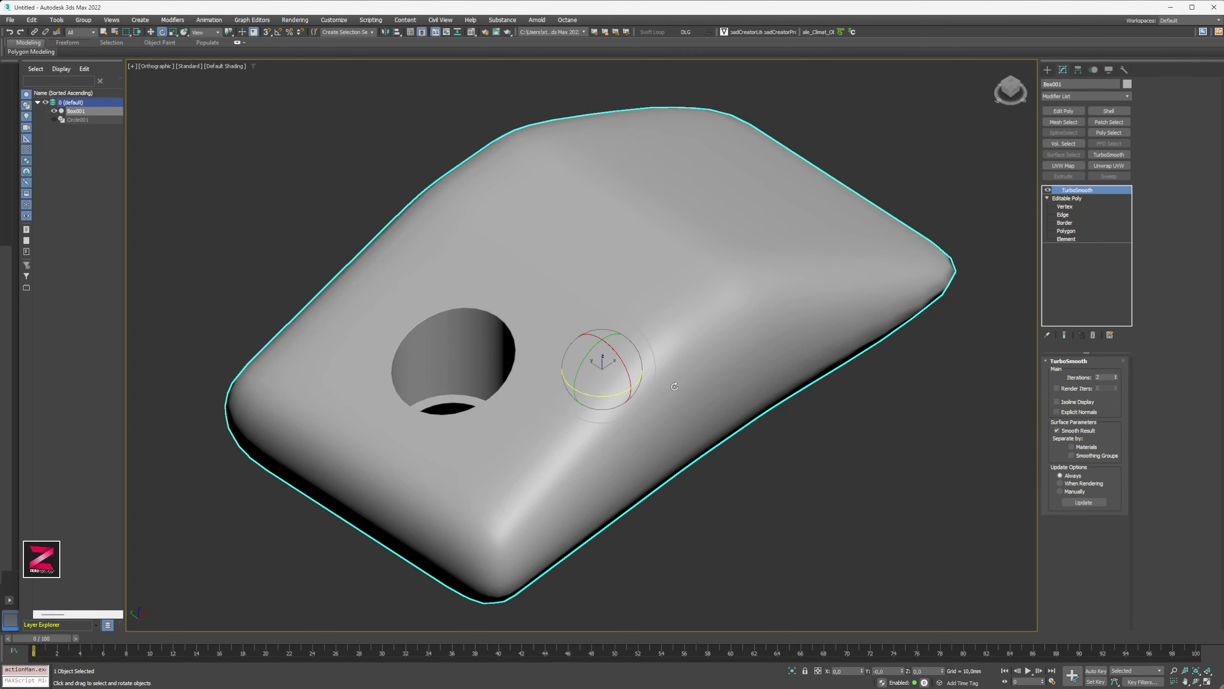
{"action": "scroll", "coordinate": [487, 340], "scroll_direction": "up", "scroll_amount": 10}
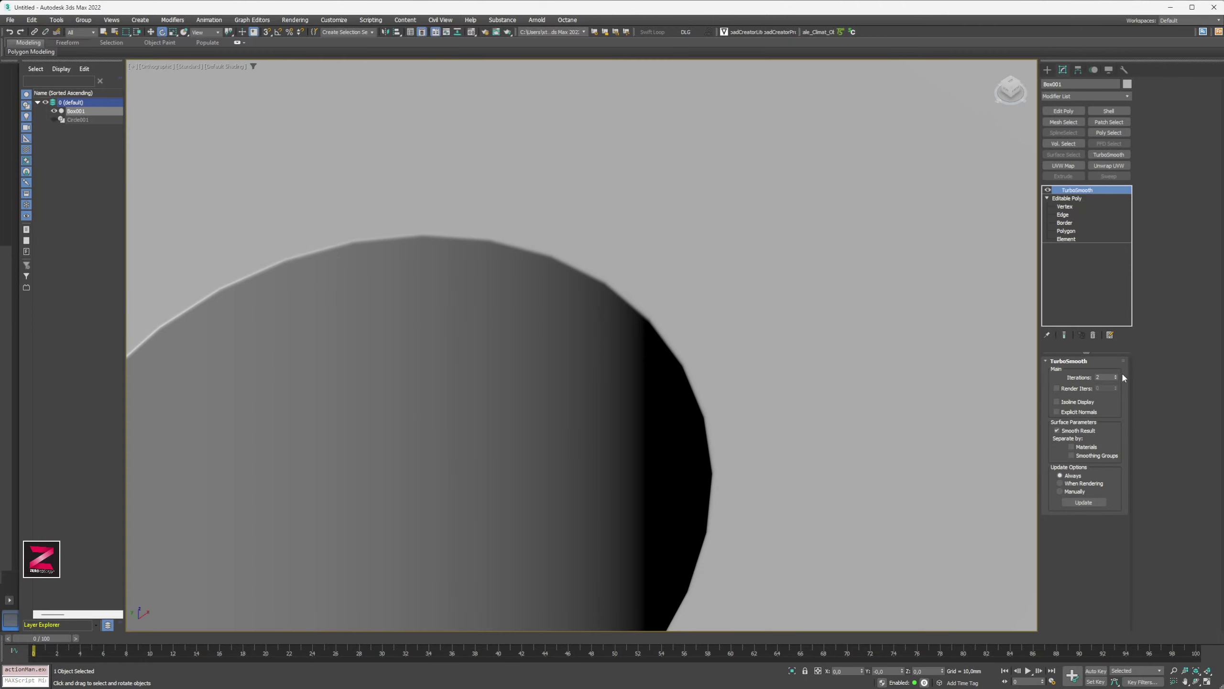
{"action": "left_click", "coordinate": [1116, 375]}
- Switch TurboSmooth off and display Edged Faces to show the base cage
{"action": "scroll", "coordinate": [496, 298], "scroll_direction": "down", "scroll_amount": 8}
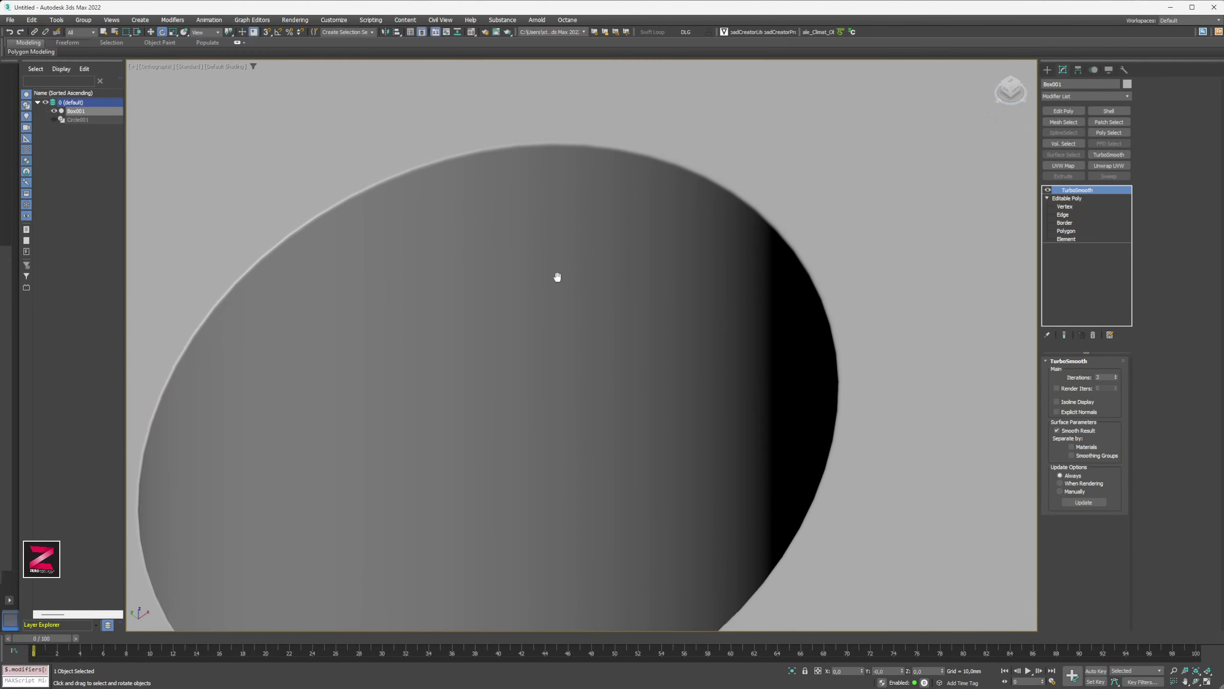
{"action": "scroll", "coordinate": [478, 337], "scroll_direction": "down", "scroll_amount": 8}
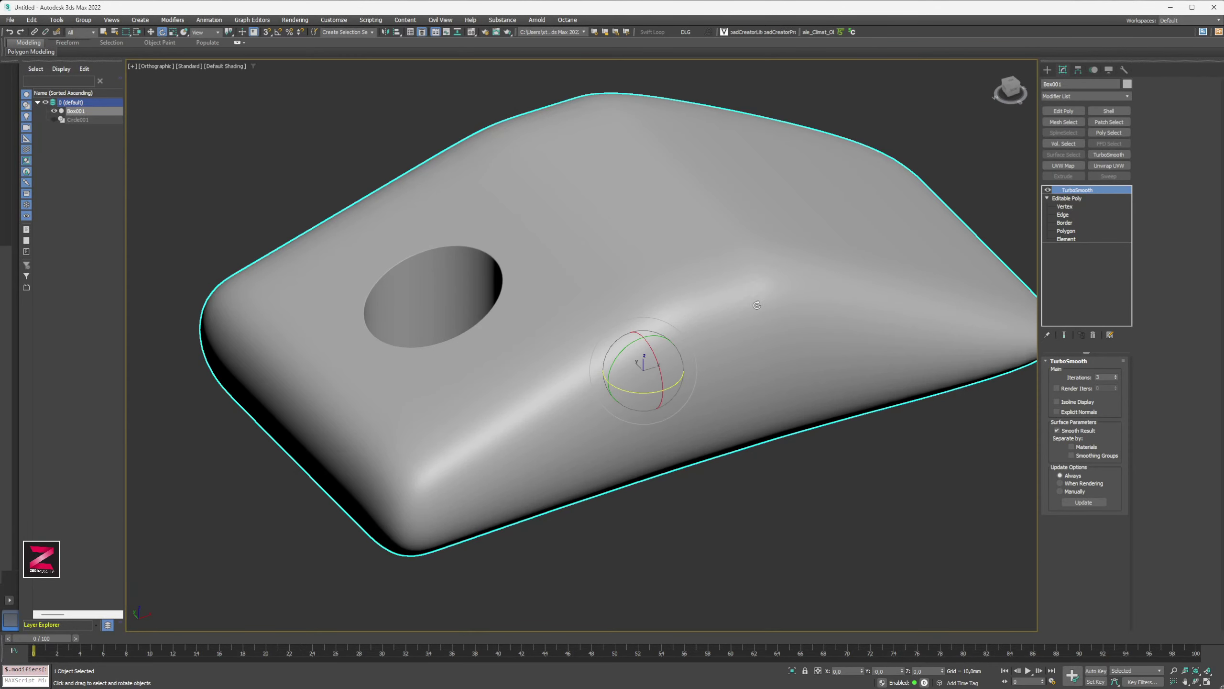
{"action": "left_click", "coordinate": [1048, 190]}
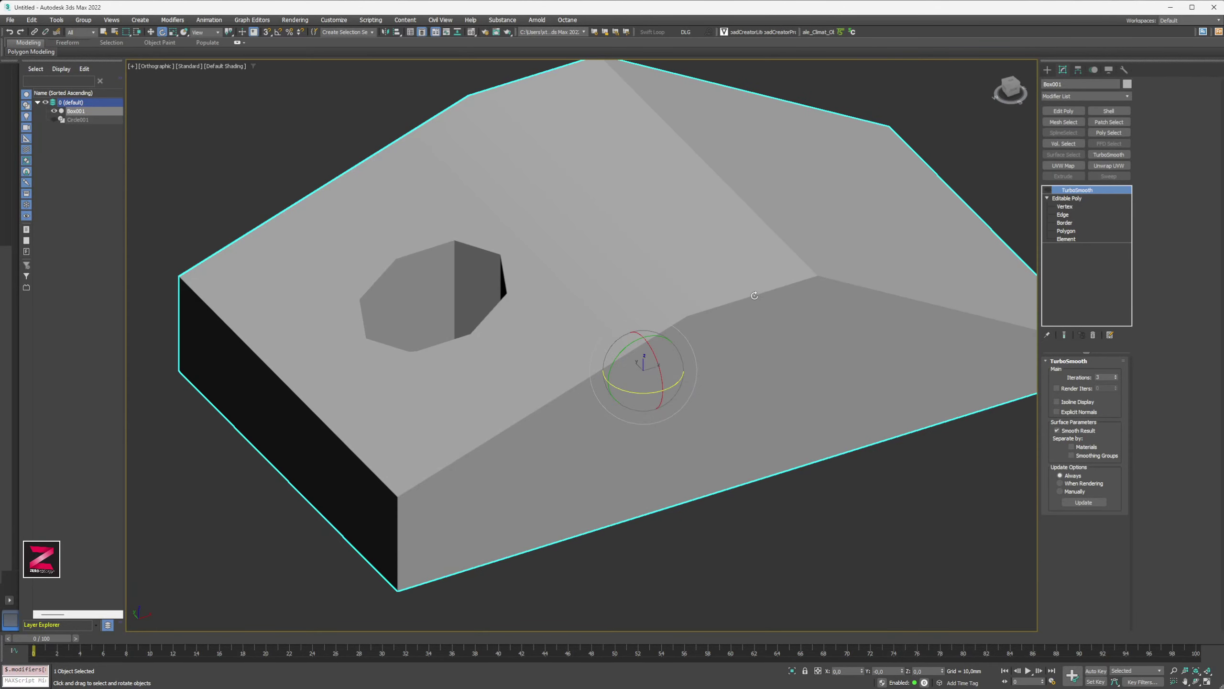
{"action": "key", "text": "F4"}
- Add four Swift Loop support loops around the box's front corner and top edge
{"action": "middle_click_drag", "start_coordinate": [592, 363], "coordinate": [769, 323], "text": "alt"}
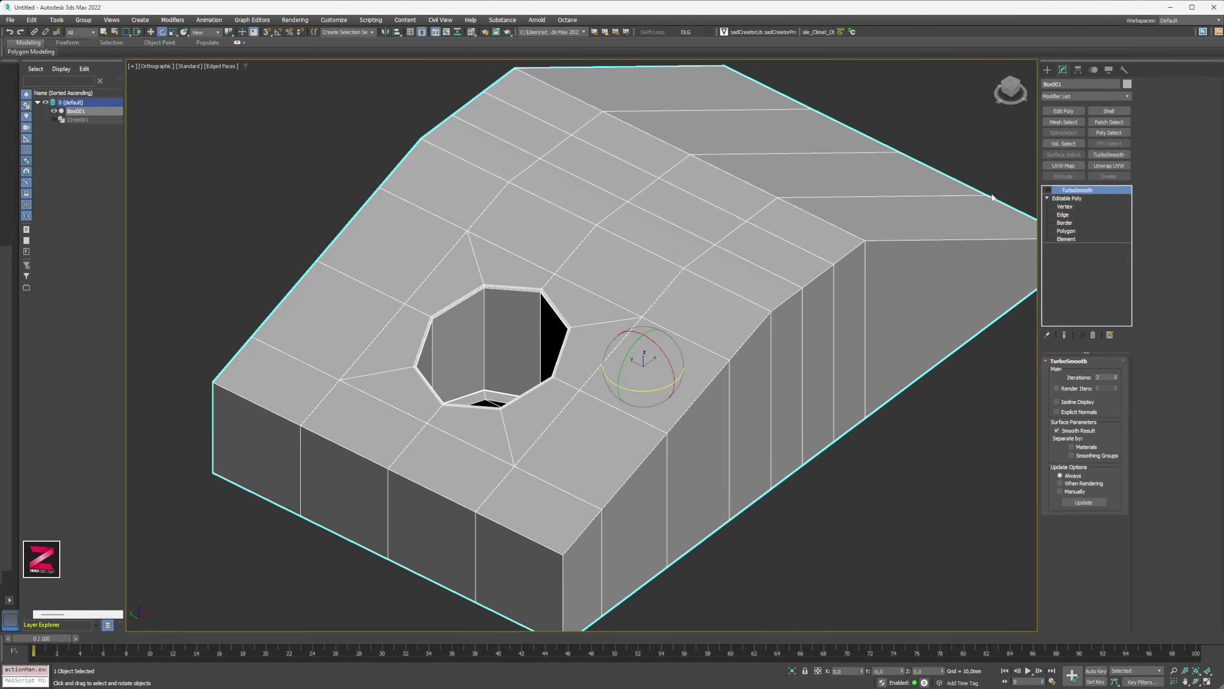
{"action": "middle_click_drag", "start_coordinate": [583, 383], "coordinate": [572, 281]}
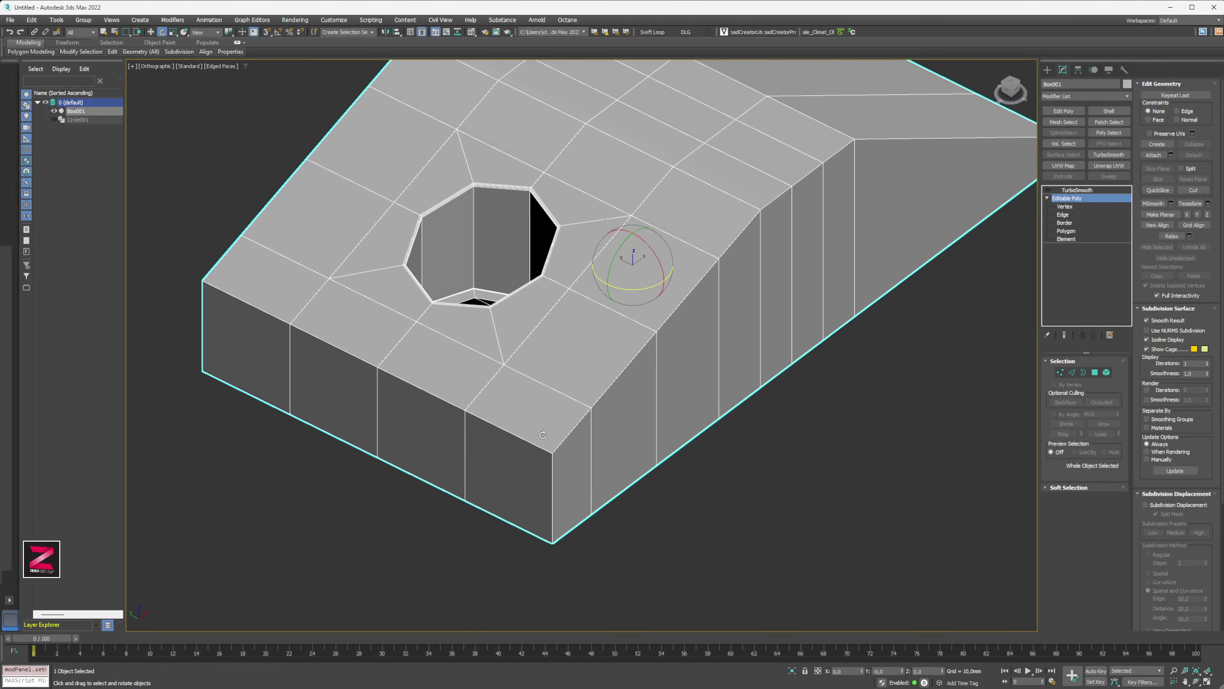
{"action": "scroll", "coordinate": [514, 377], "scroll_direction": "up", "scroll_amount": 5}
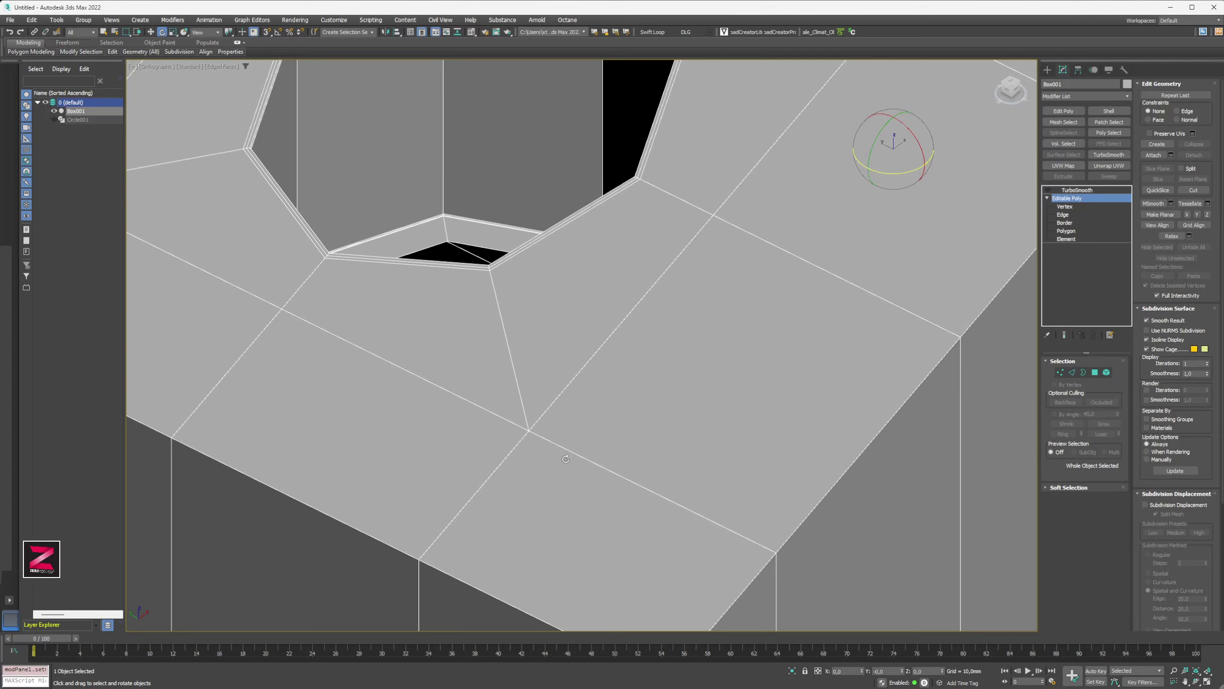
{"action": "scroll", "coordinate": [566, 458], "scroll_direction": "down", "scroll_amount": 5}
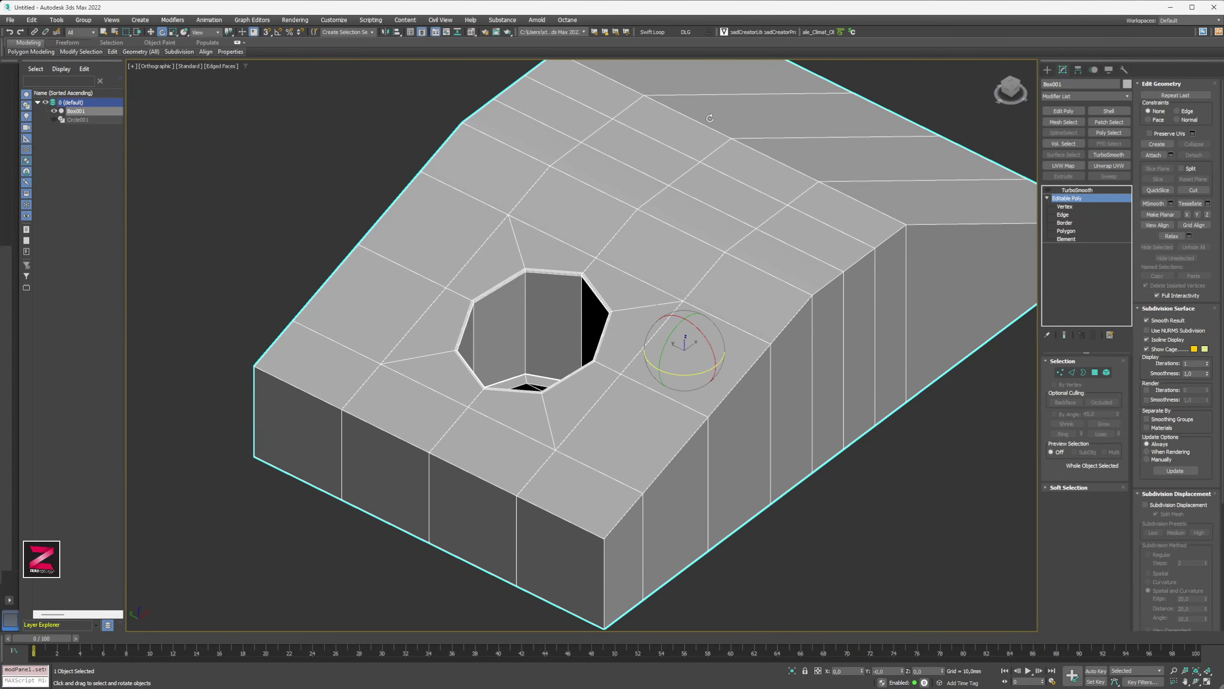
{"action": "left_click", "coordinate": [652, 32]}
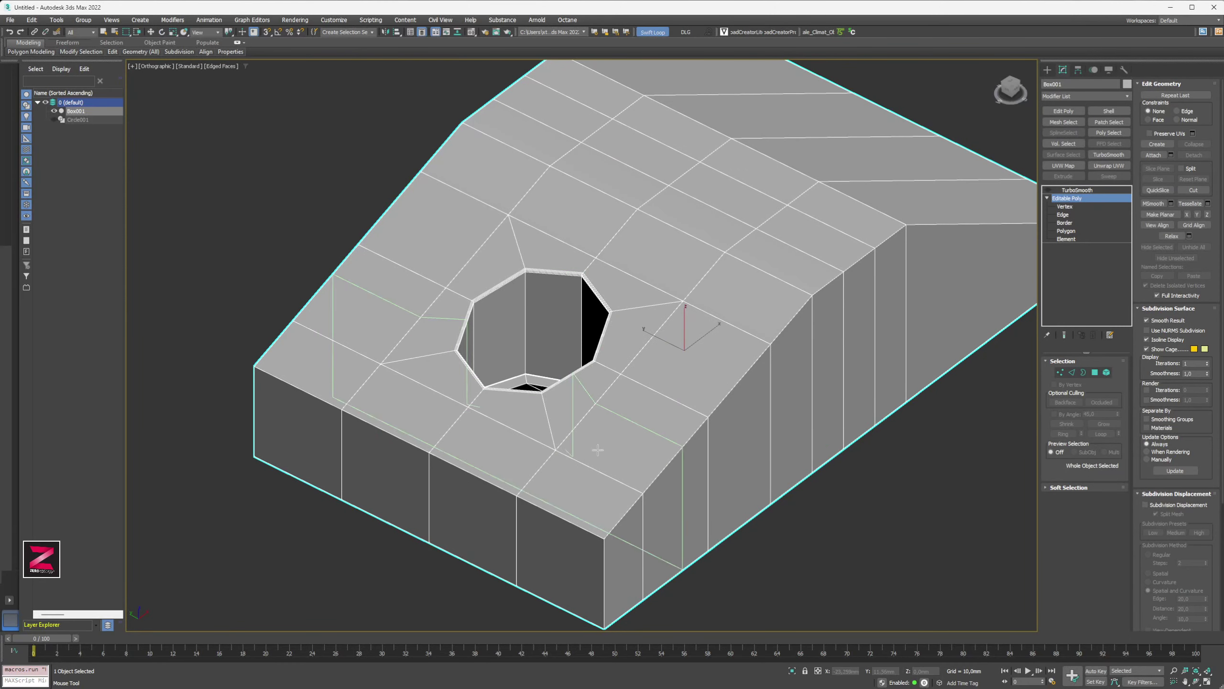
{"action": "scroll", "coordinate": [600, 530], "scroll_direction": "up", "scroll_amount": 5}
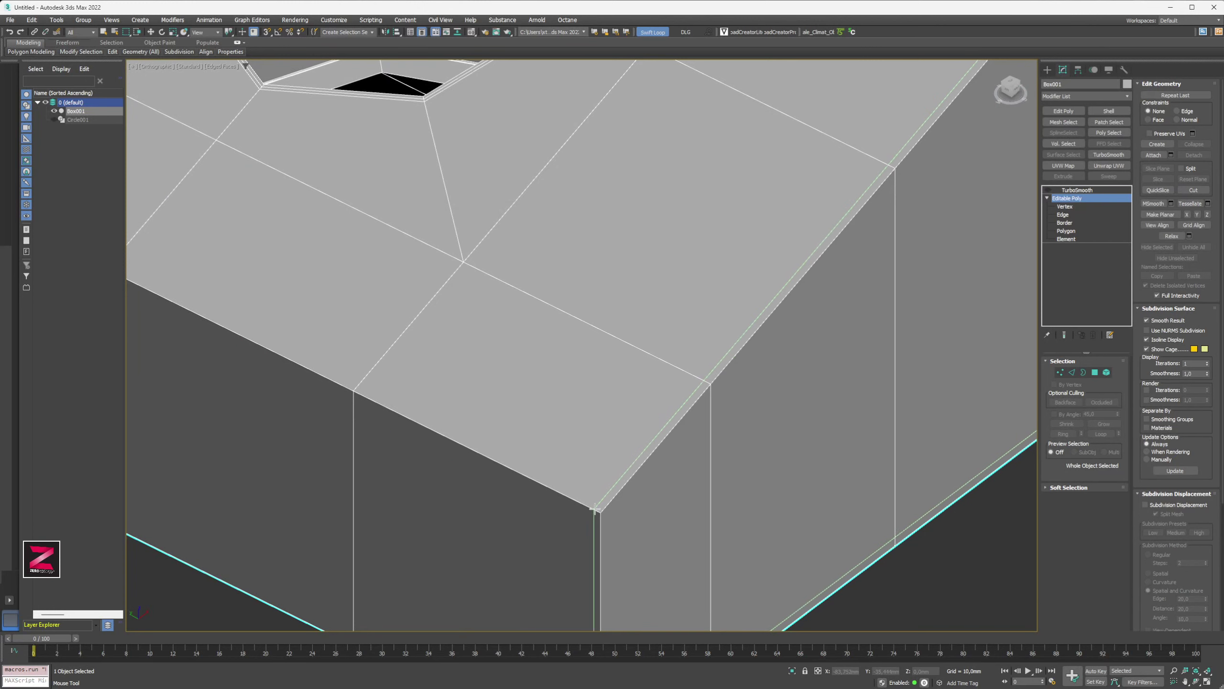
{"action": "left_click", "coordinate": [592, 506]}
{"action": "left_click", "coordinate": [592, 508]}
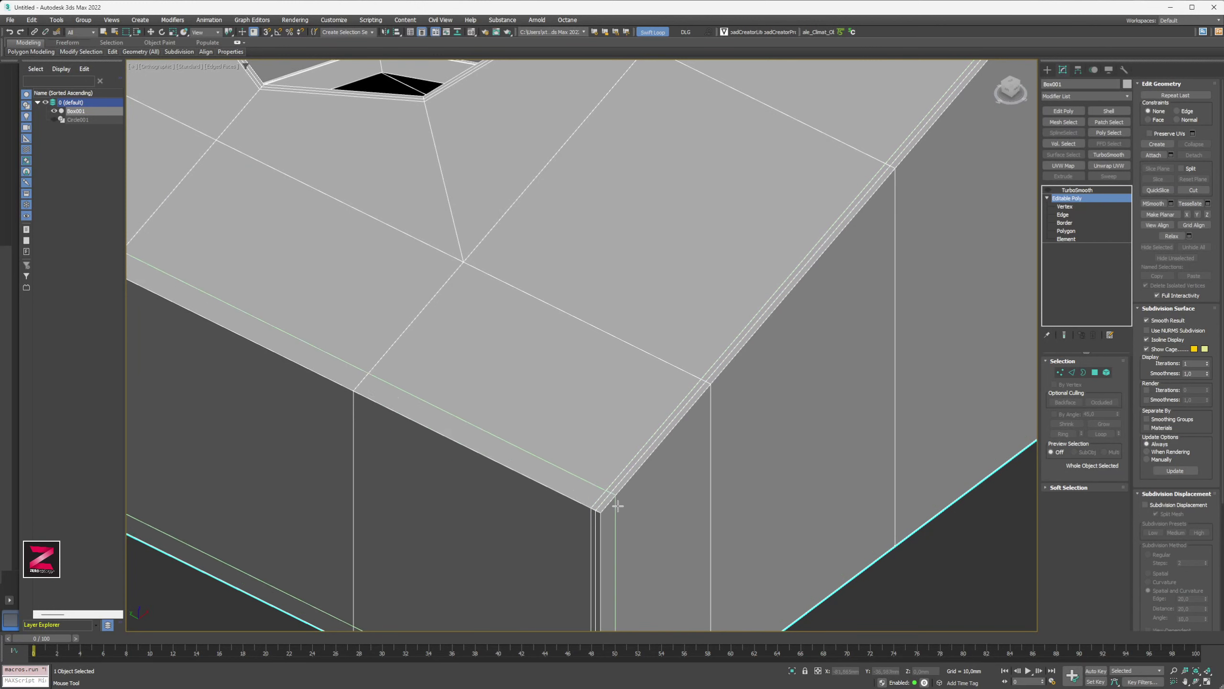
{"action": "left_click", "coordinate": [602, 514]}
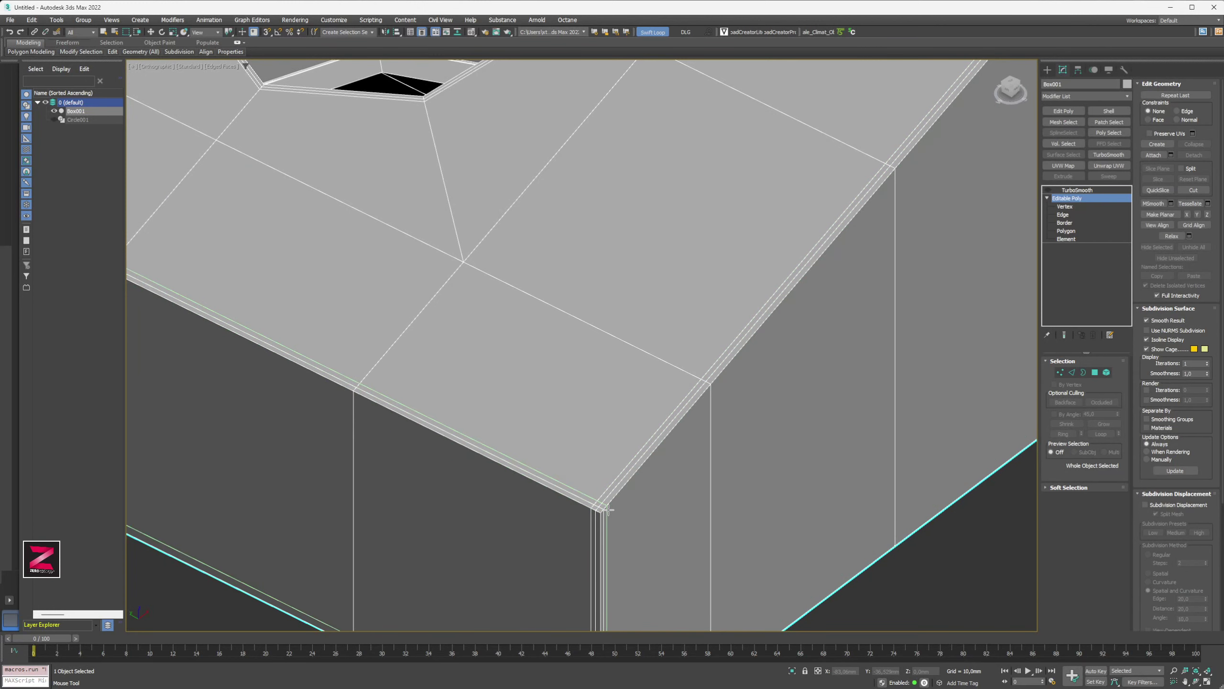
{"action": "scroll", "coordinate": [601, 519], "scroll_direction": "up", "scroll_amount": 2}
{"action": "scroll", "coordinate": [600, 519], "scroll_direction": "down", "scroll_amount": 3}
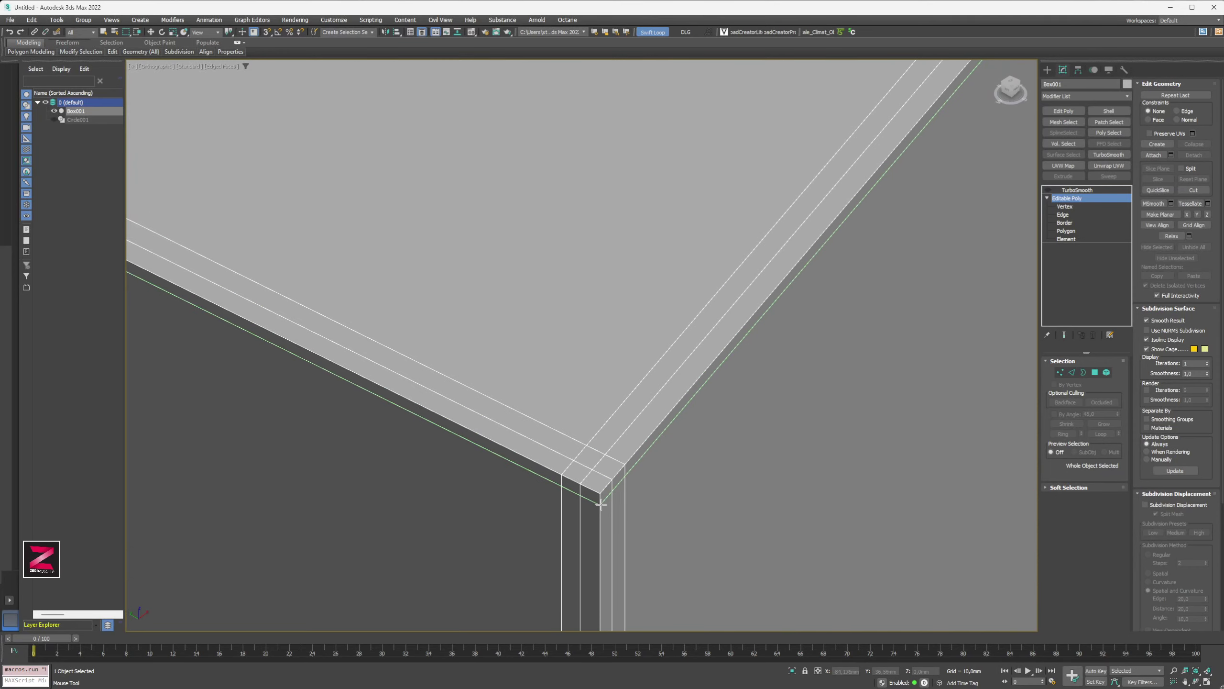
{"action": "left_click", "coordinate": [600, 525]}
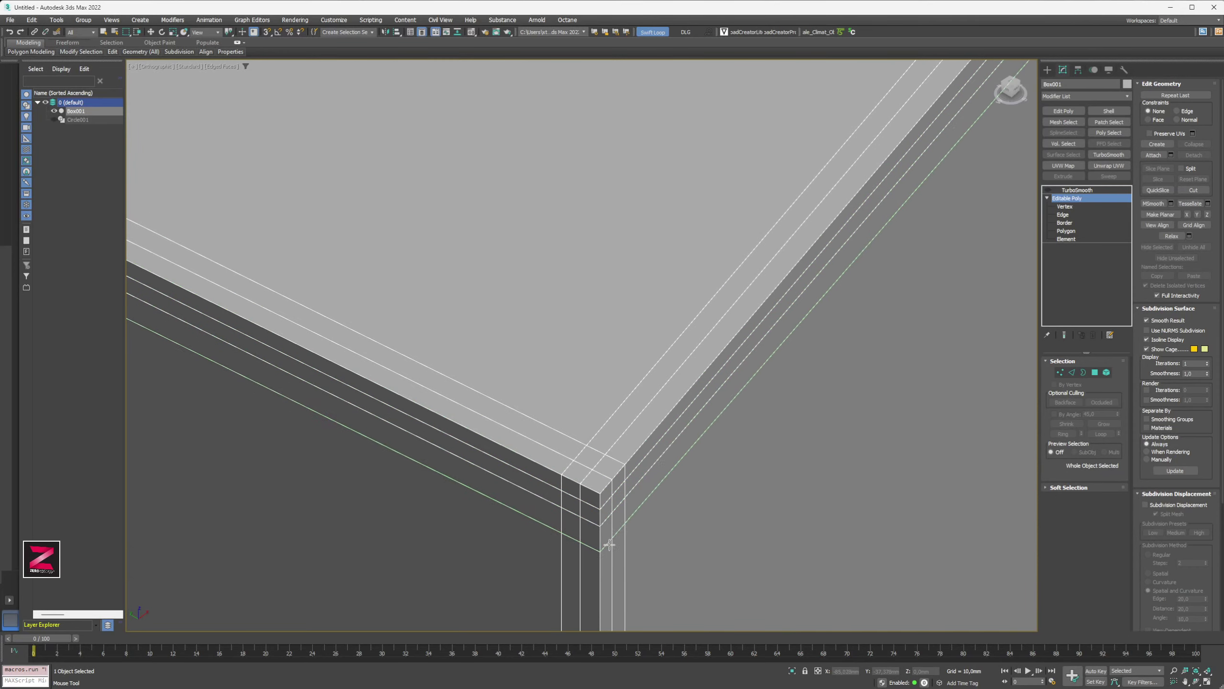
- Add two more support loops just above the box's bottom edge
{"action": "middle_click_drag", "start_coordinate": [606, 605], "coordinate": [588, 270]}
{"action": "middle_click_drag", "start_coordinate": [578, 555], "coordinate": [575, 355]}
{"action": "scroll", "coordinate": [576, 359], "scroll_direction": "down", "scroll_amount": 3}
{"action": "middle_click_drag", "start_coordinate": [570, 539], "coordinate": [569, 410]}
{"action": "scroll", "coordinate": [568, 410], "scroll_direction": "up", "scroll_amount": 3}
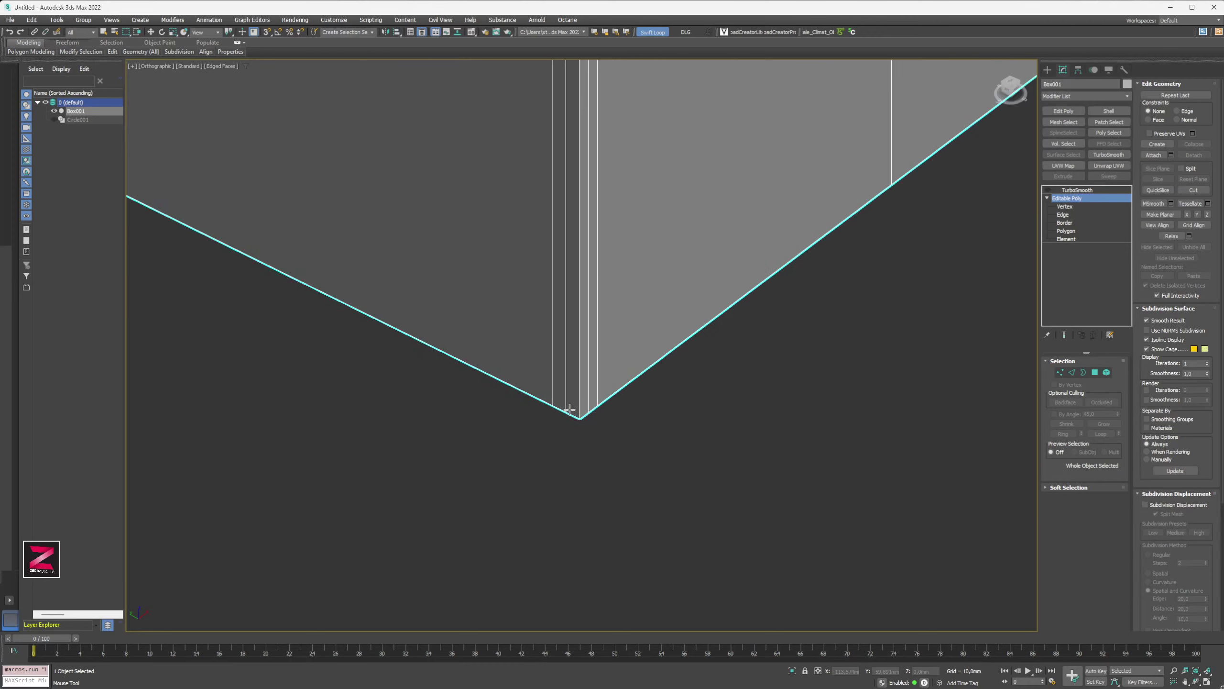
{"action": "left_click", "coordinate": [583, 409]}
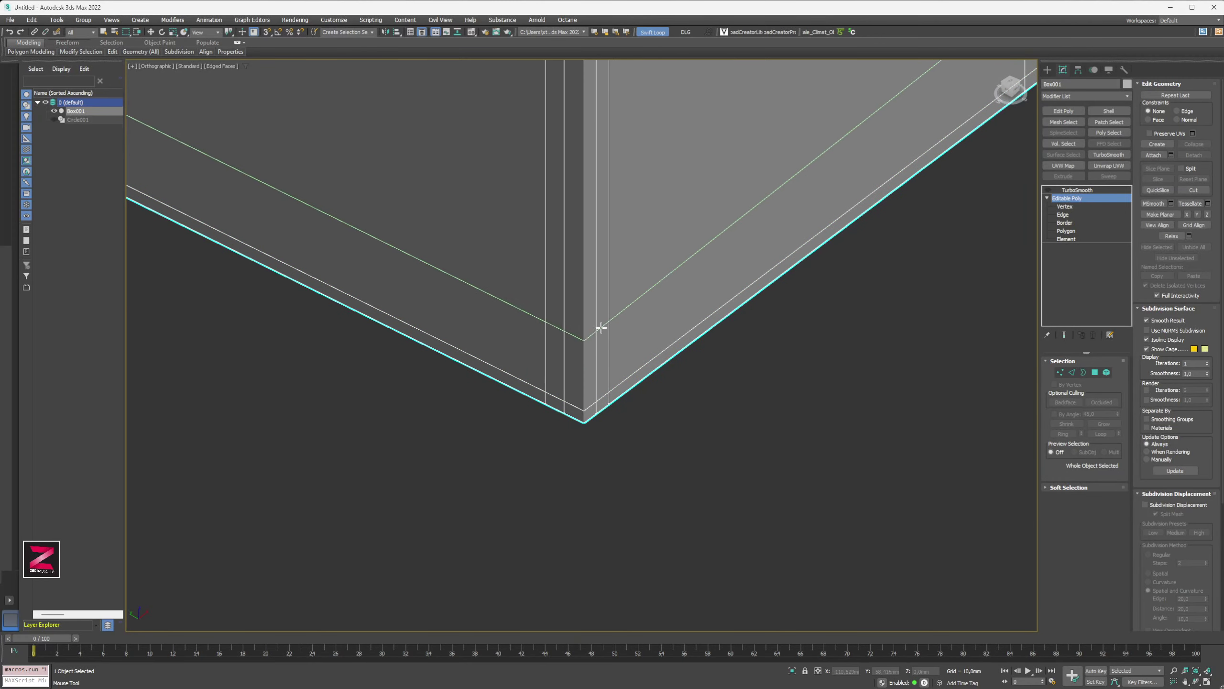
{"action": "left_click", "coordinate": [591, 394]}
- Orbit around the box to inspect its underside, sloped top, corners and back
{"action": "middle_click_drag", "start_coordinate": [653, 393], "coordinate": [639, 333], "text": "alt"}
{"action": "scroll", "coordinate": [641, 391], "scroll_direction": "down", "scroll_amount": 3}
{"action": "middle_click_drag", "start_coordinate": [646, 214], "coordinate": [610, 389]}
{"action": "scroll", "coordinate": [599, 272], "scroll_direction": "up", "scroll_amount": 6}
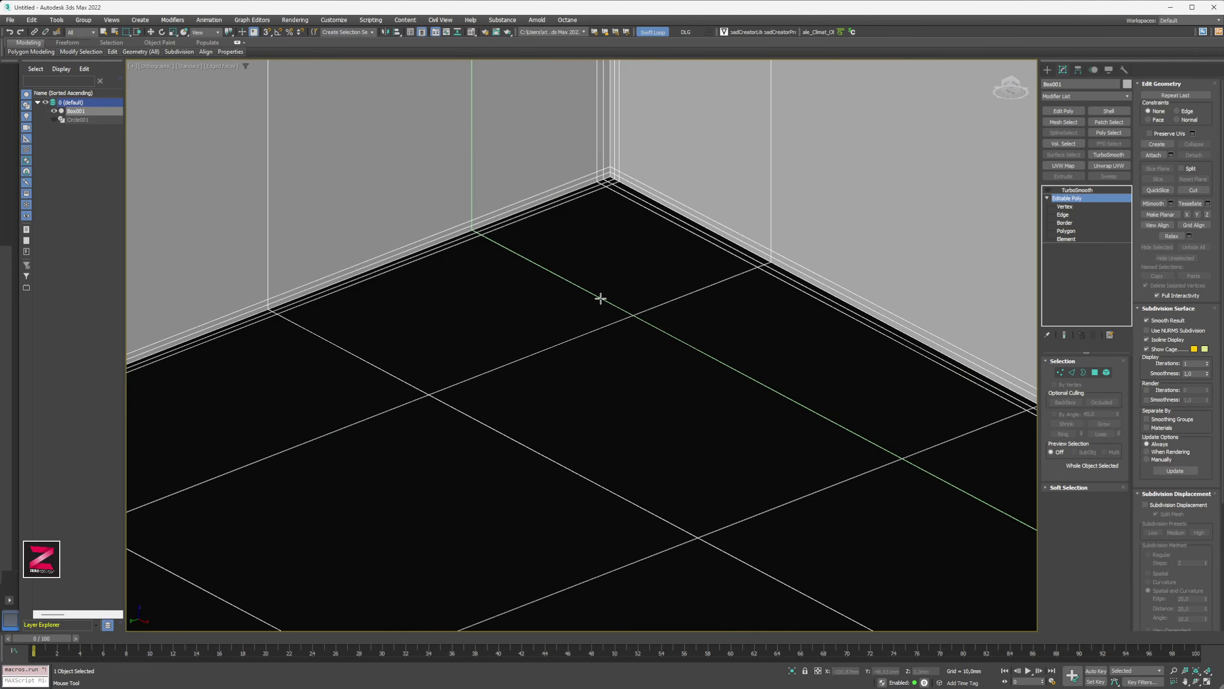
{"action": "scroll", "coordinate": [612, 168], "scroll_direction": "up", "scroll_amount": 5}
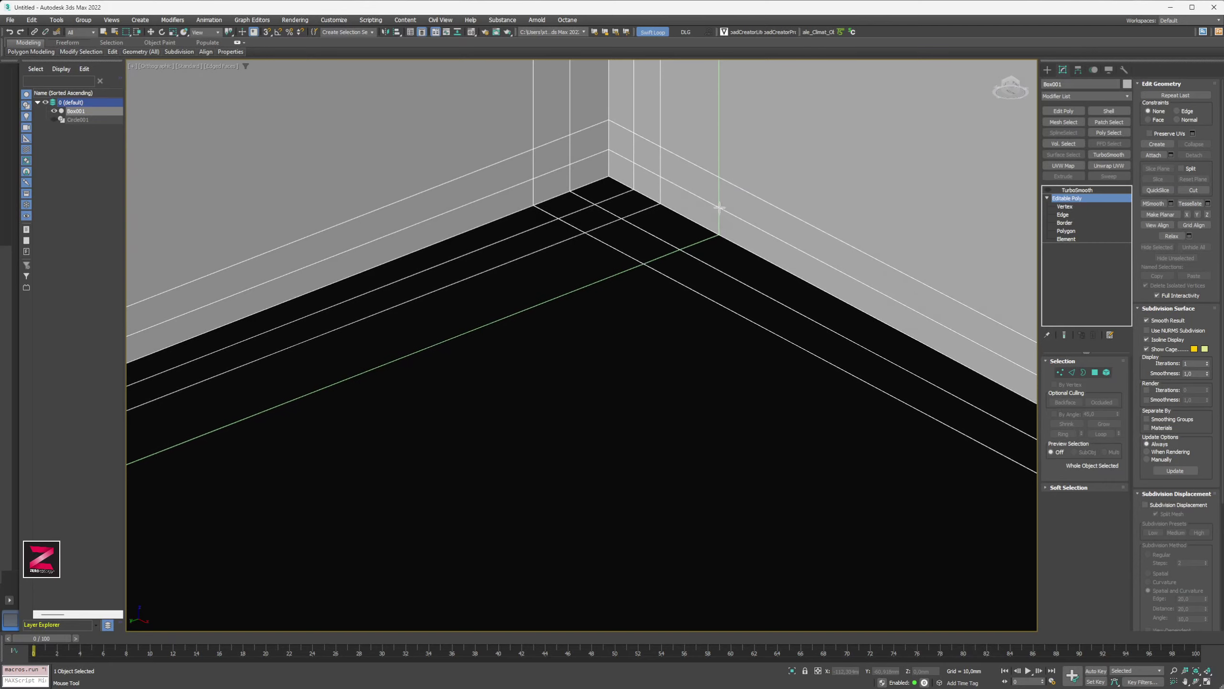
{"action": "scroll", "coordinate": [706, 274], "scroll_direction": "down", "scroll_amount": 8}
{"action": "middle_click_drag", "start_coordinate": [805, 336], "coordinate": [587, 412], "text": "alt"}
{"action": "scroll", "coordinate": [732, 506], "scroll_direction": "up", "scroll_amount": 10}
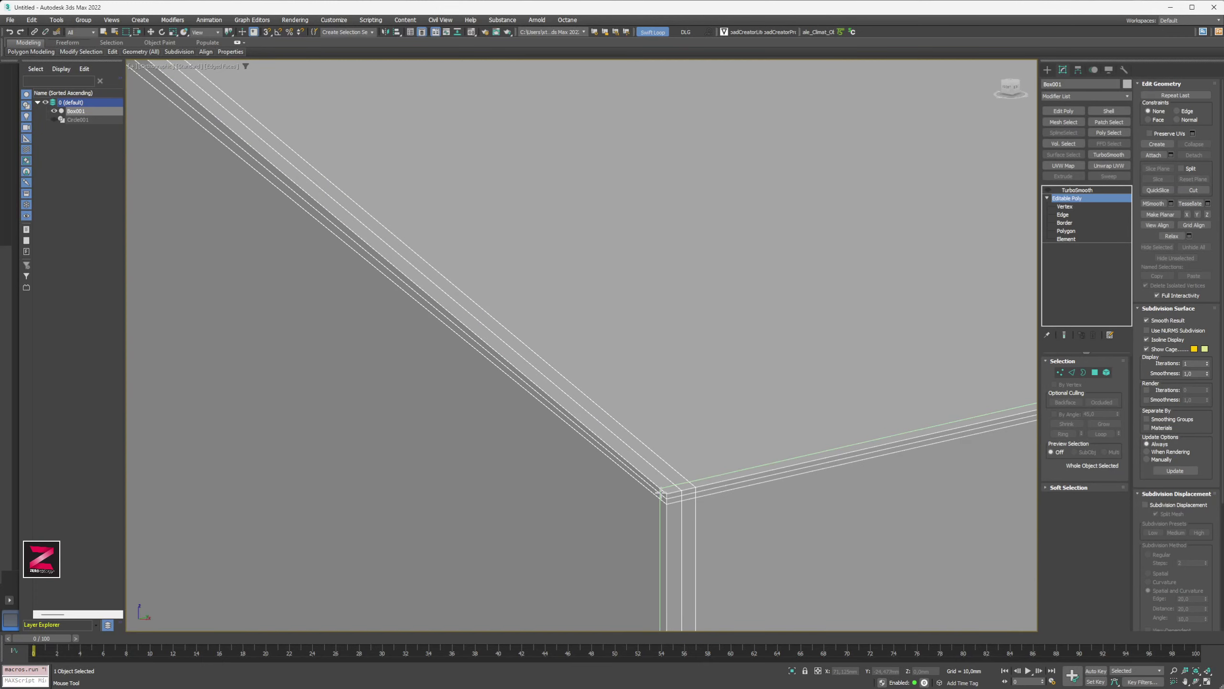
{"action": "scroll", "coordinate": [637, 453], "scroll_direction": "down", "scroll_amount": 6}
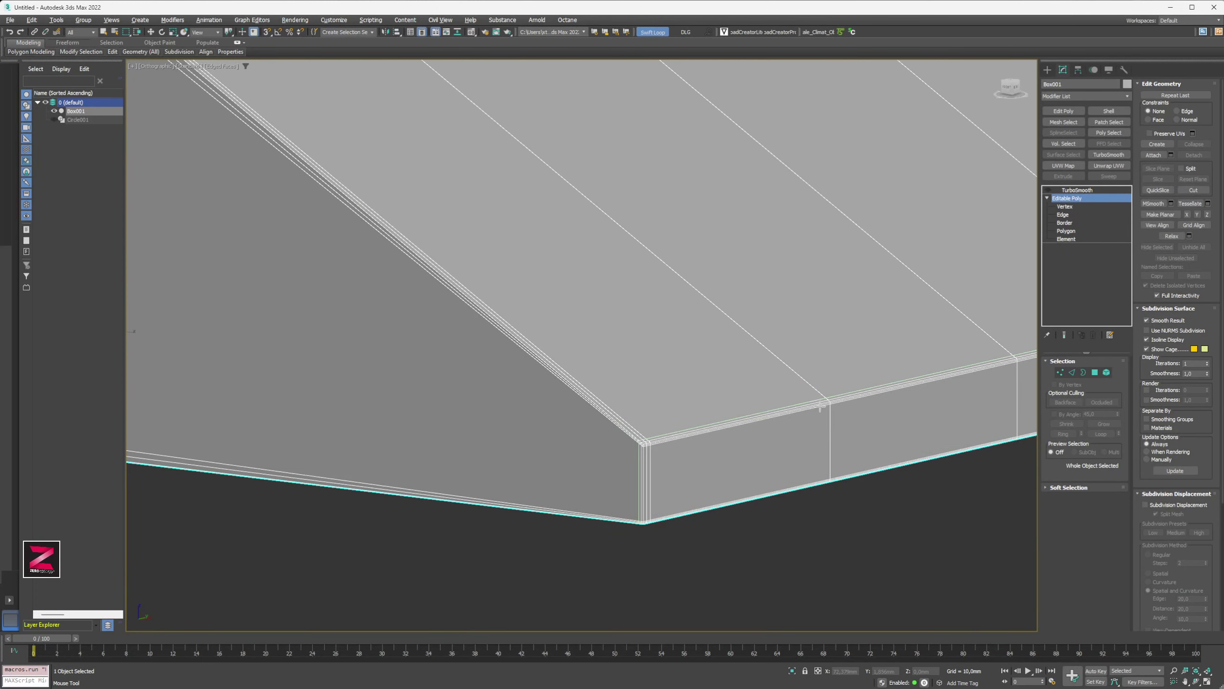
{"action": "middle_click_drag", "start_coordinate": [830, 418], "coordinate": [753, 417], "text": "alt"}
{"action": "scroll", "coordinate": [753, 417], "scroll_direction": "down", "scroll_amount": 6}
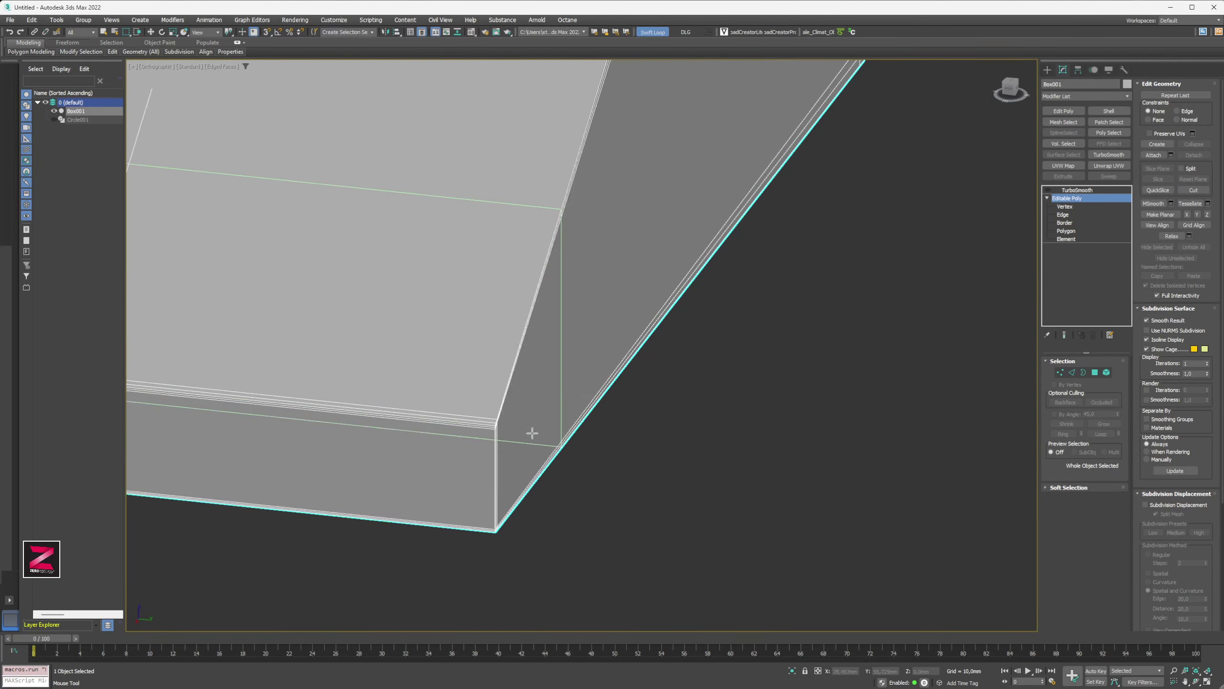
{"action": "scroll", "coordinate": [497, 439], "scroll_direction": "up", "scroll_amount": 6}
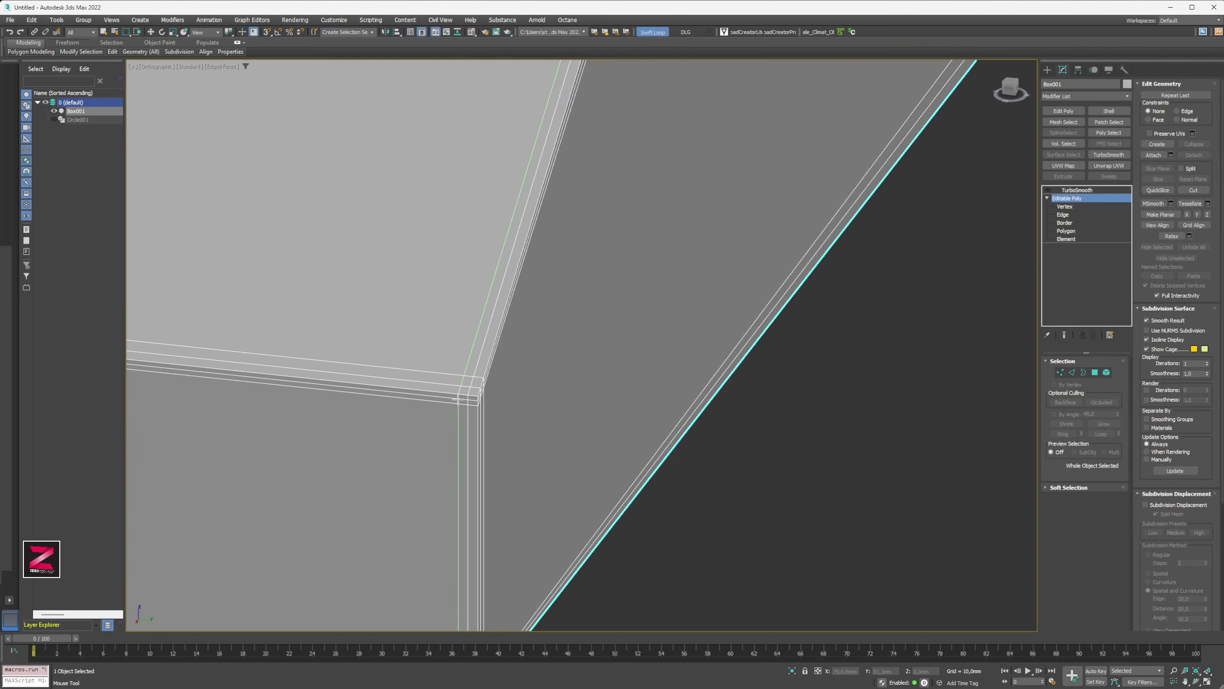
{"action": "scroll", "coordinate": [528, 386], "scroll_direction": "down", "scroll_amount": 5}
{"action": "scroll", "coordinate": [523, 394], "scroll_direction": "up", "scroll_amount": 5}
{"action": "middle_click_drag", "start_coordinate": [522, 394], "coordinate": [825, 340], "text": "alt"}
{"action": "scroll", "coordinate": [896, 327], "scroll_direction": "down", "scroll_amount": 4}
{"action": "middle_click_drag", "start_coordinate": [645, 338], "coordinate": [710, 329]}
{"action": "scroll", "coordinate": [709, 330], "scroll_direction": "down", "scroll_amount": 3}
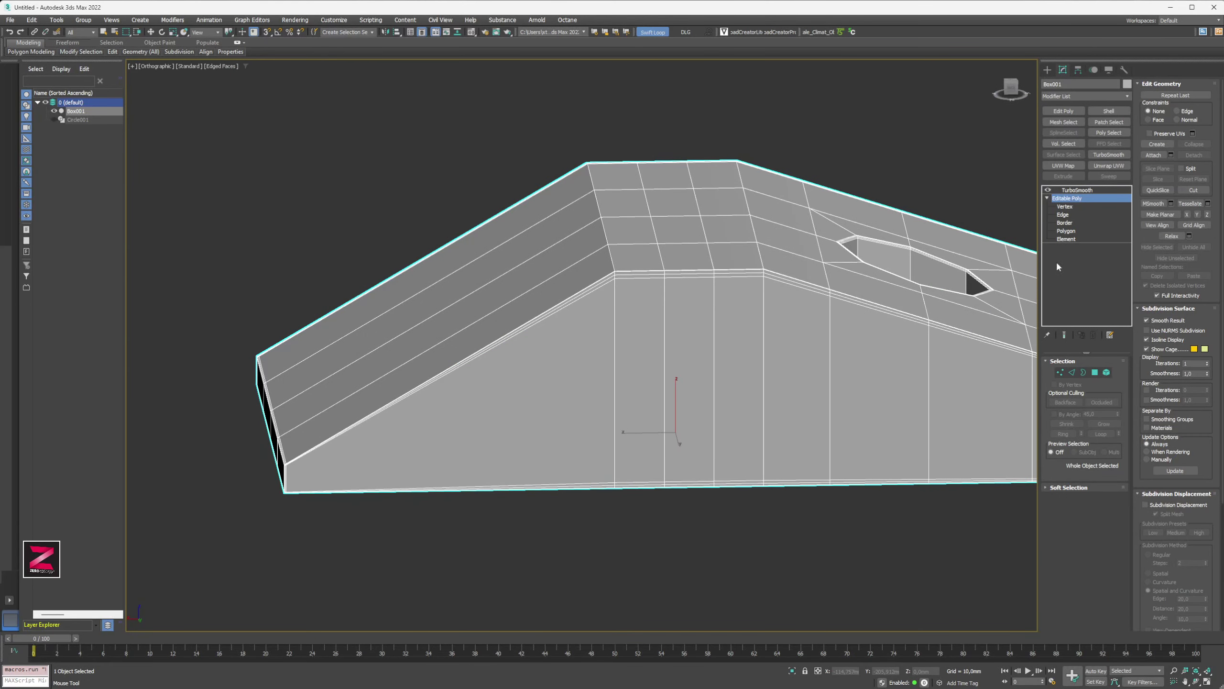
- Turn on Show End Result and TurboSmooth's Isoline Display
{"action": "left_click", "coordinate": [1065, 335]}
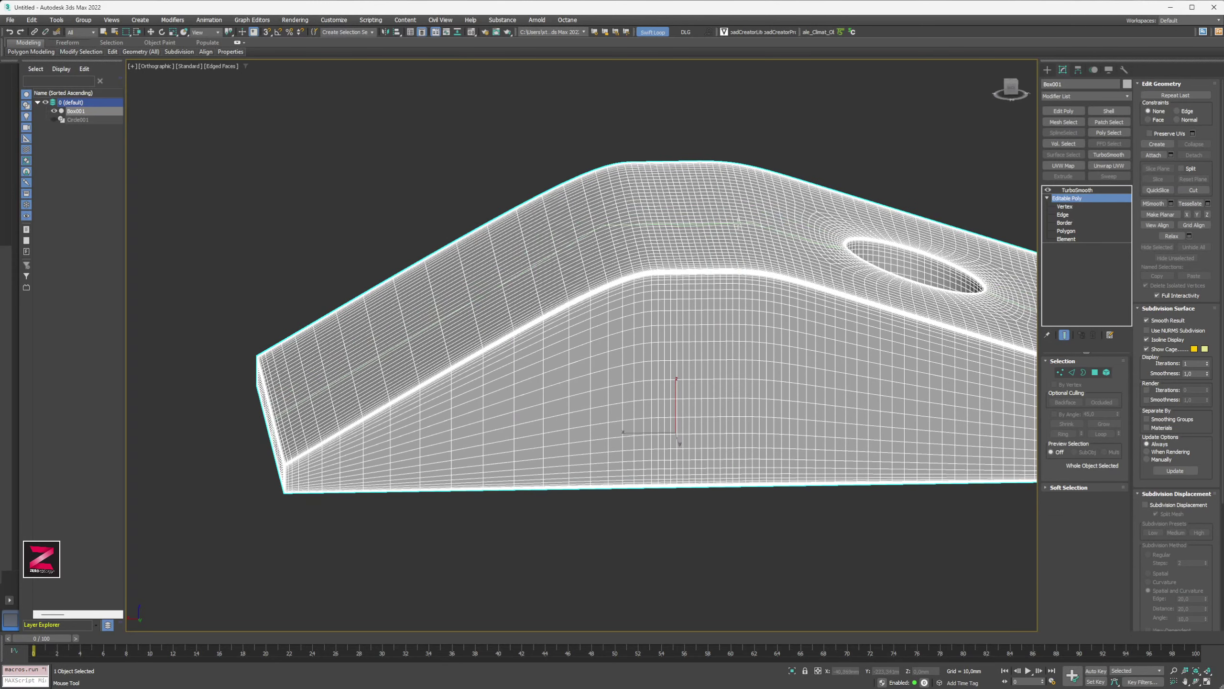
{"action": "middle_click_drag", "start_coordinate": [739, 223], "coordinate": [632, 213], "text": "alt"}
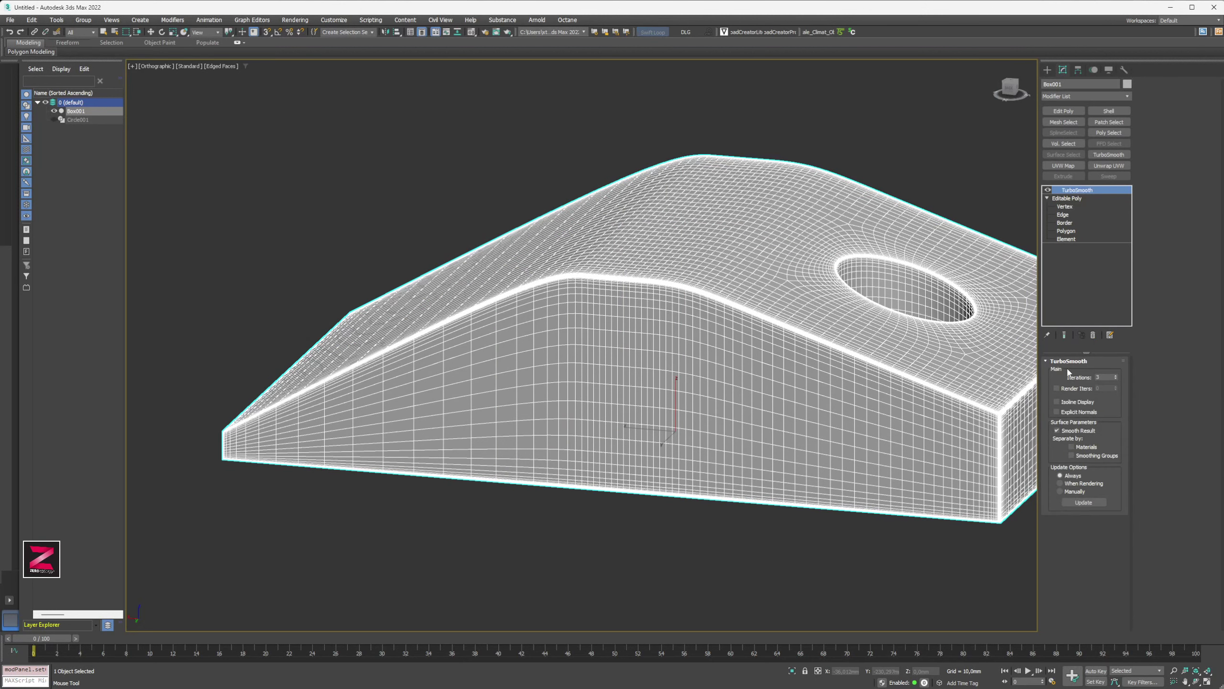
{"action": "left_click", "coordinate": [1057, 402]}
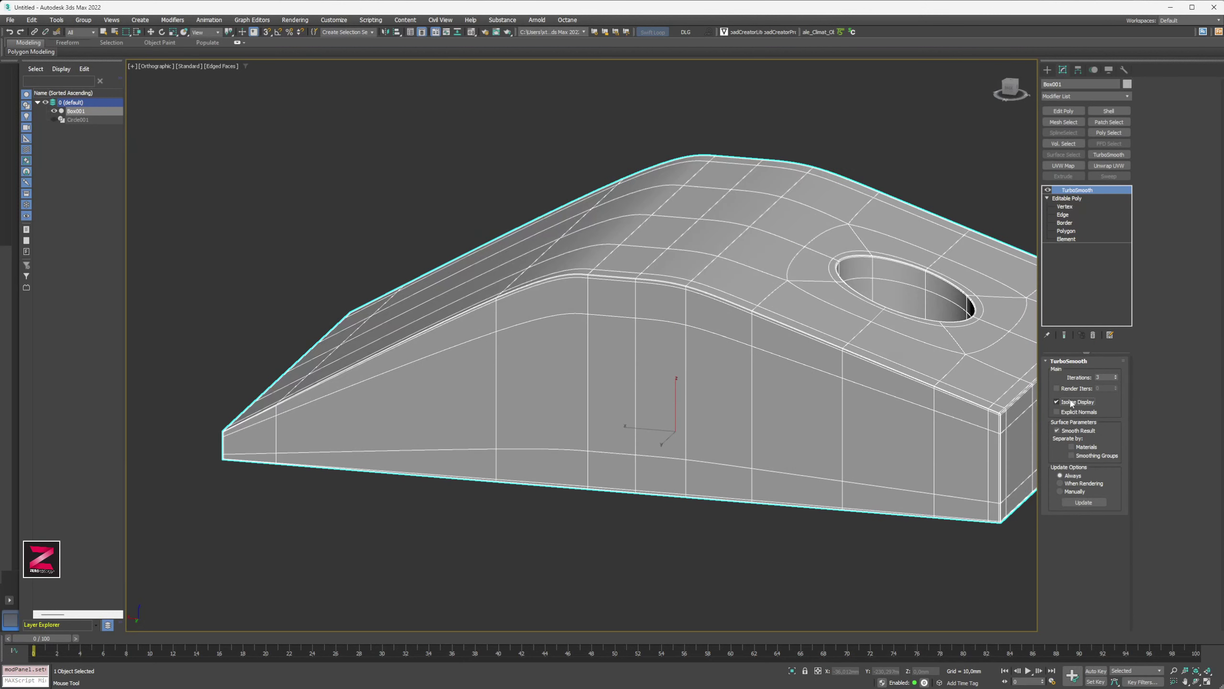
- With TurboSmooth off at Polygon level, add two Swift Loop loops beside the slope corner
{"action": "left_click", "coordinate": [1048, 190]}
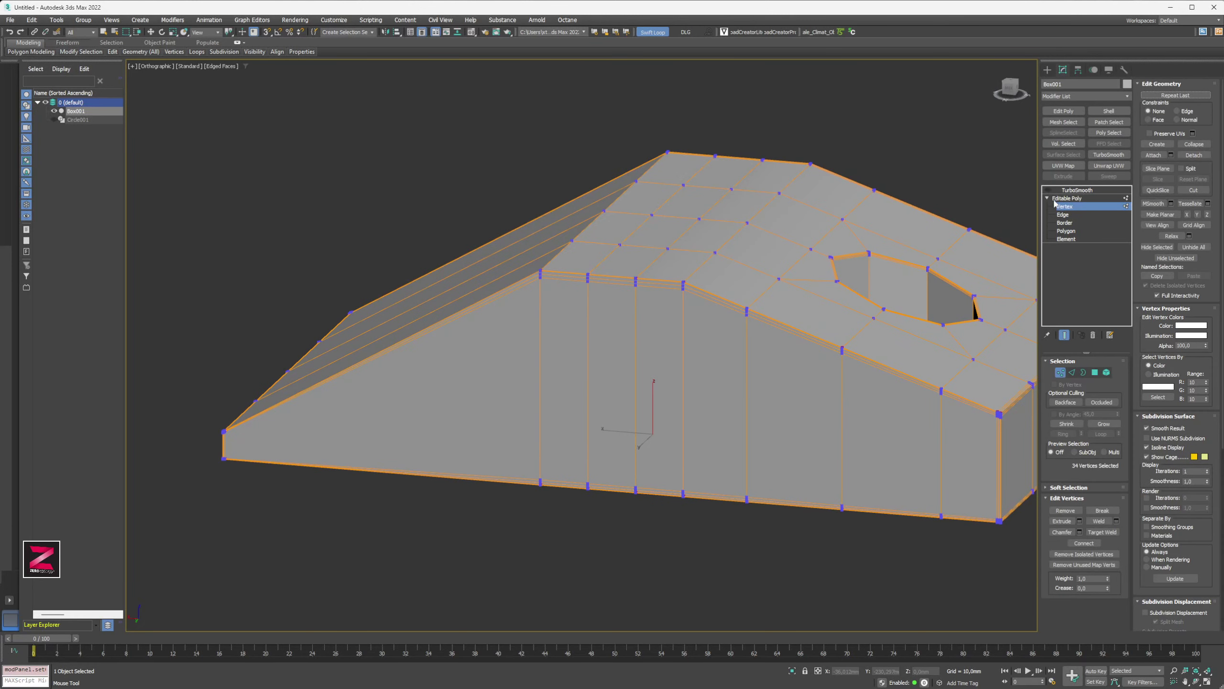
{"action": "left_click", "coordinate": [1066, 230]}
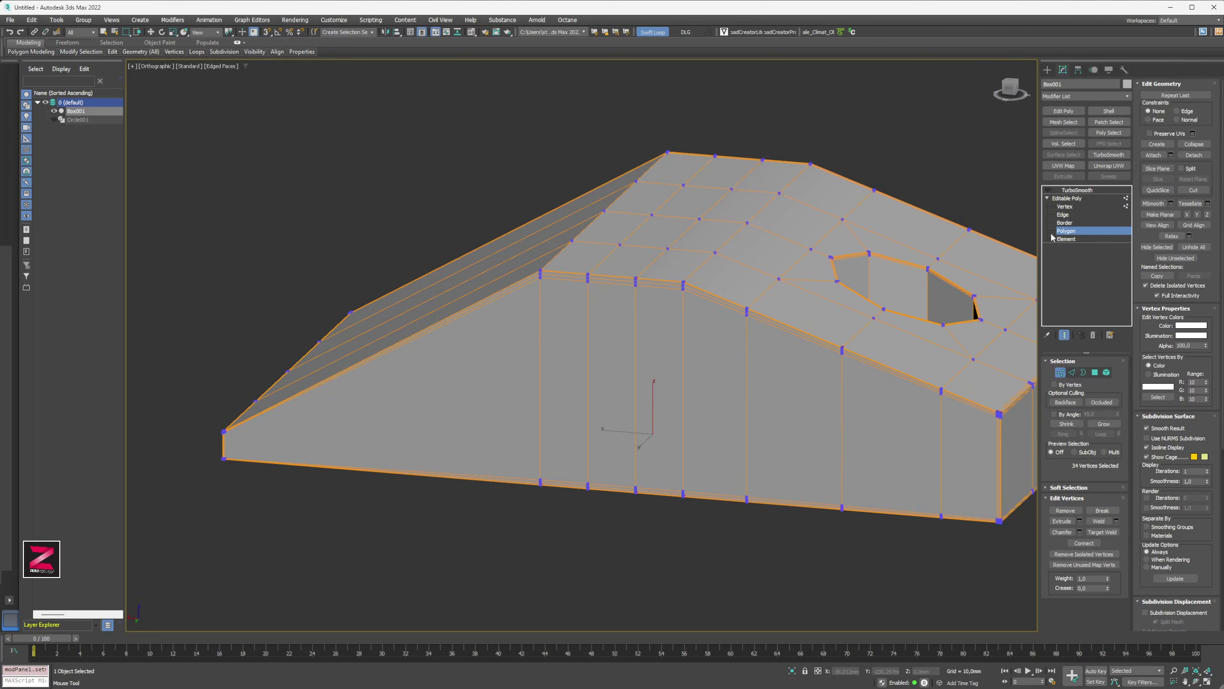
{"action": "scroll", "coordinate": [534, 278], "scroll_direction": "up", "scroll_amount": 5}
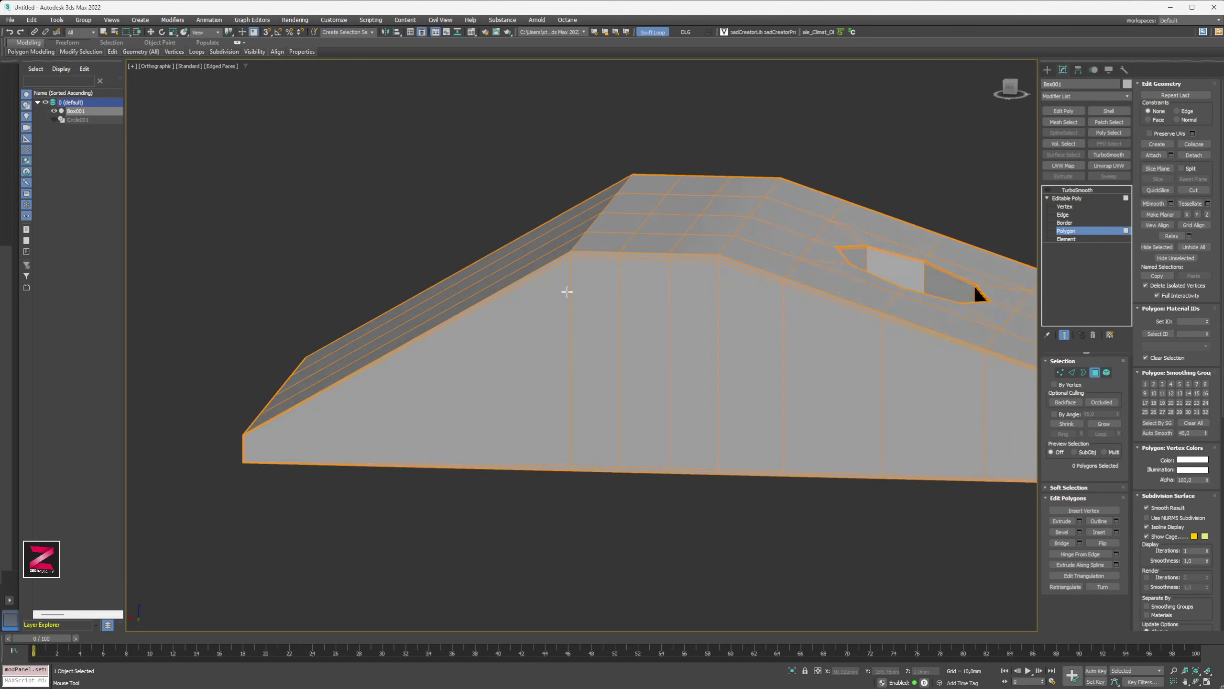
{"action": "scroll", "coordinate": [589, 289], "scroll_direction": "up", "scroll_amount": 3}
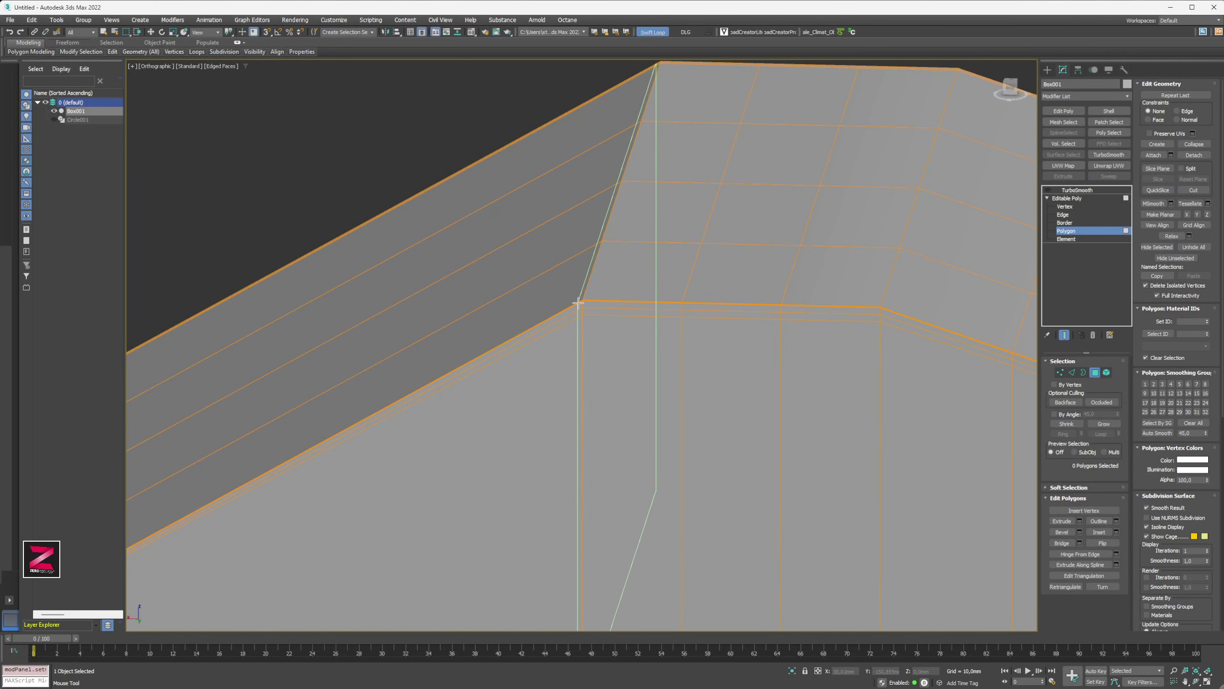
{"action": "scroll", "coordinate": [584, 300], "scroll_direction": "up", "scroll_amount": 4}
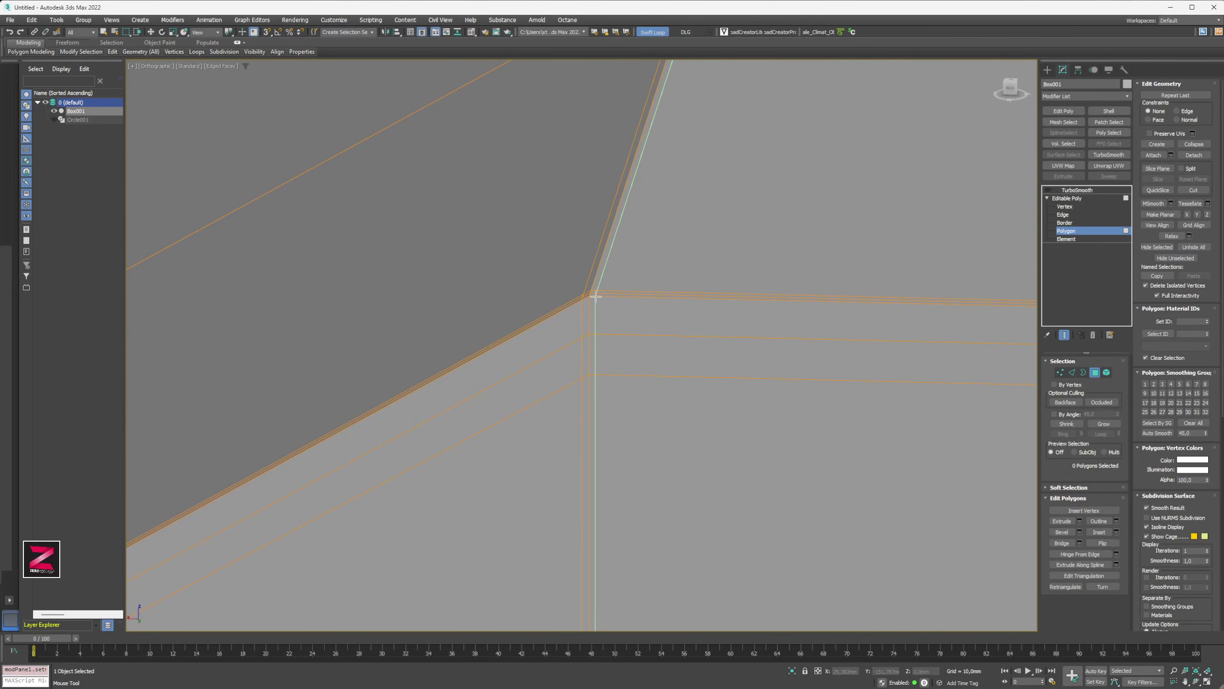
{"action": "left_click", "coordinate": [598, 295]}
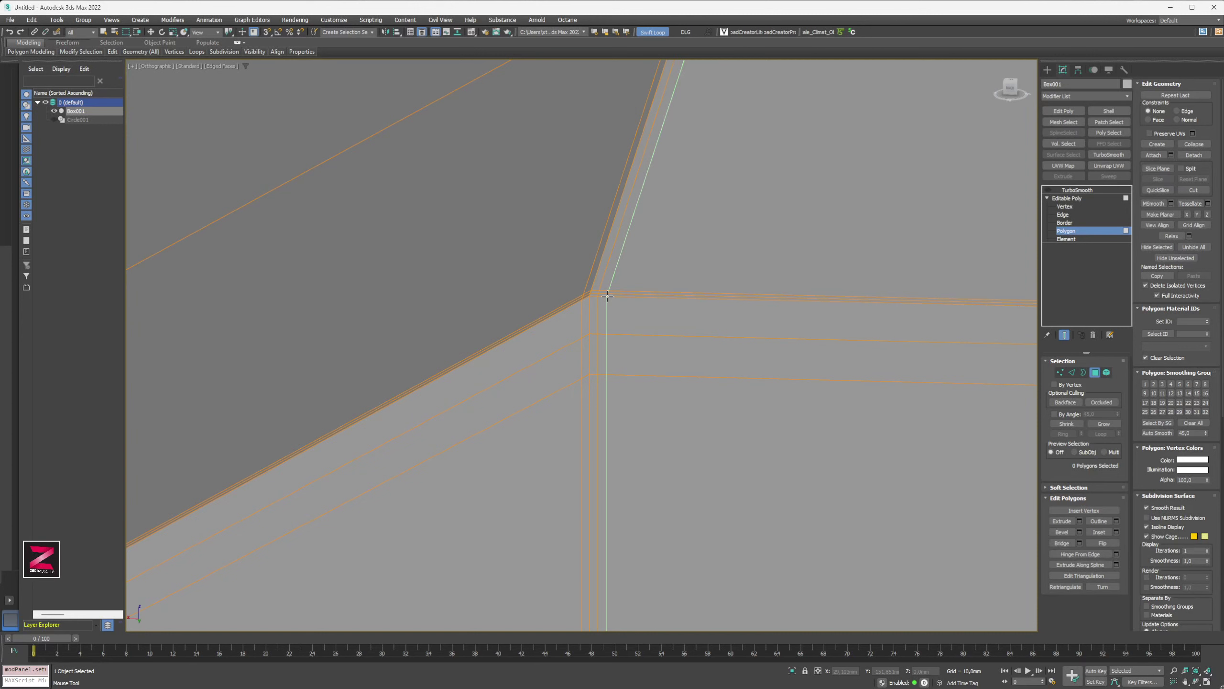
{"action": "left_click", "coordinate": [608, 296]}
{"action": "scroll", "coordinate": [636, 305], "scroll_direction": "down", "scroll_amount": 6}
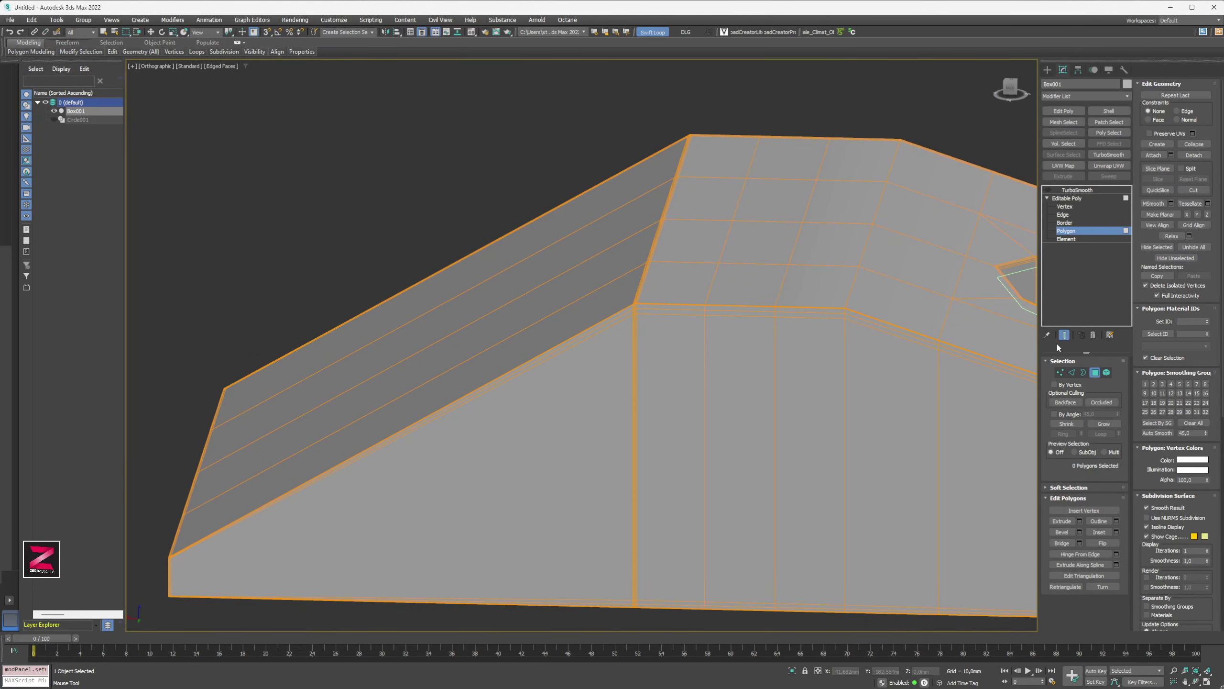
- Re-enable TurboSmooth with Show End Result on and leave Polygon level
{"action": "left_click", "coordinate": [1049, 190]}
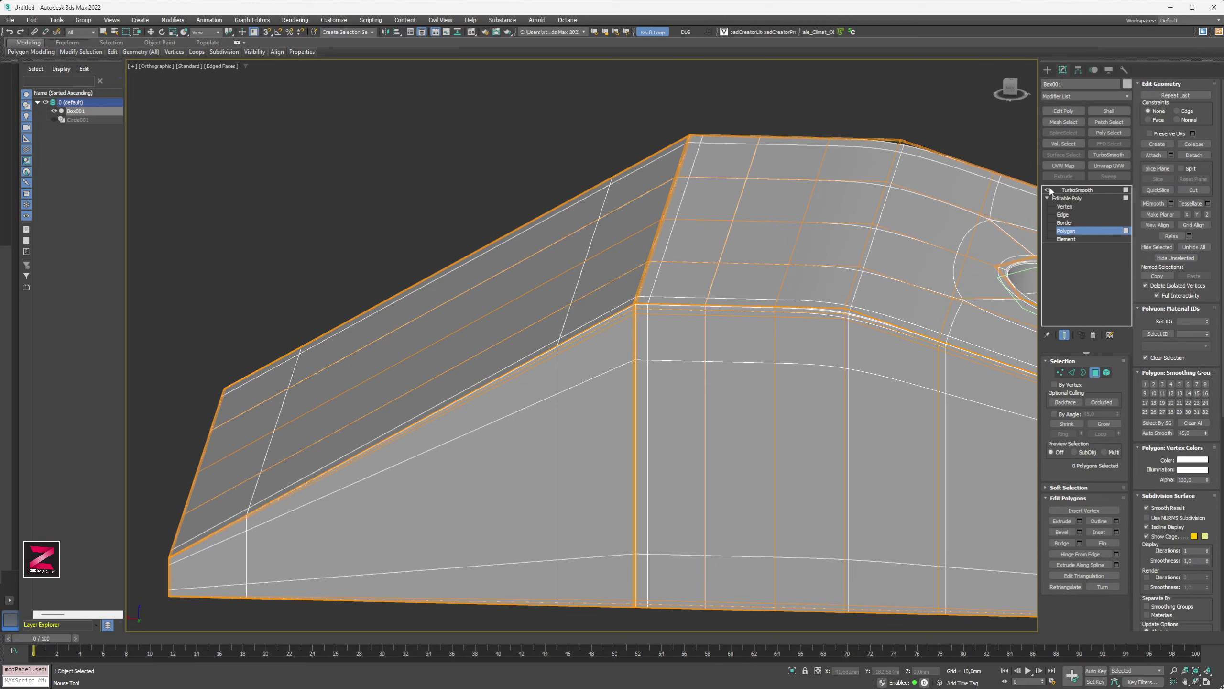
{"action": "left_click", "coordinate": [1065, 335]}
{"action": "left_click", "coordinate": [1065, 335]}
{"action": "left_click", "coordinate": [1077, 189]}
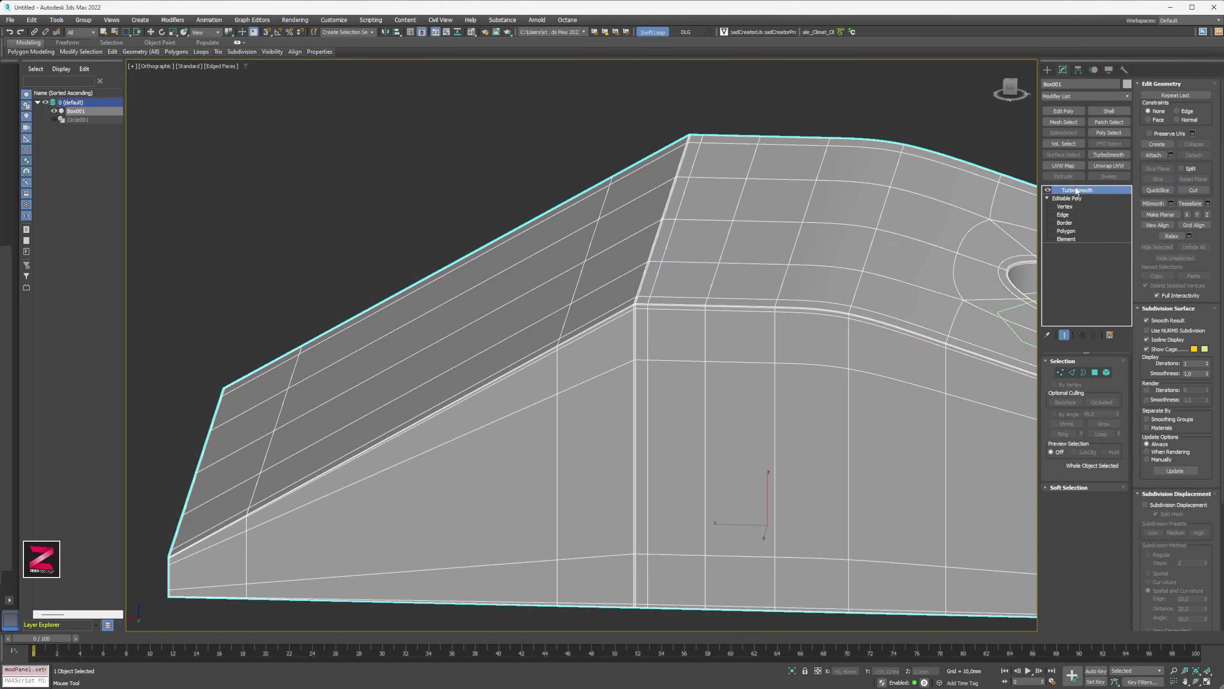
- Deselect the box, frame it with Z, switch to Perspective and hide edged faces with F4
{"action": "left_click", "coordinate": [542, 169]}
{"action": "middle_click_drag", "start_coordinate": [795, 377], "coordinate": [692, 386], "text": "alt"}
{"action": "middle_click_drag", "start_coordinate": [642, 301], "coordinate": [622, 483]}
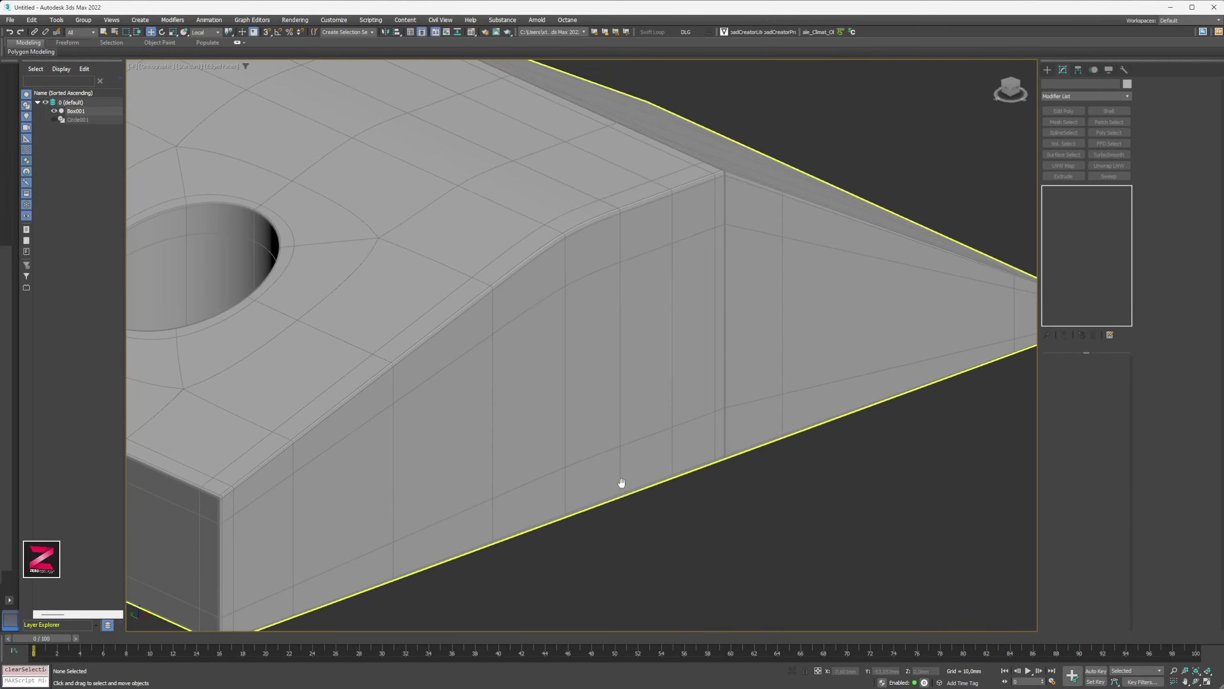
{"action": "key", "text": "z"}
{"action": "key", "text": "p"}
{"action": "mouse_move", "coordinate": [578, 378]}
{"action": "middle_mouse_down", "text": "alt"}
{"action": "mouse_move", "coordinate": [653, 353]}
{"action": "mouse_move", "coordinate": [628, 387]}
{"action": "mouse_move", "coordinate": [563, 306]}
{"action": "mouse_move", "coordinate": [555, 340]}
{"action": "mouse_move", "coordinate": [595, 368]}
{"action": "middle_mouse_up", "text": "alt"}
{"action": "key", "text": "F4"}
- Reselect Box001 and restore the four-viewport layout with Alt+W
{"action": "scroll", "coordinate": [623, 331], "scroll_direction": "up", "scroll_amount": 5}
{"action": "mouse_move", "coordinate": [691, 361]}
{"action": "middle_mouse_down", "text": "alt"}
{"action": "mouse_move", "coordinate": [470, 263]}
{"action": "mouse_move", "coordinate": [642, 340]}
{"action": "middle_mouse_up", "text": "alt"}
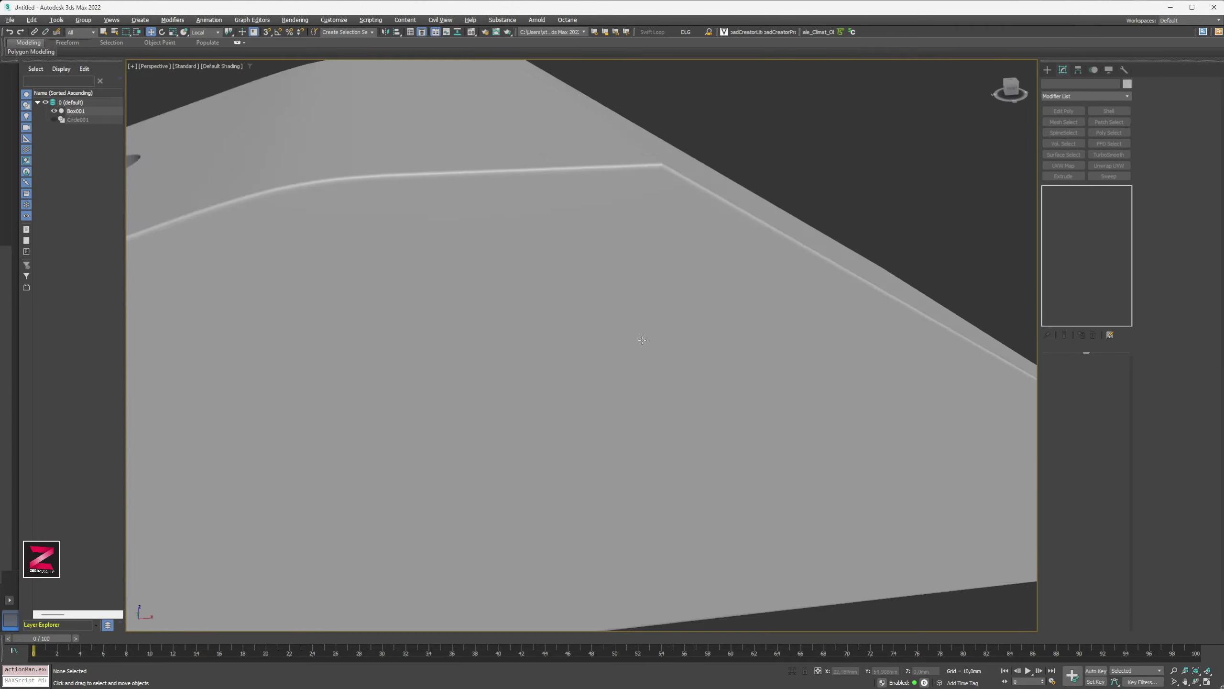
{"action": "scroll", "coordinate": [541, 323], "scroll_direction": "down", "scroll_amount": 10}
{"action": "middle_click_drag", "start_coordinate": [489, 323], "coordinate": [528, 401], "text": "alt"}
{"action": "left_click", "coordinate": [546, 388]}
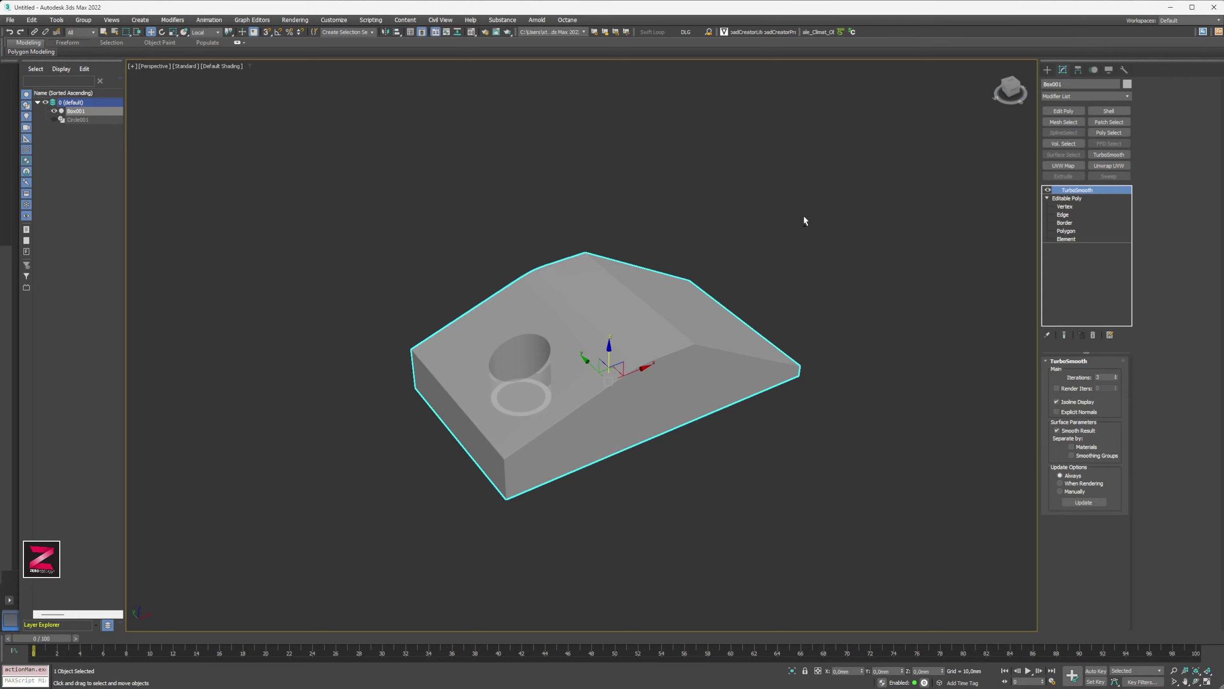
{"action": "key", "text": "alt+w"}
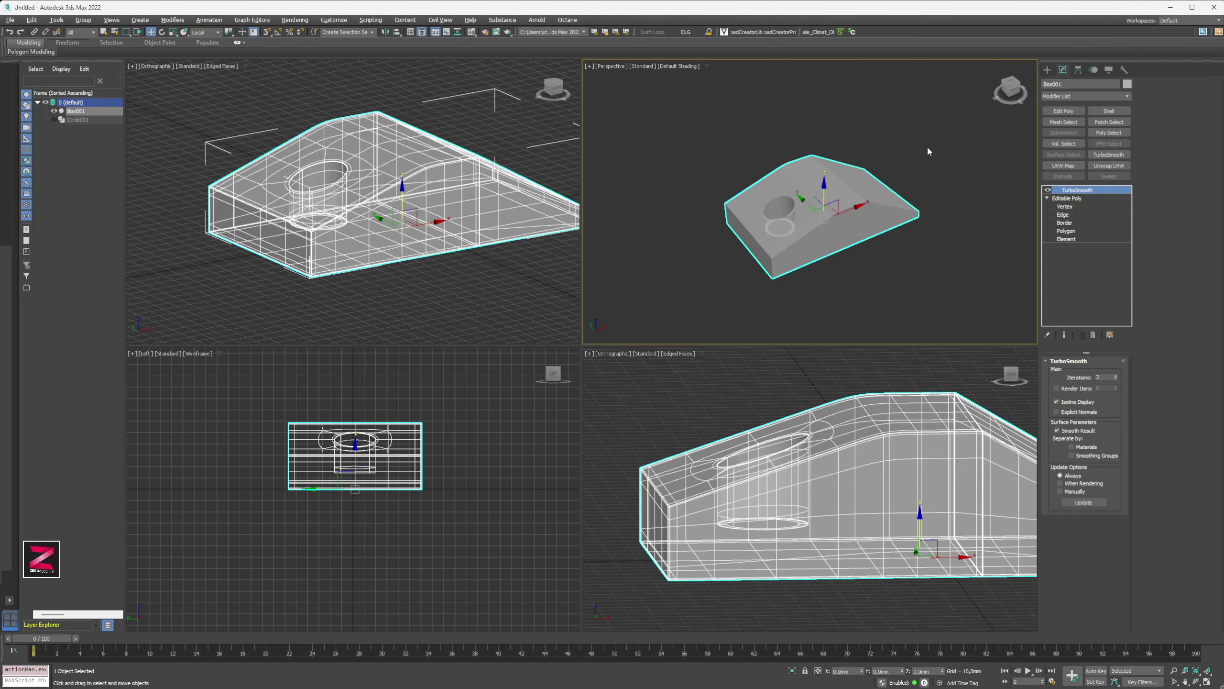
- Create an Octane DayLight by dragging it in the Front view
{"action": "key", "text": "f"}
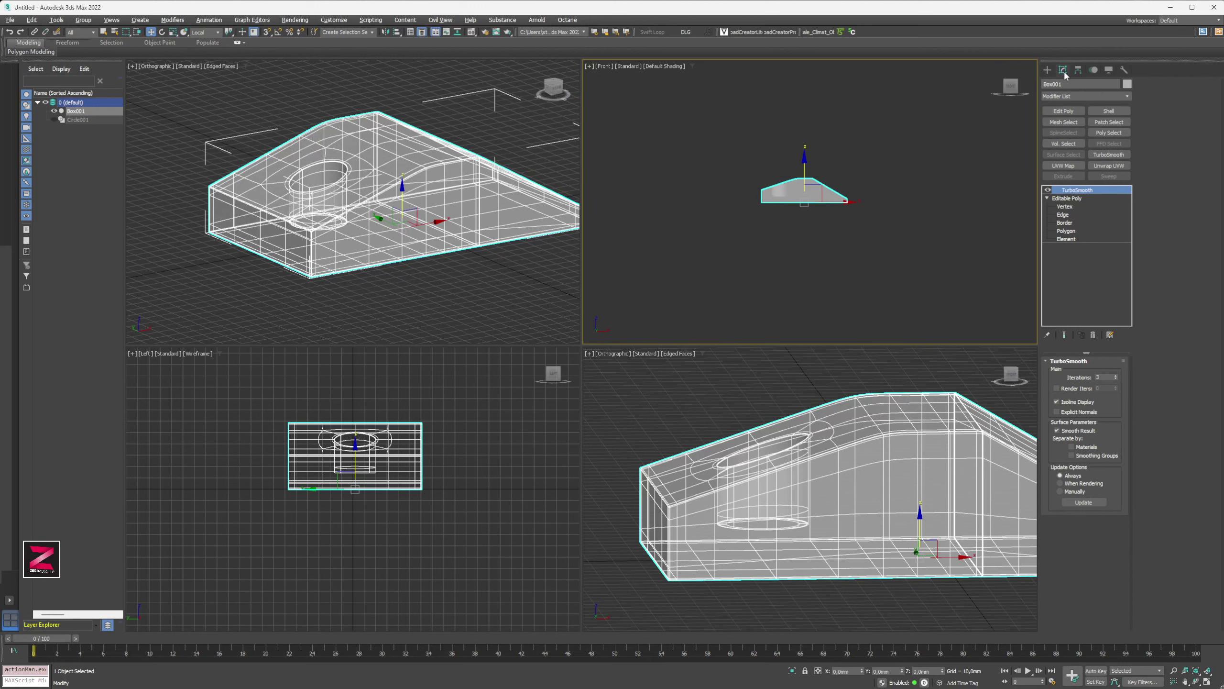
{"action": "left_click", "coordinate": [1048, 71]}
{"action": "left_click", "coordinate": [1072, 85]}
{"action": "left_click", "coordinate": [1085, 99]}
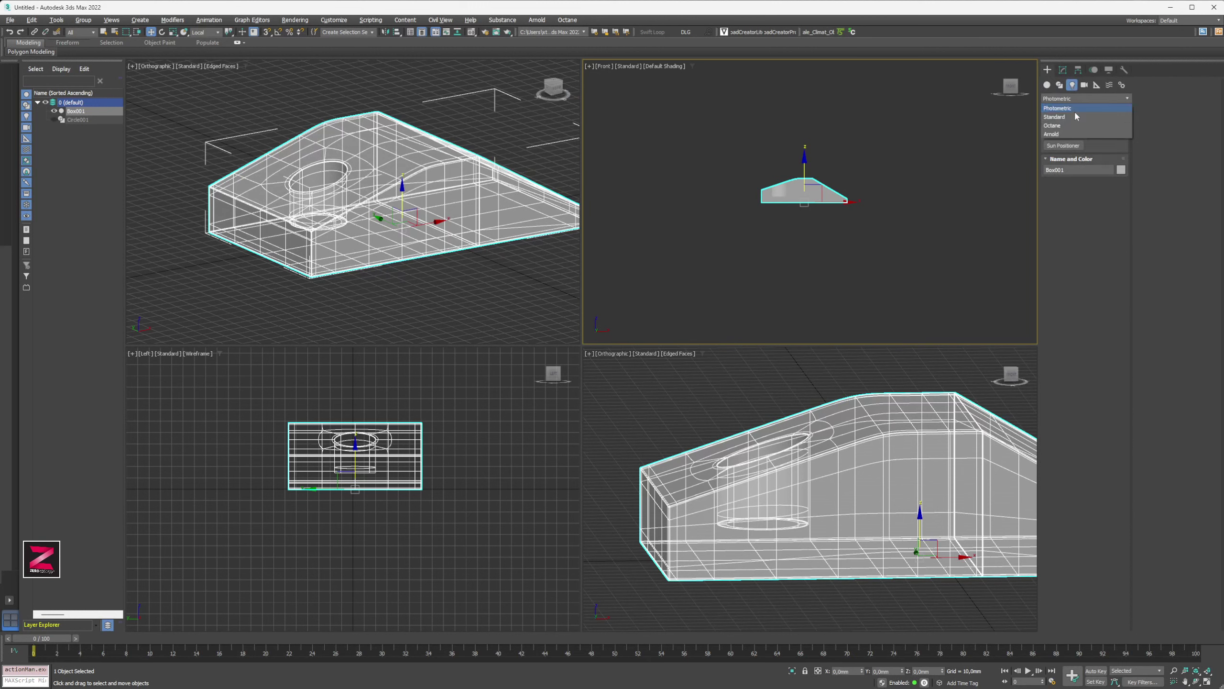
{"action": "left_click", "coordinate": [1074, 126]}
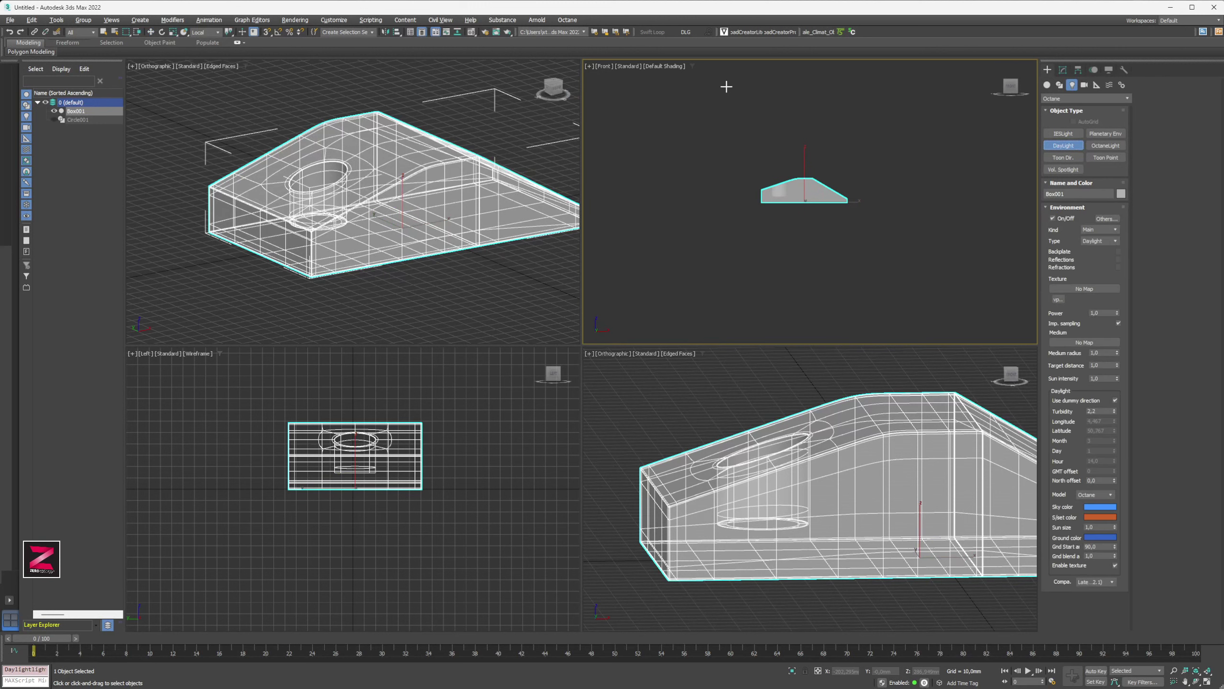
{"action": "left_click_drag", "start_coordinate": [725, 85], "coordinate": [768, 171]}
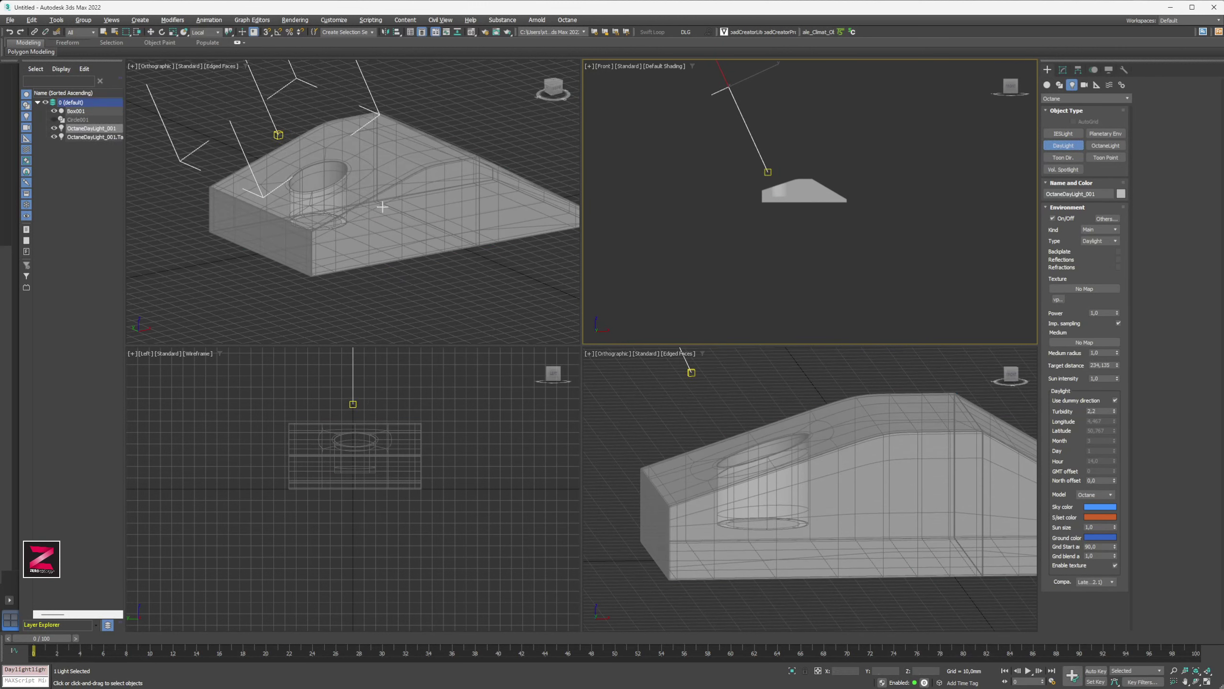
- Maximize the Perspective view and open the OctaneRender viewport from Render Setup's Kernel tab
{"action": "right_click", "coordinate": [724, 408]}
{"action": "key", "text": "alt+w"}
{"action": "middle_click_drag", "start_coordinate": [415, 328], "coordinate": [498, 353], "text": "alt"}
{"action": "key", "text": "p"}
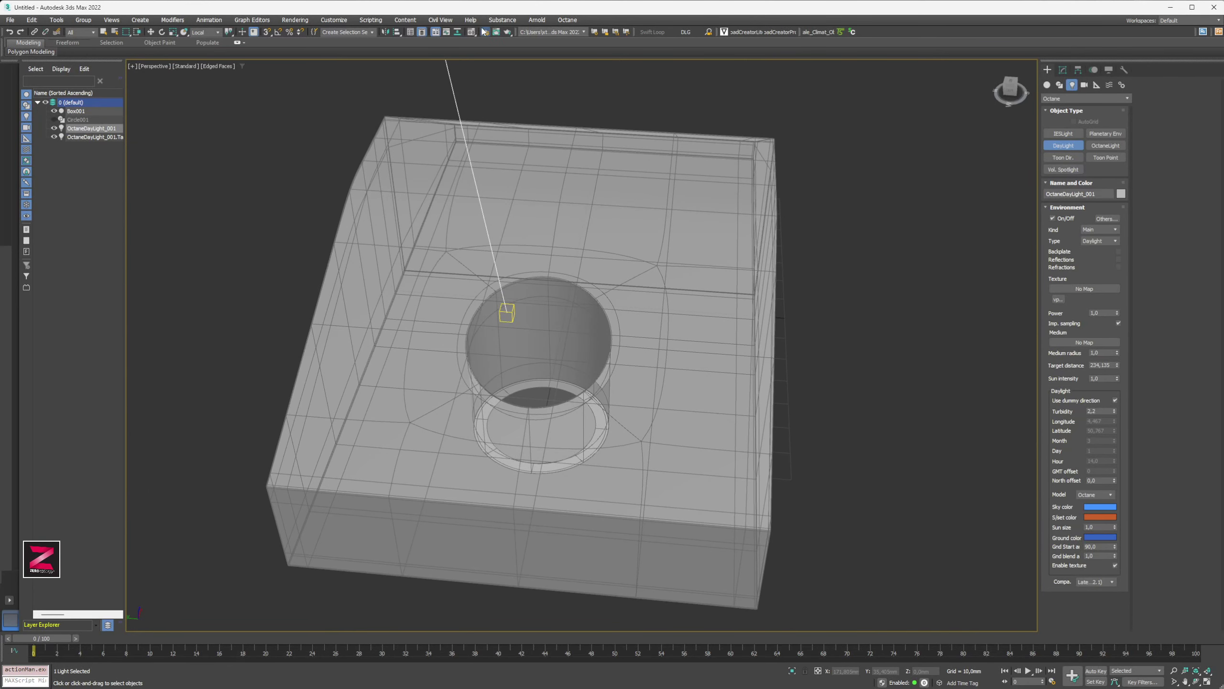
{"action": "key", "text": "F10"}
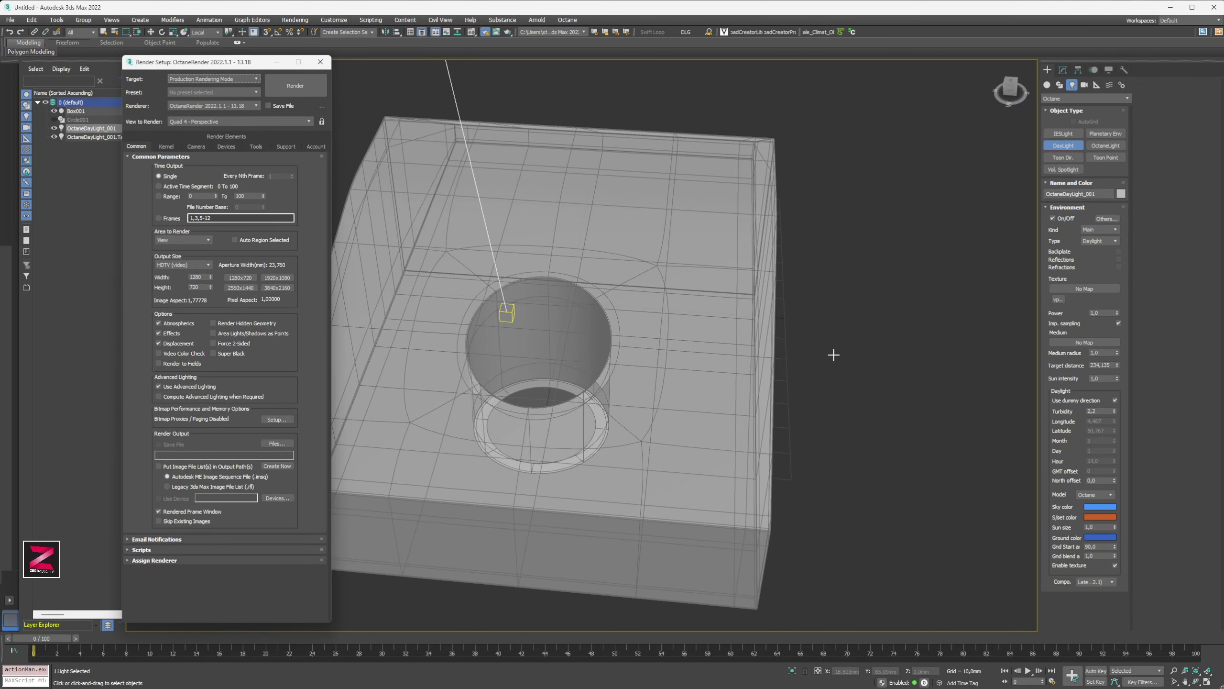
{"action": "left_click", "coordinate": [167, 147]}
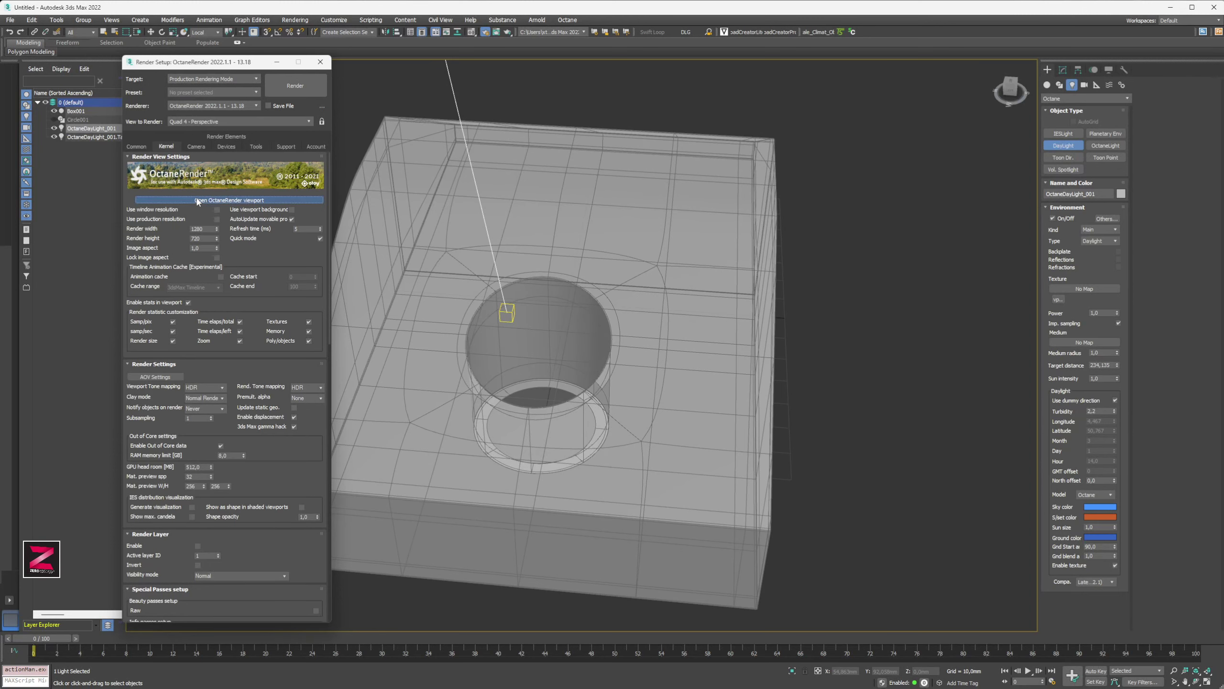
{"action": "left_click", "coordinate": [198, 200]}
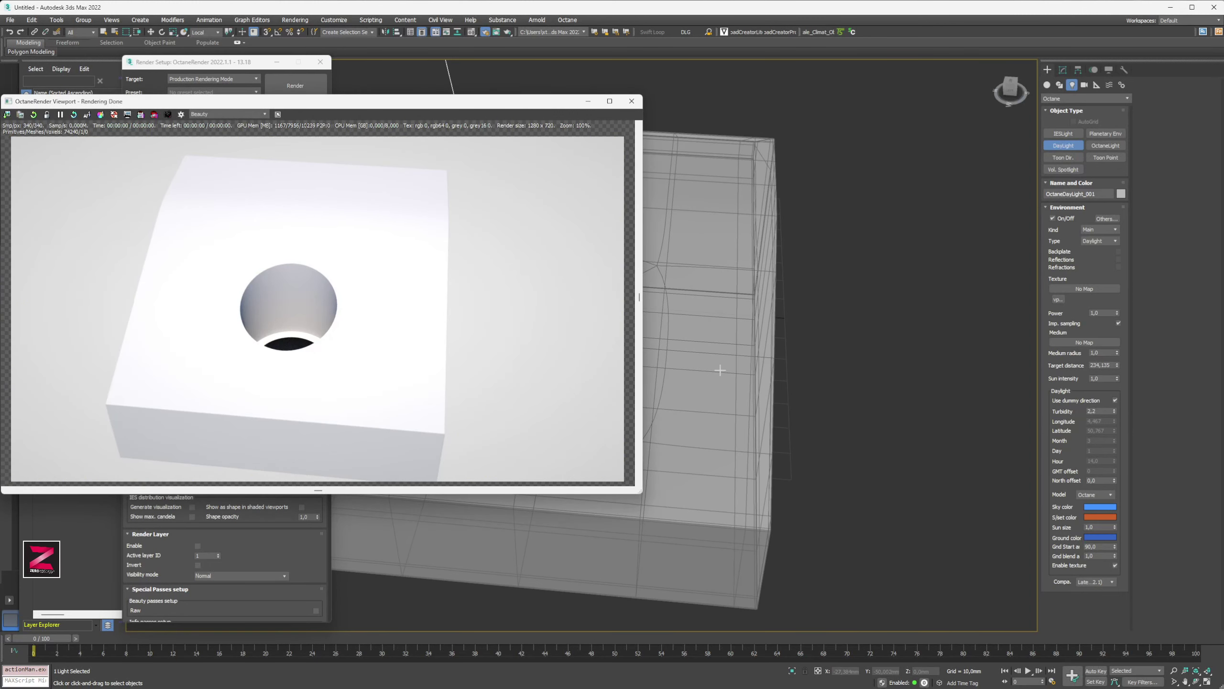
- Orbit, zoom and pan to inspect the Octane render of the box and its conical hole
{"action": "middle_click_drag", "start_coordinate": [721, 370], "coordinate": [675, 361], "text": "alt"}
{"action": "scroll", "coordinate": [742, 406], "scroll_direction": "up", "scroll_amount": 5}
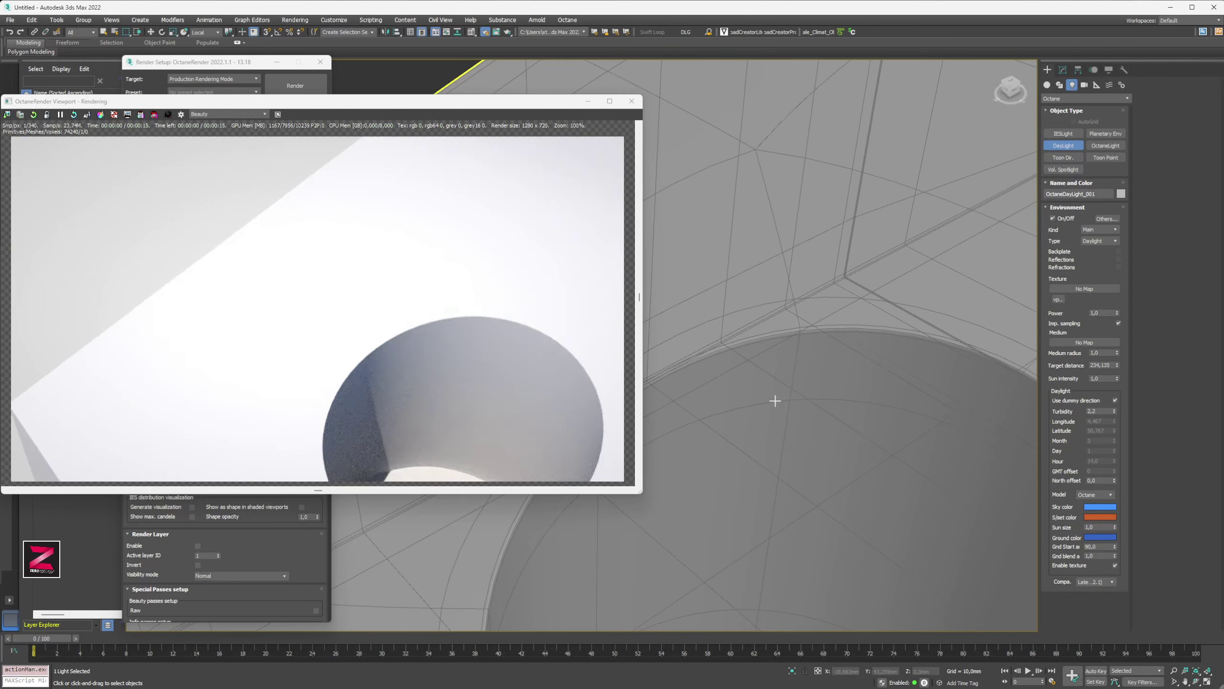
{"action": "middle_click_drag", "start_coordinate": [842, 415], "coordinate": [702, 229], "text": "alt"}
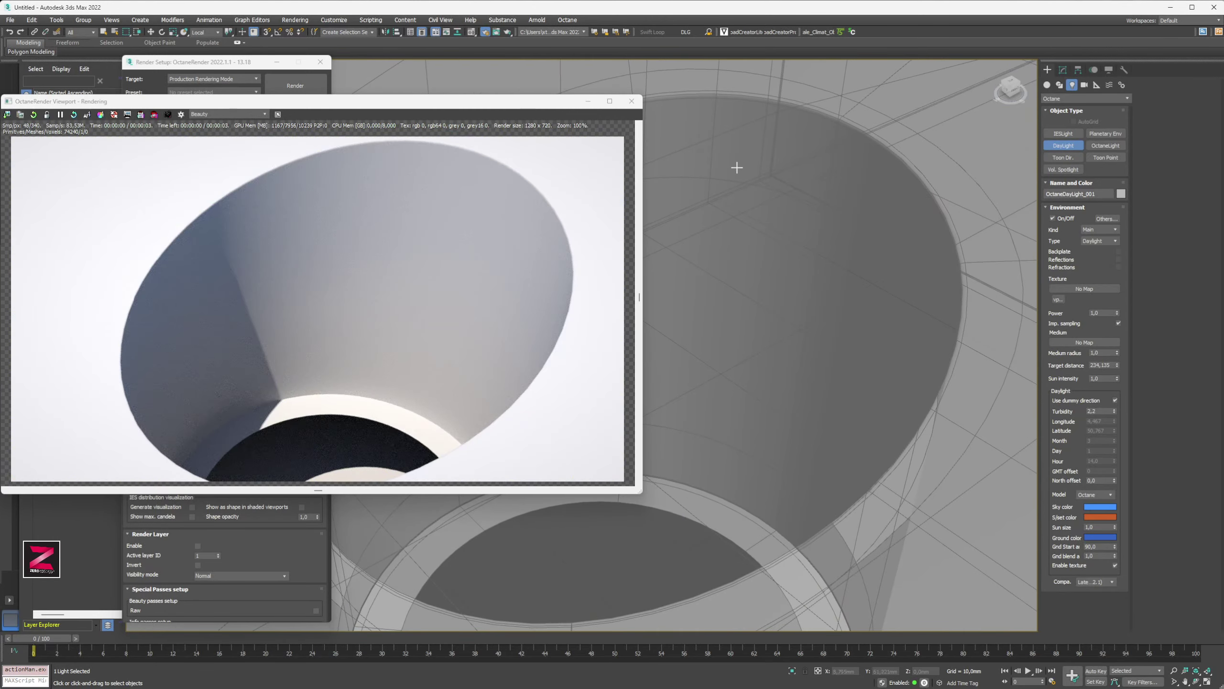
{"action": "middle_click_drag", "start_coordinate": [736, 168], "coordinate": [831, 260], "text": "alt"}
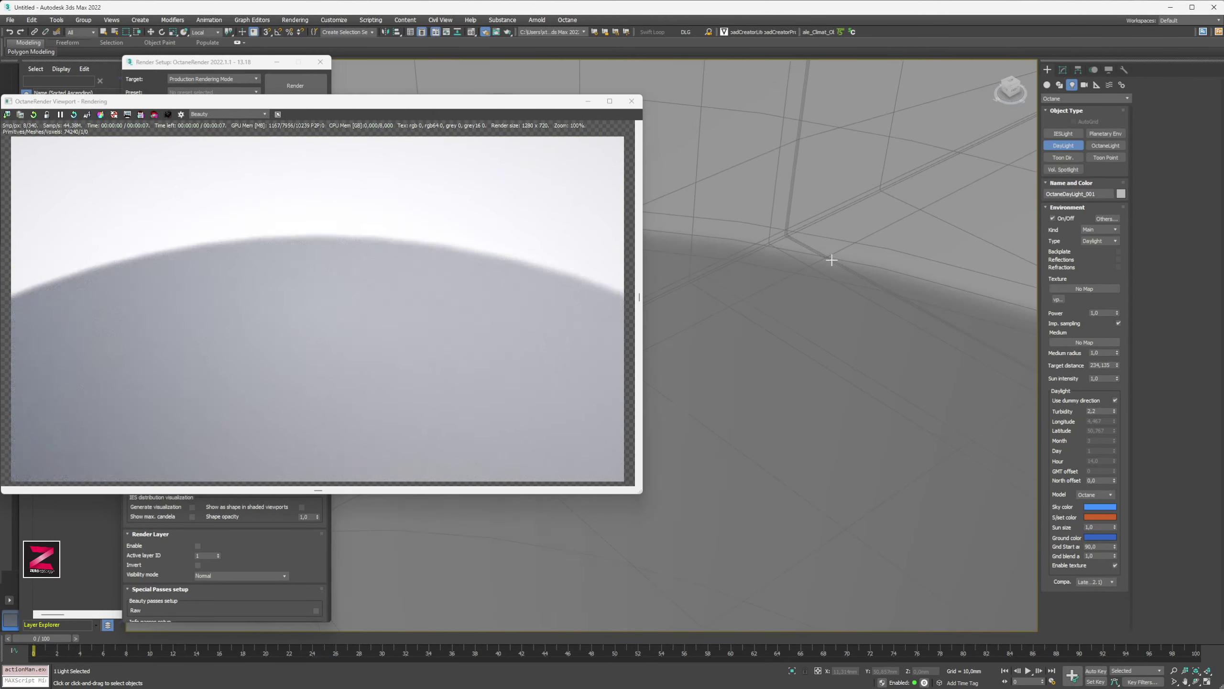
{"action": "scroll", "coordinate": [833, 260], "scroll_direction": "down", "scroll_amount": 8}
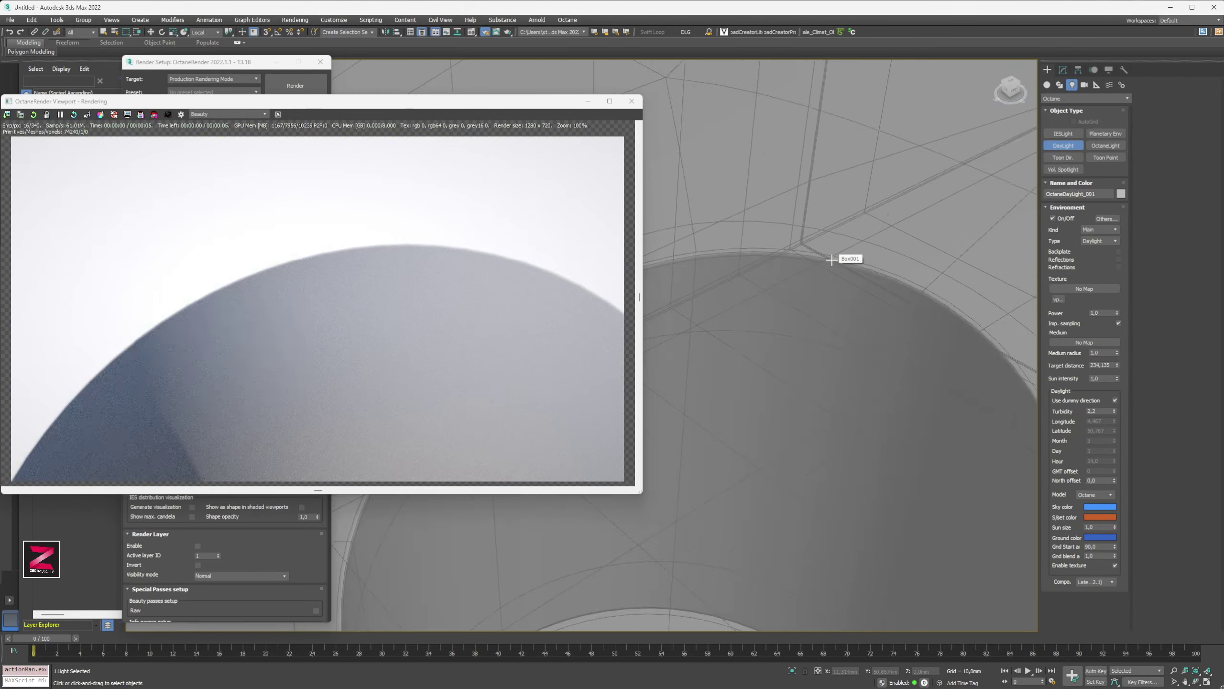
{"action": "middle_click_drag", "start_coordinate": [832, 260], "coordinate": [812, 312], "text": "alt"}
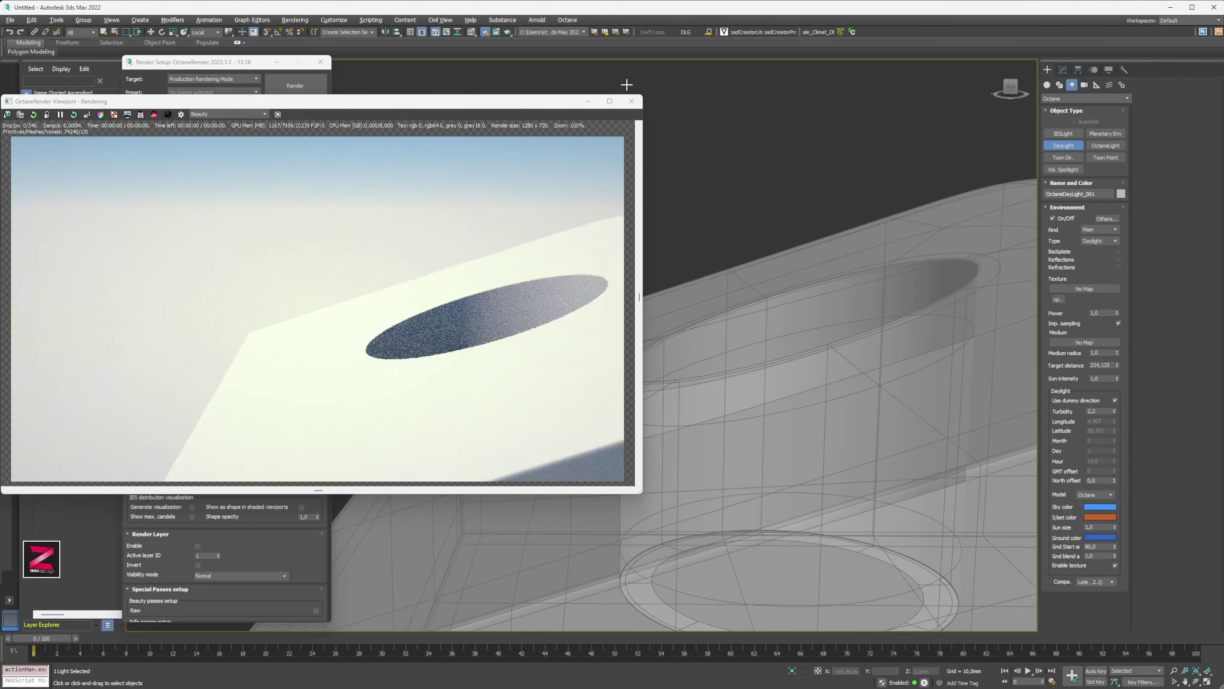
{"action": "scroll", "coordinate": [812, 311], "scroll_direction": "down", "scroll_amount": 3}
{"action": "middle_click_drag", "start_coordinate": [806, 378], "coordinate": [724, 259]}
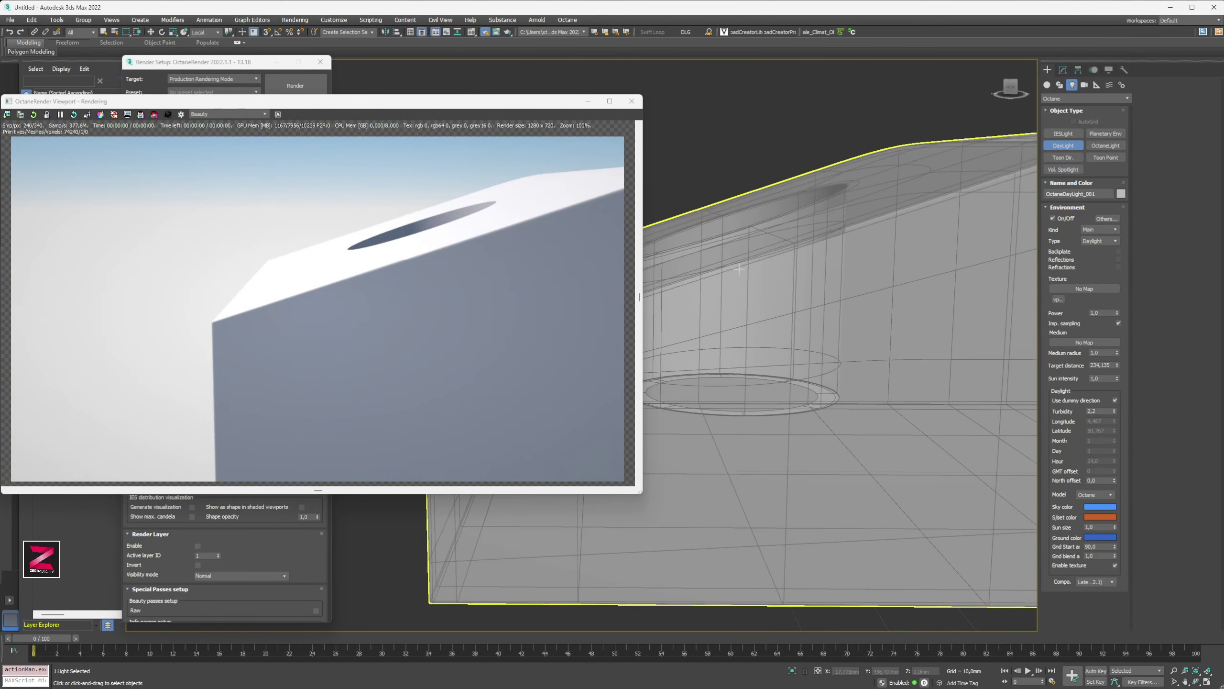
- Step back through earlier views with Shift+Z, then close the OctaneRender Viewport window
{"action": "key", "text": "shift+z"}
{"action": "key", "text": "shift+z"}
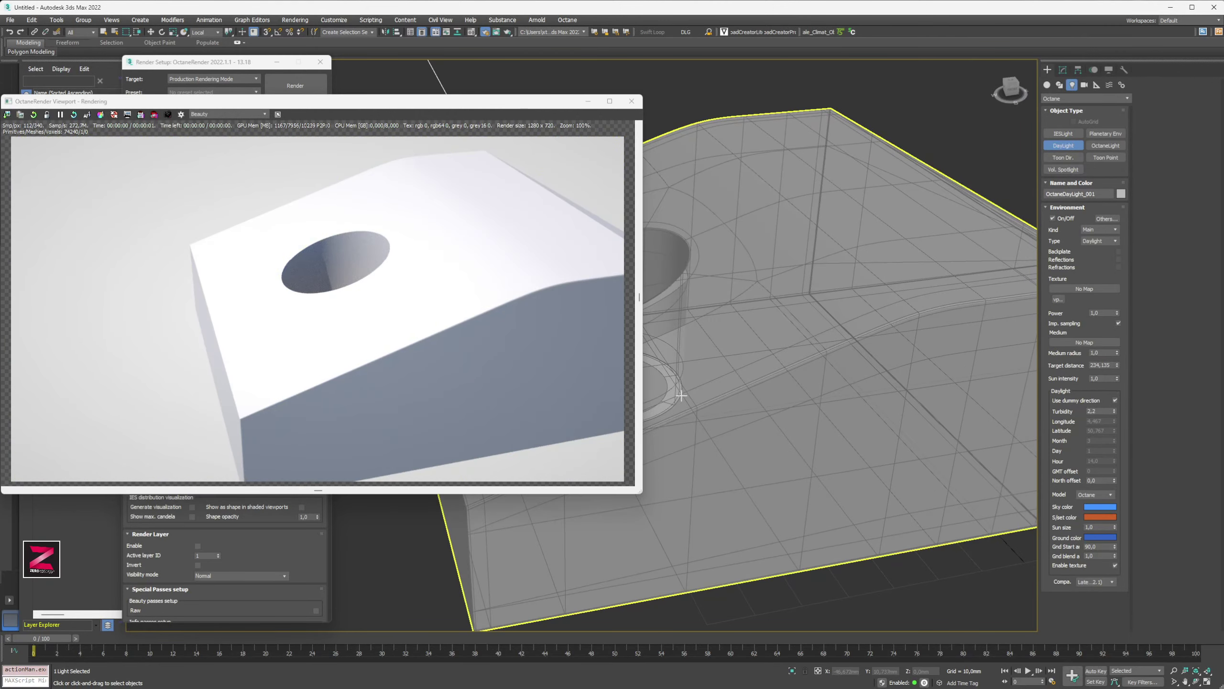
{"action": "middle_click_drag", "start_coordinate": [719, 422], "coordinate": [777, 312], "text": "alt"}
{"action": "middle_click_drag", "start_coordinate": [747, 361], "coordinate": [779, 415], "text": "alt"}
{"action": "key", "text": "shift+z"}
{"action": "key", "text": "shift+z"}
{"action": "key", "text": "shift+z"}
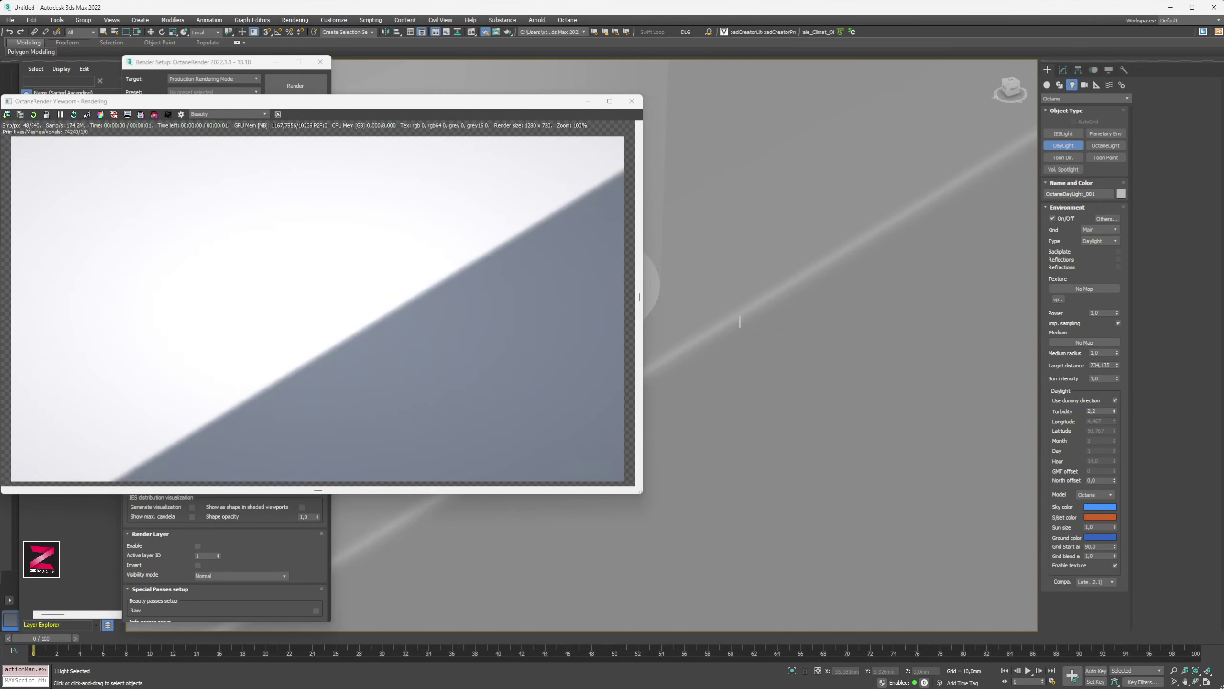
{"action": "key", "text": "shift+z"}
{"action": "key", "text": "shift+z"}
{"action": "key", "text": "shift+z"}
{"action": "key", "text": "shift+z"}
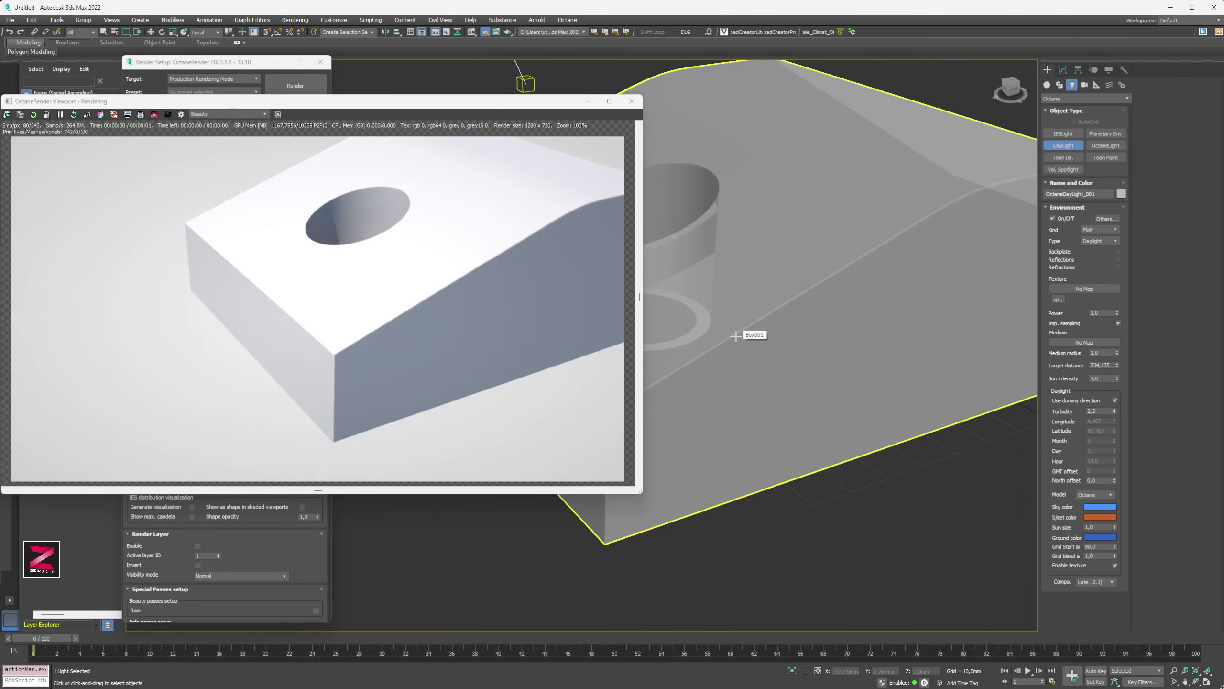
{"action": "key", "text": "shift+z"}
{"action": "key", "text": "shift+z"}
{"action": "key", "text": "shift+z"}
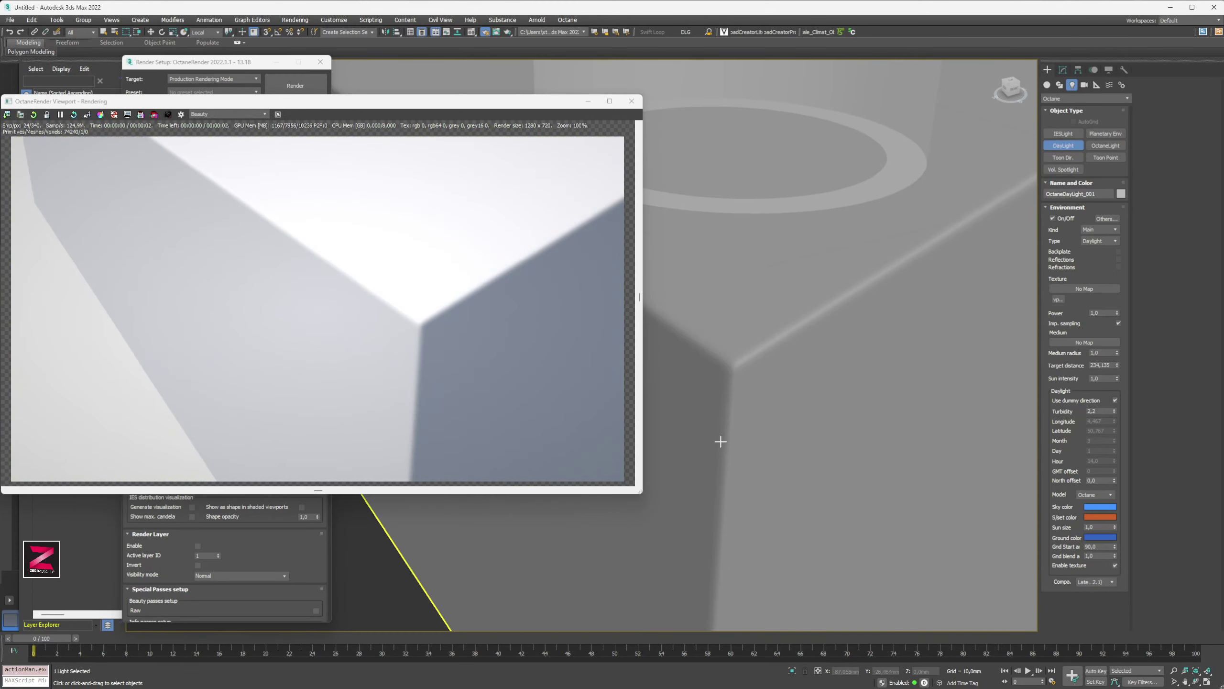
{"action": "key", "text": "shift+z"}
{"action": "key", "text": "shift+z"}
{"action": "key", "text": "shift+z"}
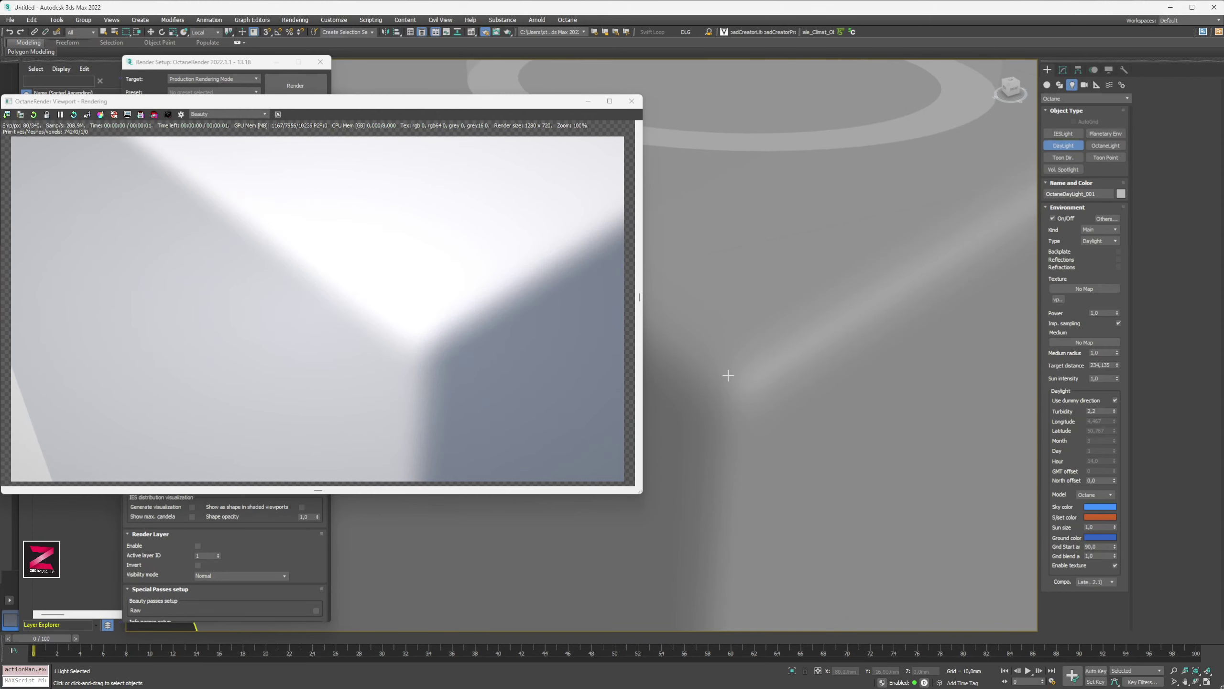
{"action": "key", "text": "shift+z"}
{"action": "mouse_move", "coordinate": [731, 375]}
{"action": "middle_mouse_down", "text": "alt"}
{"action": "mouse_move", "coordinate": [733, 317]}
{"action": "mouse_move", "coordinate": [691, 355]}
{"action": "mouse_move", "coordinate": [719, 386]}
{"action": "middle_mouse_up", "text": "alt"}
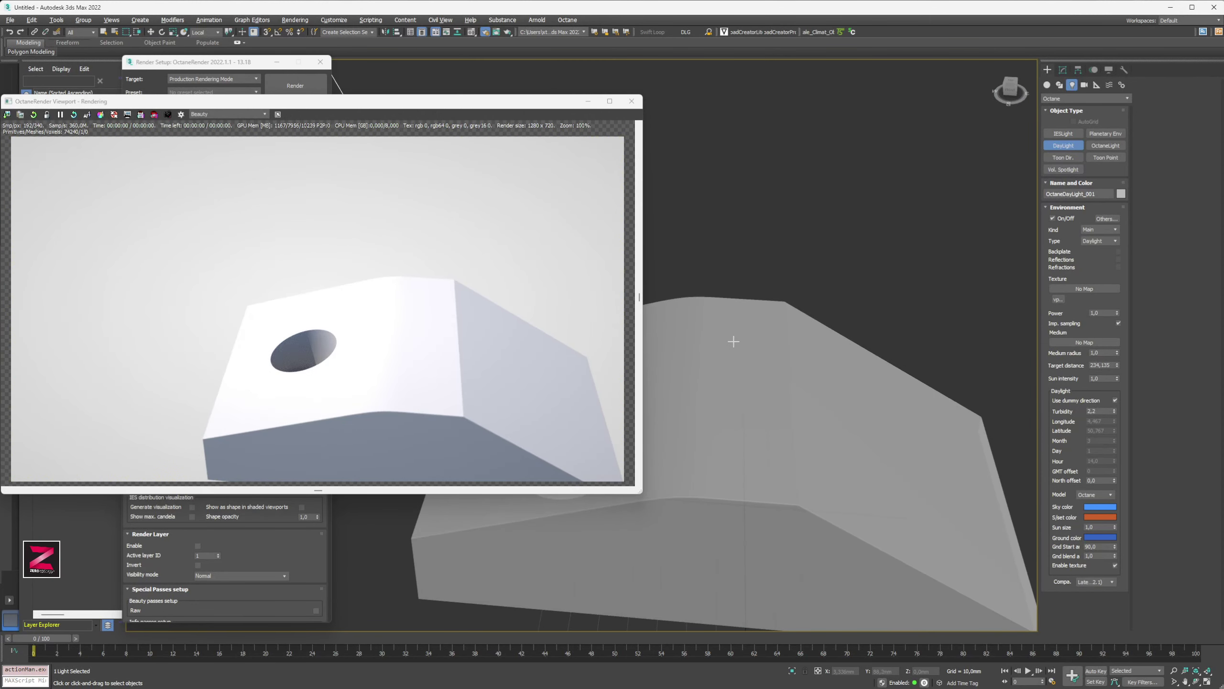
{"action": "left_click", "coordinate": [632, 101]}
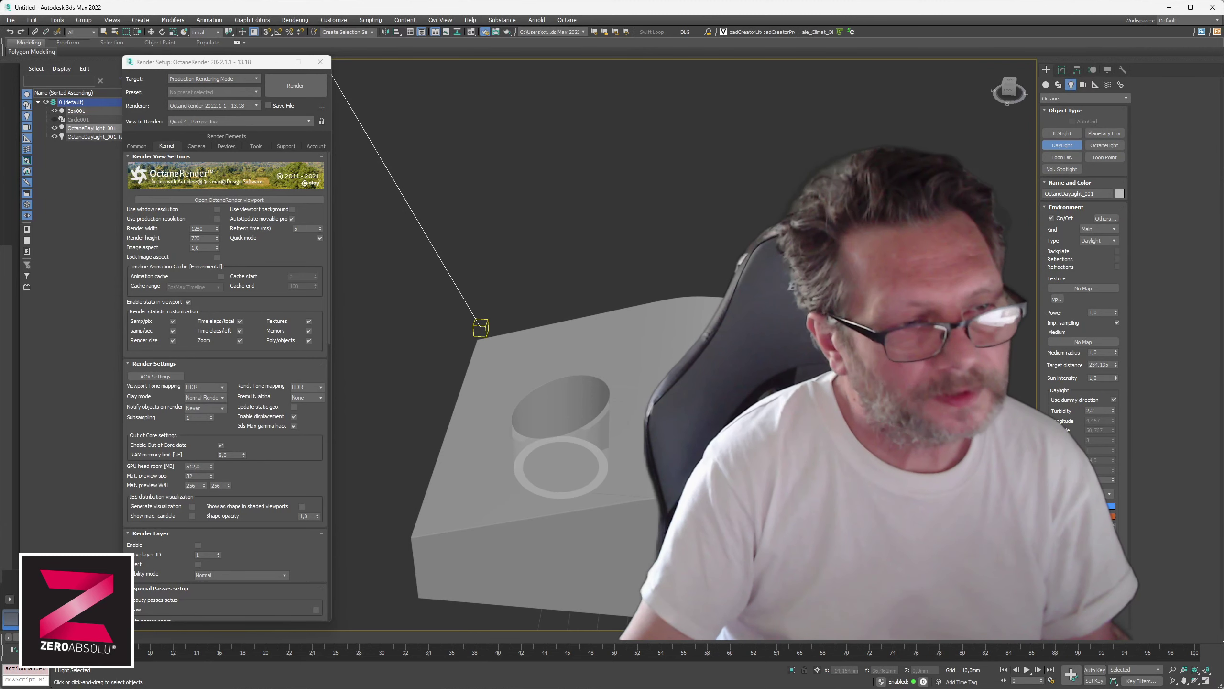
{"action": "scroll", "coordinate": [522, 334], "scroll_direction": "up", "scroll_amount": 5}
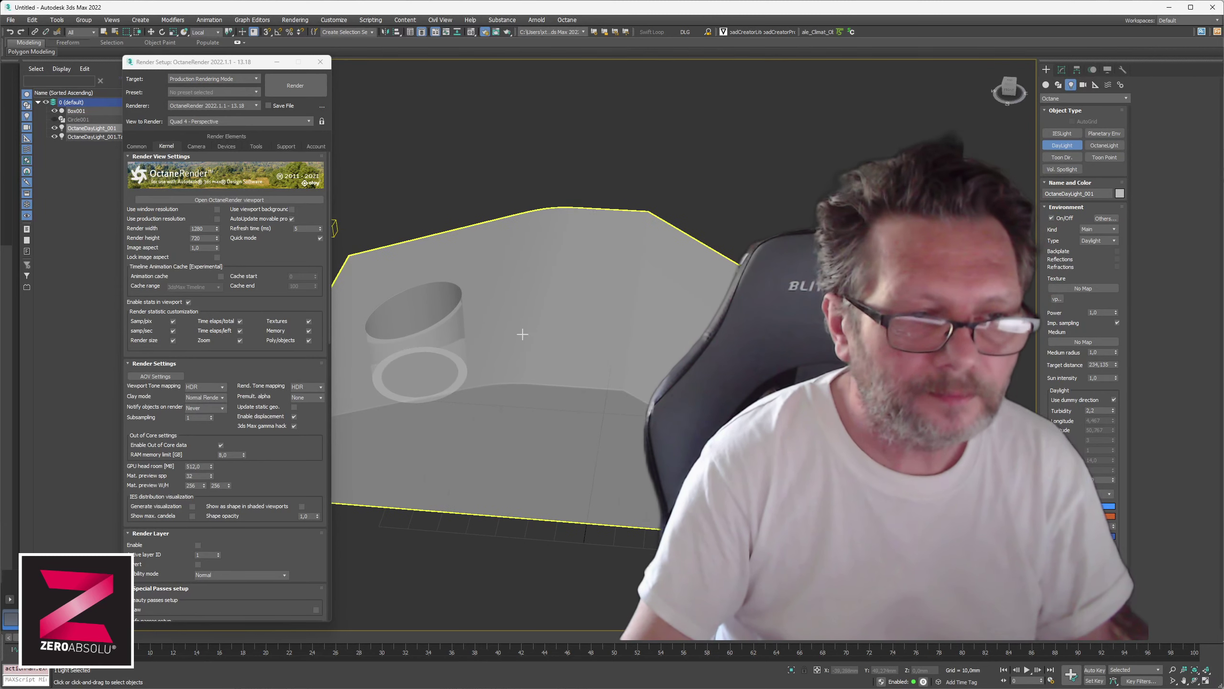
{"action": "mouse_move", "coordinate": [513, 397]}
{"action": "middle_mouse_down", "text": "alt"}
{"action": "mouse_move", "coordinate": [558, 409]}
{"action": "mouse_move", "coordinate": [538, 350]}
{"action": "mouse_move", "coordinate": [600, 481]}
{"action": "mouse_move", "coordinate": [501, 404]}
{"action": "middle_mouse_up", "text": "alt"}
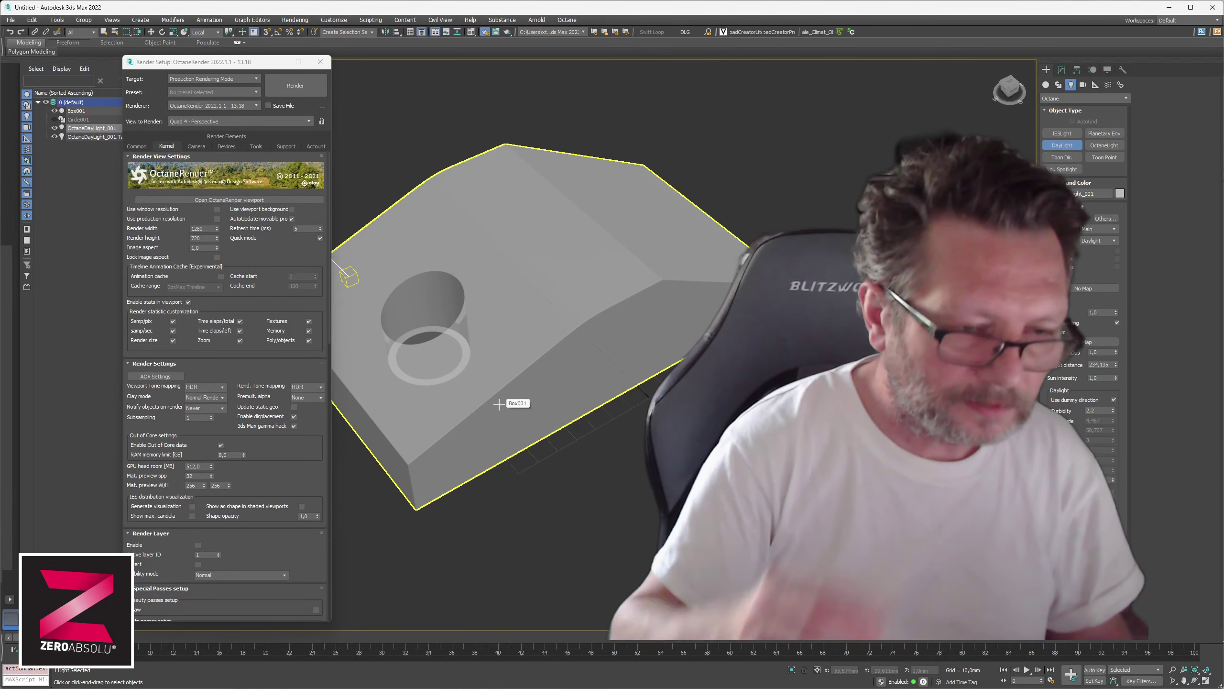